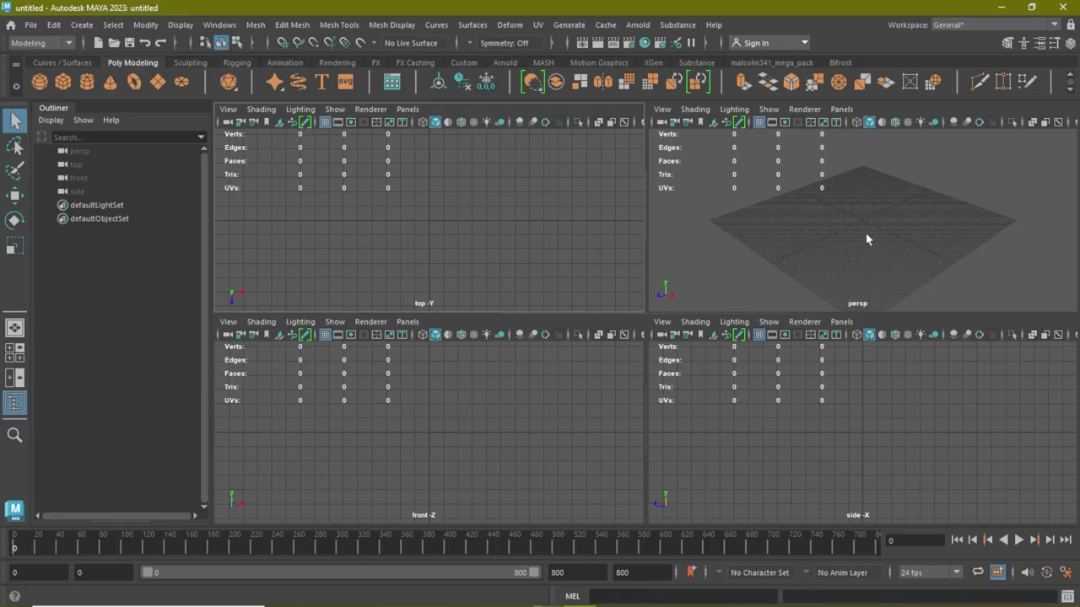
Step: Draw a polygon cylinder standing on the grid in the viewport
{"action": "scroll", "coordinate": [986, 260], "scroll_direction": "up", "scroll_amount": 5}
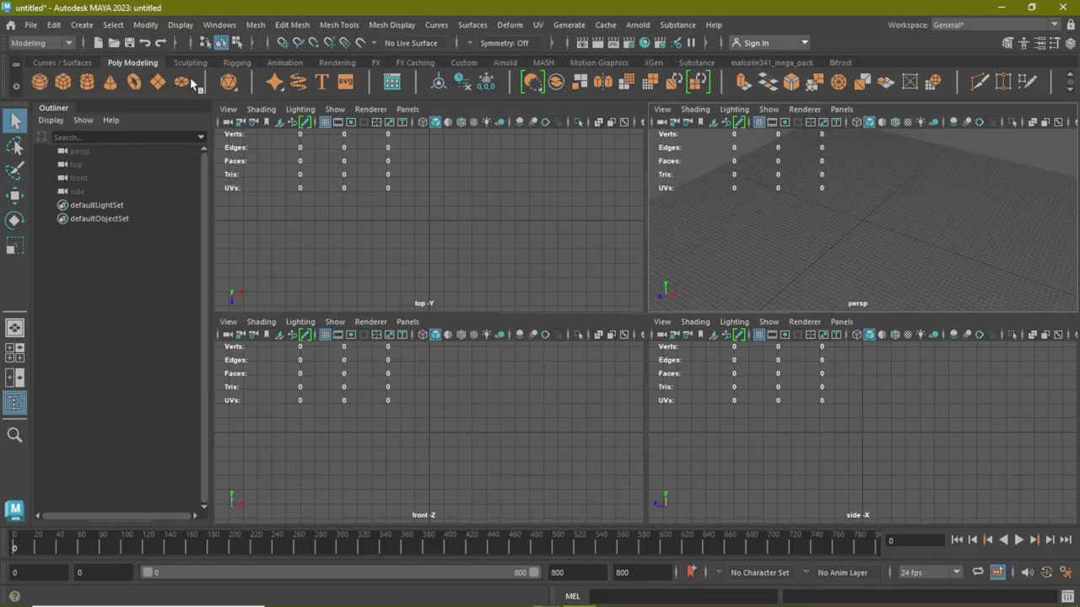
{"action": "left_click", "coordinate": [87, 81]}
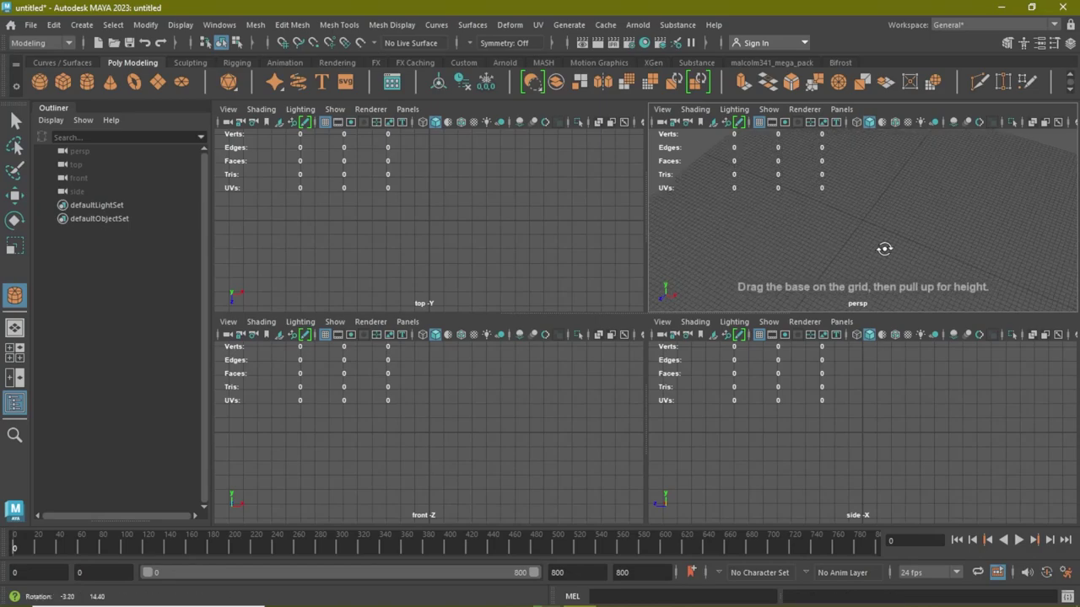
{"action": "mouse_move", "coordinate": [869, 225]}
{"action": "left_mouse_down"}
{"action": "mouse_move", "coordinate": [885, 236]}
{"action": "mouse_move", "coordinate": [885, 194]}
{"action": "left_mouse_up"}
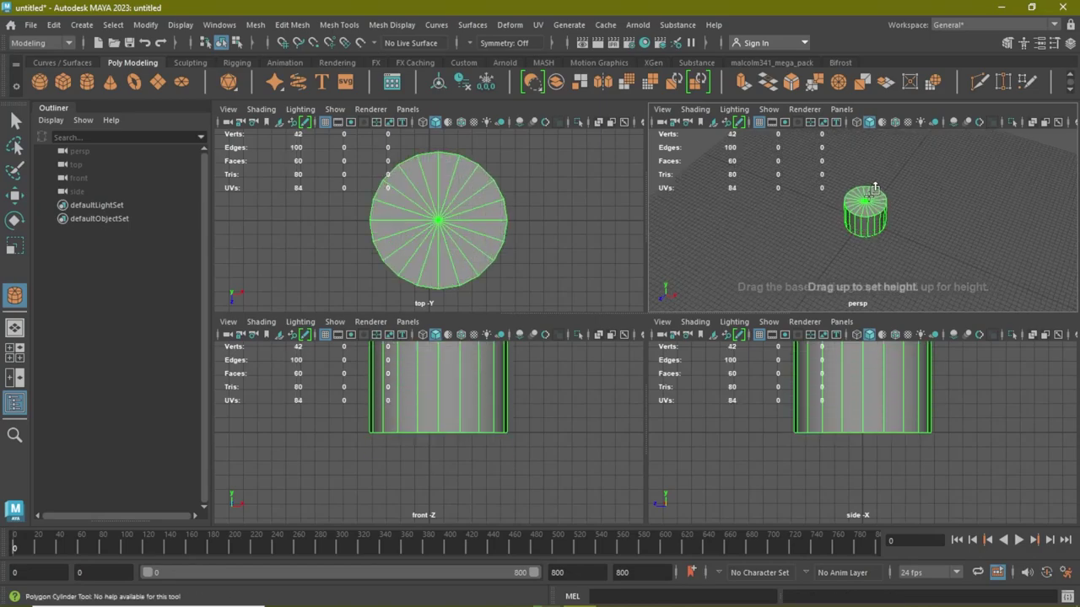
Step: In the front view, select the cylinder's top row of vertices and move them straight up
{"action": "key", "text": "space"}
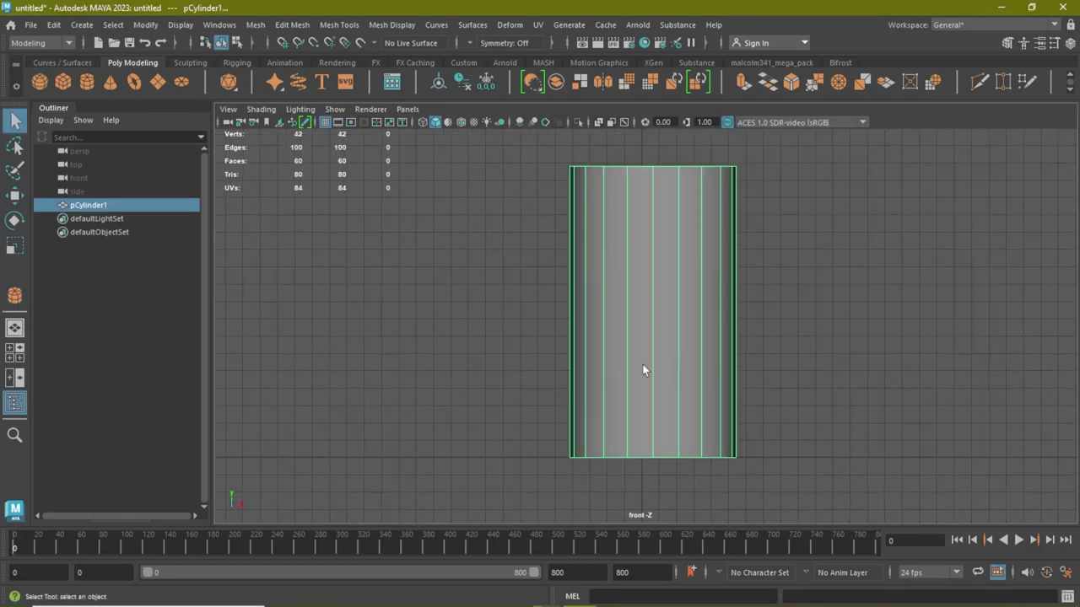
{"action": "scroll", "coordinate": [702, 323], "scroll_direction": "down", "scroll_amount": 2}
{"action": "scroll", "coordinate": [268, 344], "scroll_direction": "down", "scroll_amount": 2}
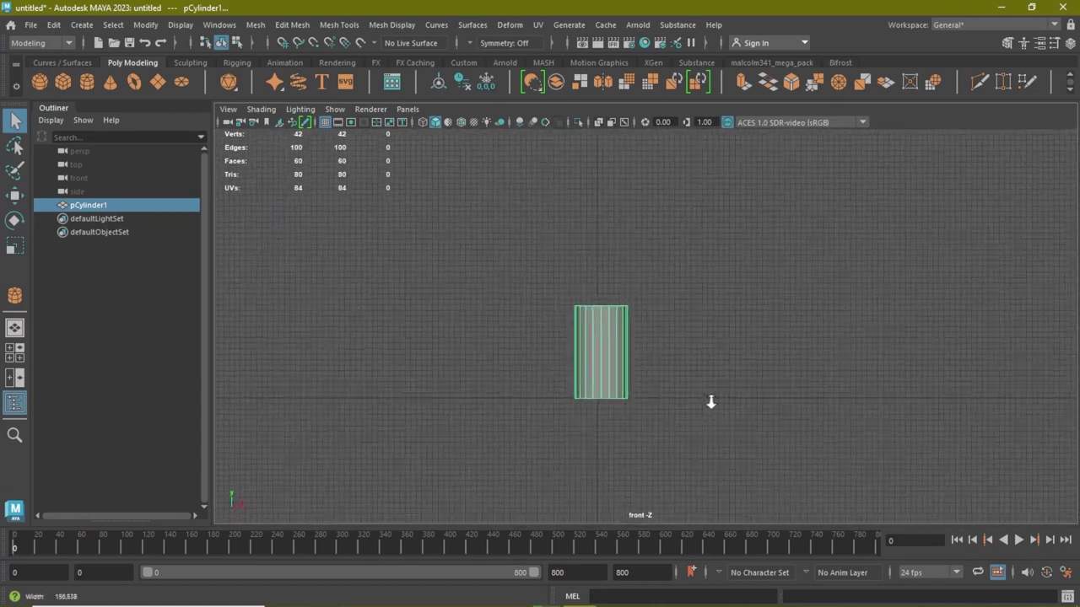
{"action": "right_click", "coordinate": [585, 350]}
{"action": "left_click", "coordinate": [515, 221]}
{"action": "left_click_drag", "start_coordinate": [513, 217], "coordinate": [689, 316]}
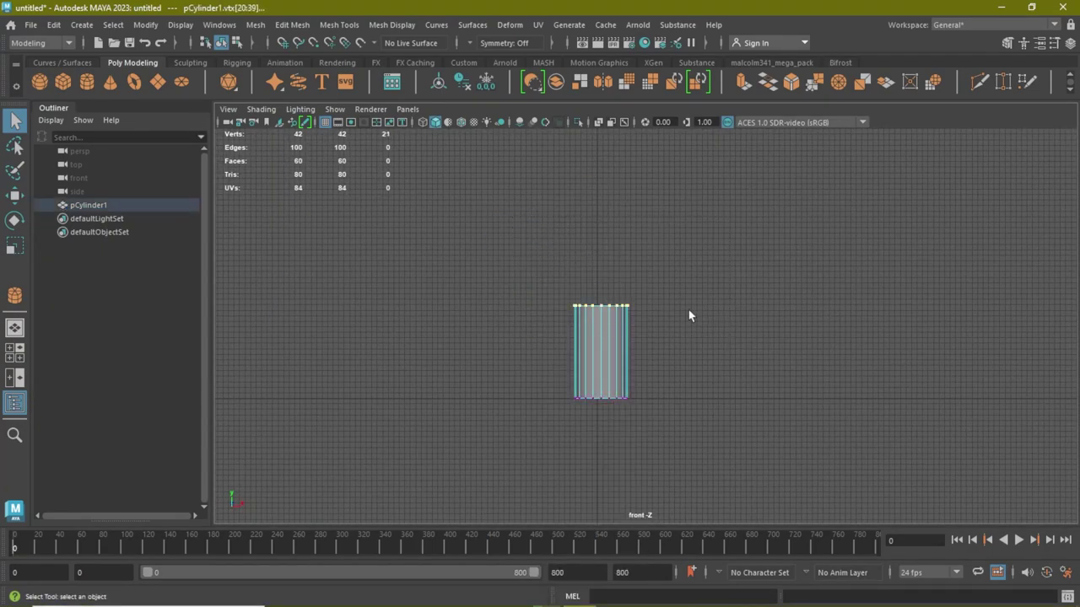
{"action": "key", "text": "w"}
{"action": "left_click_drag", "start_coordinate": [596, 271], "coordinate": [597, 232]}
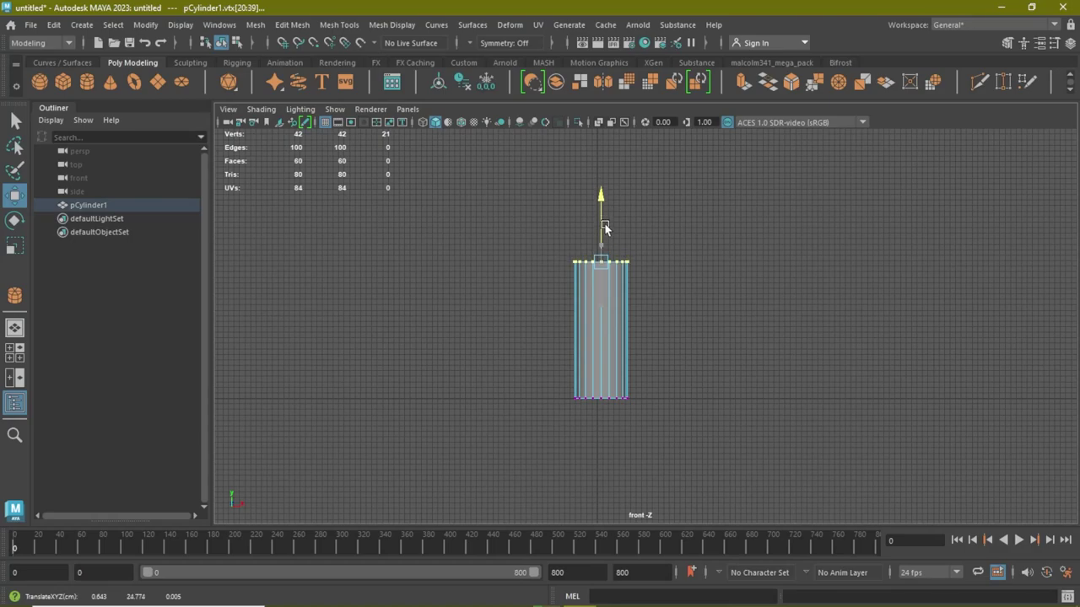
Step: Return to Object Mode and zoom the front view in on the cylinder
{"action": "right_click", "coordinate": [558, 291]}
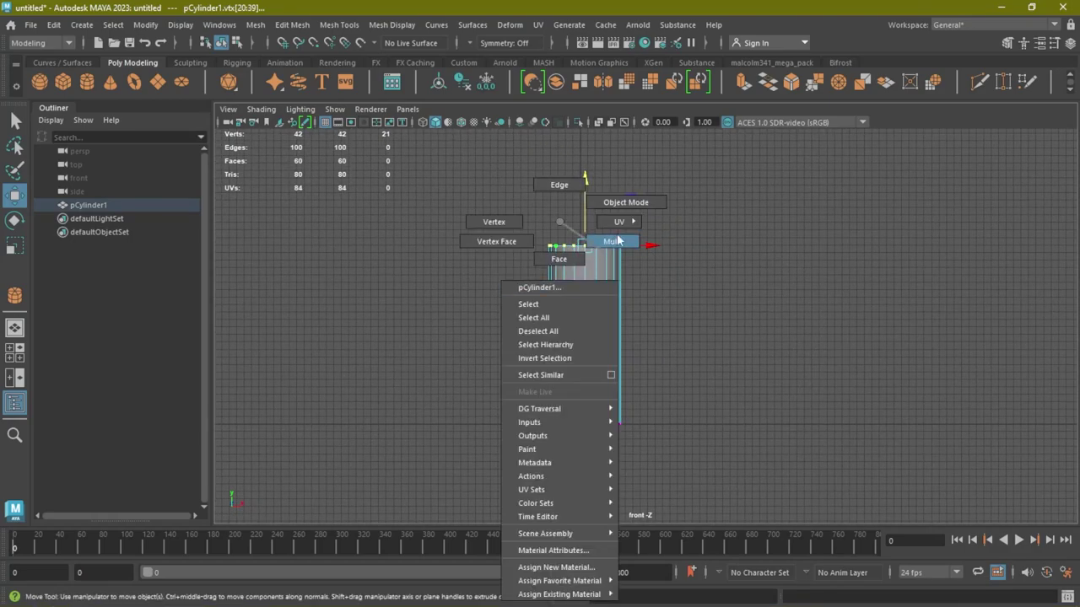
{"action": "left_click", "coordinate": [626, 200]}
{"action": "scroll", "coordinate": [646, 327], "scroll_direction": "up", "scroll_amount": 3}
{"action": "right_click_drag", "start_coordinate": [683, 338], "coordinate": [716, 287], "text": "alt"}
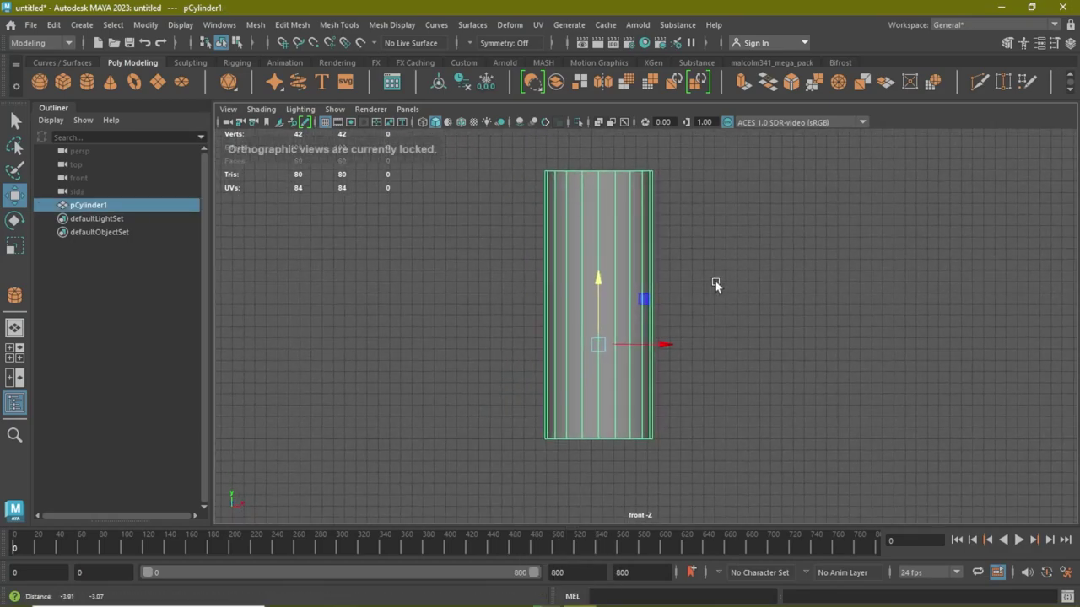
{"action": "right_click_drag", "start_coordinate": [703, 327], "coordinate": [714, 330], "text": "alt"}
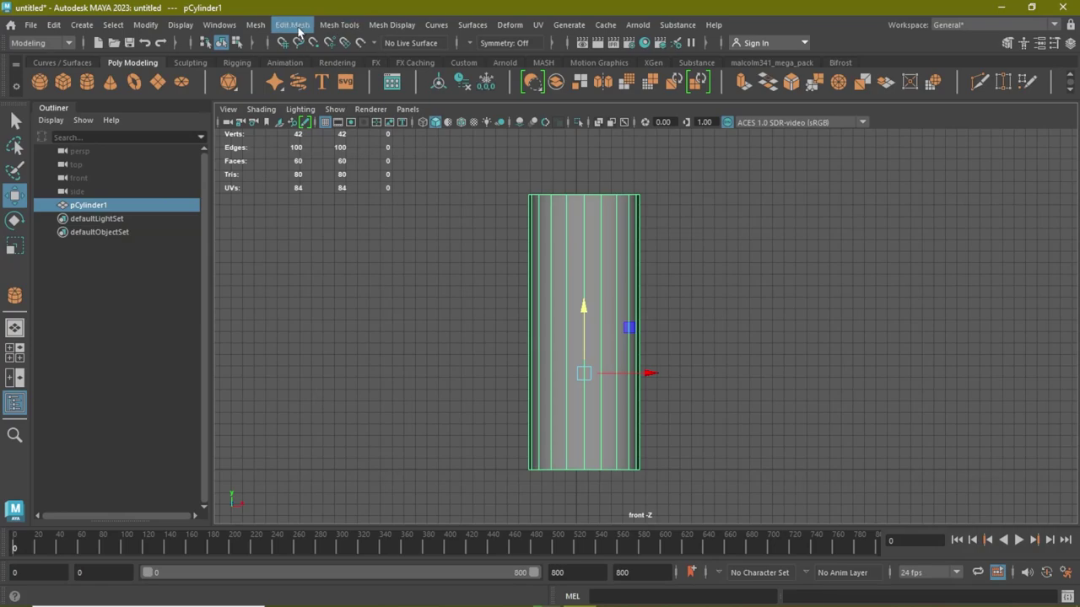
Step: Delete the cylinder's top cap faces and select the open top border edge loop
{"action": "right_click_drag", "start_coordinate": [570, 222], "coordinate": [570, 262]}
{"action": "left_click_drag", "start_coordinate": [462, 178], "coordinate": [603, 222]}
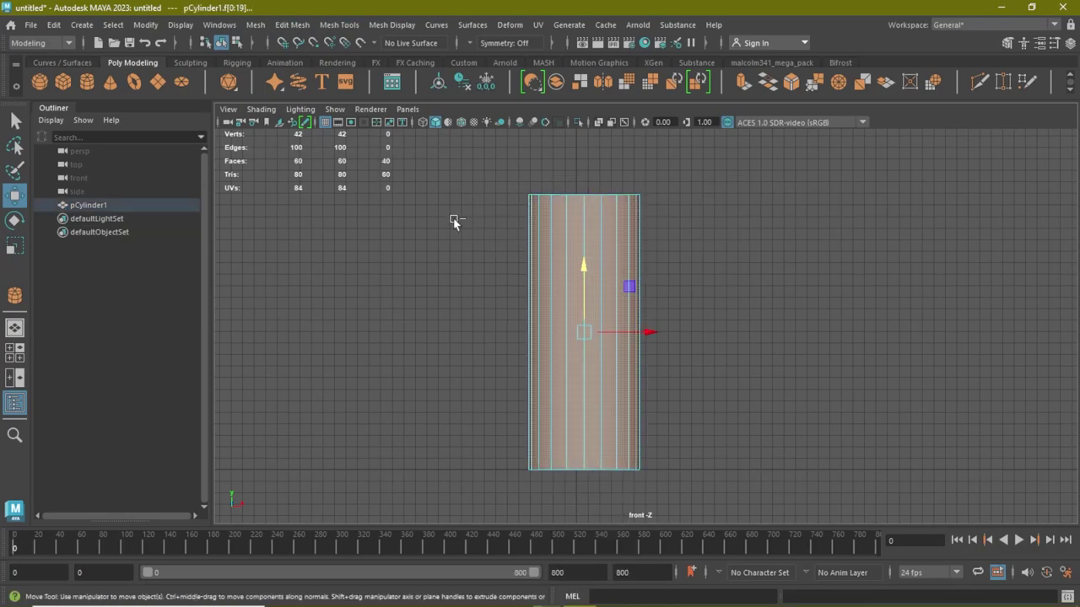
{"action": "key", "text": "Delete"}
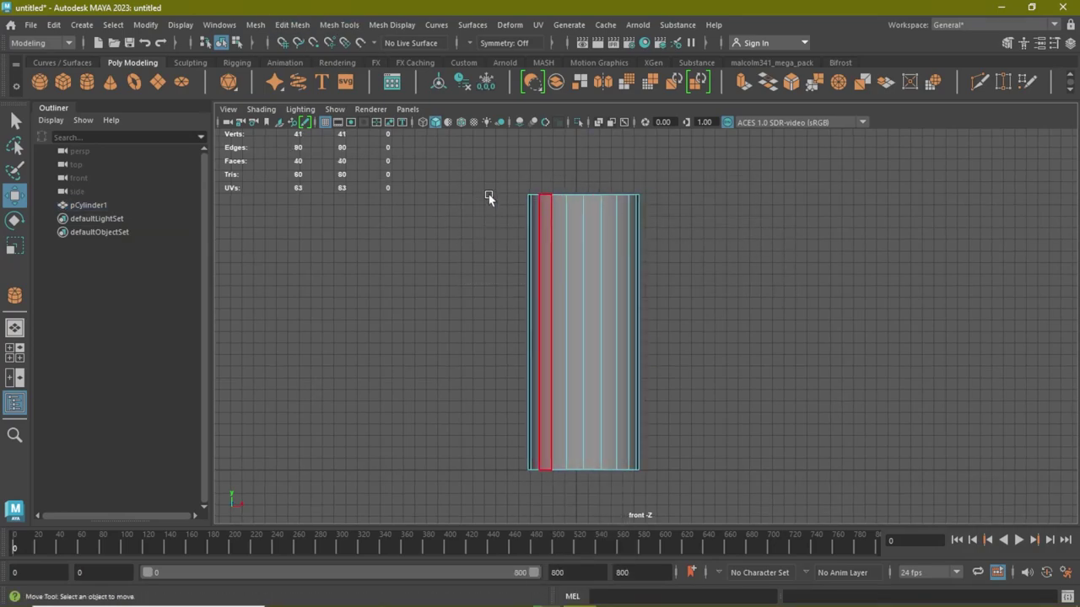
{"action": "middle_click_drag", "start_coordinate": [488, 194], "coordinate": [586, 255], "text": "alt"}
{"action": "scroll", "coordinate": [585, 255], "scroll_direction": "up", "scroll_amount": 2}
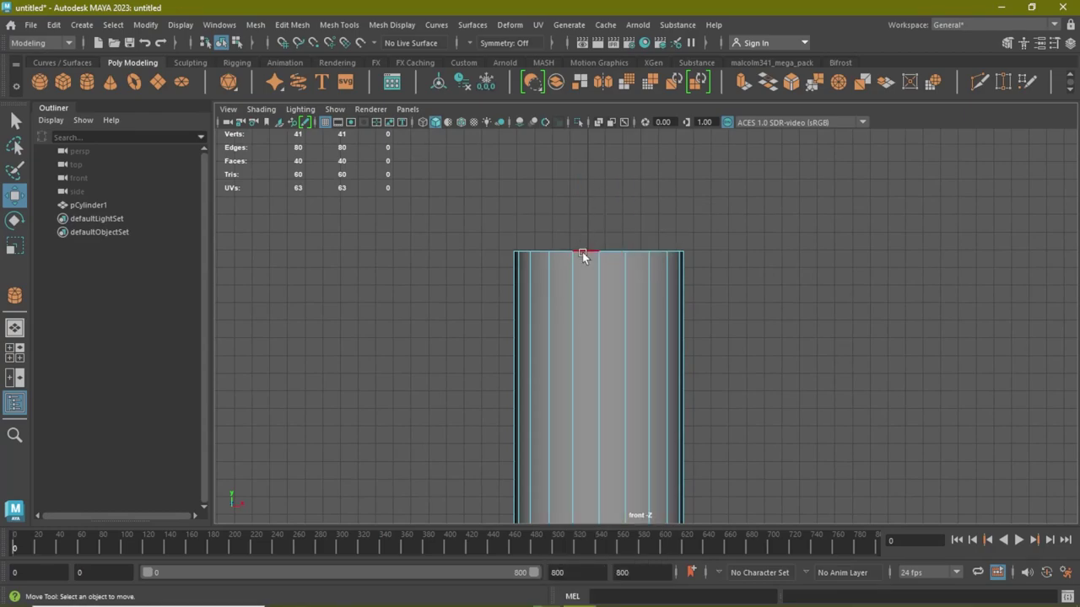
{"action": "double_click", "coordinate": [582, 252]}
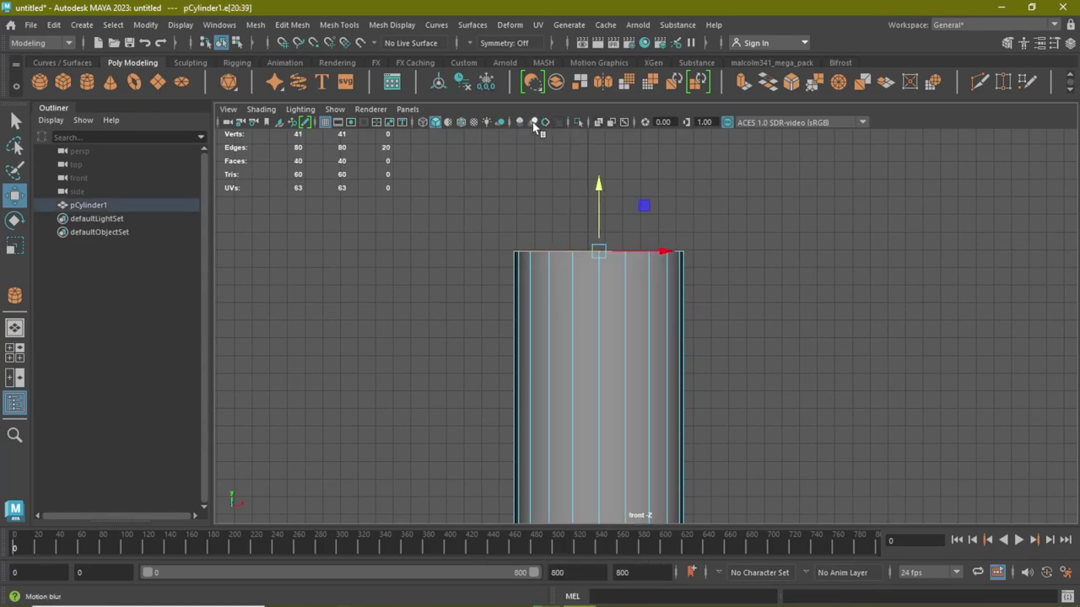
Step: Turn on anti-aliasing and screen-space ambient occlusion in the viewport
{"action": "left_click", "coordinate": [544, 122]}
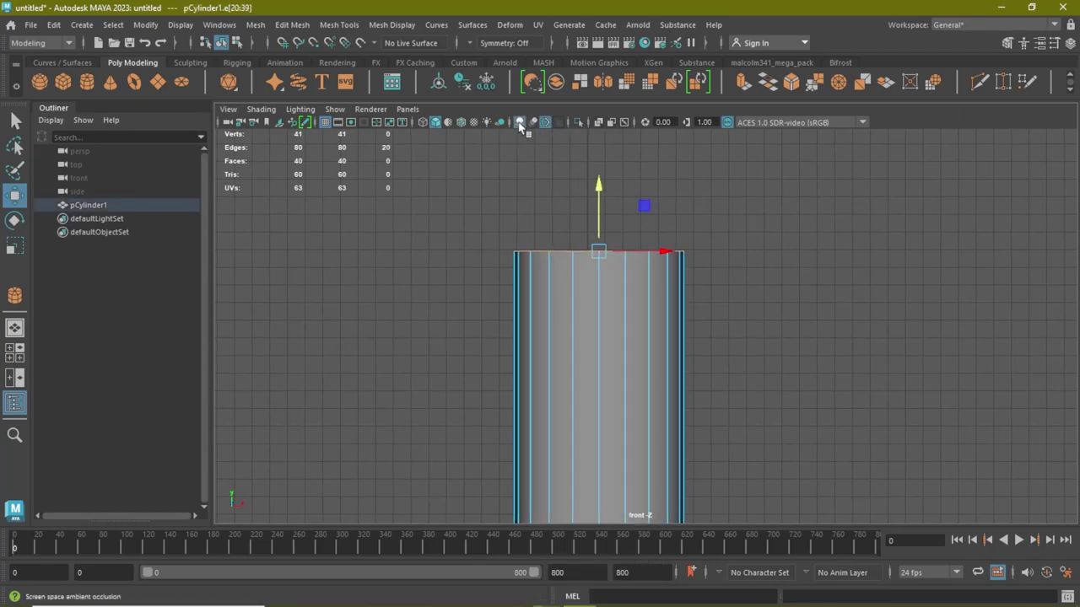
{"action": "left_click", "coordinate": [519, 122]}
{"action": "scroll", "coordinate": [645, 266], "scroll_direction": "up", "scroll_amount": 2}
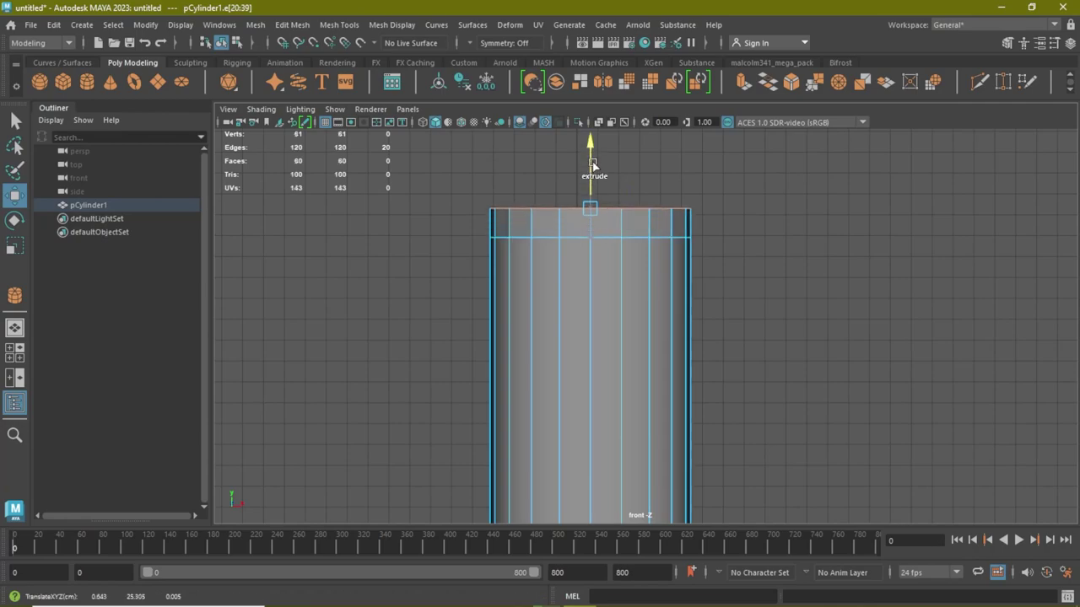
Step: Extrude the top edge ring upward and scale it inward to form the shoulder
{"action": "left_click_drag", "start_coordinate": [591, 191], "coordinate": [590, 158]}
{"action": "key", "text": "r"}
{"action": "mouse_move", "coordinate": [592, 207]}
{"action": "left_mouse_down"}
{"action": "mouse_move", "coordinate": [589, 156]}
{"action": "mouse_move", "coordinate": [559, 182]}
{"action": "mouse_move", "coordinate": [515, 176]}
{"action": "mouse_move", "coordinate": [550, 184]}
{"action": "left_mouse_up"}
{"action": "key", "text": "w"}
{"action": "key", "text": "ctrl+e"}
{"action": "key", "text": "r"}
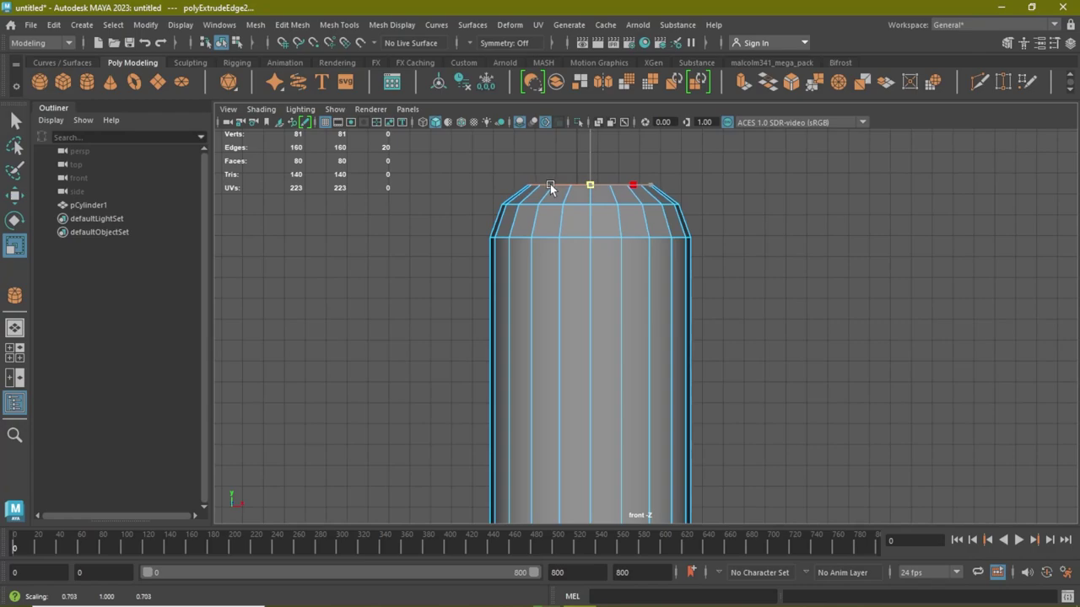
Step: Extrude the narrowed ring straight up into the bottle's neck
{"action": "scroll", "coordinate": [708, 260], "scroll_direction": "up", "scroll_amount": 2}
{"action": "scroll", "coordinate": [548, 210], "scroll_direction": "up", "scroll_amount": 2}
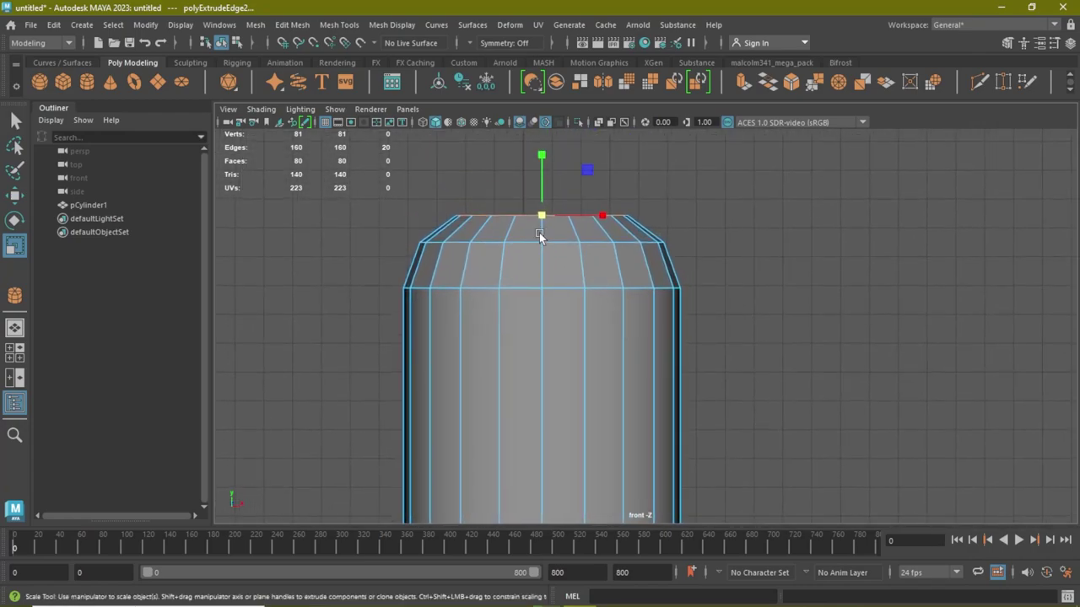
{"action": "key", "text": "w"}
{"action": "middle_click_drag", "start_coordinate": [548, 211], "coordinate": [548, 318], "text": "alt"}
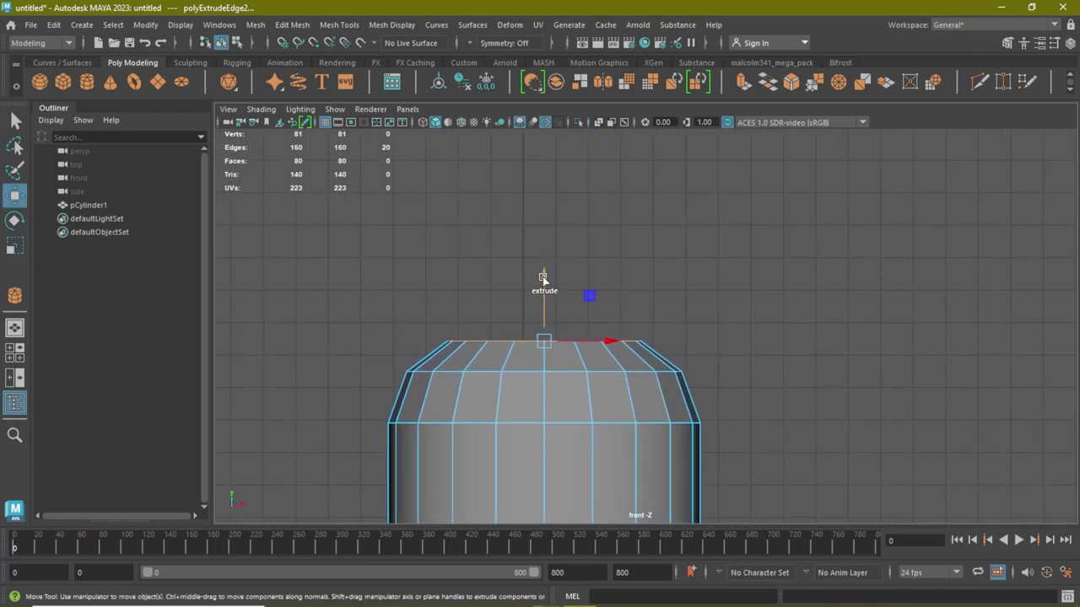
{"action": "key", "text": "ctrl+e"}
{"action": "mouse_move", "coordinate": [544, 274]}
{"action": "left_mouse_down"}
{"action": "mouse_move", "coordinate": [546, 127]}
{"action": "mouse_move", "coordinate": [544, 143]}
{"action": "left_mouse_up"}
{"action": "key", "text": "ctrl+e"}
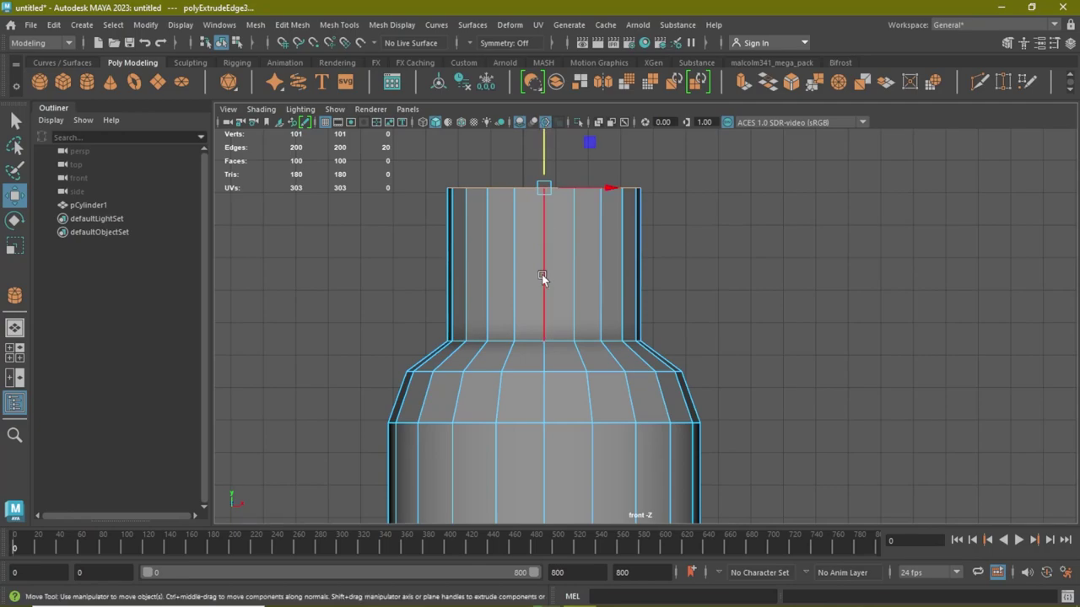
{"action": "scroll", "coordinate": [542, 274], "scroll_direction": "up", "scroll_amount": 2}
{"action": "left_click", "coordinate": [356, 26]}
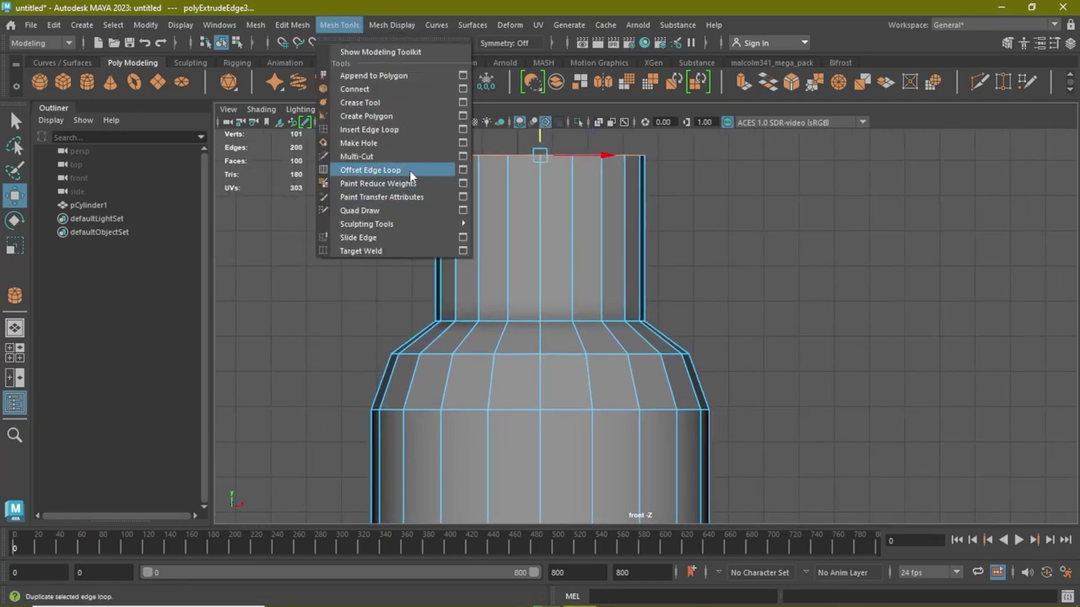
Step: Insert a single relative-distance edge loop around the base of the neck
{"action": "left_click", "coordinate": [398, 134]}
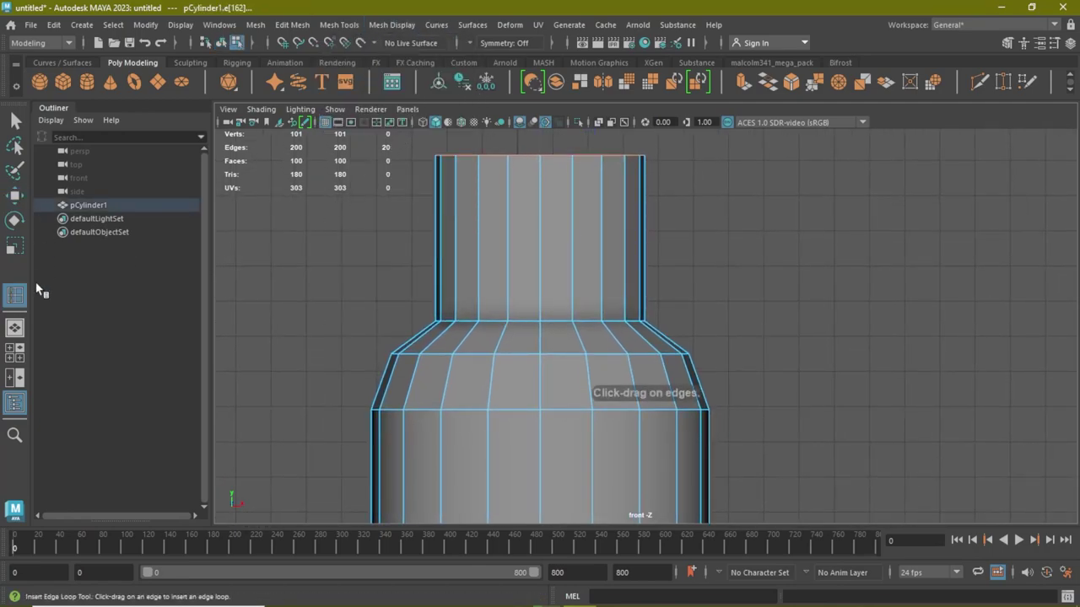
{"action": "double_click", "coordinate": [14, 294]}
{"action": "left_click", "coordinate": [697, 234]}
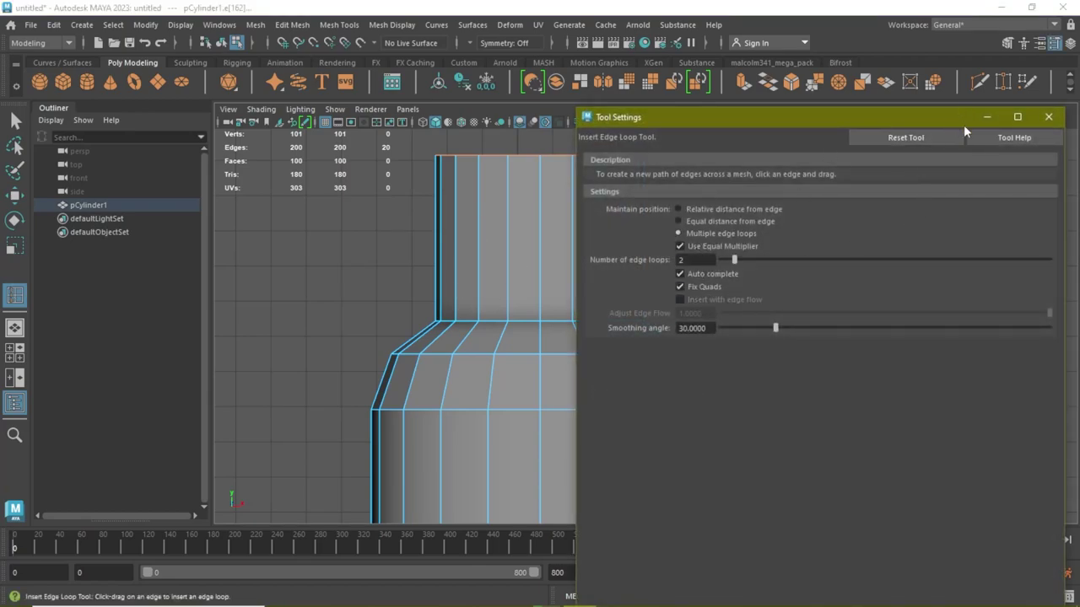
{"action": "left_click", "coordinate": [697, 210]}
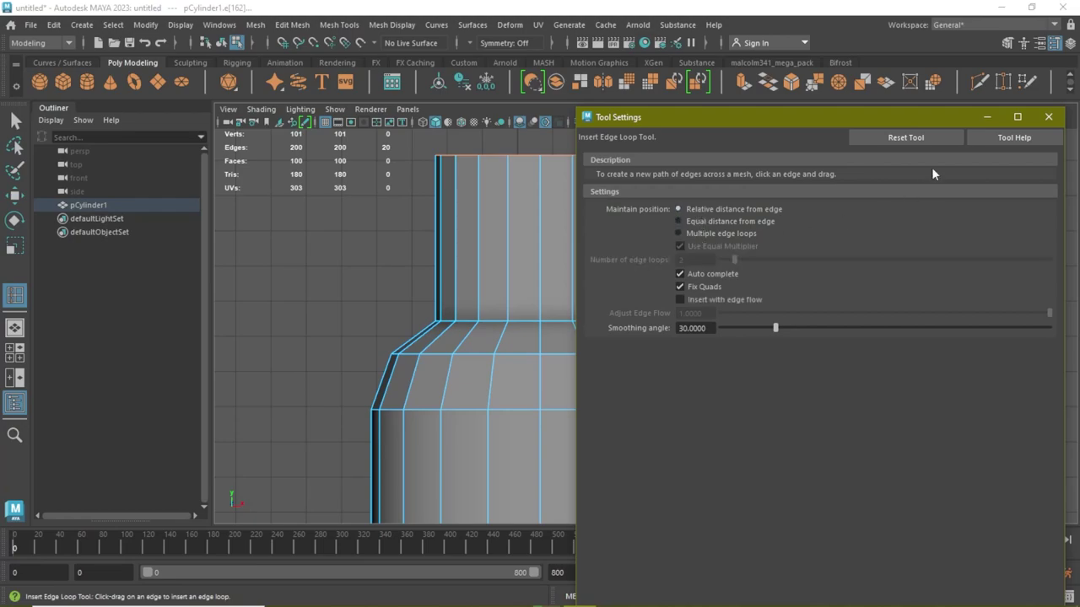
{"action": "left_click", "coordinate": [987, 118]}
{"action": "left_click_drag", "start_coordinate": [453, 312], "coordinate": [458, 308]}
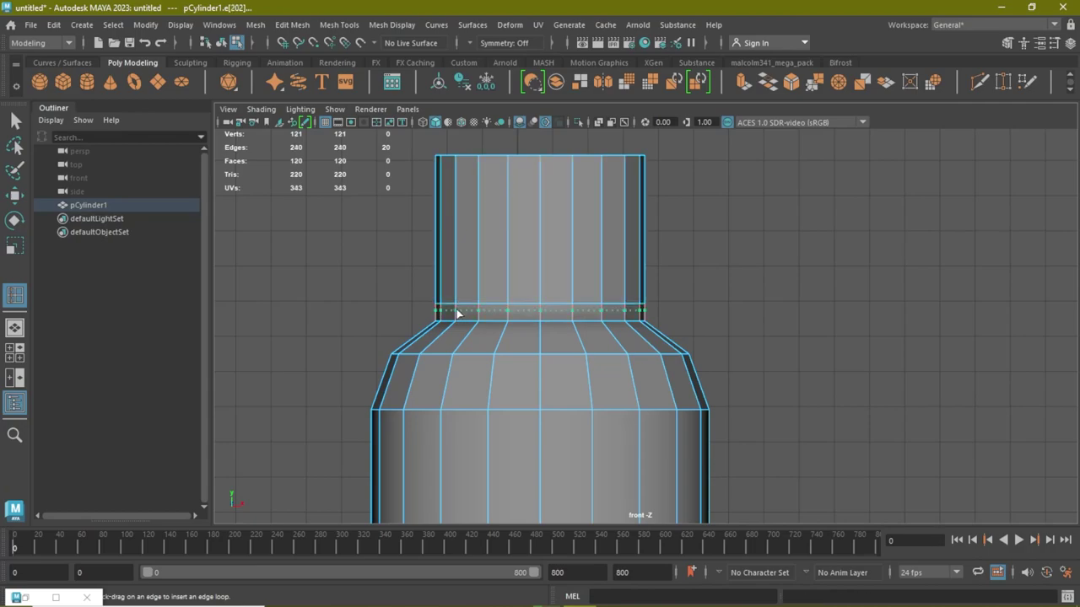
Step: Add a second edge loop near the neck base and select that ring of faces
{"action": "left_click", "coordinate": [456, 310]}
{"action": "left_click", "coordinate": [14, 121]}
{"action": "scroll", "coordinate": [488, 307], "scroll_direction": "up", "scroll_amount": 5}
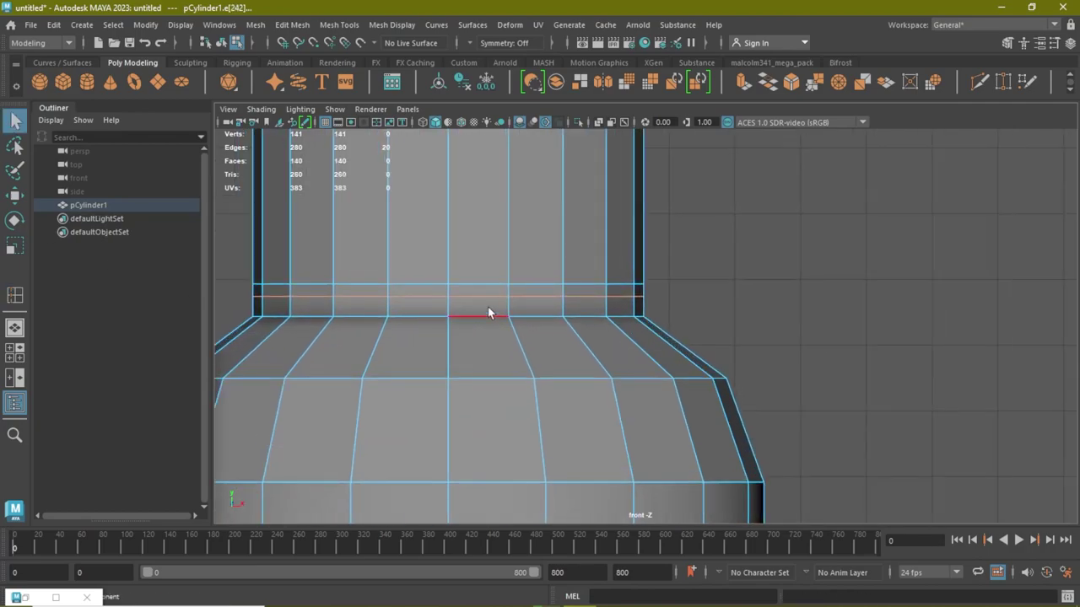
{"action": "right_click_drag", "start_coordinate": [477, 221], "coordinate": [474, 281]}
{"action": "left_click", "coordinate": [477, 259]}
{"action": "double_click", "coordinate": [524, 288]}
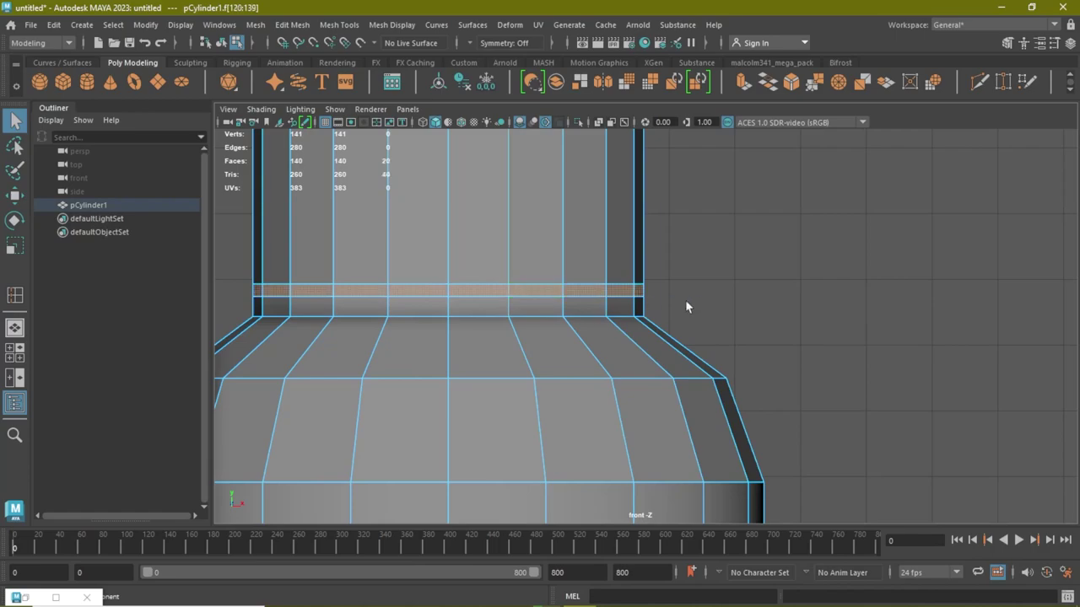
Step: Extrude the neck-base face ring with thickness 0.14 and deselect the bottle
{"action": "scroll", "coordinate": [559, 295], "scroll_direction": "down", "scroll_amount": 3}
{"action": "key", "text": "ctrl+e"}
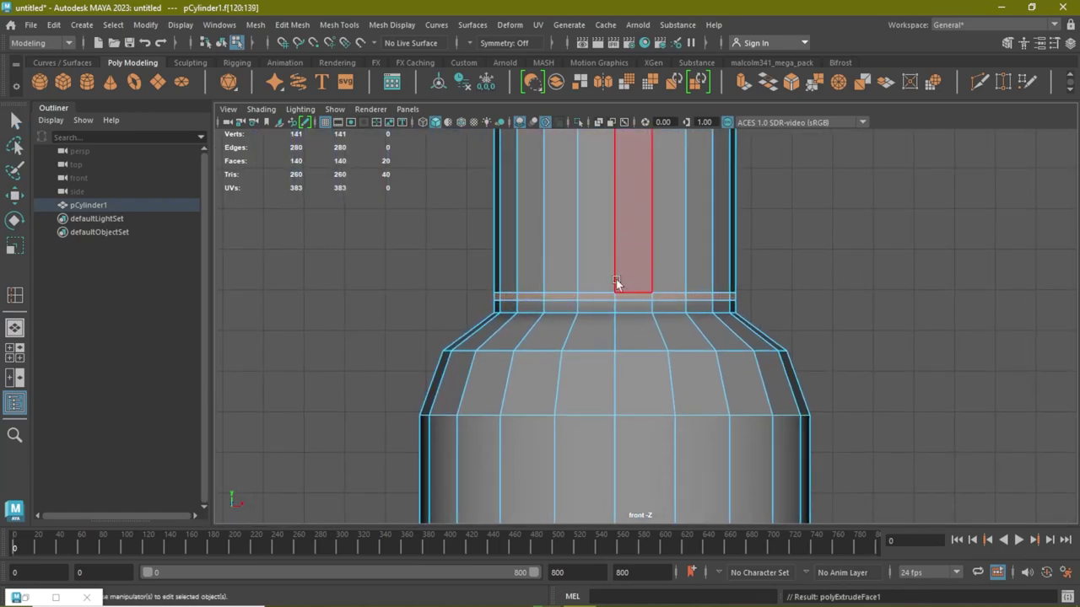
{"action": "scroll", "coordinate": [696, 302], "scroll_direction": "up", "scroll_amount": 2}
{"action": "left_click", "coordinate": [249, 257]}
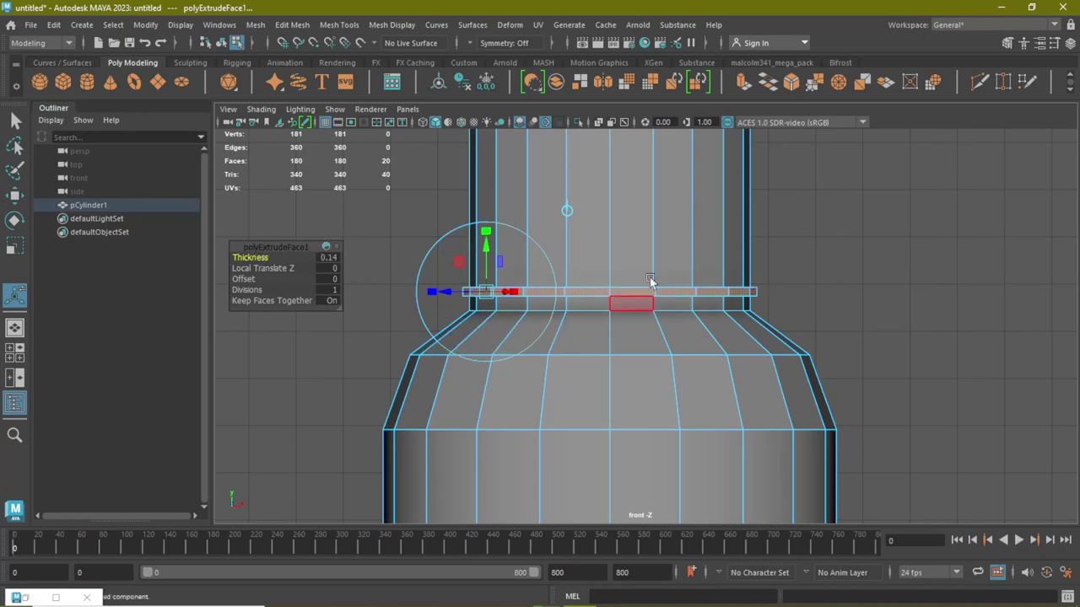
{"action": "right_click_drag", "start_coordinate": [656, 223], "coordinate": [784, 227]}
{"action": "left_click", "coordinate": [784, 228]}
{"action": "scroll", "coordinate": [450, 279], "scroll_direction": "down", "scroll_amount": 3}
Step: Insert an edge loop across the shoulder and scale it slightly outward
{"action": "scroll", "coordinate": [590, 210], "scroll_direction": "up", "scroll_amount": 1}
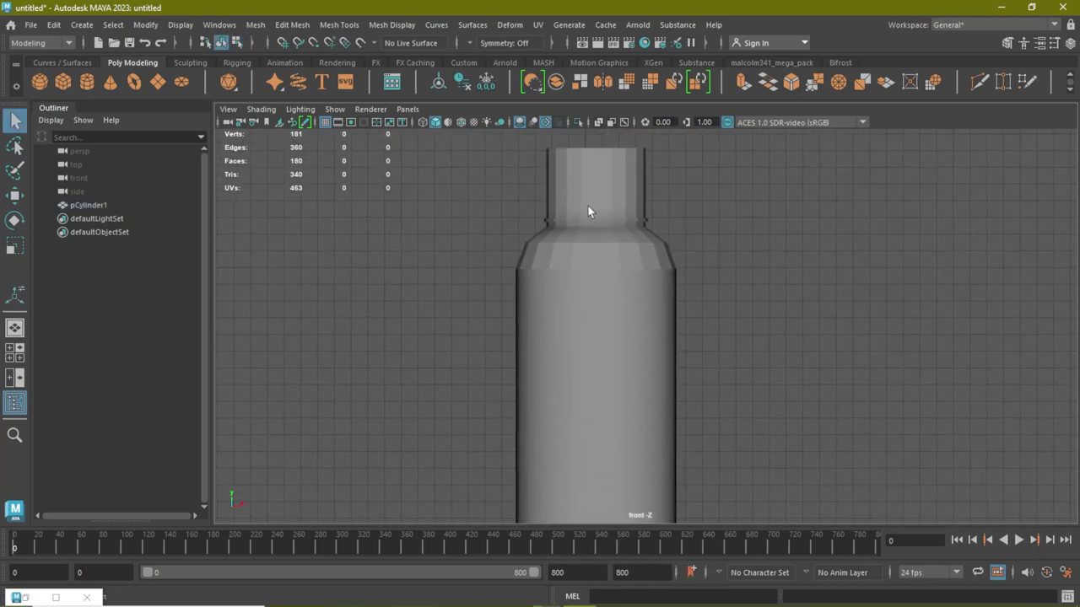
{"action": "scroll", "coordinate": [548, 244], "scroll_direction": "up", "scroll_amount": 1}
{"action": "left_click", "coordinate": [547, 244]}
{"action": "middle_click_drag", "start_coordinate": [620, 249], "coordinate": [620, 296], "text": "alt"}
{"action": "scroll", "coordinate": [620, 294], "scroll_direction": "up", "scroll_amount": 1}
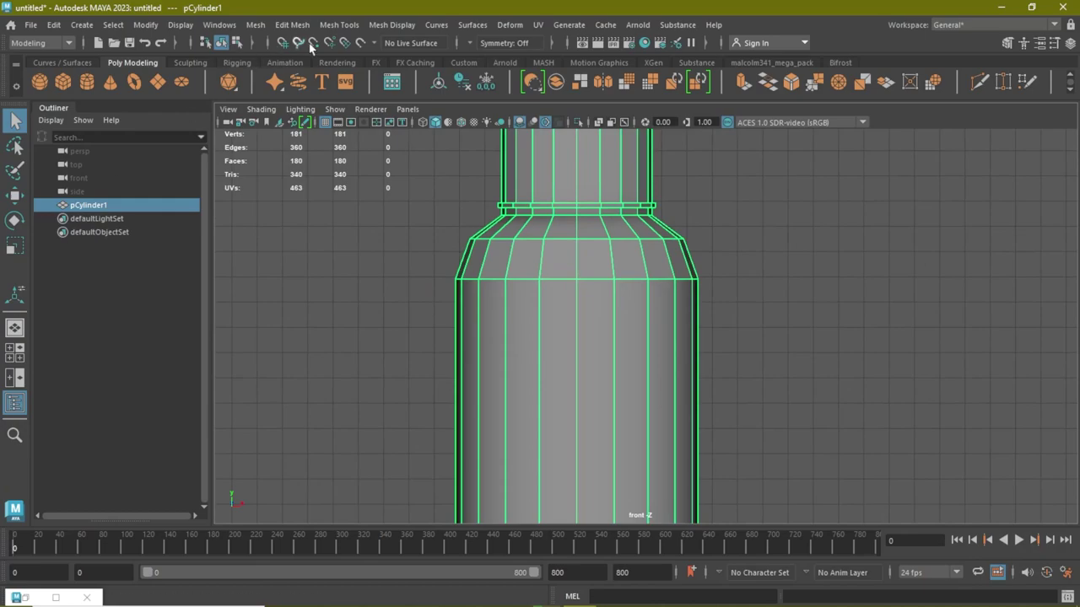
{"action": "left_click", "coordinate": [339, 24]}
{"action": "left_click", "coordinate": [369, 129]}
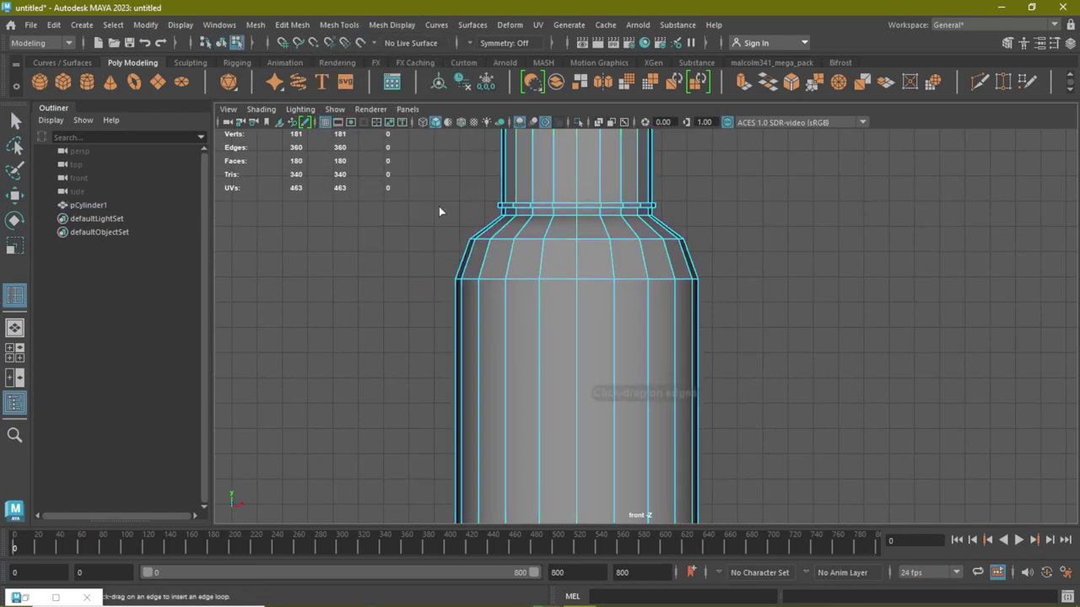
{"action": "left_click", "coordinate": [471, 257]}
{"action": "key", "text": "q"}
{"action": "key", "text": "r"}
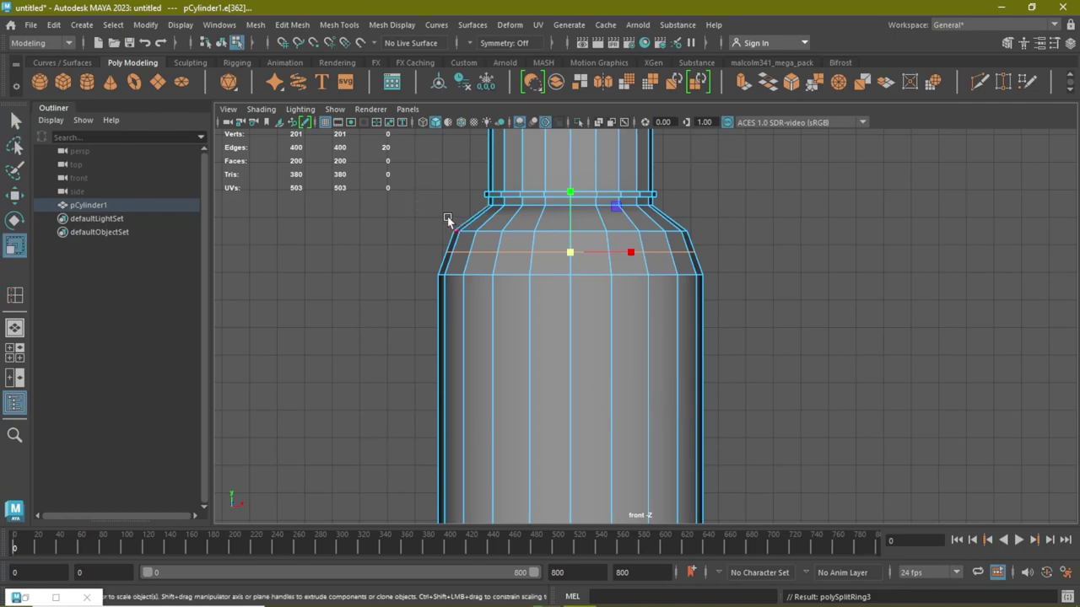
{"action": "left_click_drag", "start_coordinate": [570, 248], "coordinate": [576, 250]}
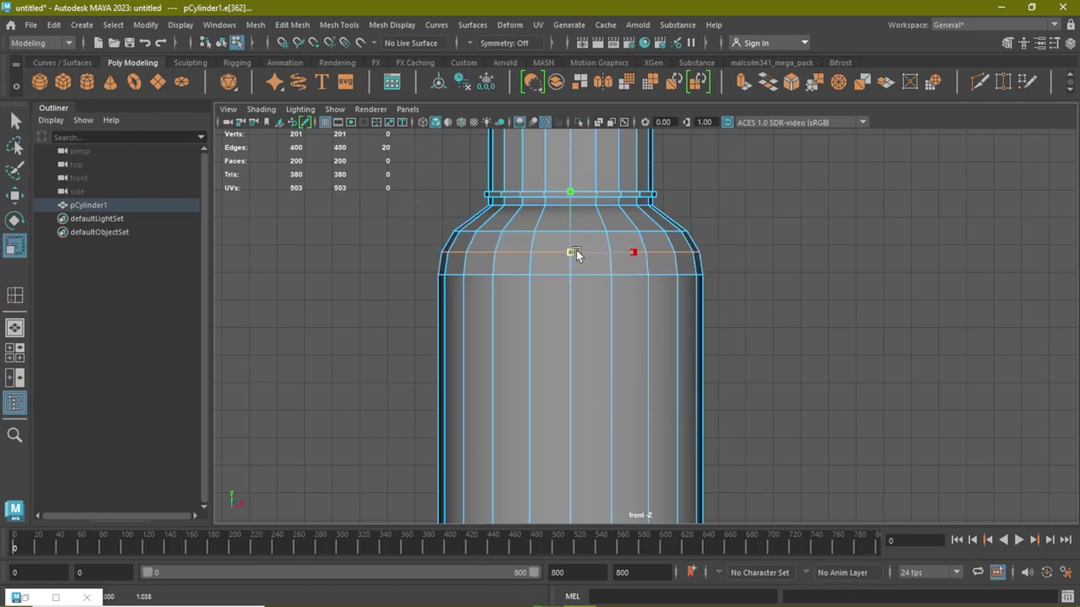
Step: Switch to vertex mode and select the bottle's bottom ring of vertices
{"action": "scroll", "coordinate": [689, 342], "scroll_direction": "down", "scroll_amount": 1}
{"action": "key", "text": "ctrl+z"}
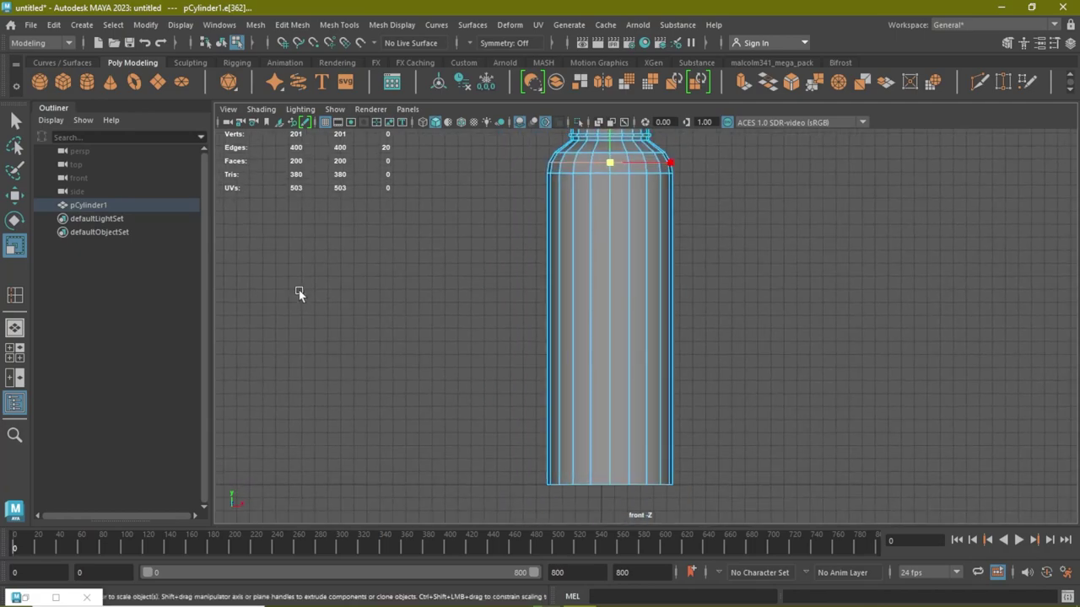
{"action": "right_click_drag", "start_coordinate": [540, 221], "coordinate": [482, 222]}
{"action": "left_click_drag", "start_coordinate": [399, 257], "coordinate": [662, 408]}
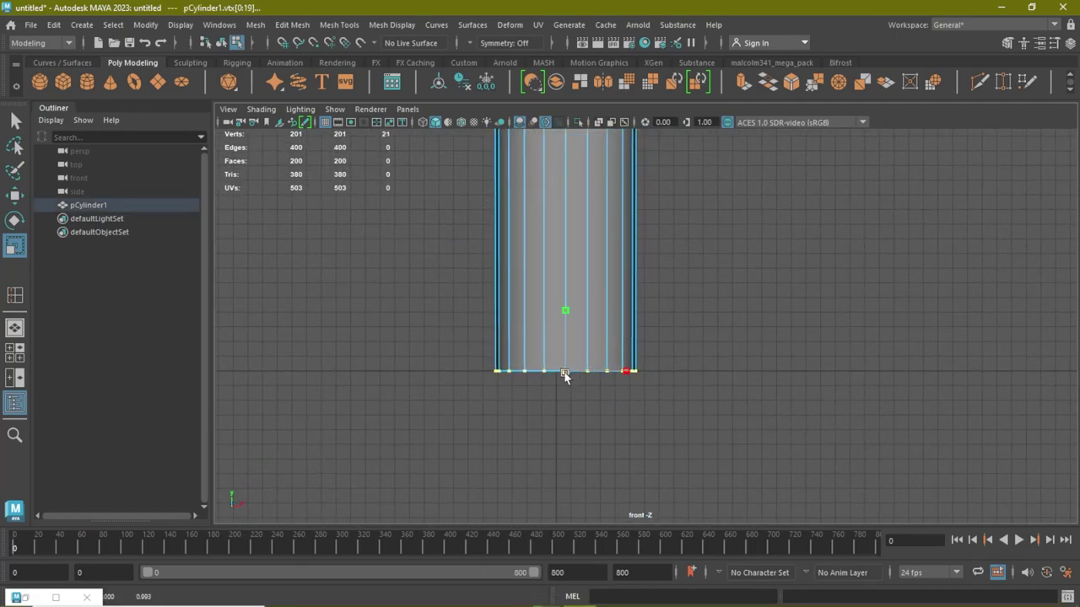
Step: Scale the bottom vertex ring slightly and select the bottom border edge loop from below
{"action": "left_click_drag", "start_coordinate": [567, 377], "coordinate": [563, 378]}
{"action": "key", "text": "space"}
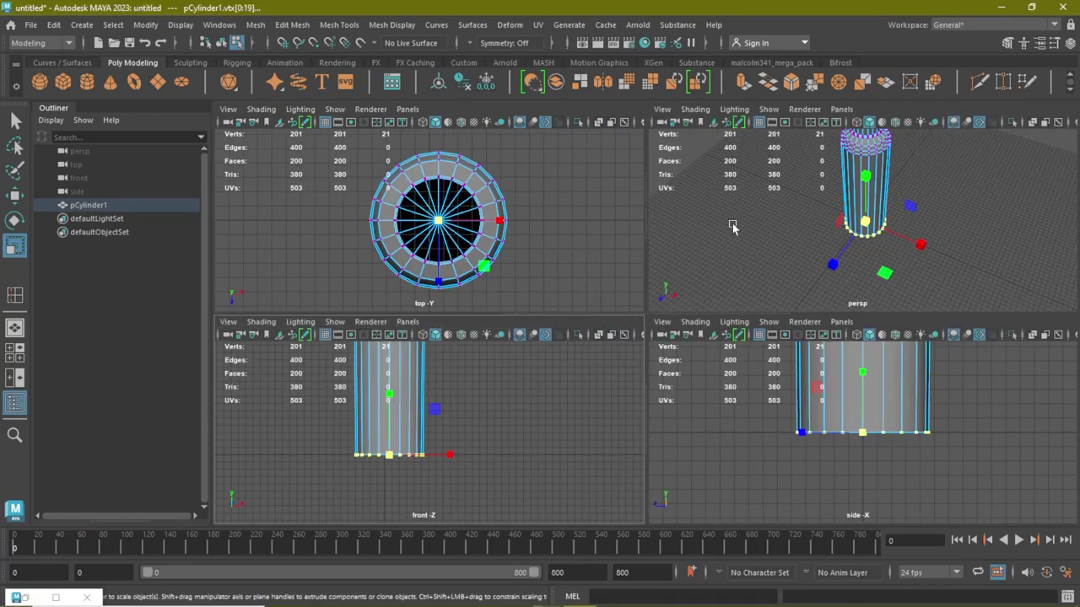
{"action": "key", "text": "space"}
{"action": "left_click_drag", "start_coordinate": [776, 282], "coordinate": [702, 322], "text": "alt"}
{"action": "scroll", "coordinate": [654, 294], "scroll_direction": "up", "scroll_amount": 3}
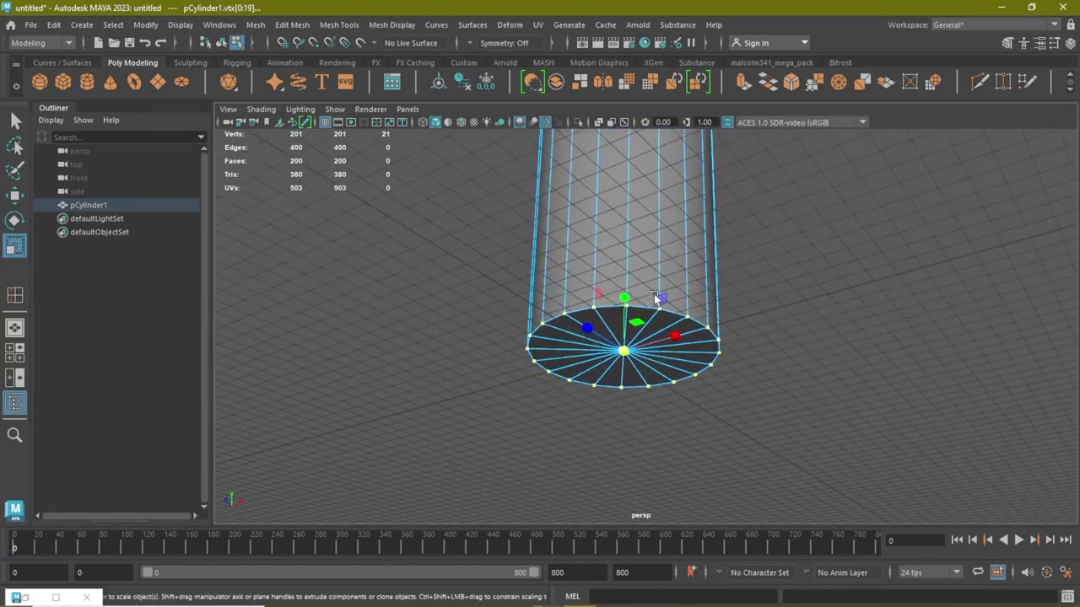
{"action": "scroll", "coordinate": [654, 293], "scroll_direction": "up", "scroll_amount": 3}
{"action": "right_click_drag", "start_coordinate": [583, 236], "coordinate": [523, 217]}
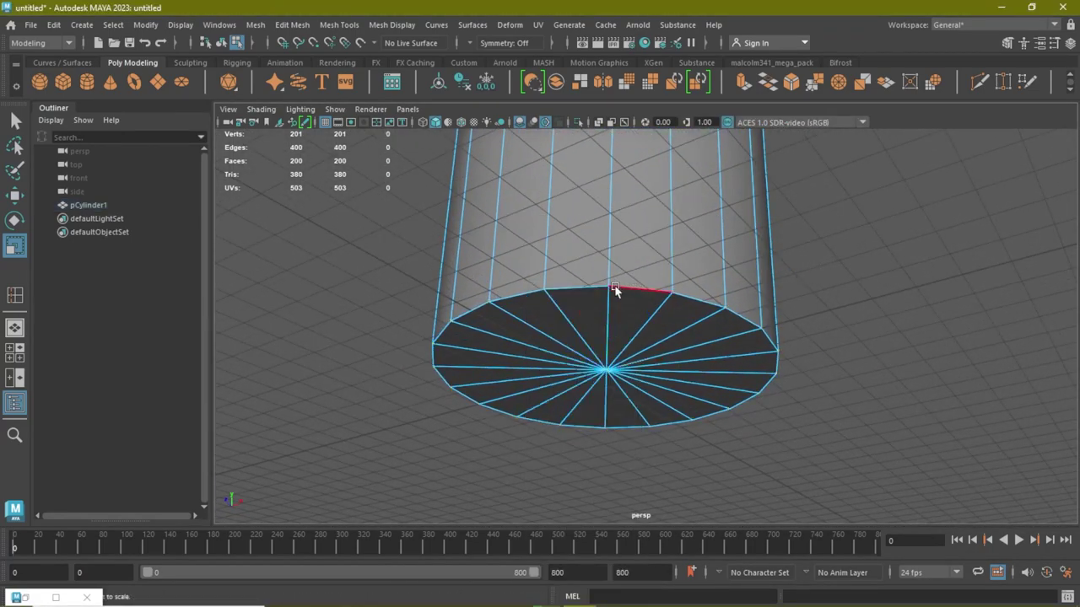
{"action": "double_click", "coordinate": [646, 290]}
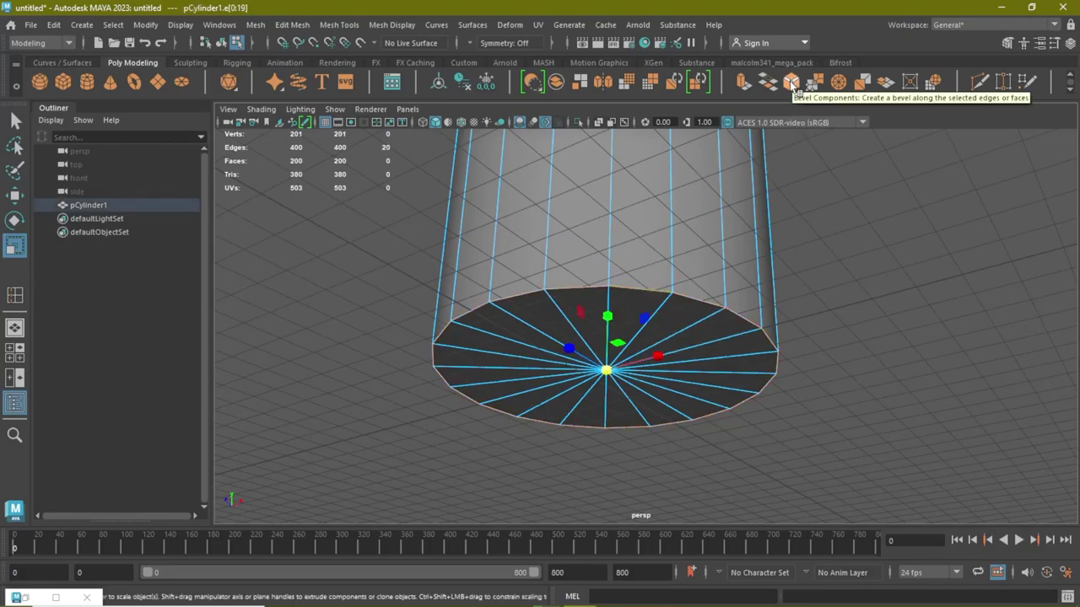
Step: Delete the bottom cap faces, selected in the front view
{"action": "key", "text": "space"}
{"action": "key", "text": "space"}
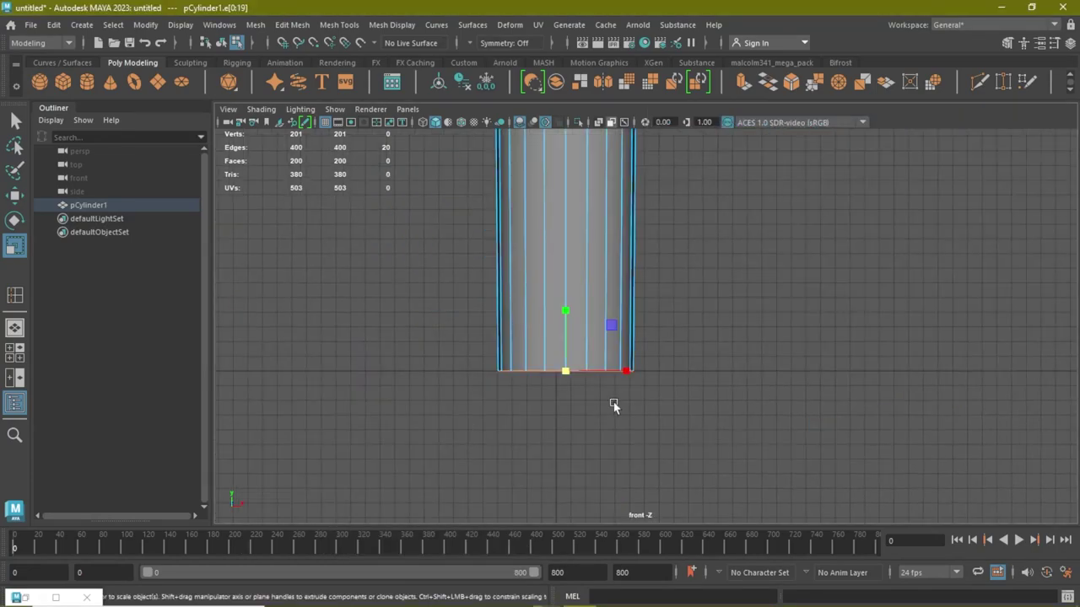
{"action": "left_click_drag", "start_coordinate": [462, 423], "coordinate": [709, 380]}
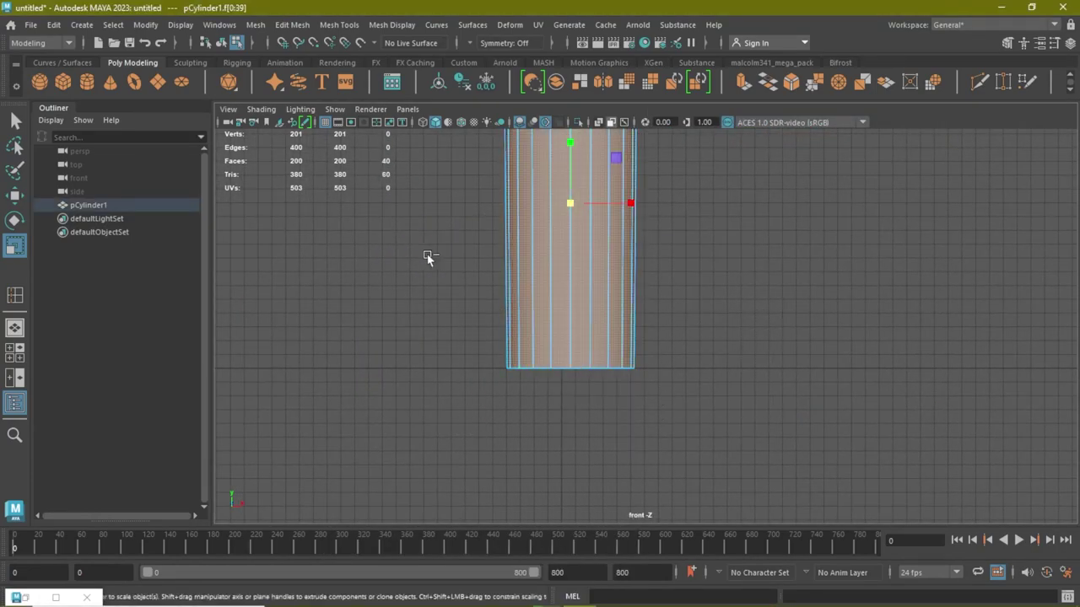
{"action": "left_click_drag", "start_coordinate": [427, 254], "coordinate": [788, 288]}
{"action": "key", "text": "Delete"}
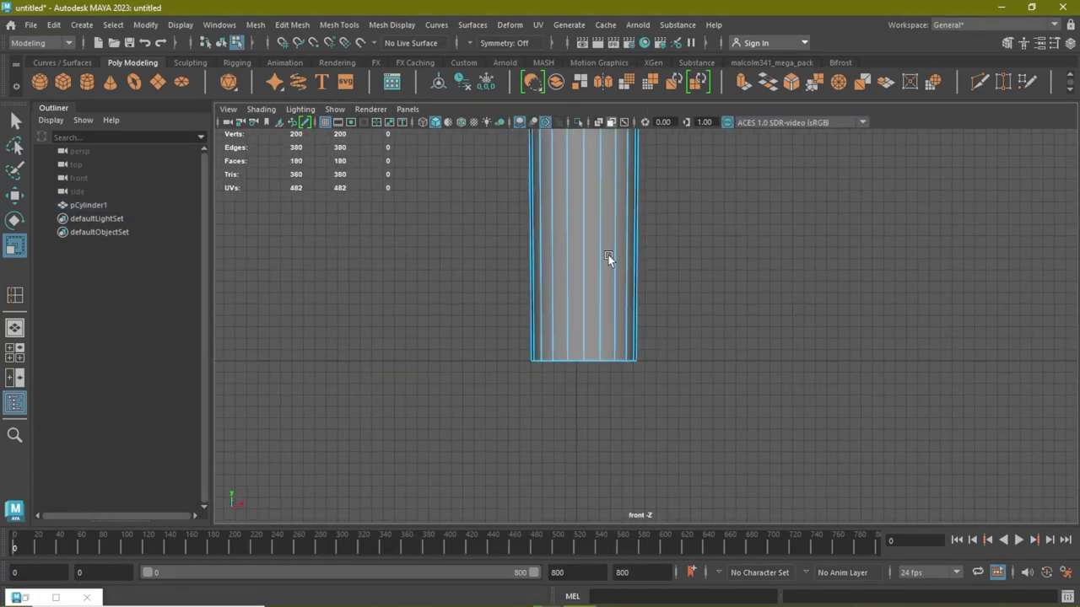
{"action": "middle_click_drag", "start_coordinate": [608, 255], "coordinate": [766, 343], "text": "alt"}
{"action": "scroll", "coordinate": [541, 213], "scroll_direction": "up", "scroll_amount": 2}
Step: Scale the whole bottle slightly wider and reframe it in the front view
{"action": "key", "text": "F8"}
{"action": "key", "text": "r"}
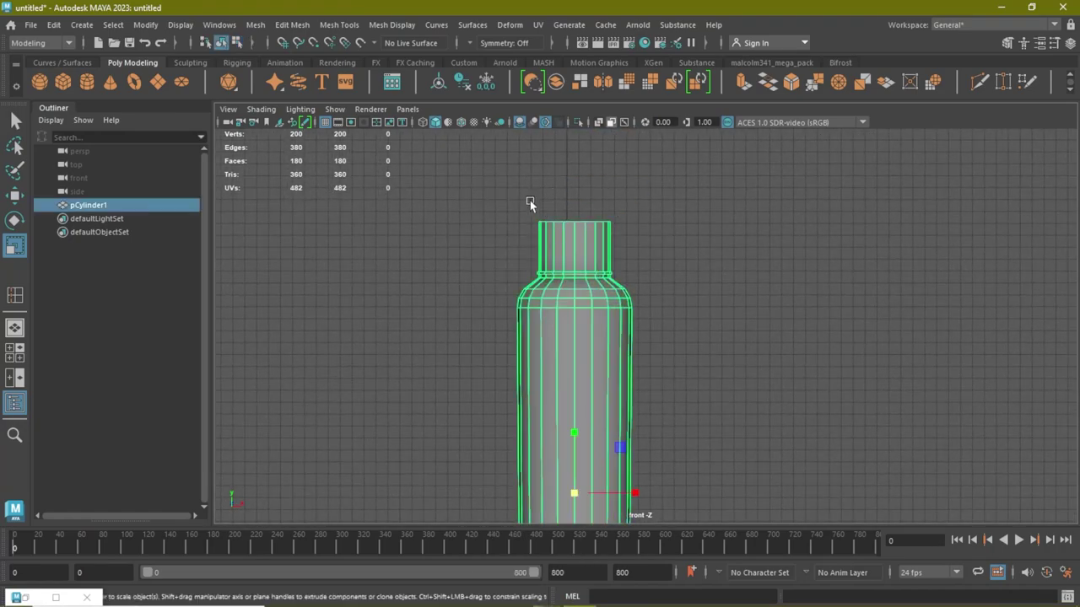
{"action": "mouse_move", "coordinate": [530, 200]}
{"action": "middle_mouse_down"}
{"action": "mouse_move", "coordinate": [612, 215]}
{"action": "mouse_move", "coordinate": [586, 259]}
{"action": "middle_mouse_up"}
{"action": "left_click", "coordinate": [742, 264]}
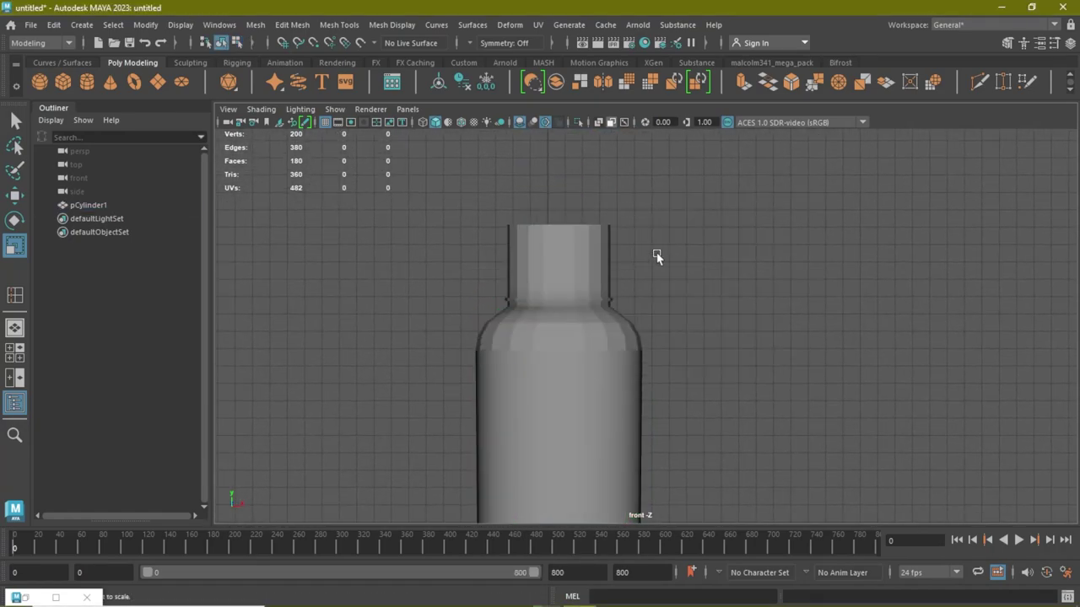
{"action": "mouse_move", "coordinate": [656, 256]}
{"action": "left_mouse_down", "text": "alt"}
{"action": "mouse_move", "coordinate": [796, 225]}
{"action": "mouse_move", "coordinate": [571, 224]}
{"action": "mouse_move", "coordinate": [414, 206]}
{"action": "mouse_move", "coordinate": [715, 229]}
{"action": "mouse_move", "coordinate": [641, 231]}
{"action": "left_mouse_up", "text": "alt"}
{"action": "left_click", "coordinate": [641, 231]}
{"action": "key", "text": "space"}
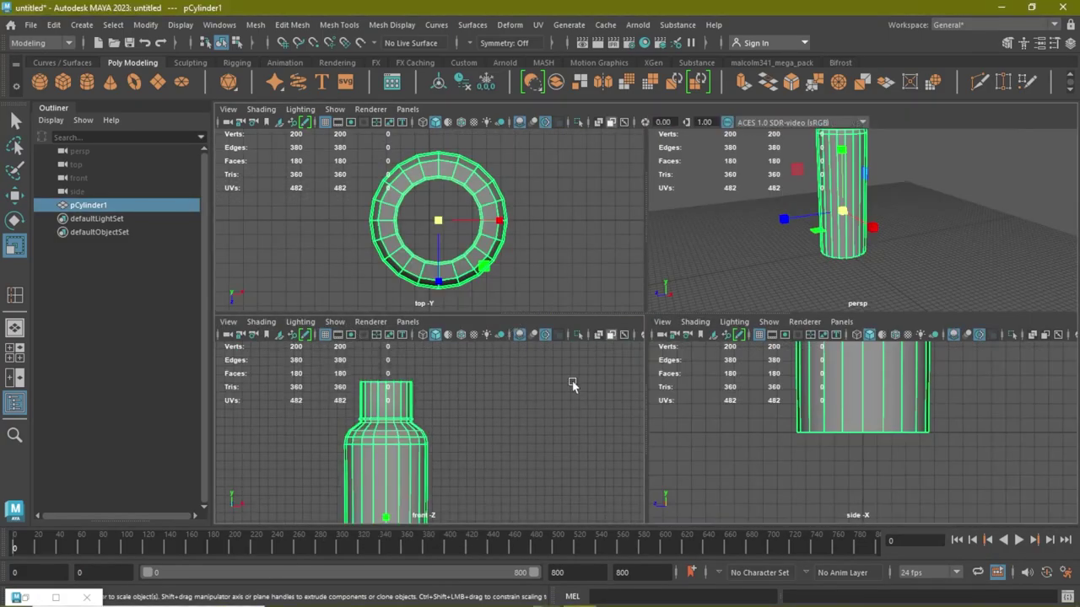
{"action": "key", "text": "space"}
{"action": "key", "text": "ctrl+z"}
{"action": "key", "text": "ctrl+z"}
{"action": "key", "text": "ctrl+z"}
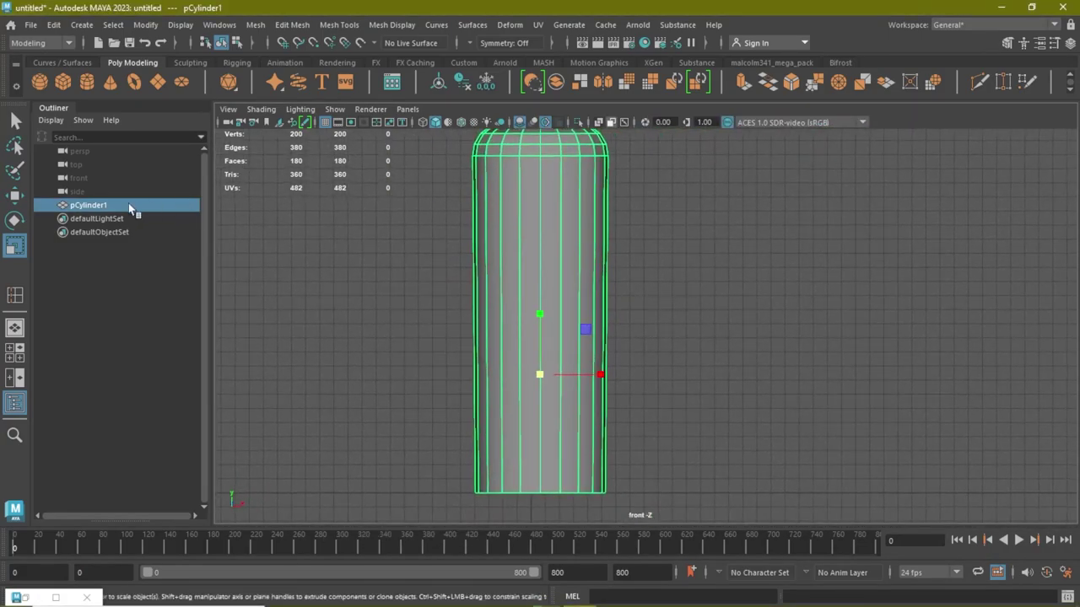
Step: Insert edge loops near the top and bottom of the bottle body
{"action": "left_click", "coordinate": [339, 25]}
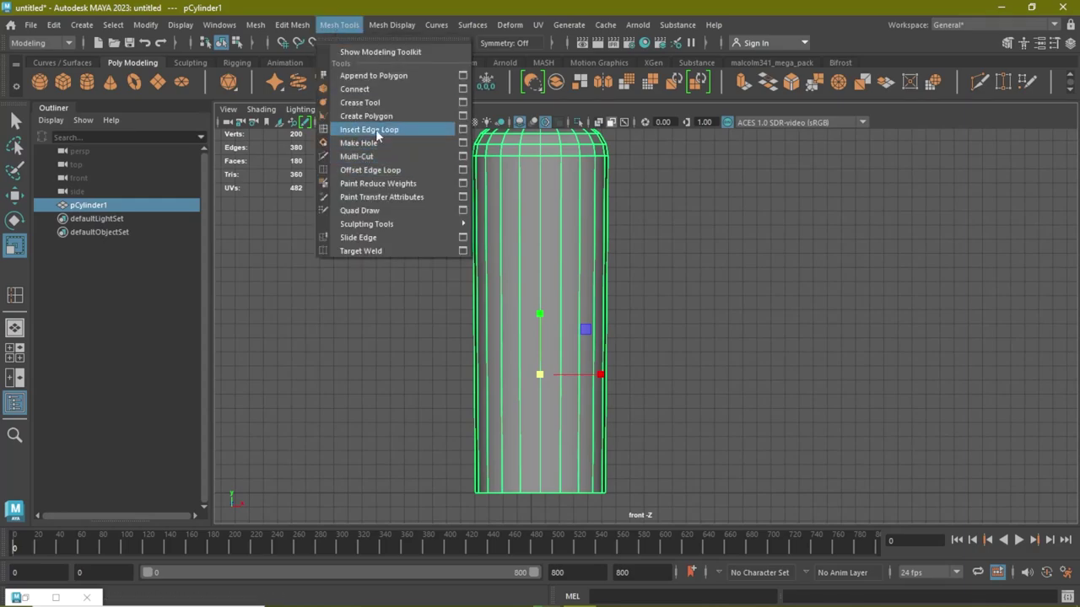
{"action": "left_click", "coordinate": [369, 129]}
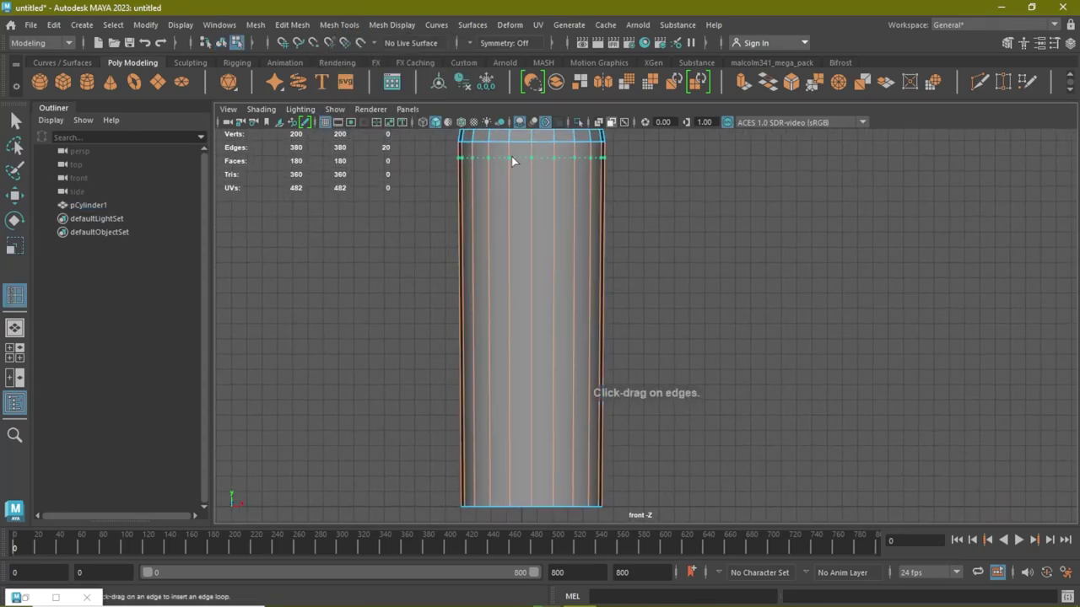
{"action": "left_click", "coordinate": [512, 157]}
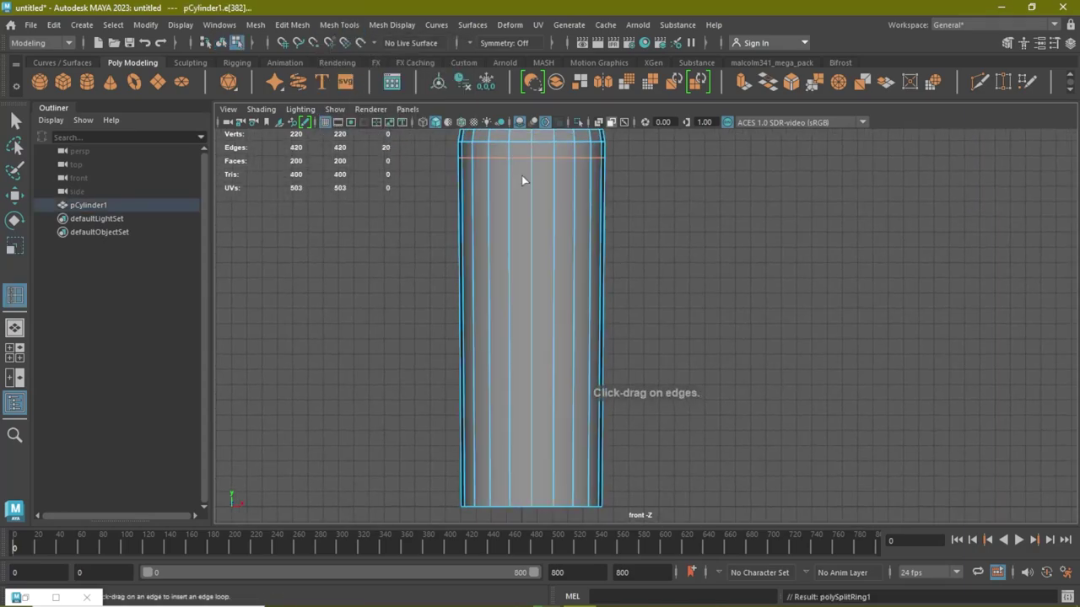
{"action": "left_click", "coordinate": [505, 485]}
Step: Insert 10 evenly spaced edge loops down the body using the multiple-loops setting
{"action": "double_click", "coordinate": [17, 297]}
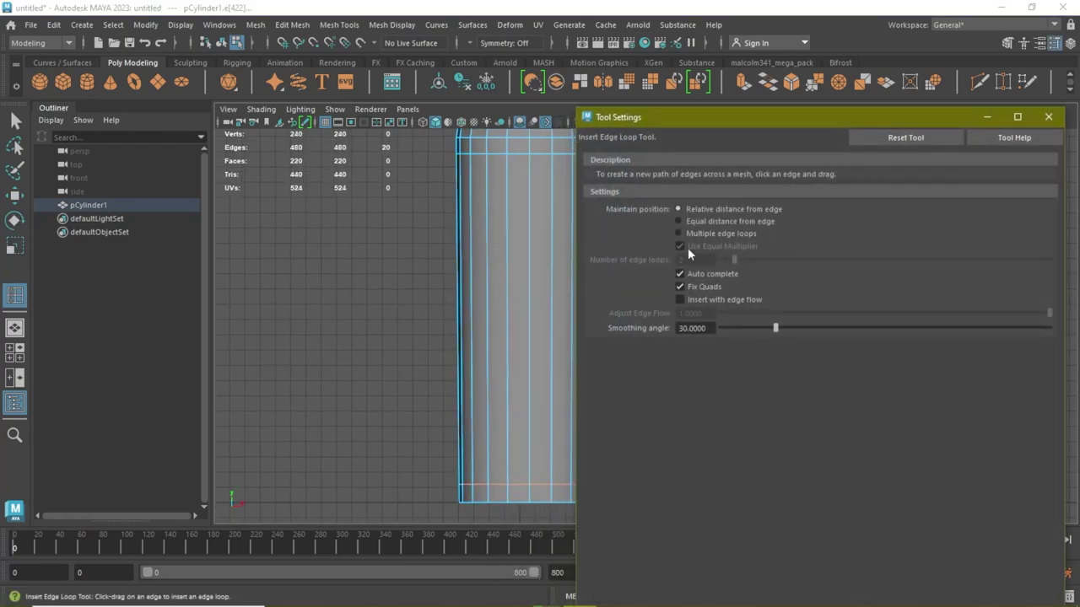
{"action": "left_click", "coordinate": [699, 235]}
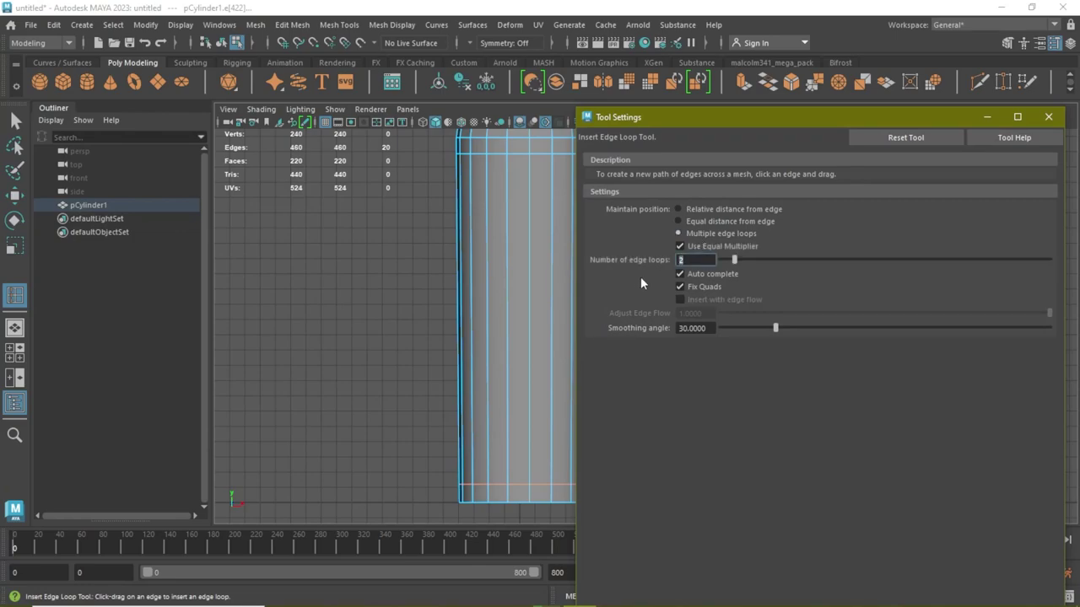
{"action": "type", "text": "10"}
{"action": "left_click", "coordinate": [989, 116]}
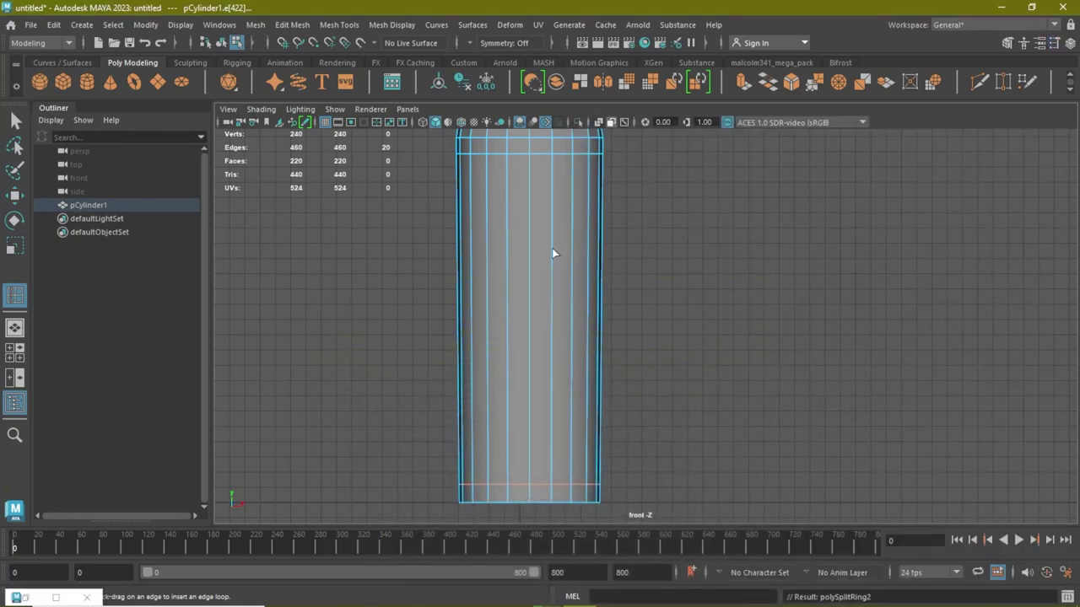
{"action": "left_click", "coordinate": [529, 252]}
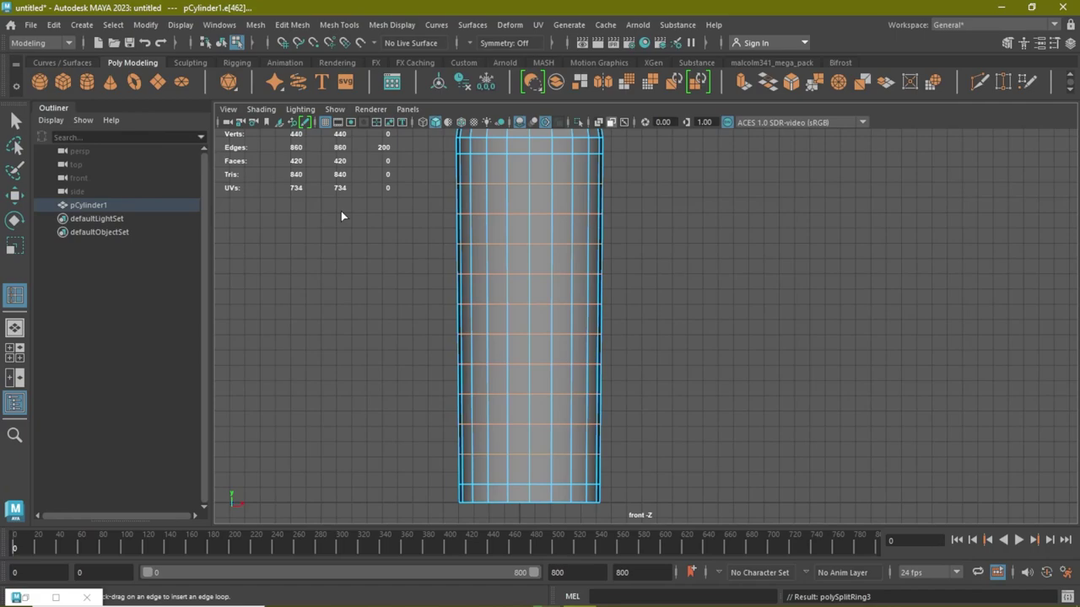
Step: Return to plain selection and zoom out to frame the whole bottle in the front view
{"action": "left_click", "coordinate": [15, 122]}
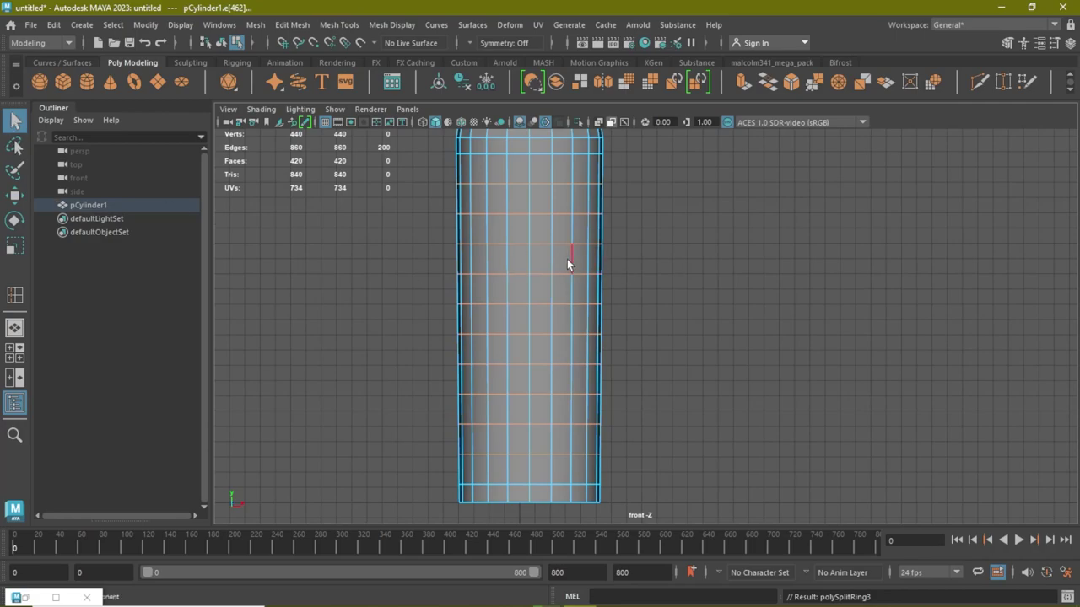
{"action": "scroll", "coordinate": [570, 270], "scroll_direction": "down", "scroll_amount": 2}
{"action": "scroll", "coordinate": [577, 233], "scroll_direction": "down", "scroll_amount": 2}
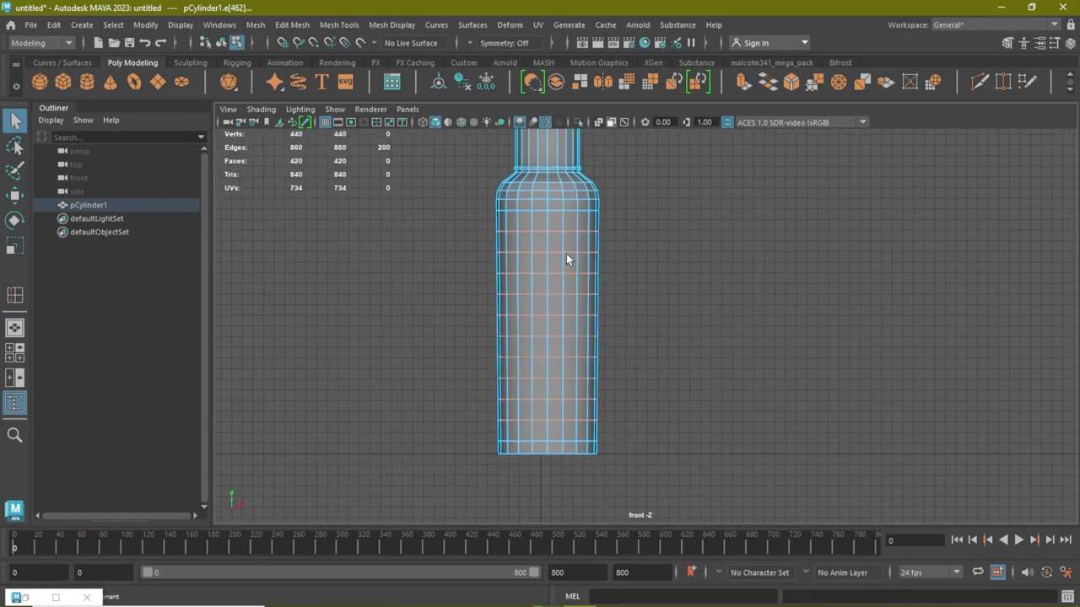
{"action": "scroll", "coordinate": [568, 258], "scroll_direction": "up", "scroll_amount": 1}
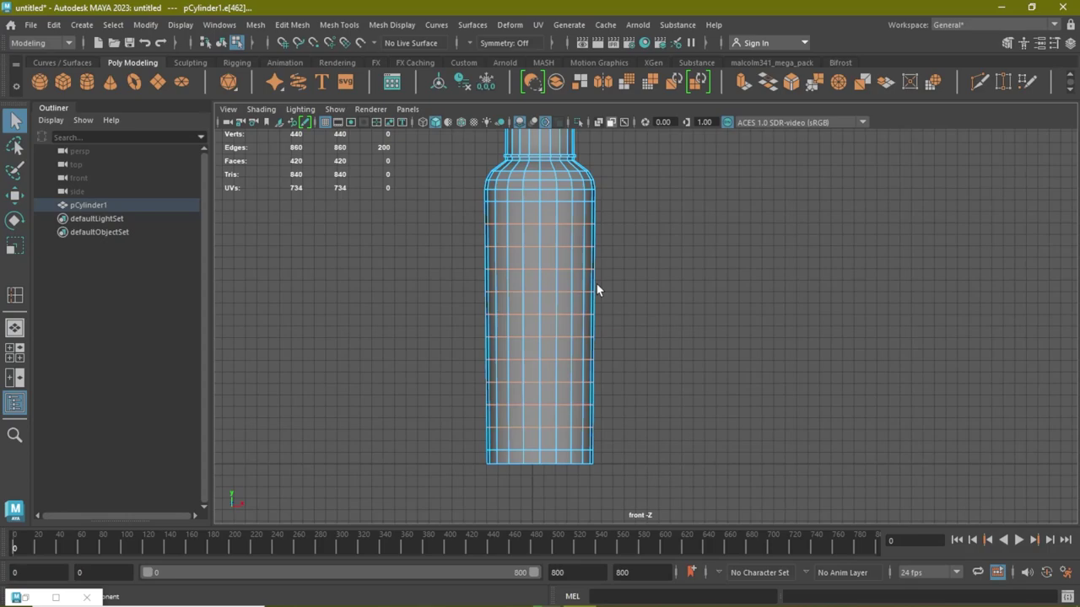
{"action": "scroll", "coordinate": [658, 312], "scroll_direction": "down", "scroll_amount": 1}
{"action": "scroll", "coordinate": [625, 316], "scroll_direction": "down", "scroll_amount": 1}
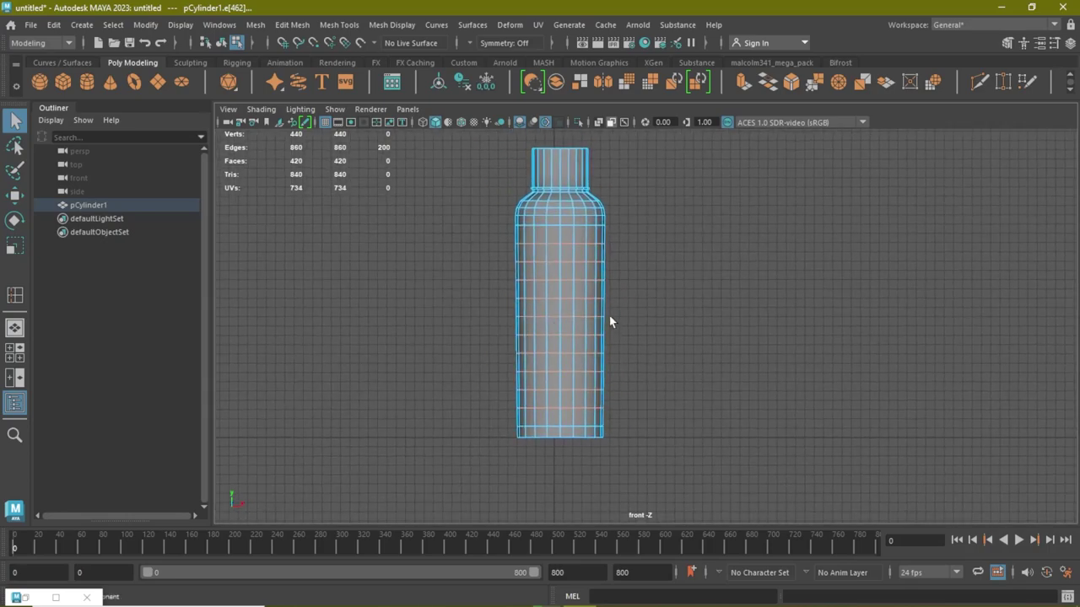
{"action": "left_click_drag", "start_coordinate": [609, 318], "coordinate": [667, 291], "text": "alt"}
{"action": "scroll", "coordinate": [543, 222], "scroll_direction": "up", "scroll_amount": 1}
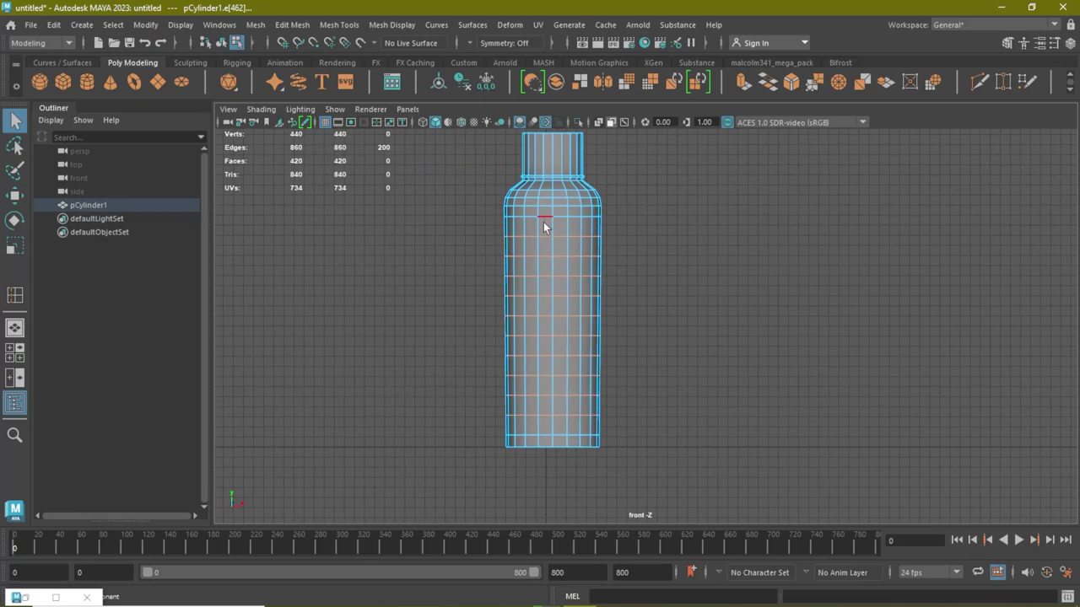
Step: Select the first vertical edge loops around the bottle's body in the perspective view
{"action": "double_click", "coordinate": [537, 425]}
{"action": "key", "text": "space"}
{"action": "key", "text": "space"}
{"action": "left_click_drag", "start_coordinate": [729, 292], "coordinate": [568, 249], "text": "alt"}
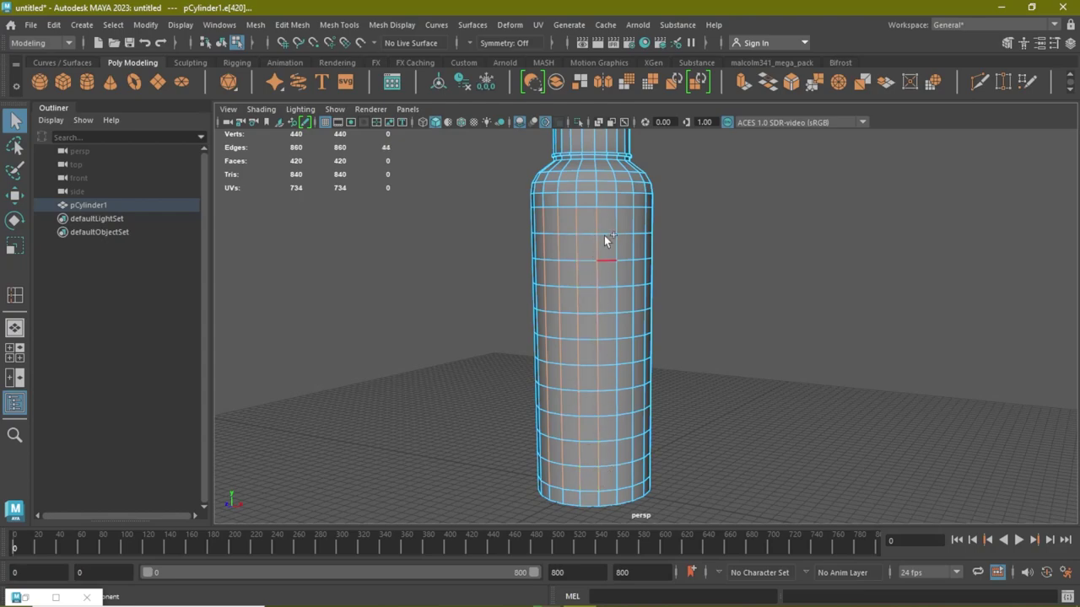
{"action": "double_click", "coordinate": [622, 426], "text": "shift"}
{"action": "mouse_move", "coordinate": [701, 273]}
{"action": "left_mouse_down", "text": "alt"}
{"action": "mouse_move", "coordinate": [663, 277]}
{"action": "mouse_move", "coordinate": [588, 237]}
{"action": "left_mouse_up", "text": "alt"}
{"action": "double_click", "coordinate": [587, 472], "text": "shift"}
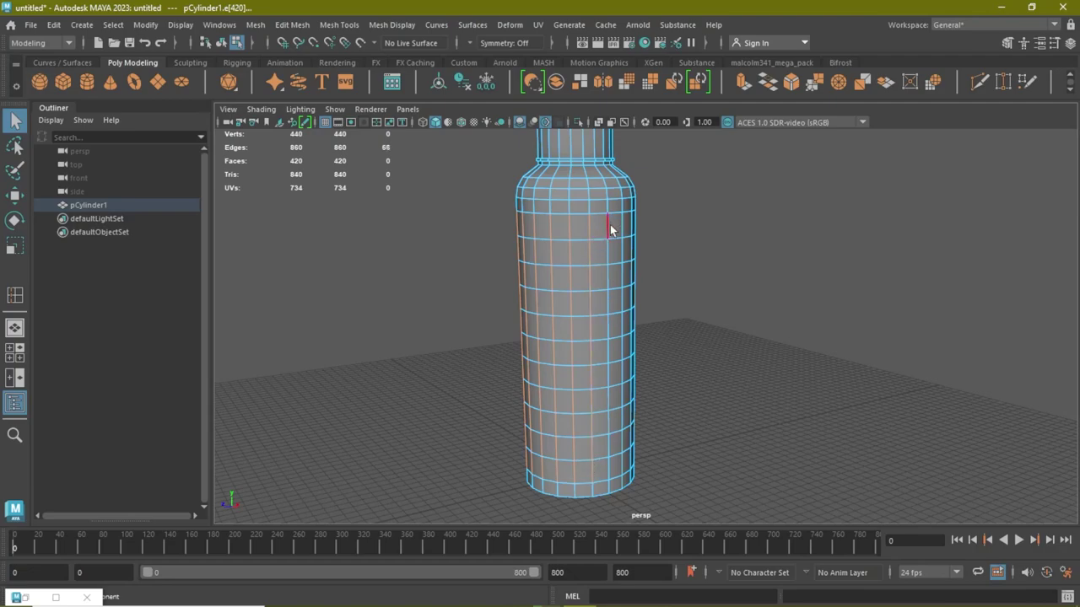
{"action": "left_click", "coordinate": [609, 459], "text": "shift"}
{"action": "mouse_move", "coordinate": [666, 396]}
{"action": "left_mouse_down", "text": "alt"}
{"action": "mouse_move", "coordinate": [639, 282]}
{"action": "mouse_move", "coordinate": [587, 224]}
{"action": "left_mouse_up", "text": "alt"}
{"action": "left_click", "coordinate": [588, 442], "text": "shift"}
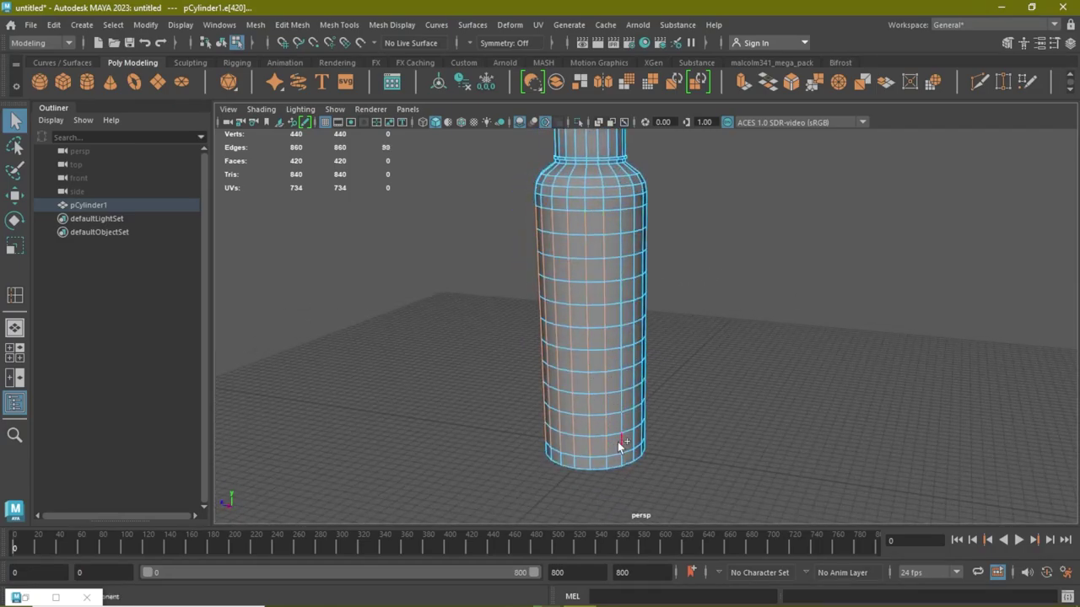
{"action": "left_click", "coordinate": [622, 436], "text": "shift"}
{"action": "left_click", "coordinate": [619, 223], "text": "shift"}
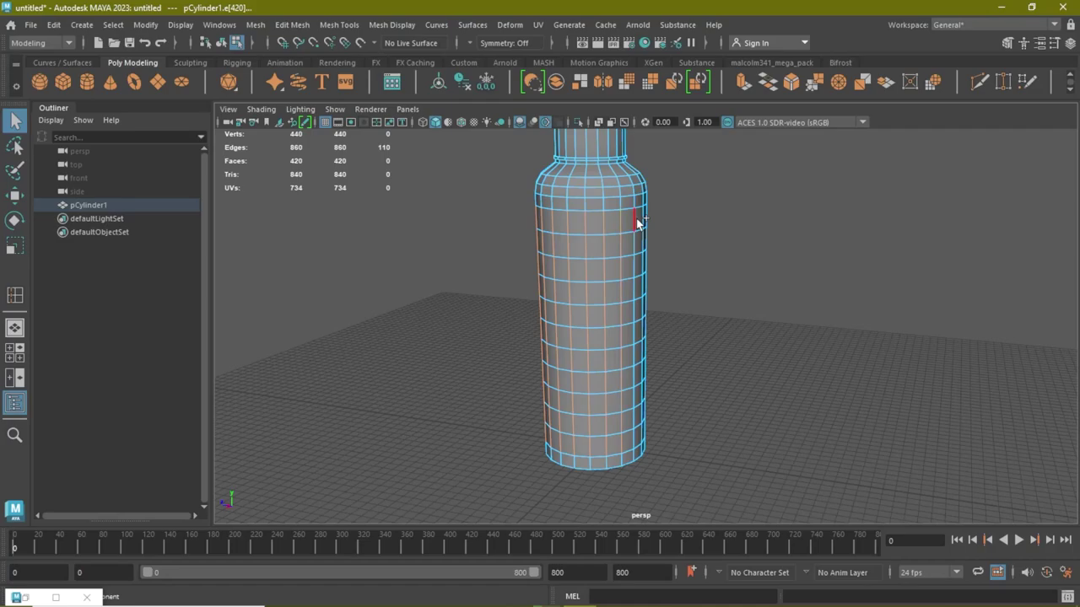
{"action": "left_click", "coordinate": [635, 437], "text": "shift"}
{"action": "mouse_move", "coordinate": [742, 325]}
{"action": "left_mouse_down", "text": "alt"}
{"action": "mouse_move", "coordinate": [725, 301]}
{"action": "mouse_move", "coordinate": [603, 366]}
{"action": "left_mouse_up", "text": "alt"}
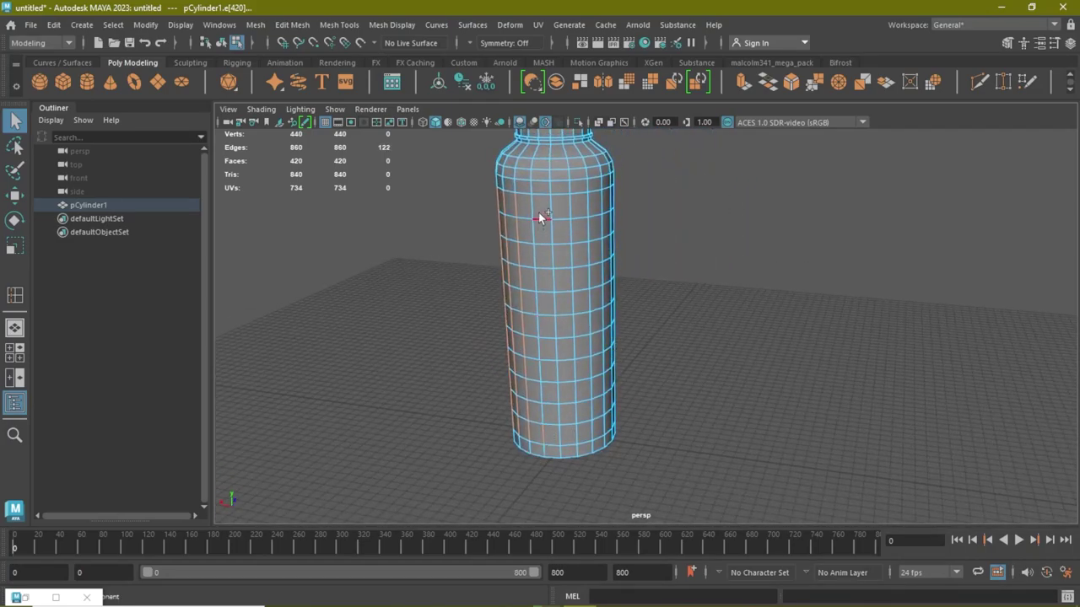
Step: Add the remaining vertical body edge loops until all 420 edges are selected
{"action": "left_click", "coordinate": [534, 209], "text": "shift"}
{"action": "left_click", "coordinate": [553, 281], "text": "shift"}
{"action": "left_click", "coordinate": [573, 429], "text": "shift"}
{"action": "double_click", "coordinate": [595, 425], "text": "shift"}
{"action": "double_click", "coordinate": [603, 207], "text": "shift"}
{"action": "mouse_move", "coordinate": [725, 318]}
{"action": "left_mouse_down", "text": "alt"}
{"action": "mouse_move", "coordinate": [703, 256]}
{"action": "mouse_move", "coordinate": [656, 248]}
{"action": "left_mouse_up", "text": "alt"}
{"action": "double_click", "coordinate": [629, 403], "text": "shift"}
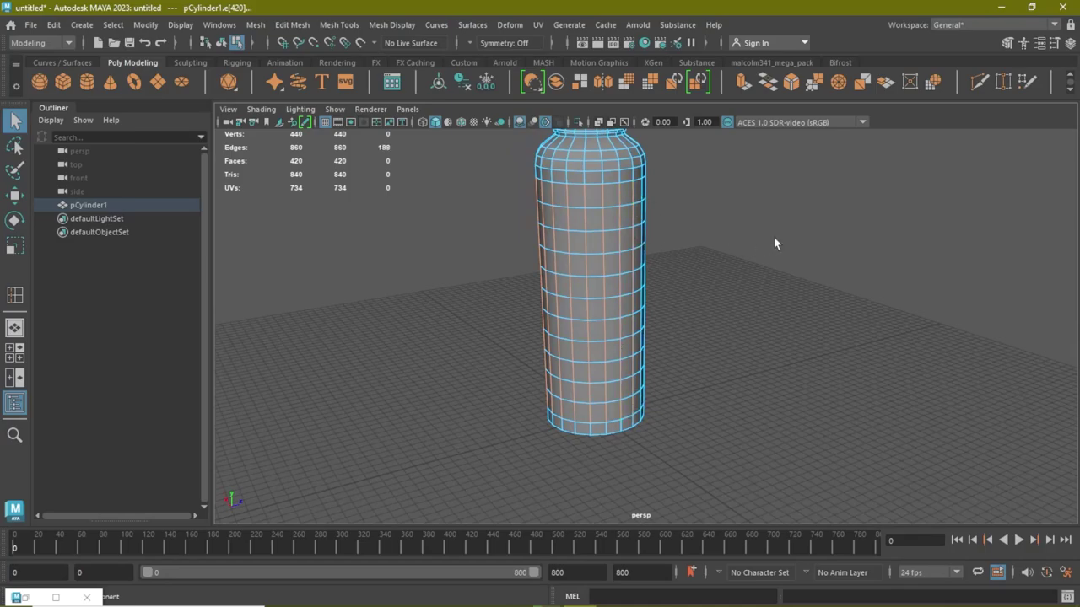
{"action": "mouse_move", "coordinate": [639, 196]}
{"action": "left_mouse_down", "text": "alt"}
{"action": "mouse_move", "coordinate": [665, 243]}
{"action": "mouse_move", "coordinate": [625, 256]}
{"action": "left_mouse_up", "text": "alt"}
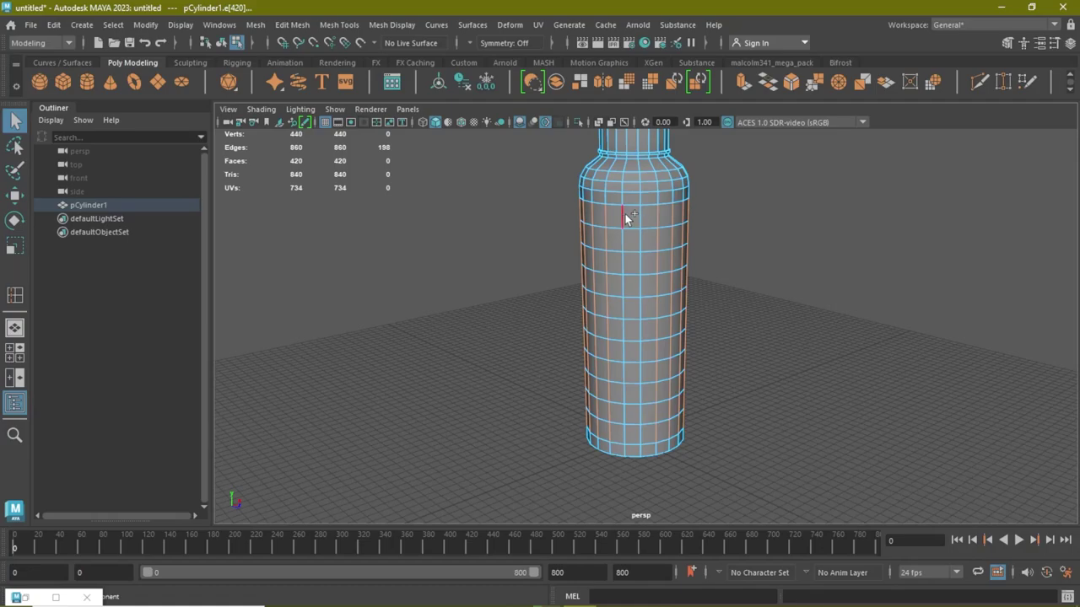
{"action": "double_click", "coordinate": [639, 426], "text": "shift"}
{"action": "double_click", "coordinate": [640, 218], "text": "shift"}
{"action": "double_click", "coordinate": [629, 297], "text": "shift"}
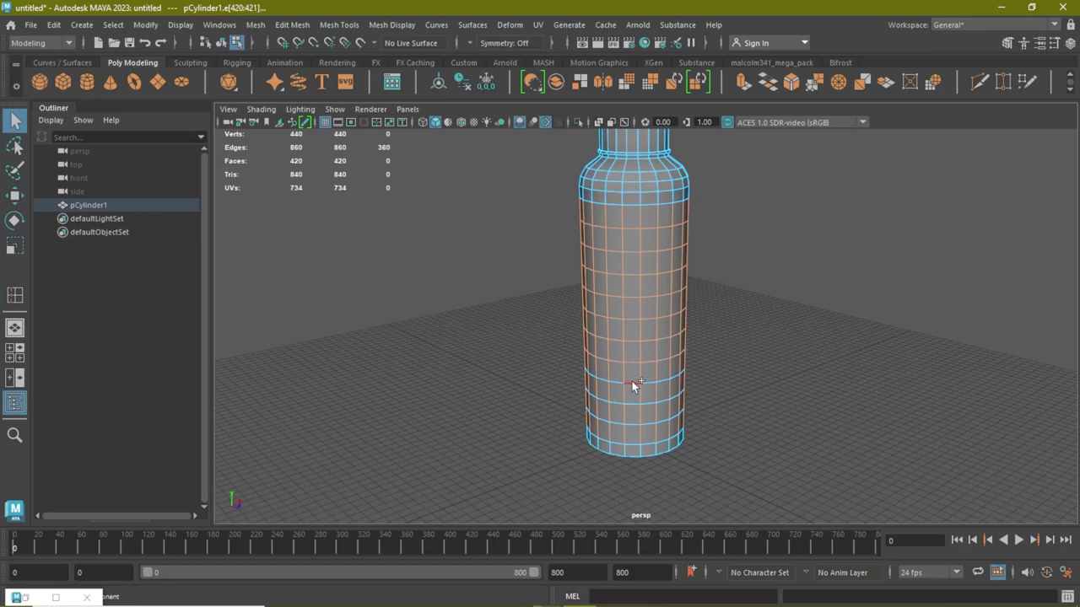
{"action": "double_click", "coordinate": [637, 450], "text": "shift"}
{"action": "mouse_move", "coordinate": [469, 355]}
{"action": "left_mouse_down", "text": "alt"}
{"action": "mouse_move", "coordinate": [616, 401]}
{"action": "mouse_move", "coordinate": [615, 355]}
{"action": "left_mouse_up", "text": "alt"}
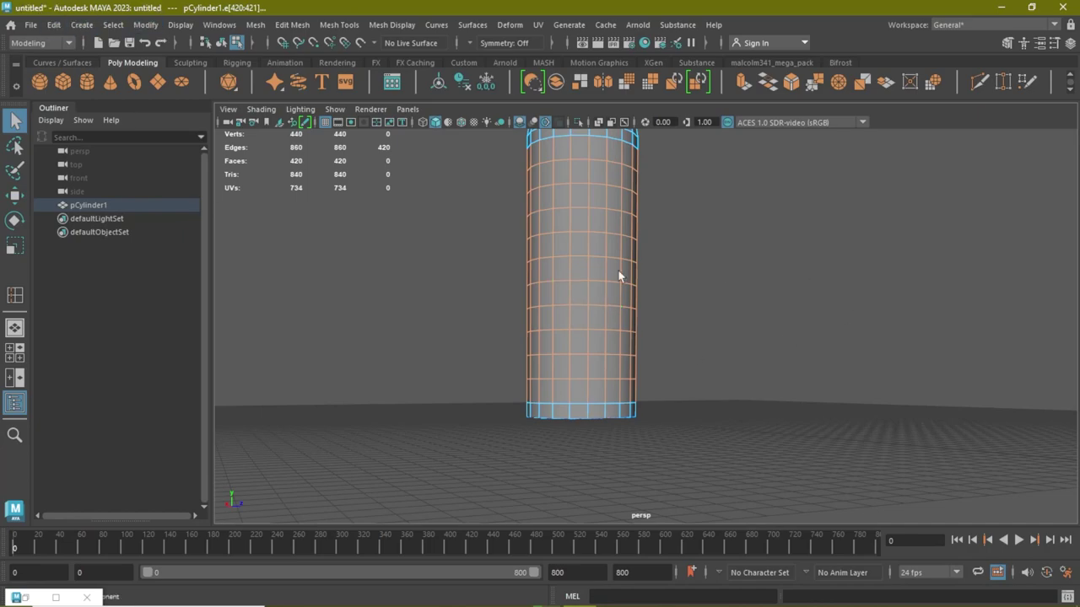
{"action": "mouse_move", "coordinate": [783, 301]}
{"action": "left_mouse_down", "text": "alt"}
{"action": "mouse_move", "coordinate": [992, 269]}
{"action": "mouse_move", "coordinate": [774, 320]}
{"action": "left_mouse_up", "text": "alt"}
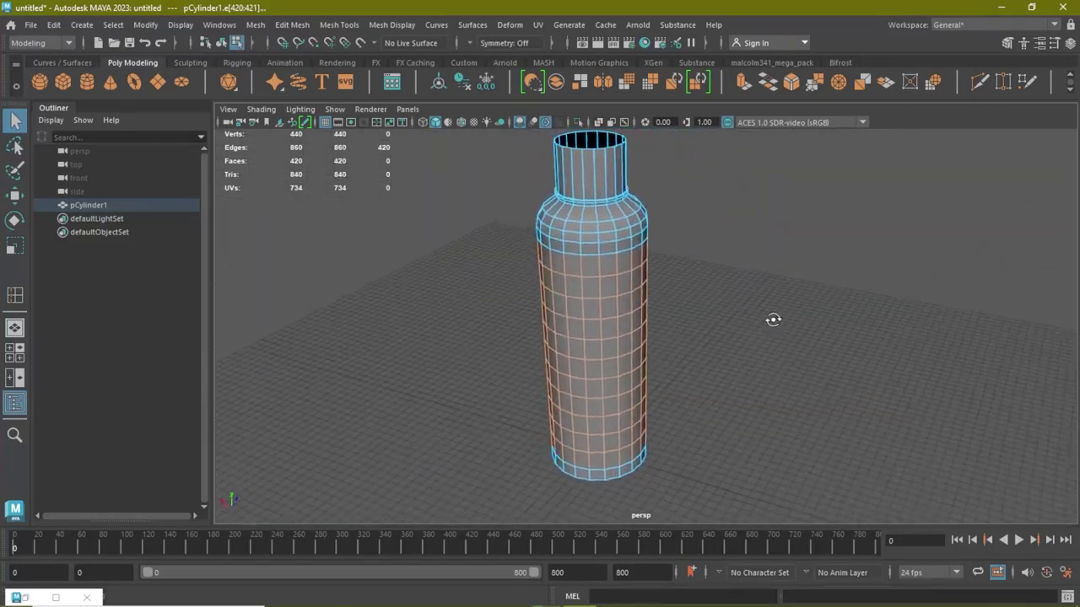
{"action": "left_click", "coordinate": [86, 28]}
{"action": "mouse_move", "coordinate": [168, 345]}
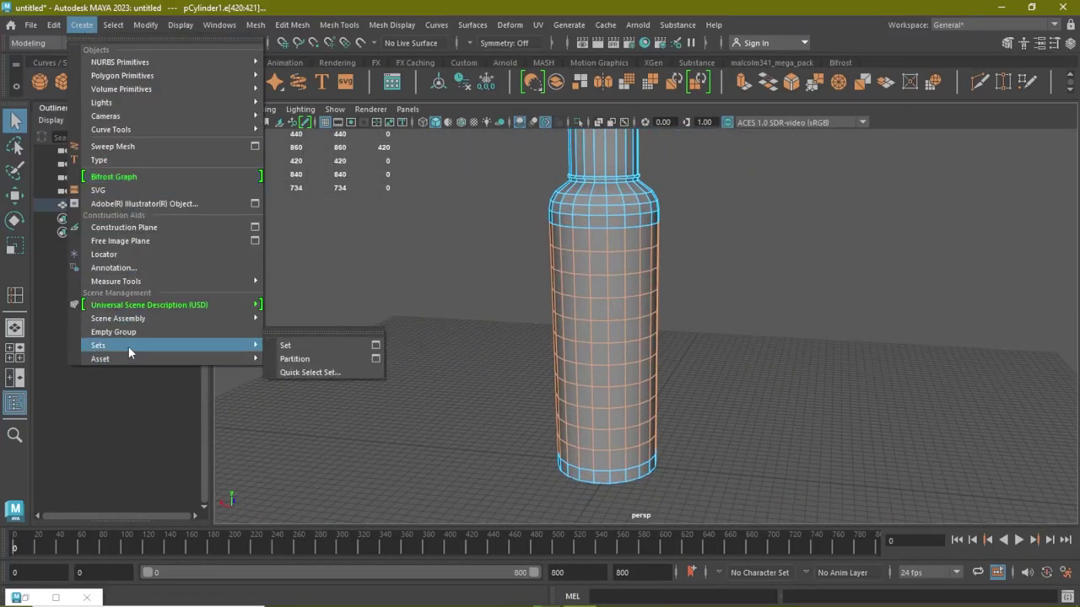
Step: Save the 420 selected vertical body edges as the quick select set Edge_1
{"action": "left_click", "coordinate": [297, 372]}
{"action": "type", "text": "Edge_1"}
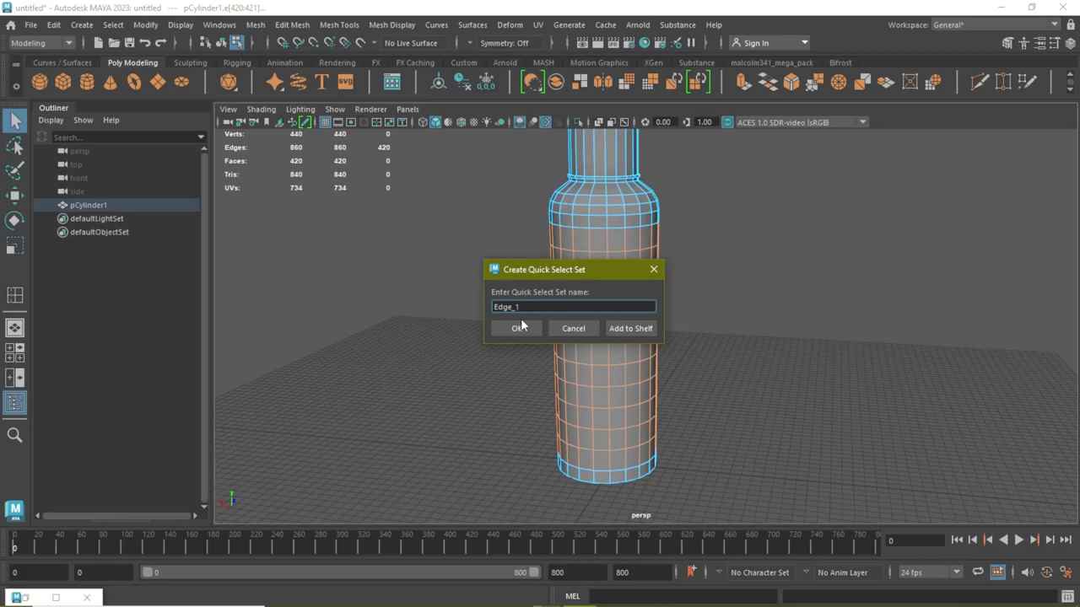
{"action": "left_click", "coordinate": [516, 329]}
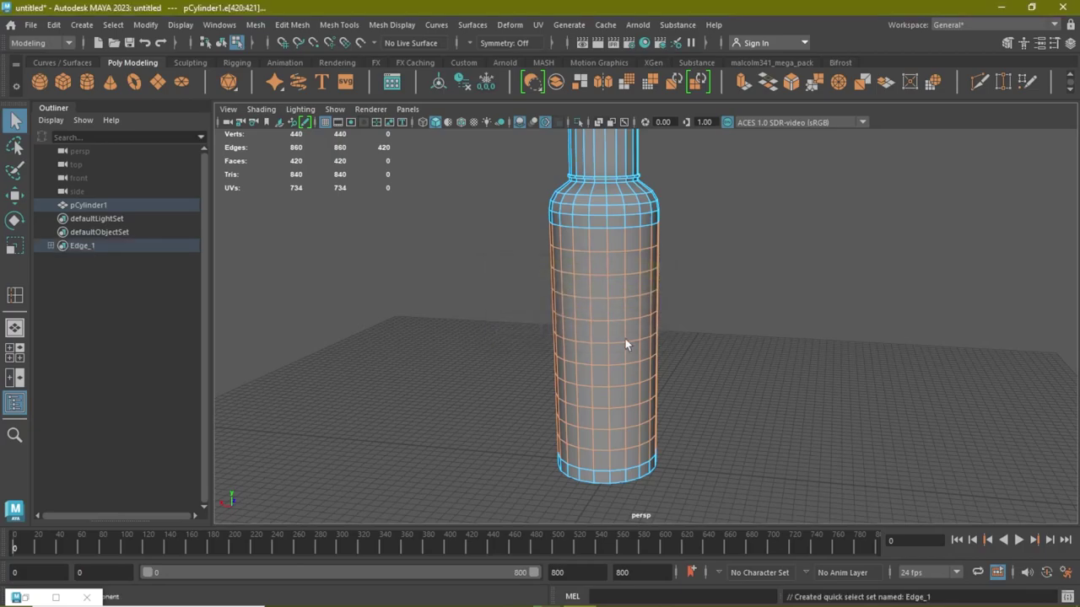
{"action": "key", "text": "space"}
{"action": "key", "text": "space"}
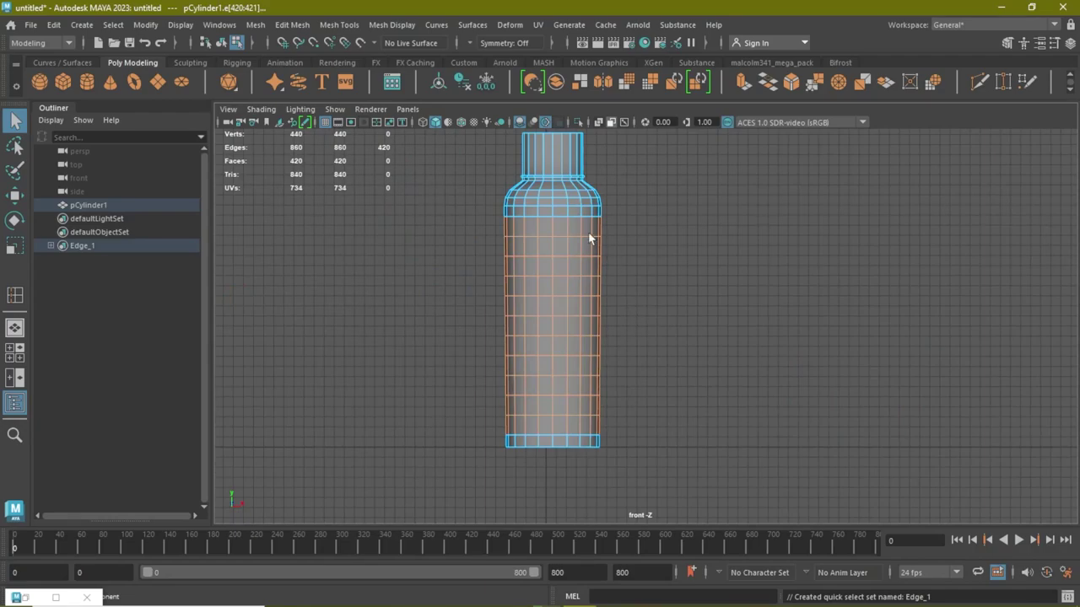
Step: Select the faces across the bottle's body in the front view
{"action": "right_click_drag", "start_coordinate": [561, 237], "coordinate": [458, 224]}
{"action": "left_click_drag", "start_coordinate": [467, 224], "coordinate": [644, 394]}
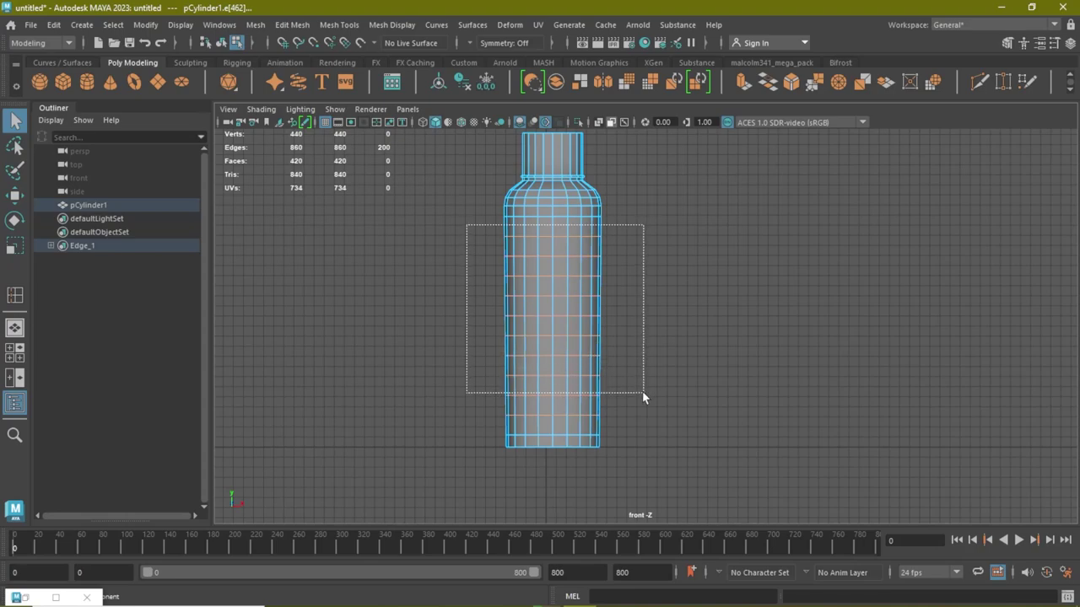
{"action": "left_click_drag", "start_coordinate": [644, 397], "coordinate": [646, 424]}
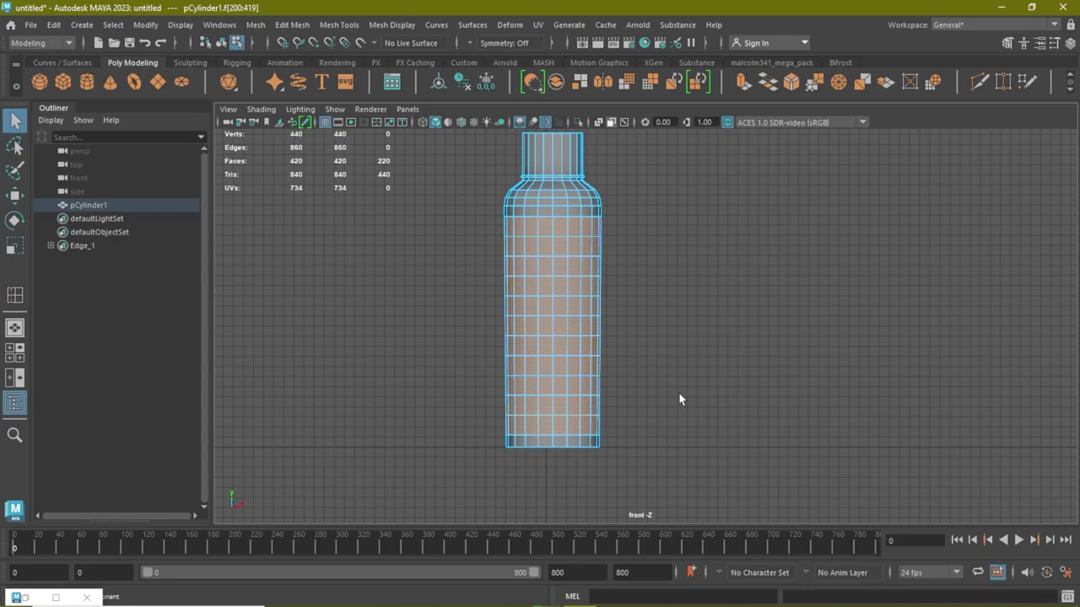
Step: Poke the selected body faces into triangles, giving 1080 faces, and inspect the result
{"action": "key", "text": "space"}
{"action": "key", "text": "space"}
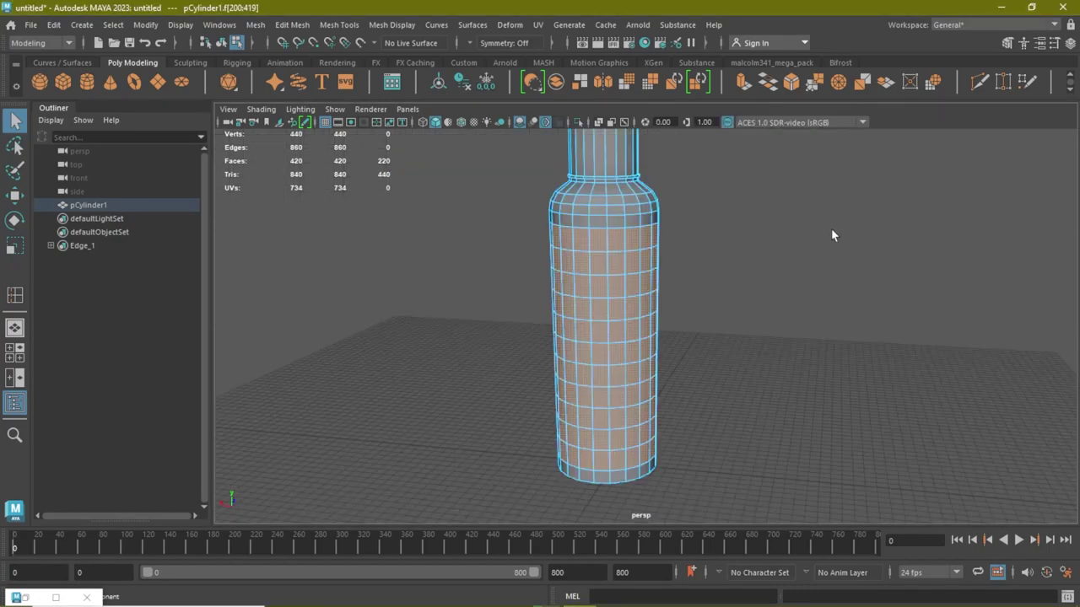
{"action": "left_click", "coordinate": [292, 25]}
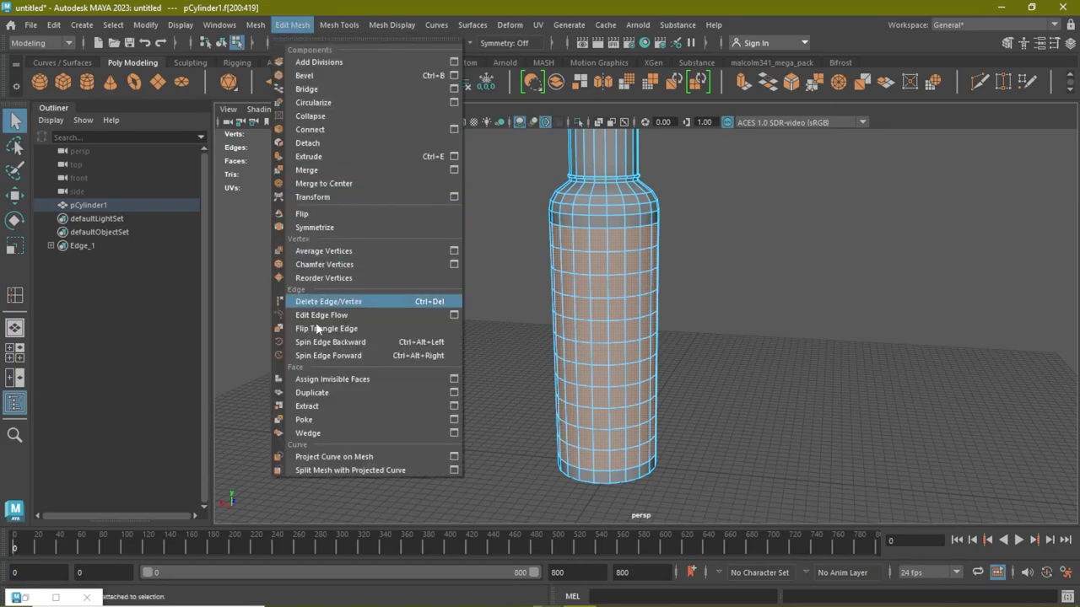
{"action": "left_click", "coordinate": [323, 423]}
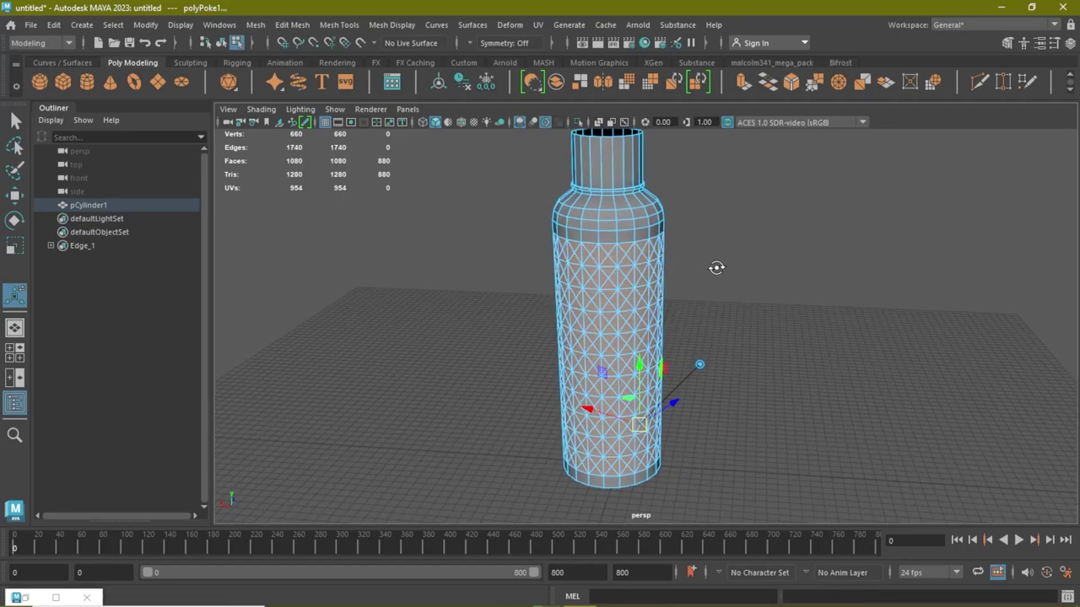
{"action": "scroll", "coordinate": [716, 268], "scroll_direction": "up", "scroll_amount": 3}
{"action": "scroll", "coordinate": [855, 272], "scroll_direction": "up", "scroll_amount": 2}
{"action": "left_click_drag", "start_coordinate": [767, 250], "coordinate": [737, 261], "text": "alt"}
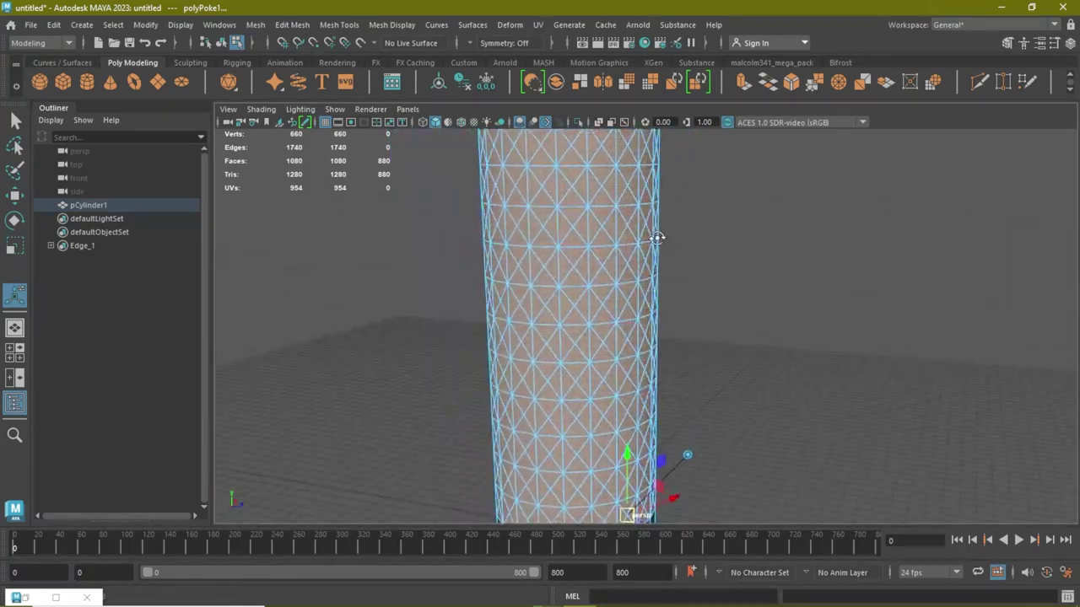
{"action": "scroll", "coordinate": [735, 278], "scroll_direction": "down", "scroll_amount": 3}
{"action": "scroll", "coordinate": [658, 291], "scroll_direction": "down", "scroll_amount": 2}
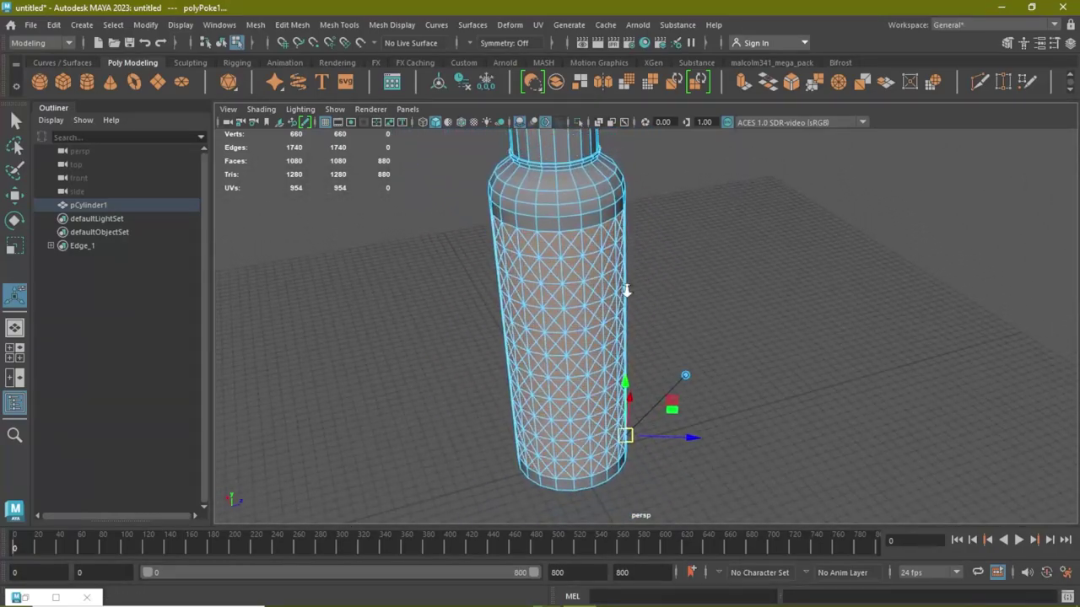
{"action": "mouse_move", "coordinate": [667, 278]}
{"action": "left_mouse_down", "text": "alt"}
{"action": "mouse_move", "coordinate": [714, 284]}
{"action": "mouse_move", "coordinate": [776, 272]}
{"action": "left_mouse_up", "text": "alt"}
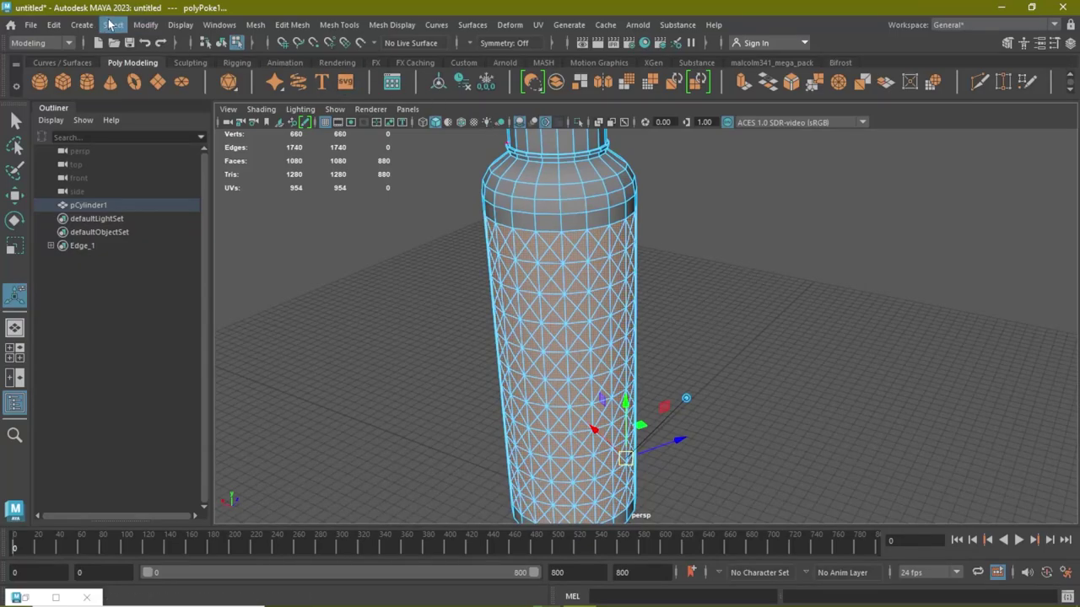
Step: Recall the Edge_1 quick select set to reselect the 420 vertical body edges
{"action": "left_click", "coordinate": [113, 24]}
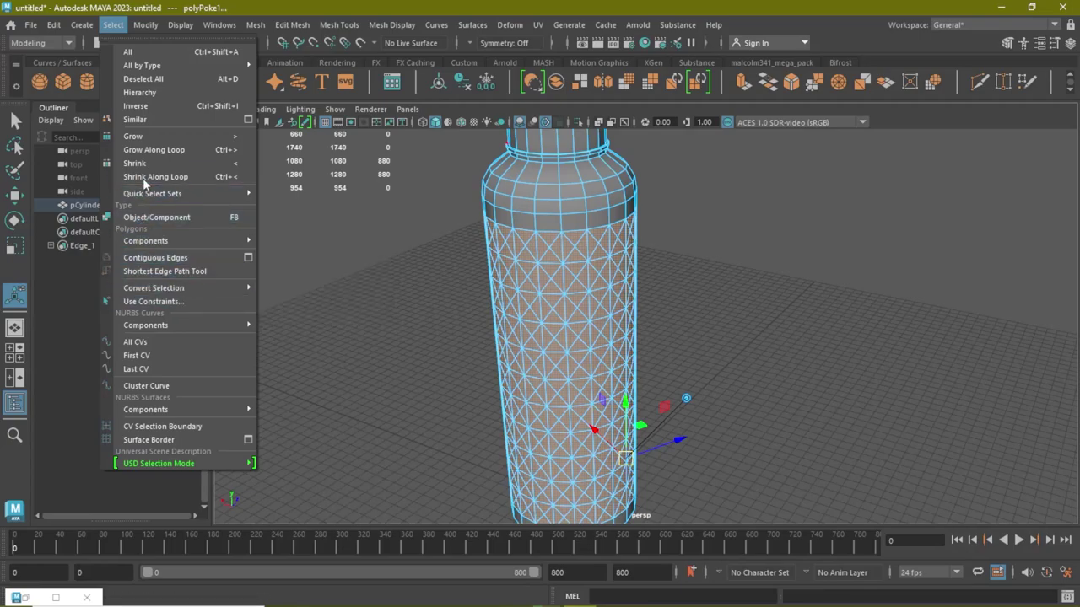
{"action": "mouse_move", "coordinate": [153, 193]}
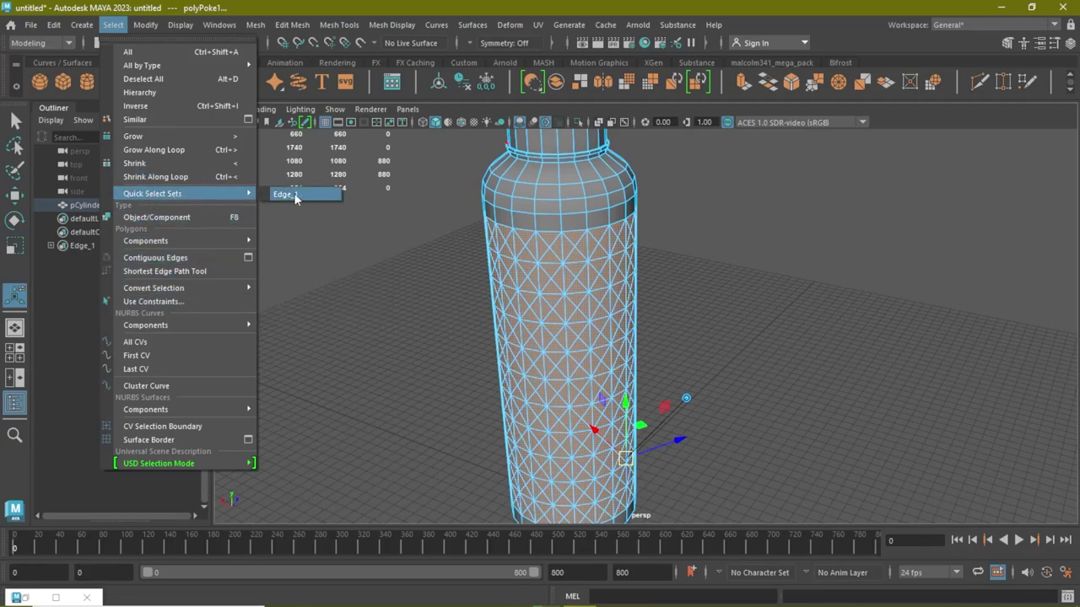
{"action": "left_click", "coordinate": [291, 194]}
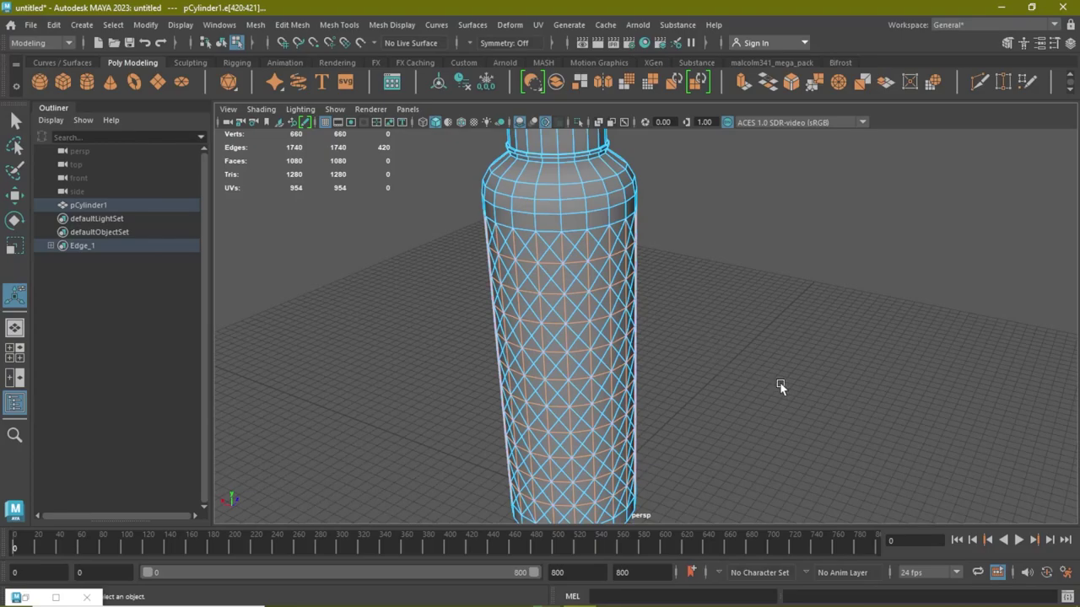
{"action": "key", "text": "q"}
{"action": "key", "text": "F8"}
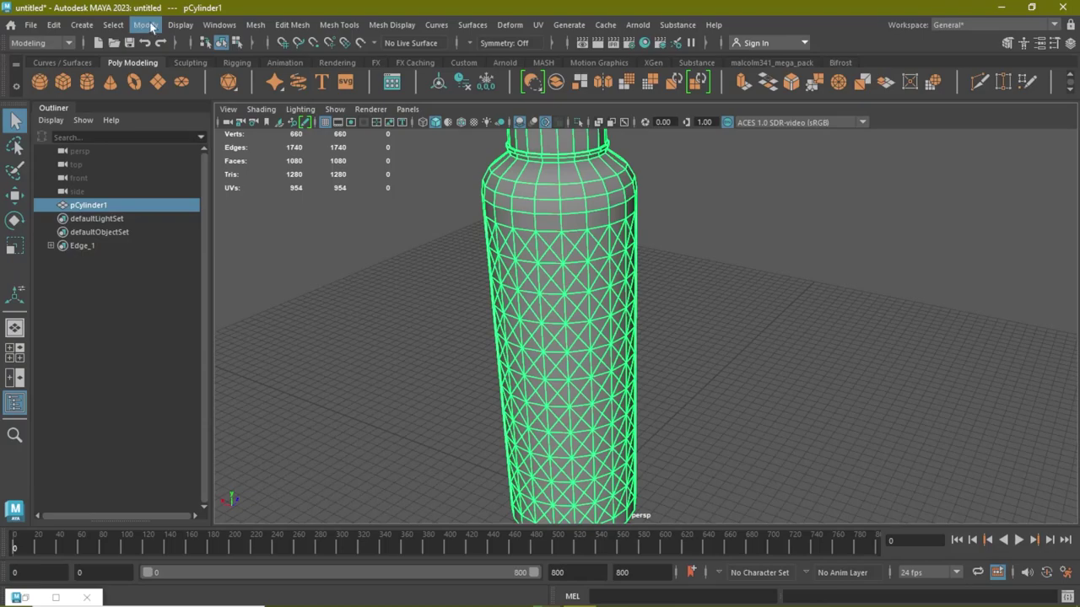
{"action": "left_click", "coordinate": [111, 29]}
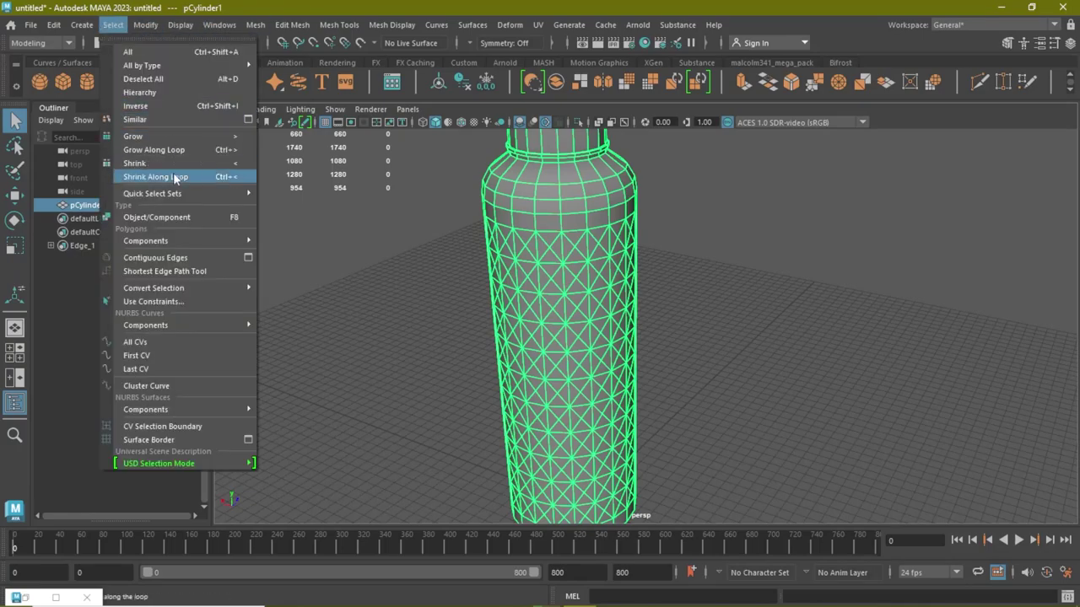
{"action": "mouse_move", "coordinate": [152, 193]}
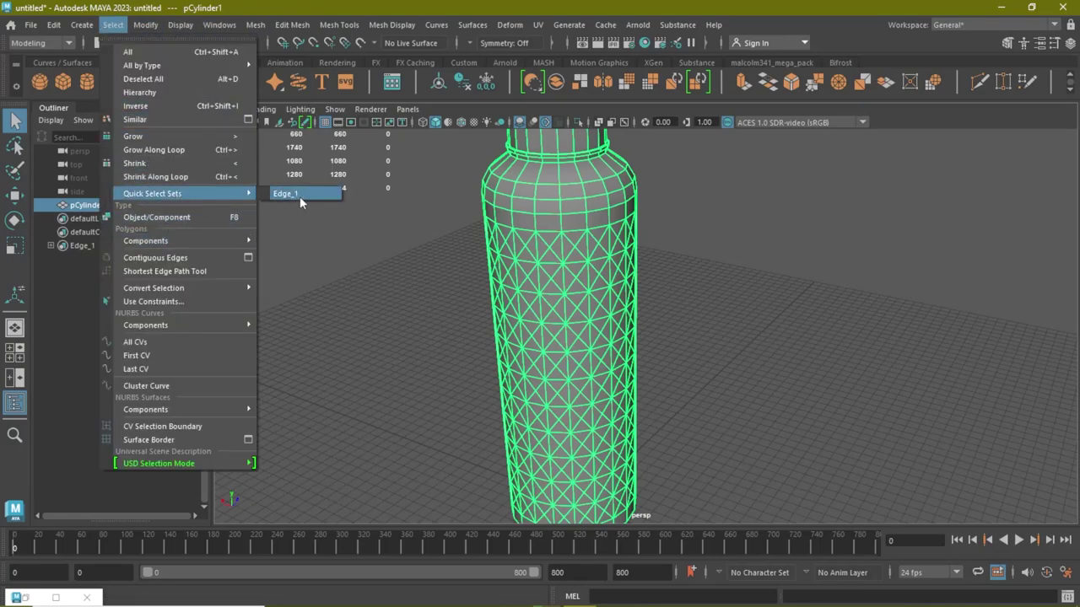
{"action": "left_click", "coordinate": [295, 199]}
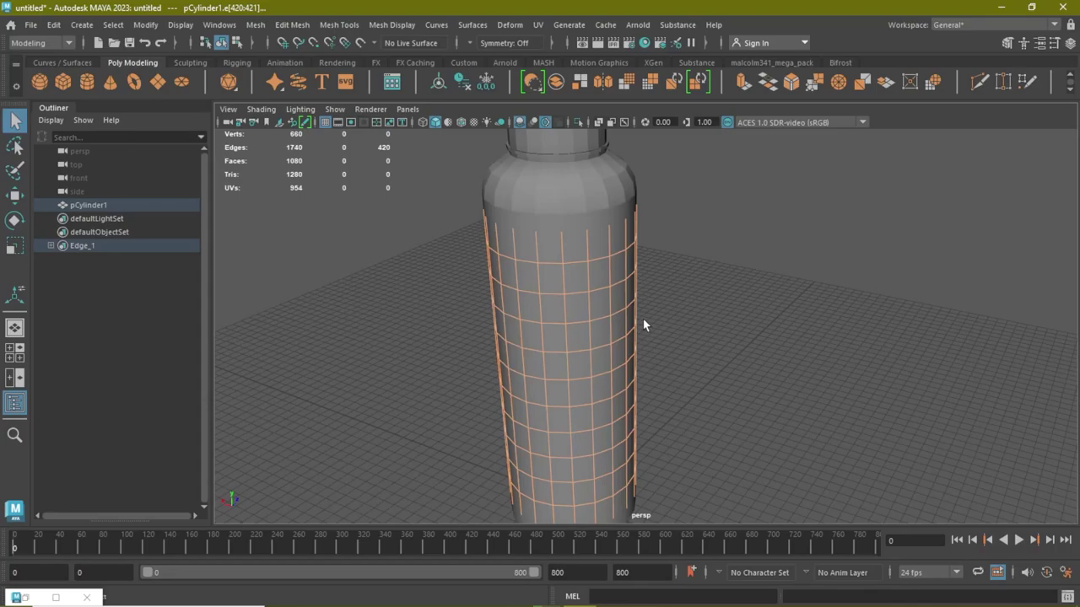
Step: Delete the Edge_1 edges, leaving a diamond lattice body with 660 faces
{"action": "key", "text": "ctrl+BackSpace"}
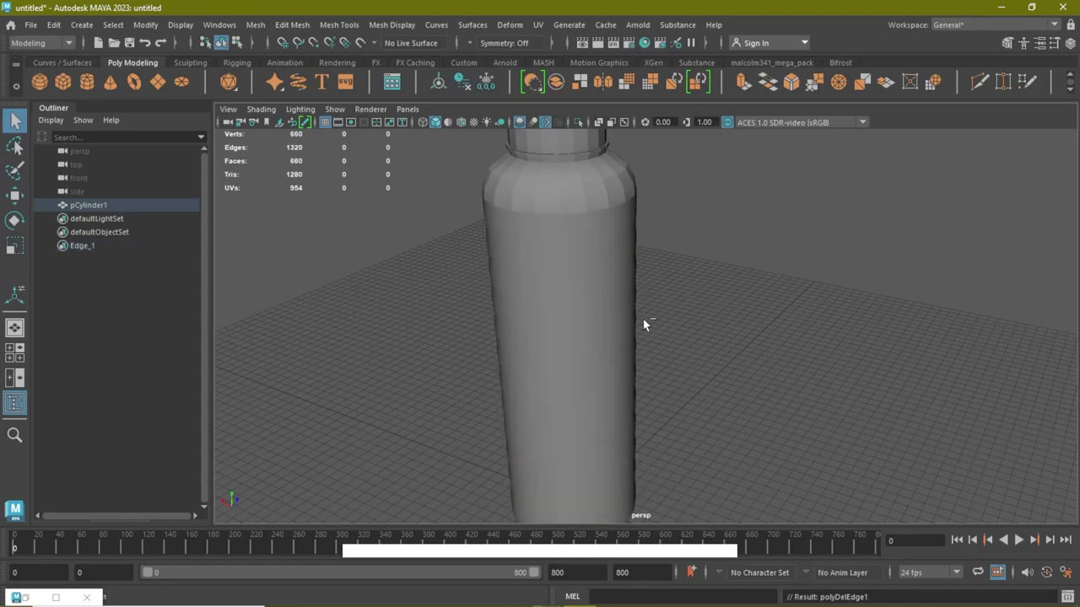
{"action": "left_click", "coordinate": [561, 345]}
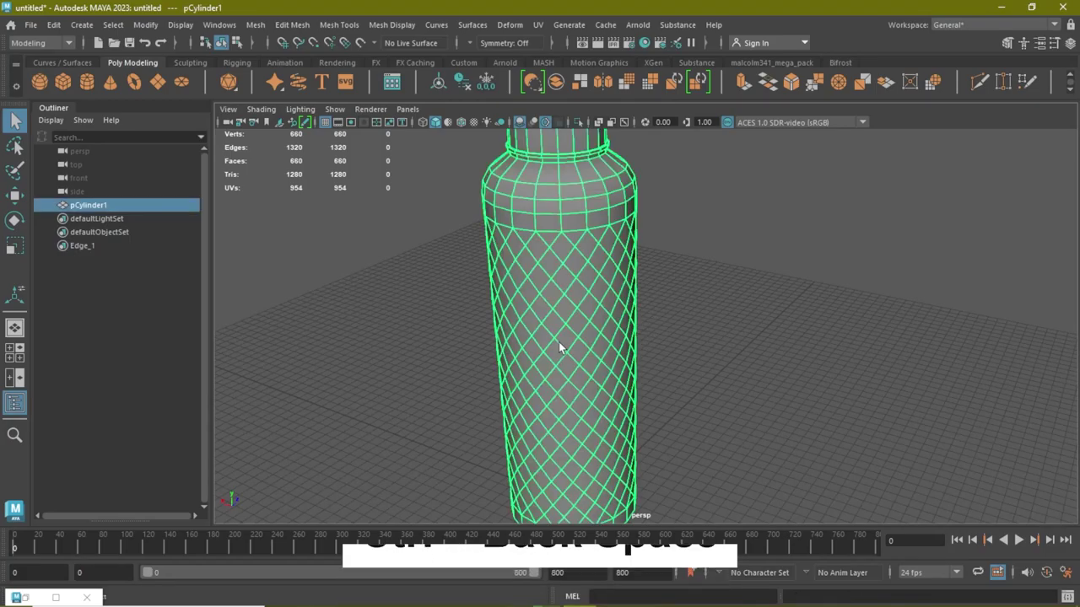
{"action": "mouse_move", "coordinate": [550, 400]}
{"action": "left_mouse_down", "text": "alt"}
{"action": "mouse_move", "coordinate": [598, 345]}
{"action": "mouse_move", "coordinate": [701, 304]}
{"action": "mouse_move", "coordinate": [725, 273]}
{"action": "mouse_move", "coordinate": [666, 331]}
{"action": "mouse_move", "coordinate": [740, 330]}
{"action": "mouse_move", "coordinate": [703, 336]}
{"action": "left_mouse_up", "text": "alt"}
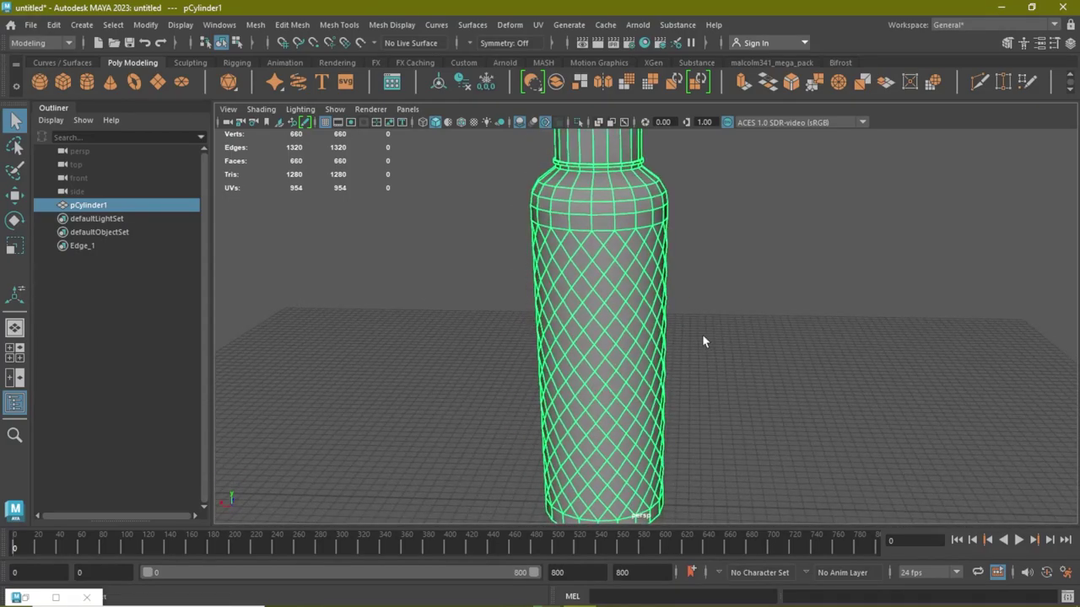
Step: Zoom in and pick one diamond face on the bottle's body in face mode
{"action": "mouse_move", "coordinate": [712, 327]}
{"action": "left_mouse_down", "text": "alt"}
{"action": "mouse_move", "coordinate": [506, 302]}
{"action": "mouse_move", "coordinate": [588, 323]}
{"action": "mouse_move", "coordinate": [683, 308]}
{"action": "mouse_move", "coordinate": [613, 304]}
{"action": "mouse_move", "coordinate": [745, 311]}
{"action": "mouse_move", "coordinate": [692, 326]}
{"action": "mouse_move", "coordinate": [643, 253]}
{"action": "mouse_move", "coordinate": [480, 250]}
{"action": "mouse_move", "coordinate": [564, 291]}
{"action": "left_mouse_up", "text": "alt"}
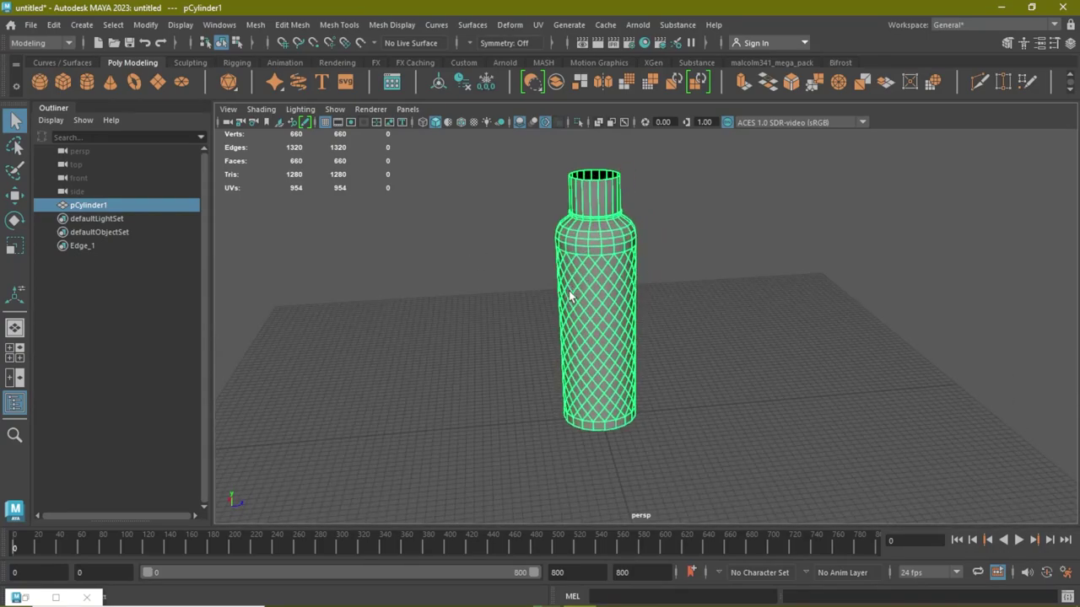
{"action": "mouse_move", "coordinate": [559, 242]}
{"action": "right_mouse_down", "text": "alt"}
{"action": "mouse_move", "coordinate": [619, 270]}
{"action": "mouse_move", "coordinate": [650, 261]}
{"action": "mouse_move", "coordinate": [537, 201]}
{"action": "mouse_move", "coordinate": [537, 232]}
{"action": "right_mouse_up", "text": "alt"}
{"action": "left_click", "coordinate": [534, 201]}
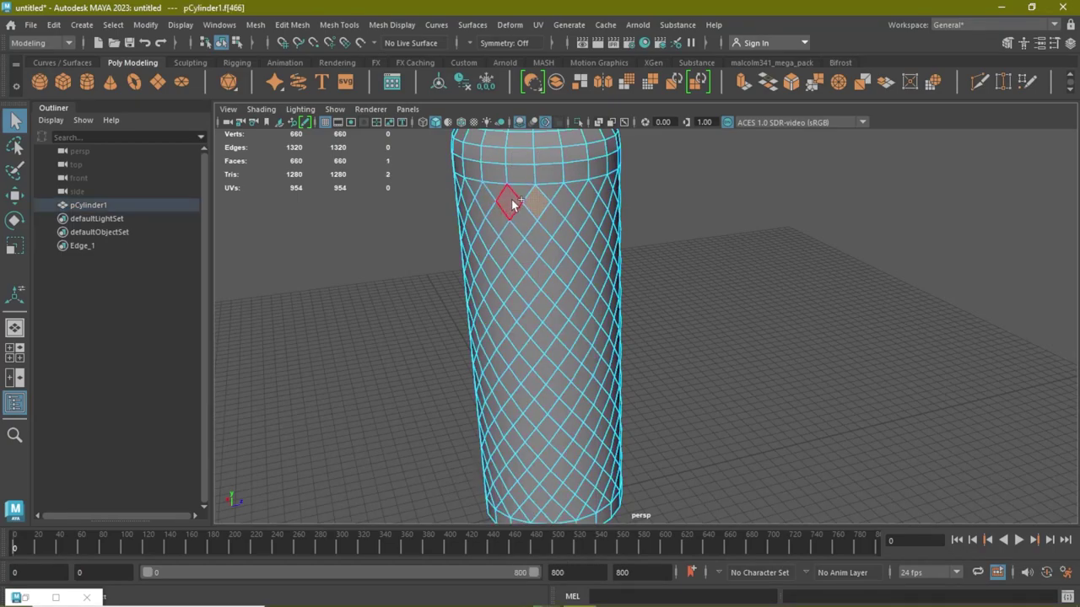
Step: Select all 420 diamond body faces in front view and extrude them individually
{"action": "double_click", "coordinate": [512, 202]}
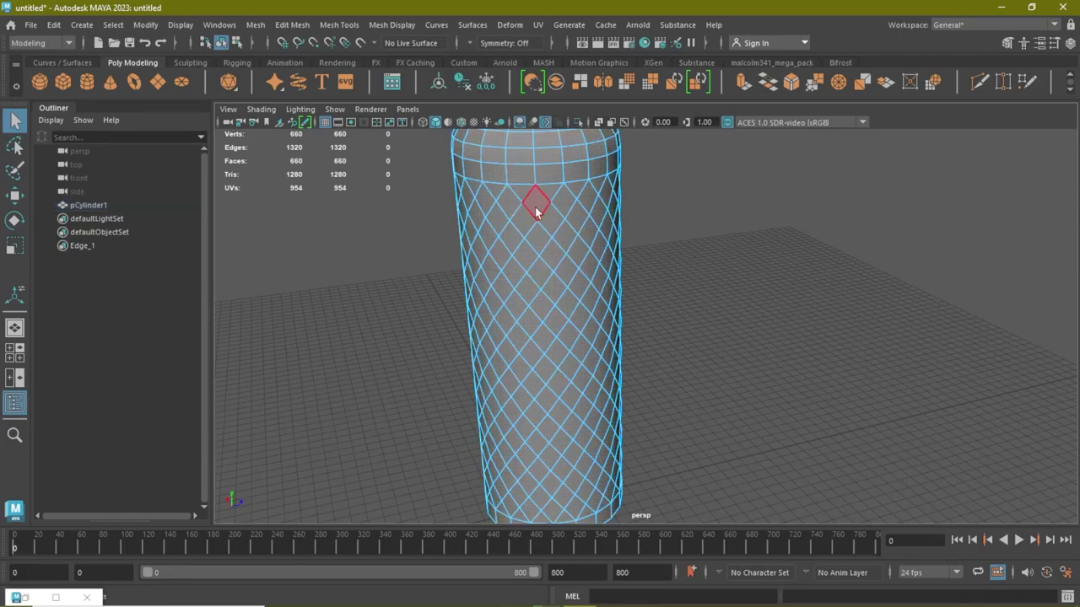
{"action": "left_click", "coordinate": [535, 207]}
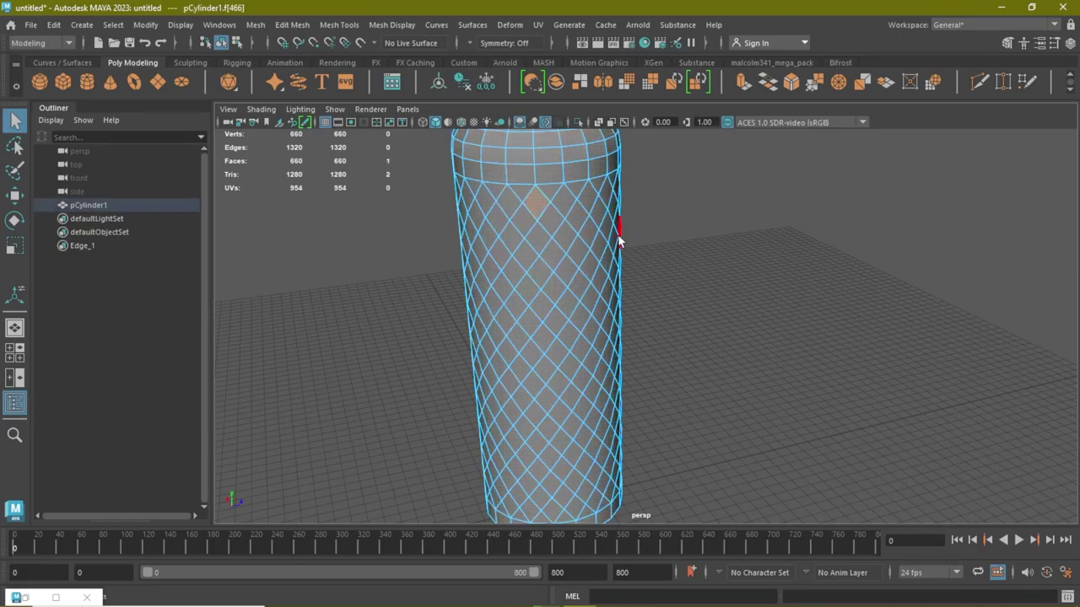
{"action": "key", "text": "space"}
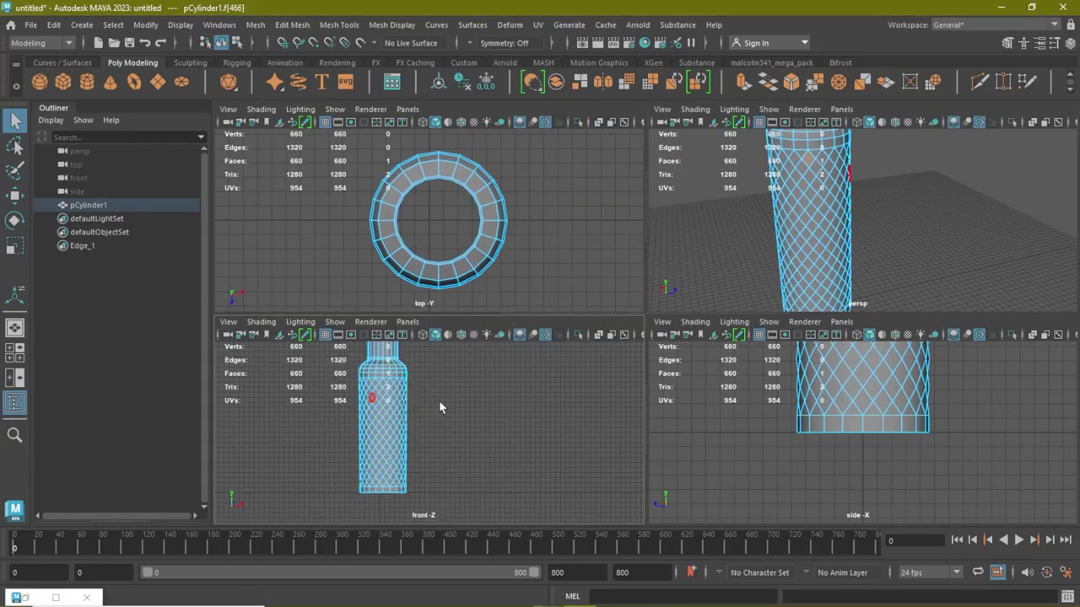
{"action": "key", "text": "space"}
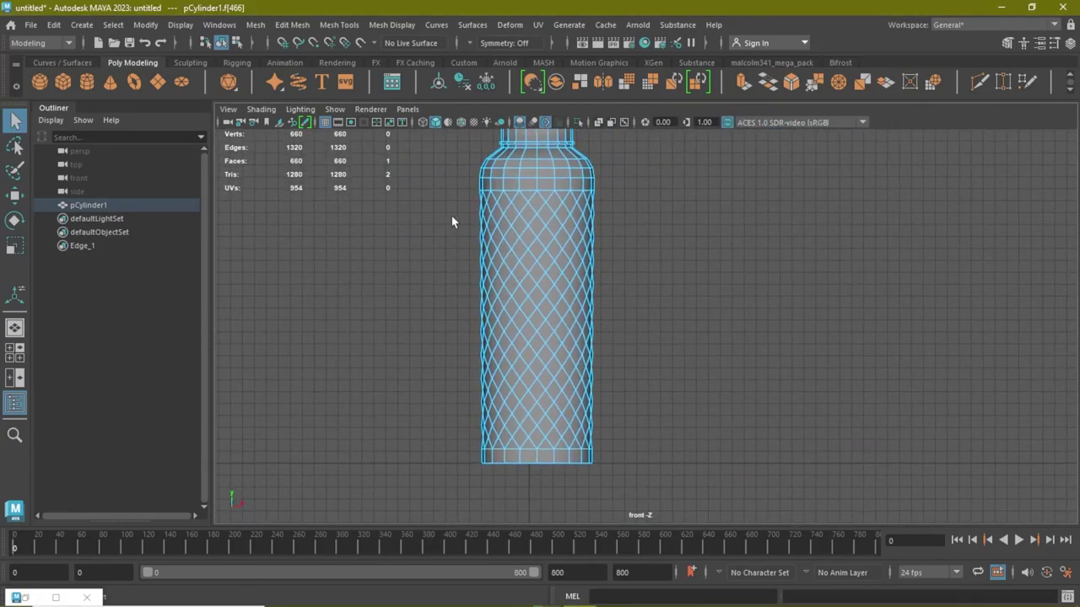
{"action": "mouse_move", "coordinate": [451, 216]}
{"action": "left_mouse_down"}
{"action": "mouse_move", "coordinate": [638, 288]}
{"action": "mouse_move", "coordinate": [645, 435]}
{"action": "left_mouse_up"}
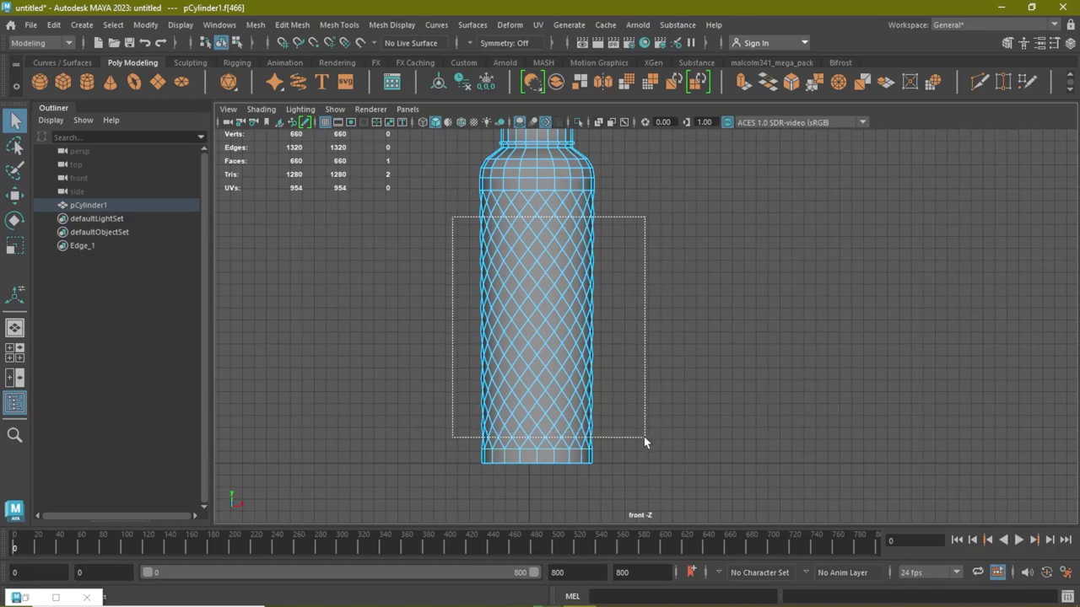
{"action": "left_click_drag", "start_coordinate": [646, 438], "coordinate": [648, 431]}
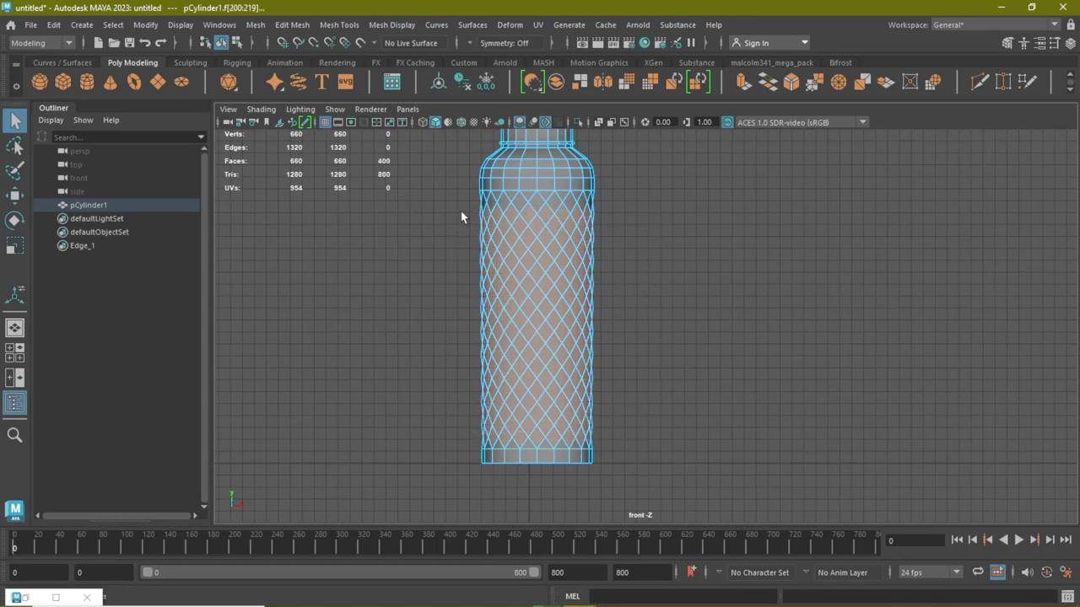
{"action": "mouse_move", "coordinate": [461, 434]}
{"action": "left_mouse_down"}
{"action": "mouse_move", "coordinate": [640, 216]}
{"action": "mouse_move", "coordinate": [647, 225]}
{"action": "left_mouse_up"}
{"action": "left_click_drag", "start_coordinate": [780, 249], "coordinate": [719, 305], "text": "alt"}
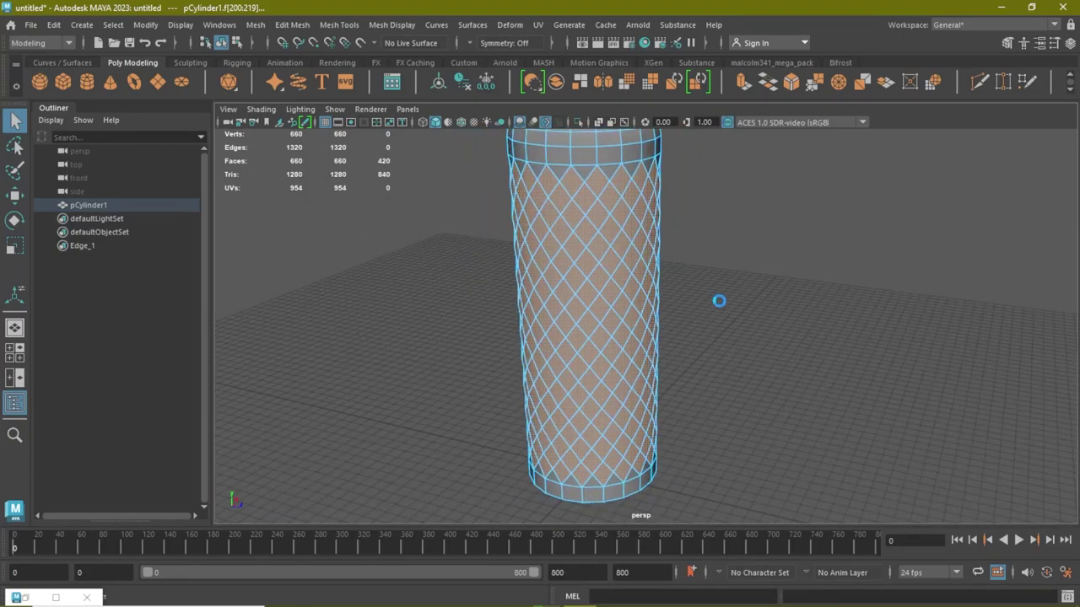
{"action": "key", "text": "ctrl+e"}
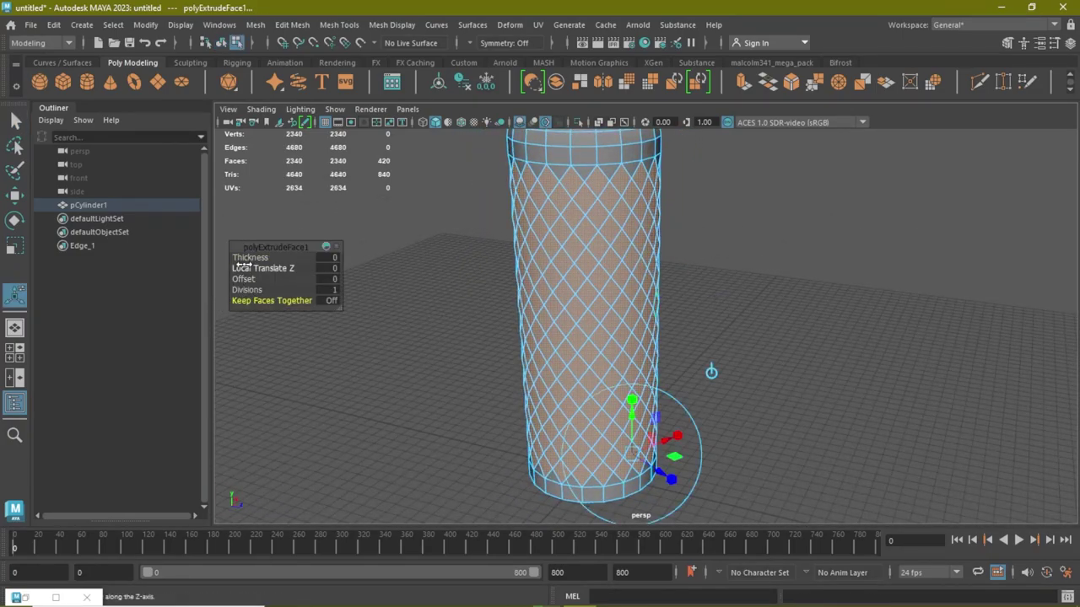
Step: Set the first extrusion to Offset 0.13 and Thickness -0.05
{"action": "middle_click_drag", "start_coordinate": [250, 257], "coordinate": [263, 283]}
{"action": "left_click", "coordinate": [244, 278]}
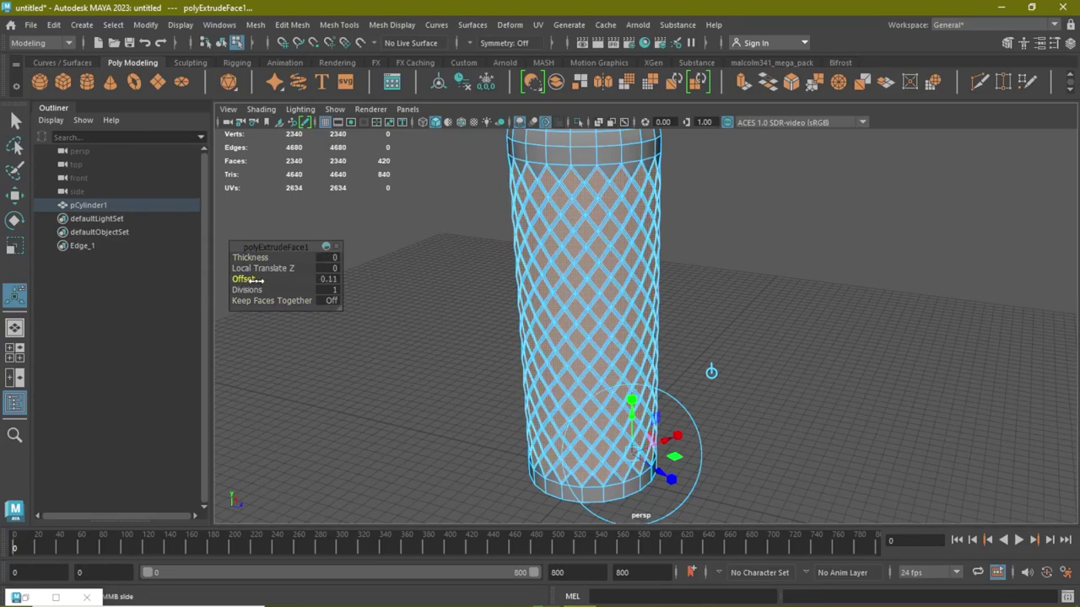
{"action": "right_click_drag", "start_coordinate": [475, 218], "coordinate": [631, 350], "text": "alt"}
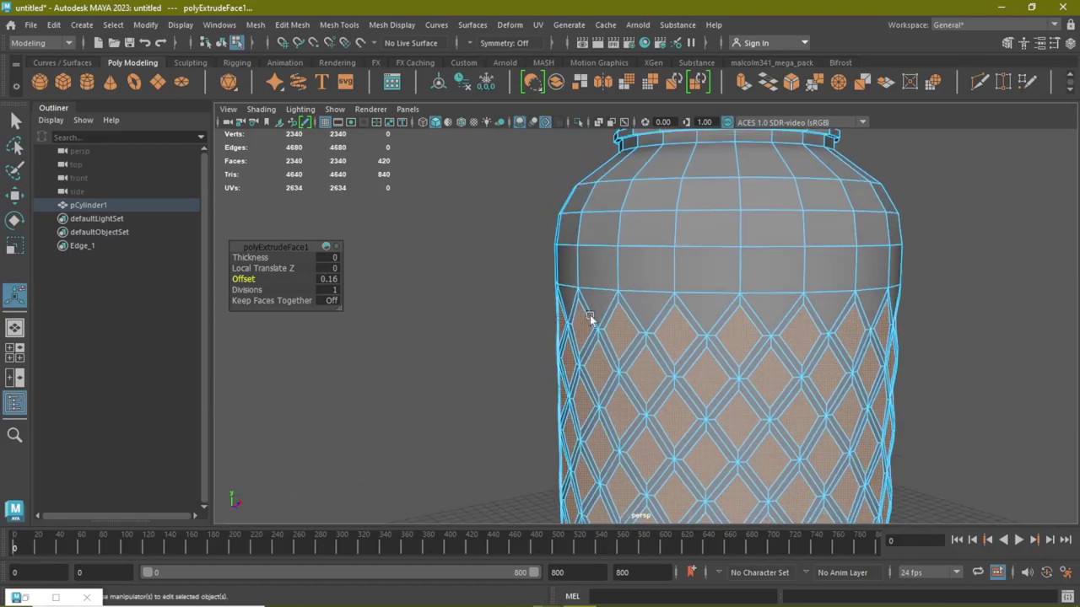
{"action": "mouse_move", "coordinate": [631, 349]}
{"action": "left_mouse_down", "text": "alt"}
{"action": "mouse_move", "coordinate": [663, 321]}
{"action": "mouse_move", "coordinate": [814, 352]}
{"action": "mouse_move", "coordinate": [689, 358]}
{"action": "left_mouse_up", "text": "alt"}
{"action": "middle_click_drag", "start_coordinate": [251, 278], "coordinate": [245, 257]}
{"action": "left_click", "coordinate": [249, 257]}
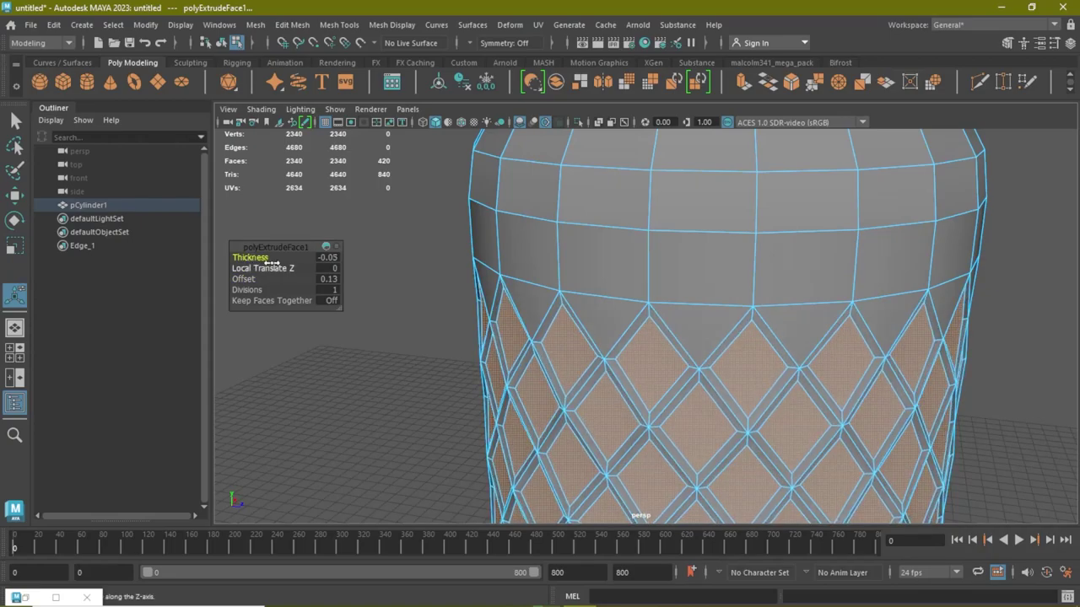
Step: Extrude again with Offset 0.24 and Thickness -0.09, then return to Object mode
{"action": "key", "text": "ctrl+e"}
{"action": "left_click", "coordinate": [243, 279]}
{"action": "mouse_move", "coordinate": [244, 279]}
{"action": "middle_mouse_down"}
{"action": "mouse_move", "coordinate": [266, 280]}
{"action": "mouse_move", "coordinate": [248, 264]}
{"action": "middle_mouse_up"}
{"action": "left_click", "coordinate": [250, 257]}
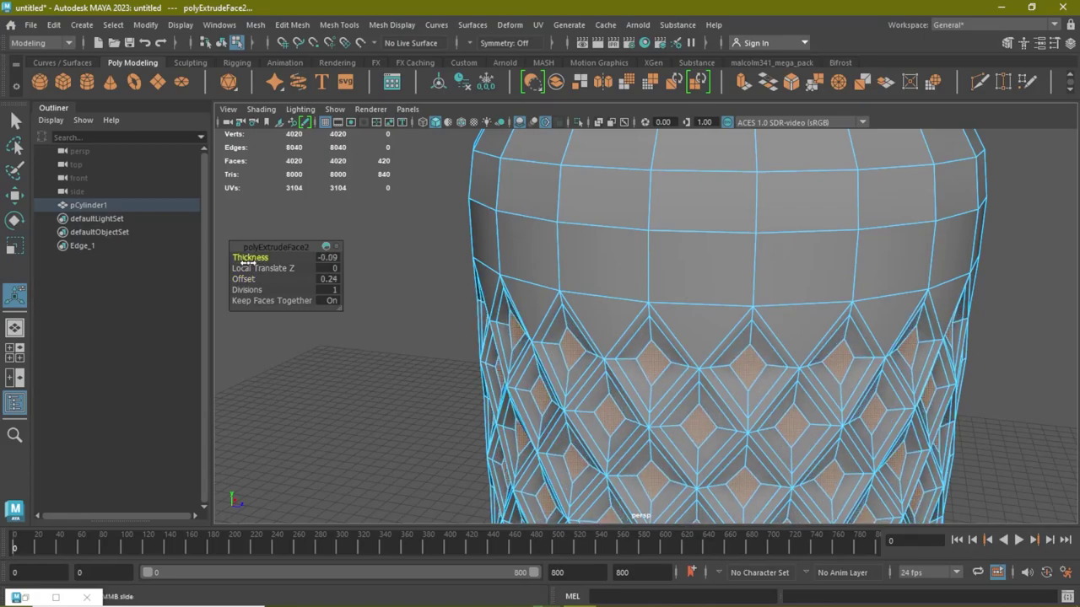
{"action": "right_click_drag", "start_coordinate": [593, 305], "coordinate": [627, 239]}
{"action": "left_click", "coordinate": [369, 270]}
{"action": "scroll", "coordinate": [368, 270], "scroll_direction": "down", "scroll_amount": 5}
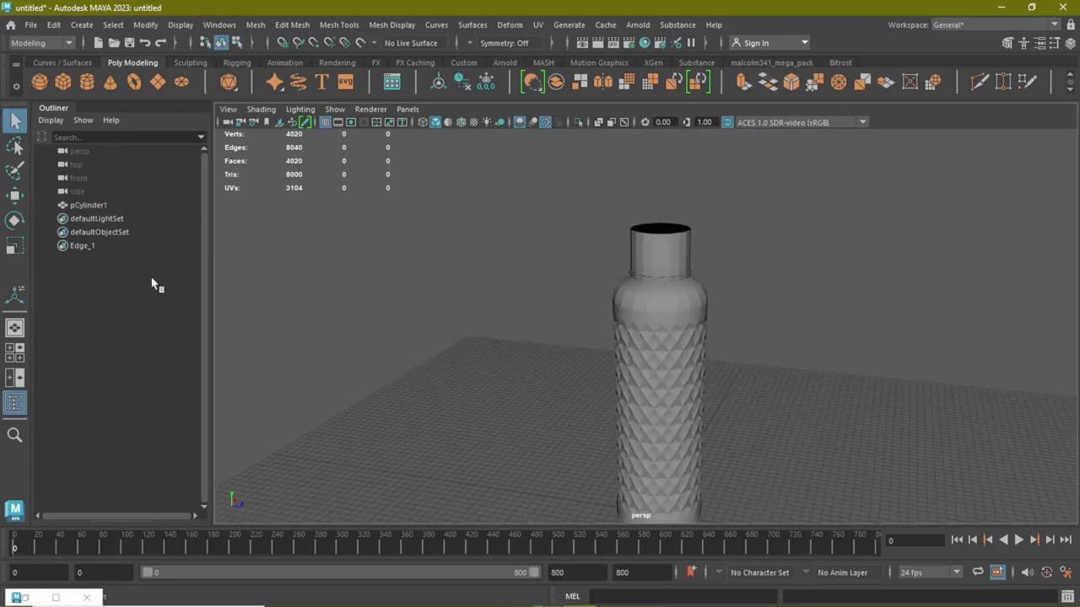
{"action": "scroll", "coordinate": [568, 346], "scroll_direction": "down", "scroll_amount": 2}
{"action": "left_click_drag", "start_coordinate": [568, 346], "coordinate": [981, 382], "text": "alt"}
{"action": "scroll", "coordinate": [982, 382], "scroll_direction": "up", "scroll_amount": 5}
{"action": "left_click", "coordinate": [682, 355]}
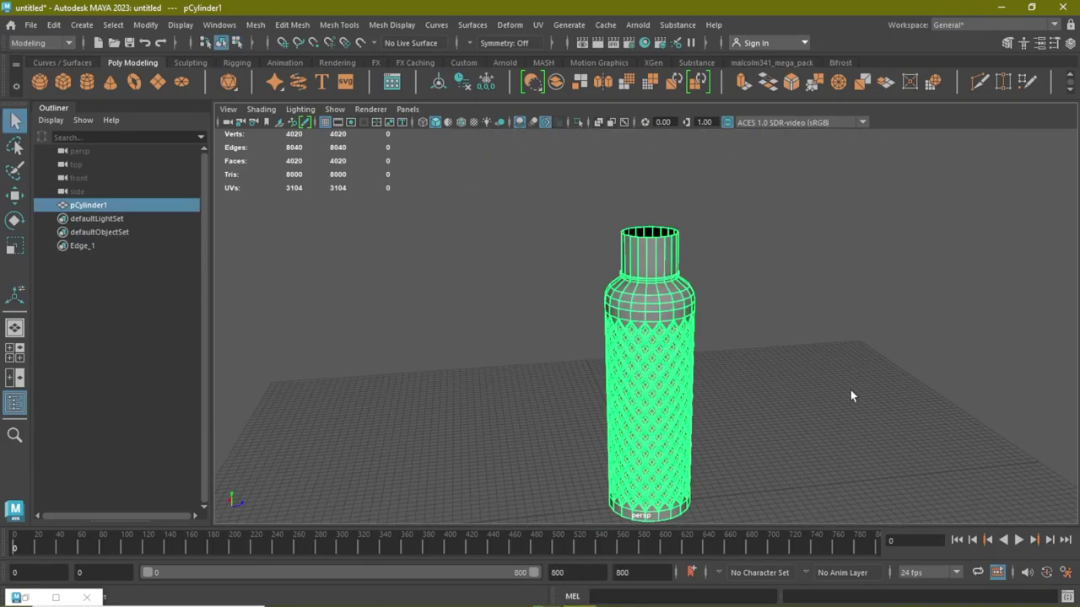
{"action": "key", "text": "3"}
{"action": "left_click", "coordinate": [780, 346]}
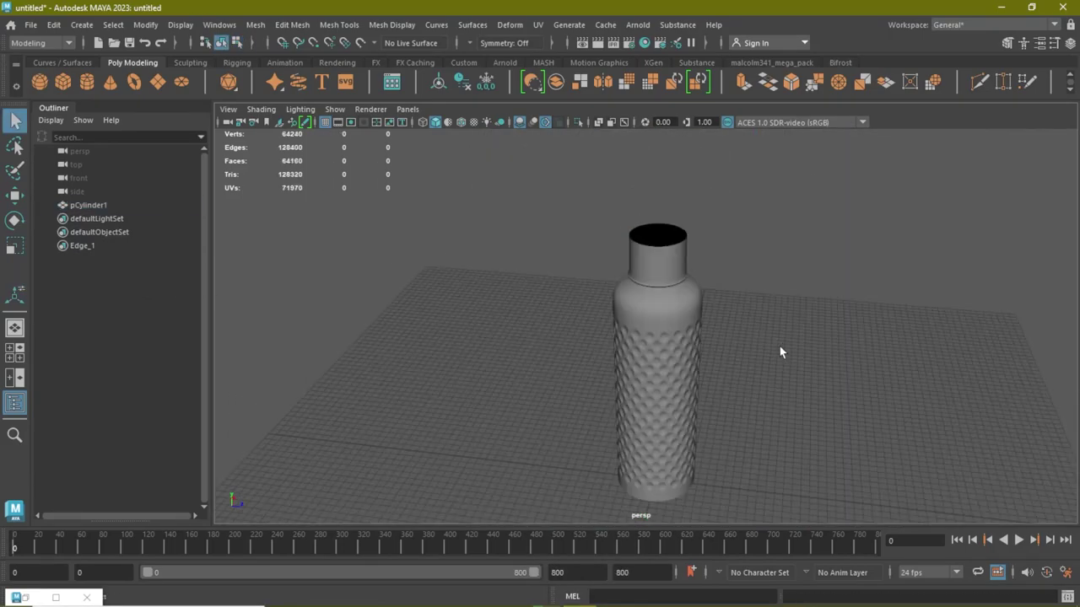
{"action": "left_click_drag", "start_coordinate": [778, 346], "coordinate": [656, 348], "text": "alt"}
{"action": "scroll", "coordinate": [830, 386], "scroll_direction": "up", "scroll_amount": 3}
{"action": "mouse_move", "coordinate": [831, 387]}
{"action": "left_mouse_down", "text": "alt"}
{"action": "mouse_move", "coordinate": [706, 255]}
{"action": "mouse_move", "coordinate": [877, 255]}
{"action": "mouse_move", "coordinate": [805, 317]}
{"action": "mouse_move", "coordinate": [802, 285]}
{"action": "mouse_move", "coordinate": [832, 248]}
{"action": "mouse_move", "coordinate": [868, 265]}
{"action": "mouse_move", "coordinate": [654, 281]}
{"action": "left_mouse_up", "text": "alt"}
{"action": "left_click", "coordinate": [654, 281]}
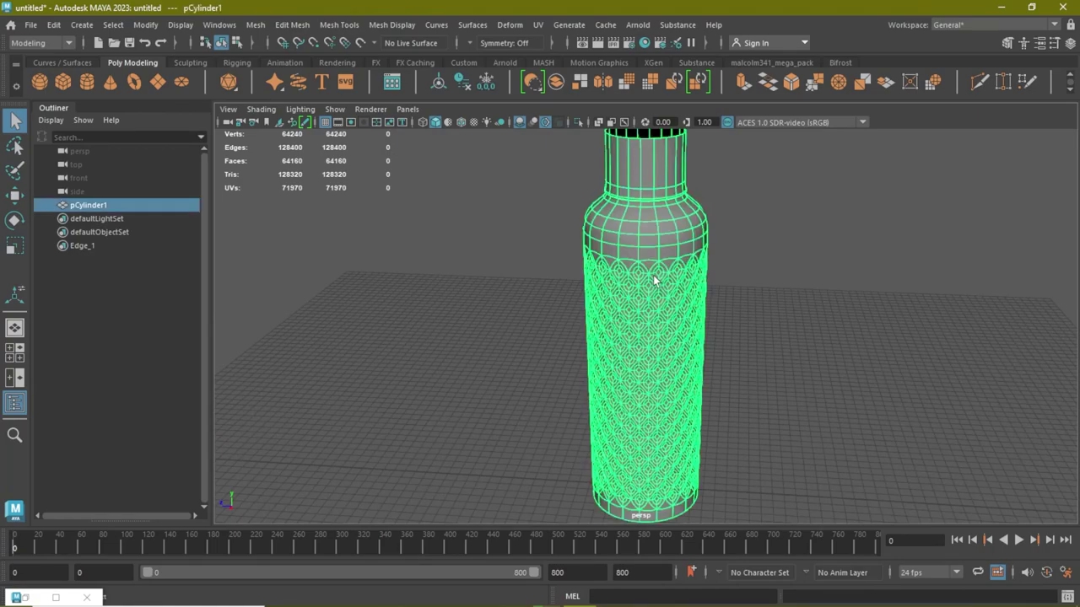
{"action": "left_click", "coordinate": [827, 287]}
{"action": "scroll", "coordinate": [827, 287], "scroll_direction": "up", "scroll_amount": 3}
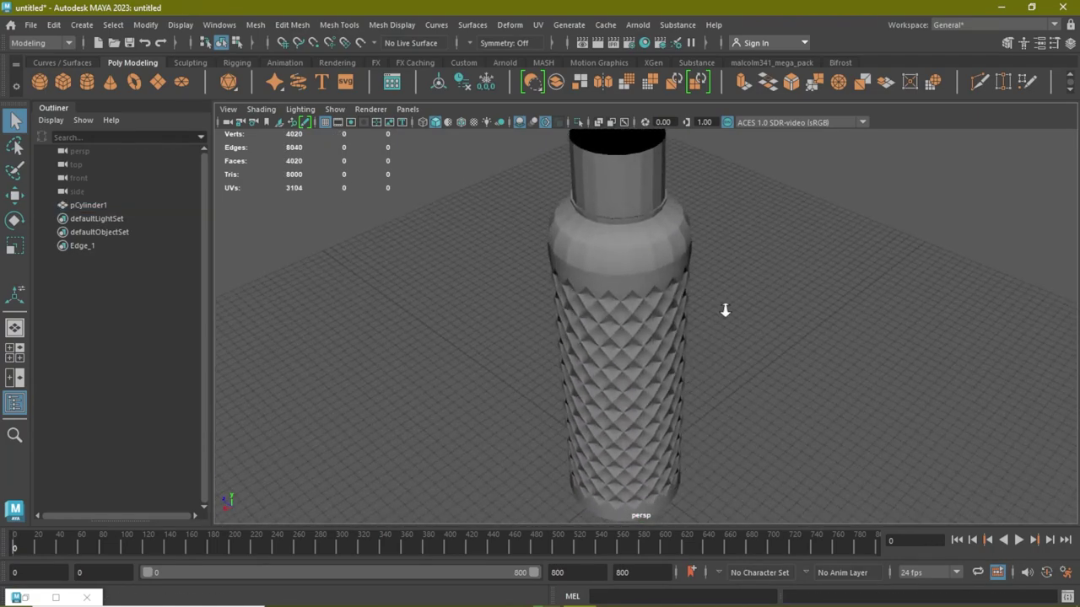
{"action": "left_click", "coordinate": [666, 291]}
{"action": "left_click", "coordinate": [854, 323]}
{"action": "scroll", "coordinate": [663, 355], "scroll_direction": "down", "scroll_amount": 5}
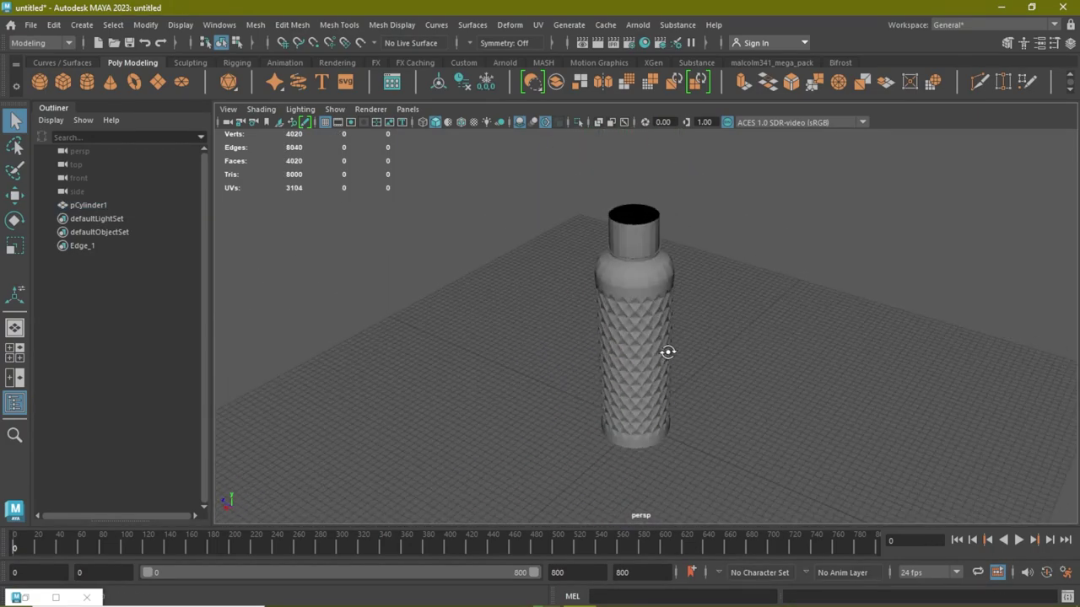
{"action": "scroll", "coordinate": [712, 313], "scroll_direction": "up", "scroll_amount": 3}
{"action": "left_click", "coordinate": [622, 313]}
{"action": "mouse_move", "coordinate": [622, 313]}
{"action": "left_mouse_down", "text": "alt"}
{"action": "mouse_move", "coordinate": [656, 345]}
{"action": "mouse_move", "coordinate": [718, 367]}
{"action": "mouse_move", "coordinate": [703, 318]}
{"action": "left_mouse_up", "text": "alt"}
{"action": "scroll", "coordinate": [639, 355], "scroll_direction": "up", "scroll_amount": 2}
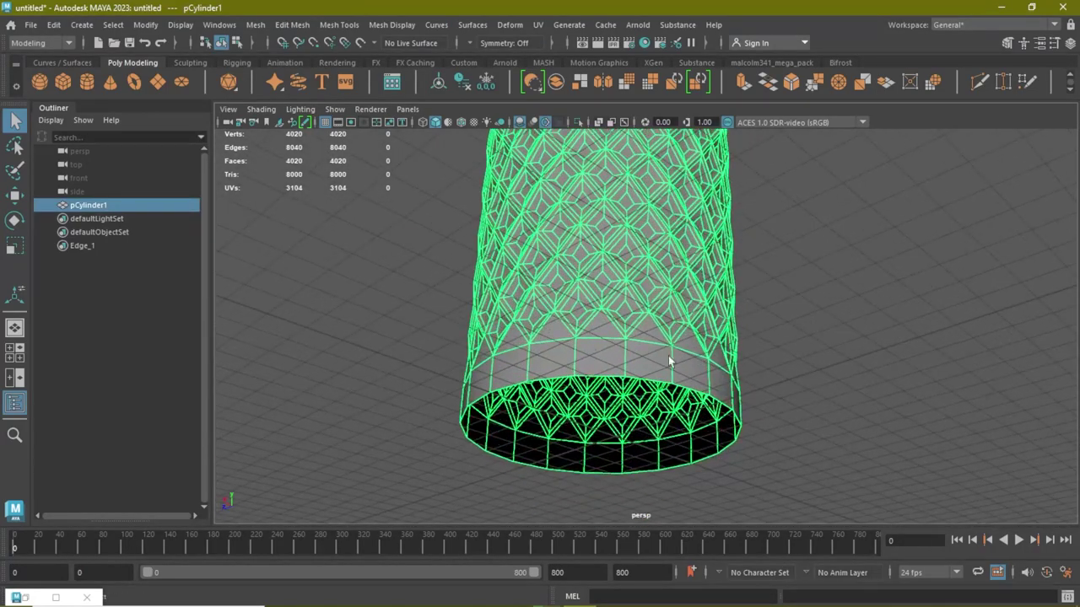
Step: Extrude the bottom rim edges, scale the new ring inward and lower it slightly
{"action": "right_click_drag", "start_coordinate": [633, 270], "coordinate": [633, 187]}
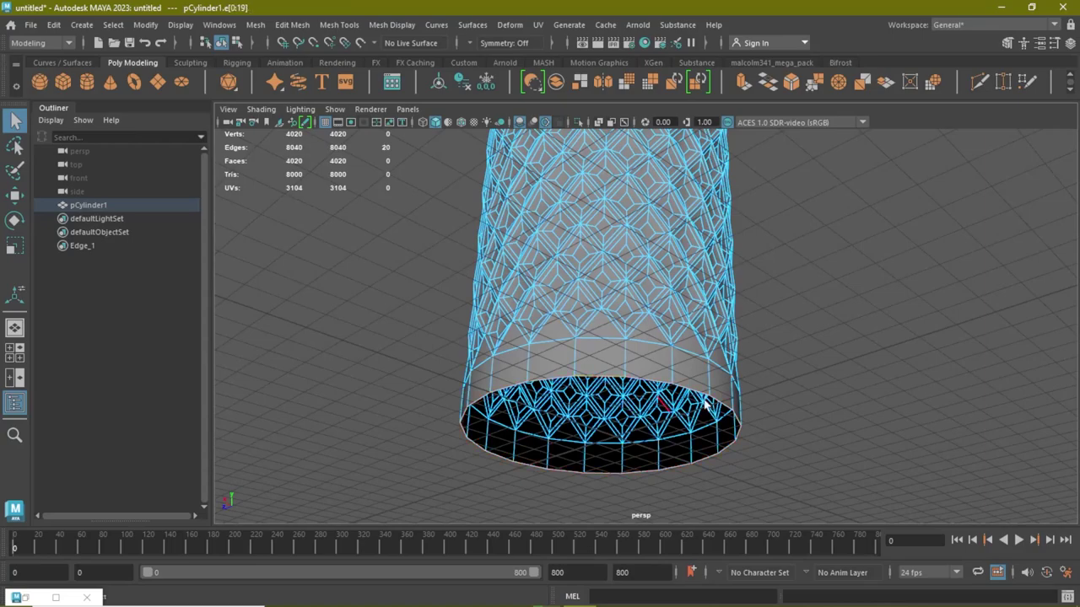
{"action": "left_click_drag", "start_coordinate": [705, 405], "coordinate": [620, 310], "text": "alt"}
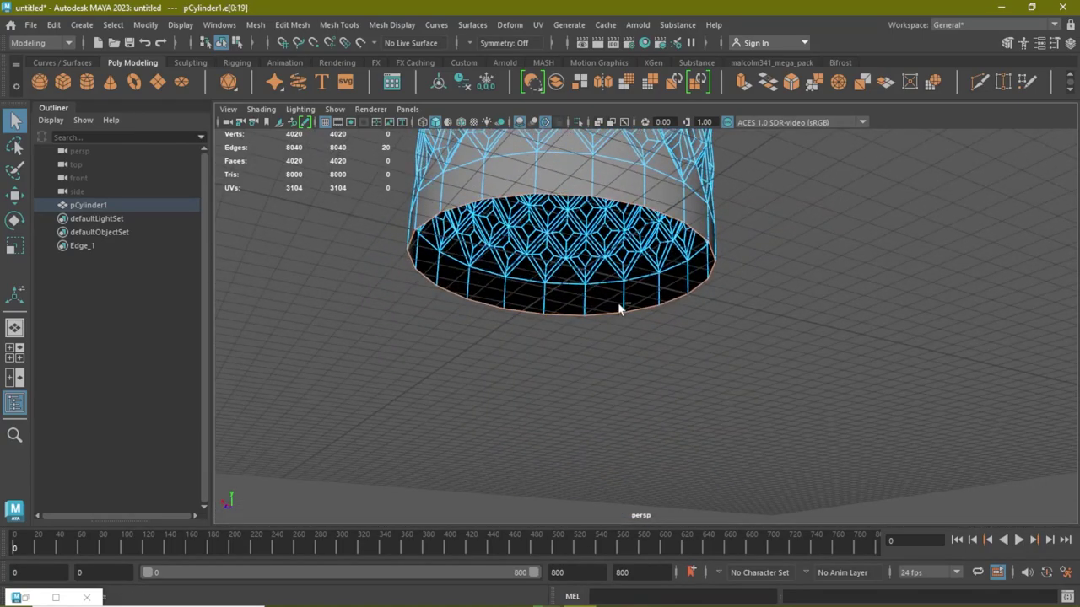
{"action": "key", "text": "ctrl+e"}
{"action": "key", "text": "r"}
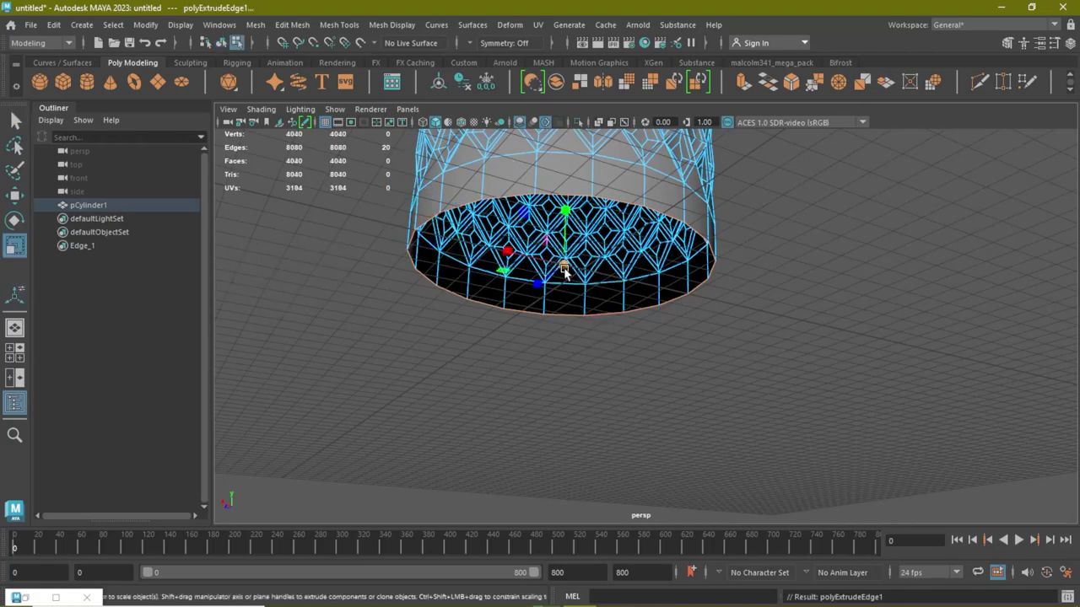
{"action": "mouse_move", "coordinate": [566, 268]}
{"action": "left_mouse_down"}
{"action": "mouse_move", "coordinate": [496, 275]}
{"action": "mouse_move", "coordinate": [530, 268]}
{"action": "left_mouse_up"}
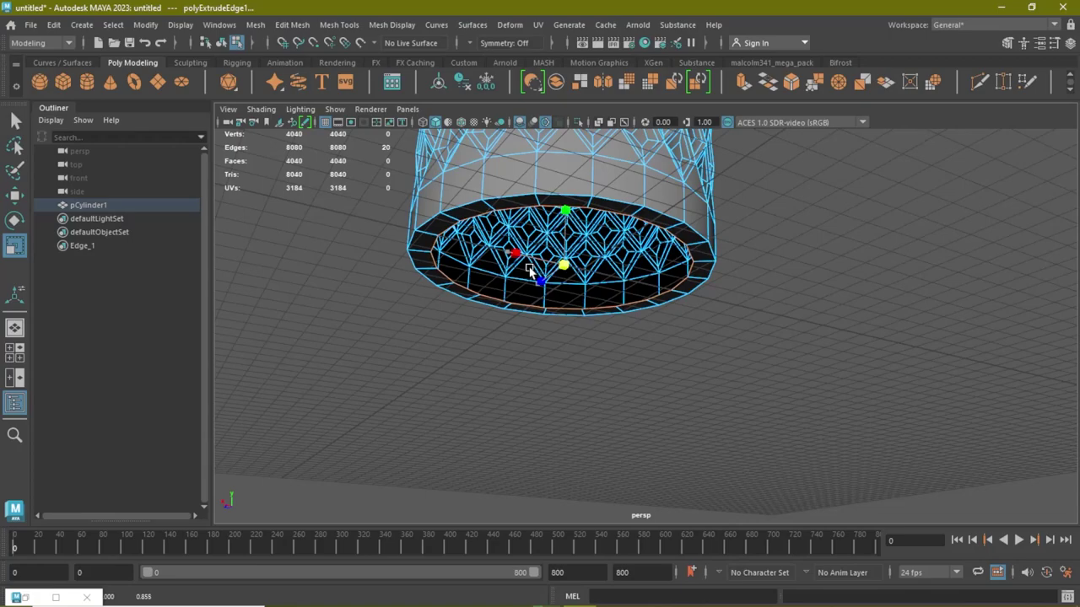
{"action": "left_click_drag", "start_coordinate": [565, 330], "coordinate": [540, 330], "text": "alt"}
{"action": "key", "text": "w"}
{"action": "key", "text": "space"}
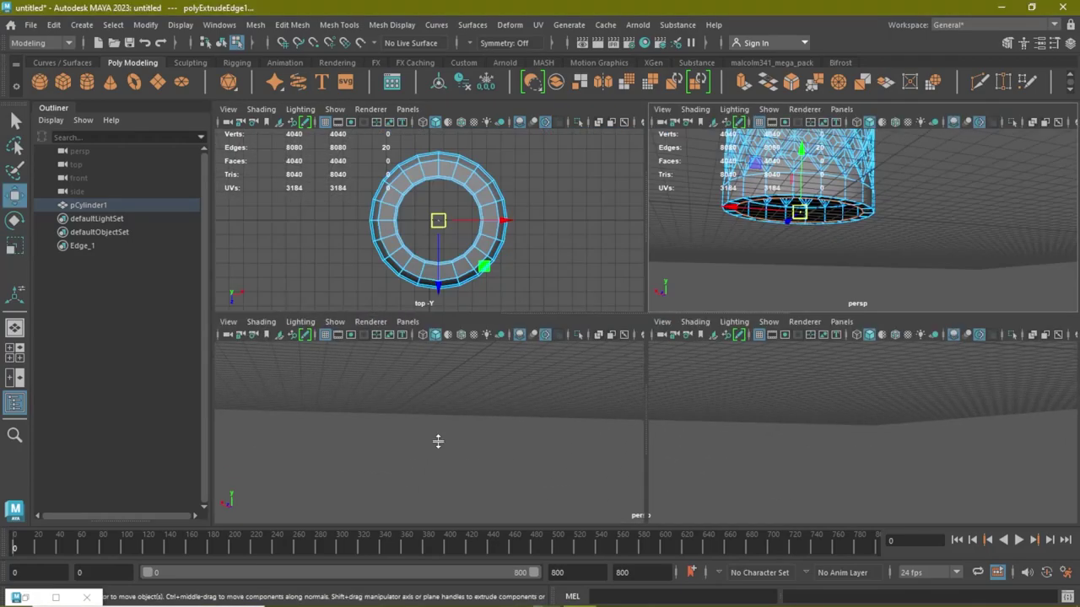
{"action": "key", "text": "space"}
{"action": "scroll", "coordinate": [620, 283], "scroll_direction": "up", "scroll_amount": 2}
{"action": "scroll", "coordinate": [584, 388], "scroll_direction": "up", "scroll_amount": 3}
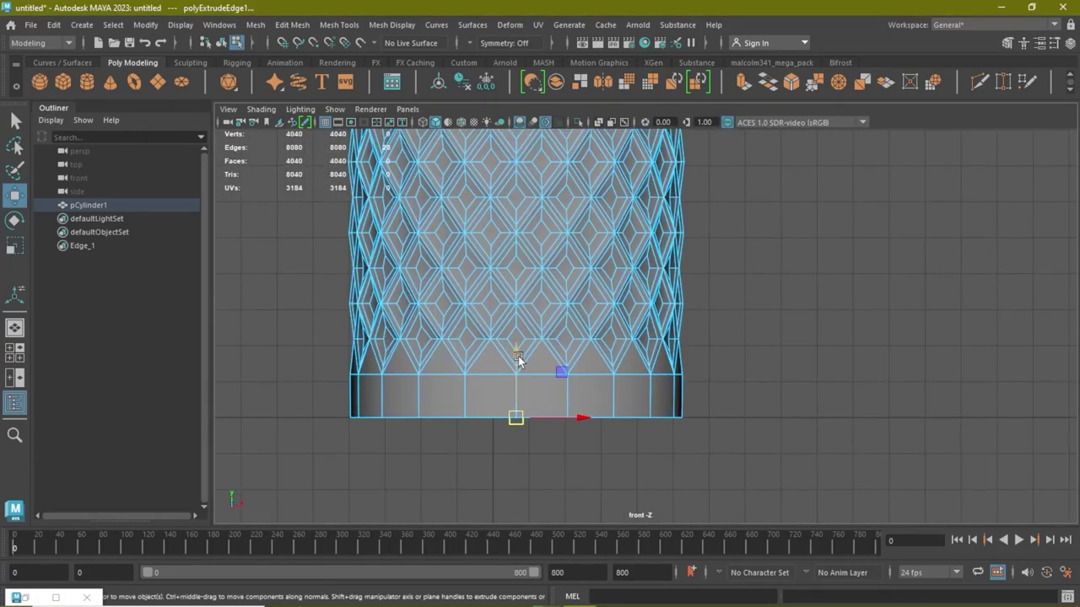
{"action": "left_click_drag", "start_coordinate": [518, 357], "coordinate": [515, 360]}
{"action": "key", "text": "space"}
{"action": "key", "text": "space"}
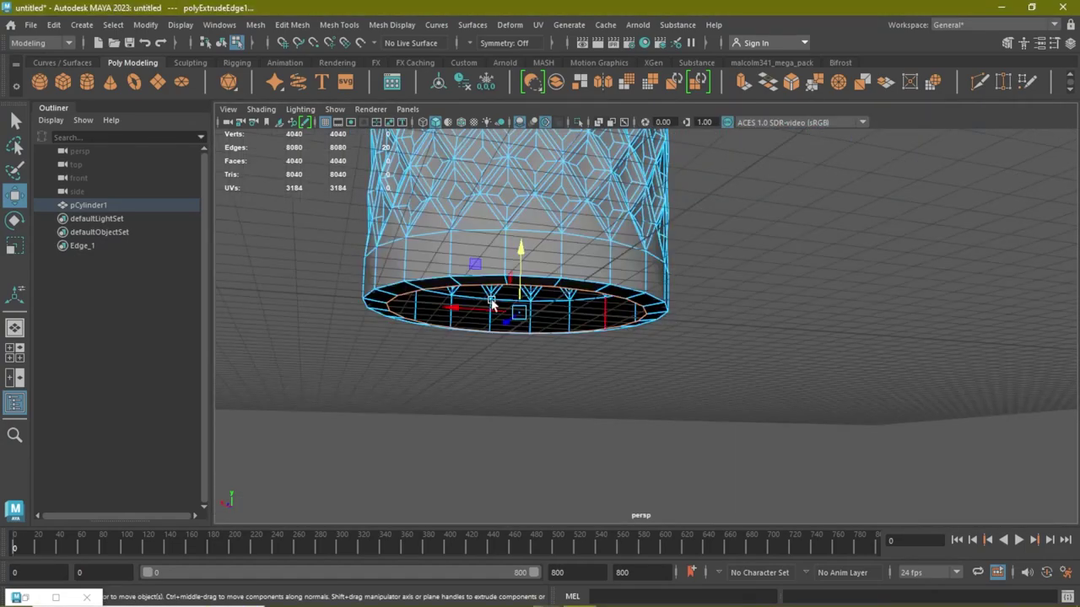
{"action": "mouse_move", "coordinate": [590, 338]}
{"action": "left_mouse_down", "text": "alt"}
{"action": "mouse_move", "coordinate": [542, 301]}
{"action": "mouse_move", "coordinate": [499, 338]}
{"action": "mouse_move", "coordinate": [468, 337]}
{"action": "left_mouse_up", "text": "alt"}
{"action": "scroll", "coordinate": [499, 338], "scroll_direction": "up", "scroll_amount": 1}
Step: Extrude three more inner rings, shrinking and shifting each toward a tiny centre hole
{"action": "key", "text": "ctrl+e"}
{"action": "key", "text": "w"}
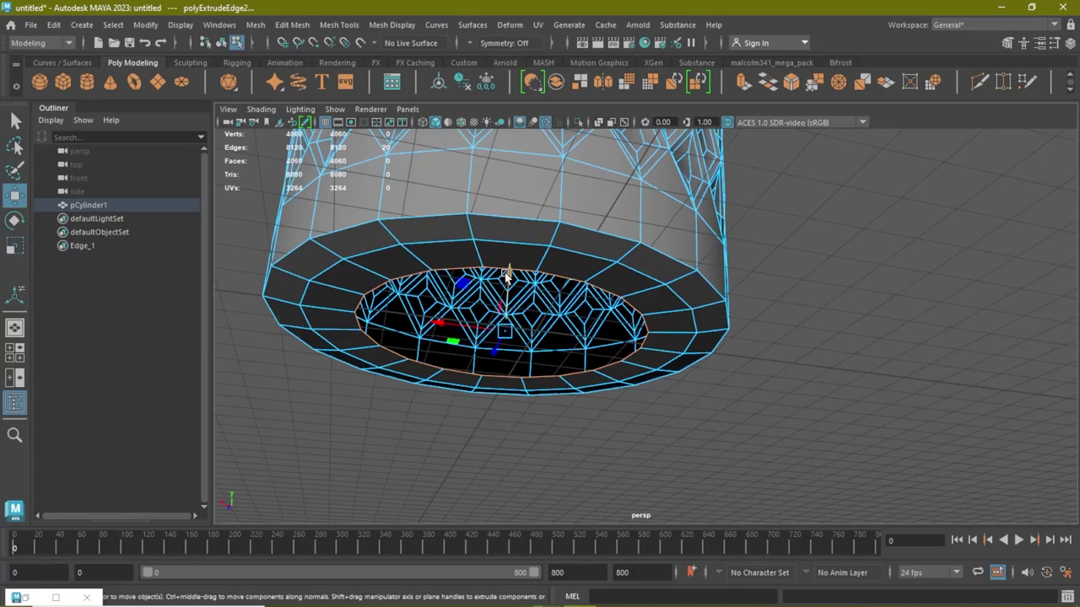
{"action": "left_click_drag", "start_coordinate": [509, 272], "coordinate": [509, 266]}
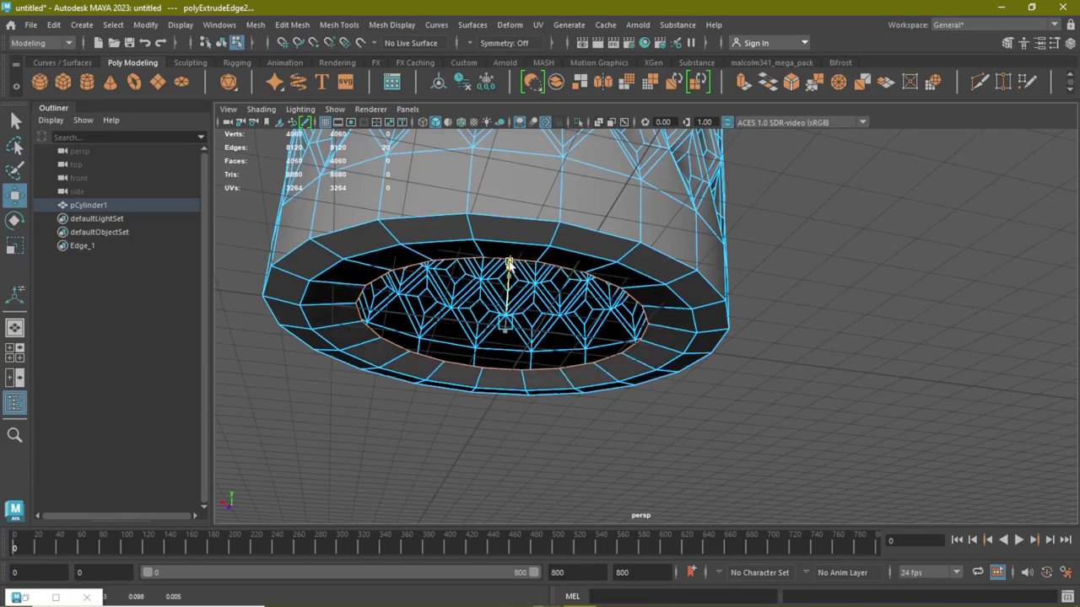
{"action": "key", "text": "ctrl+e"}
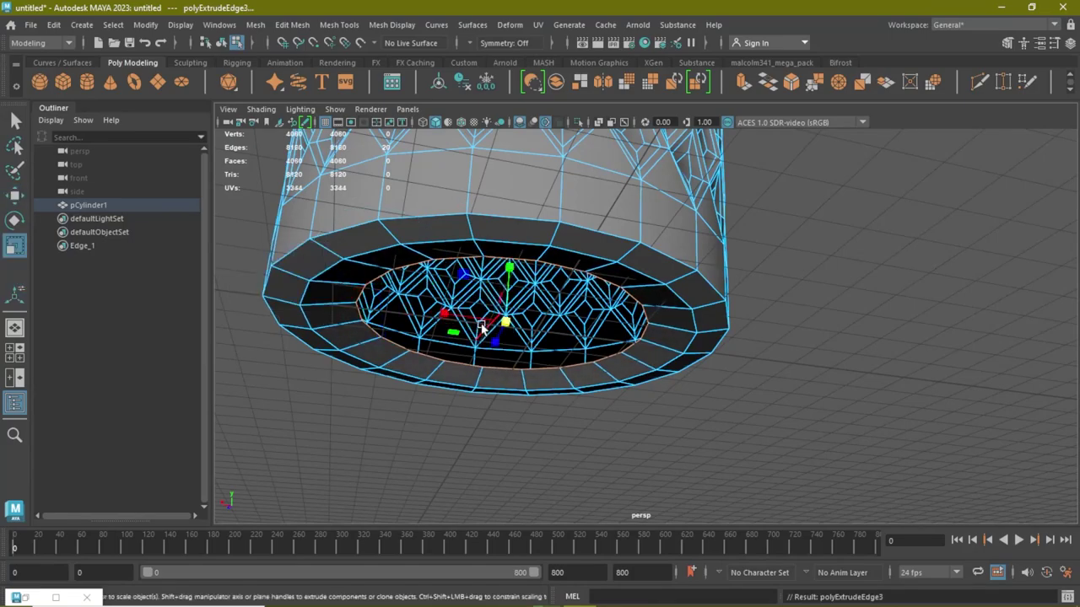
{"action": "left_click_drag", "start_coordinate": [504, 322], "coordinate": [388, 338]}
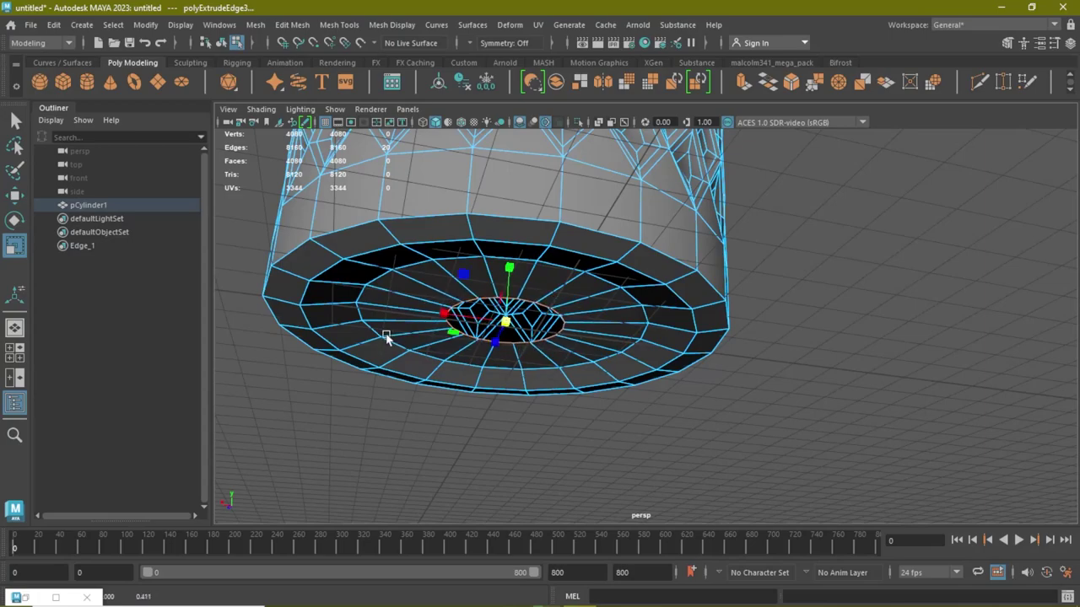
{"action": "key", "text": "w"}
{"action": "middle_click_drag", "start_coordinate": [386, 336], "coordinate": [392, 324]}
{"action": "left_click_drag", "start_coordinate": [392, 329], "coordinate": [409, 335], "text": "alt"}
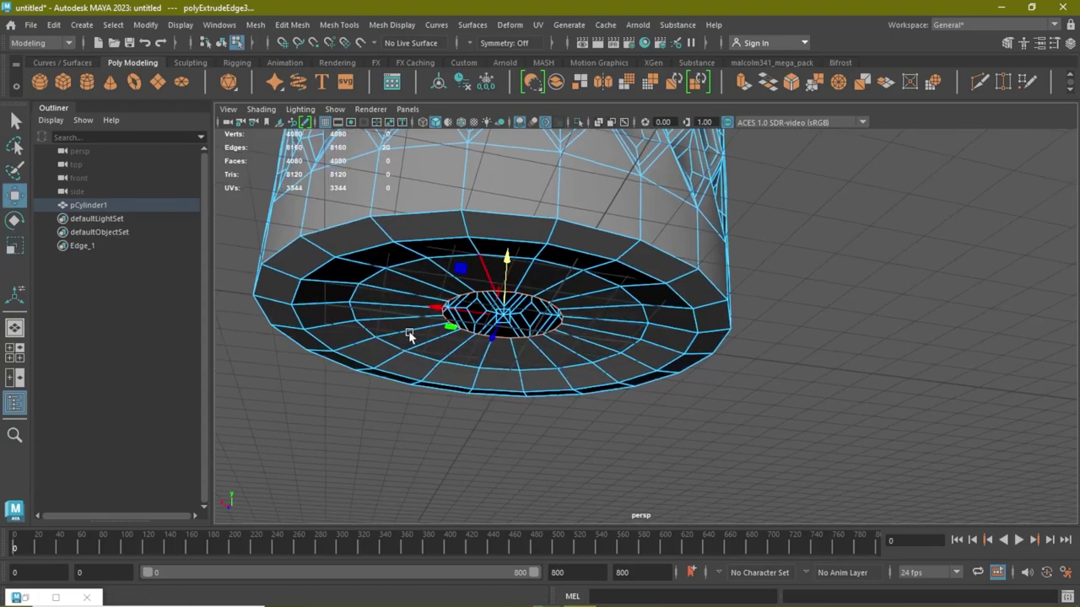
{"action": "right_click_drag", "start_coordinate": [409, 335], "coordinate": [456, 334], "text": "alt"}
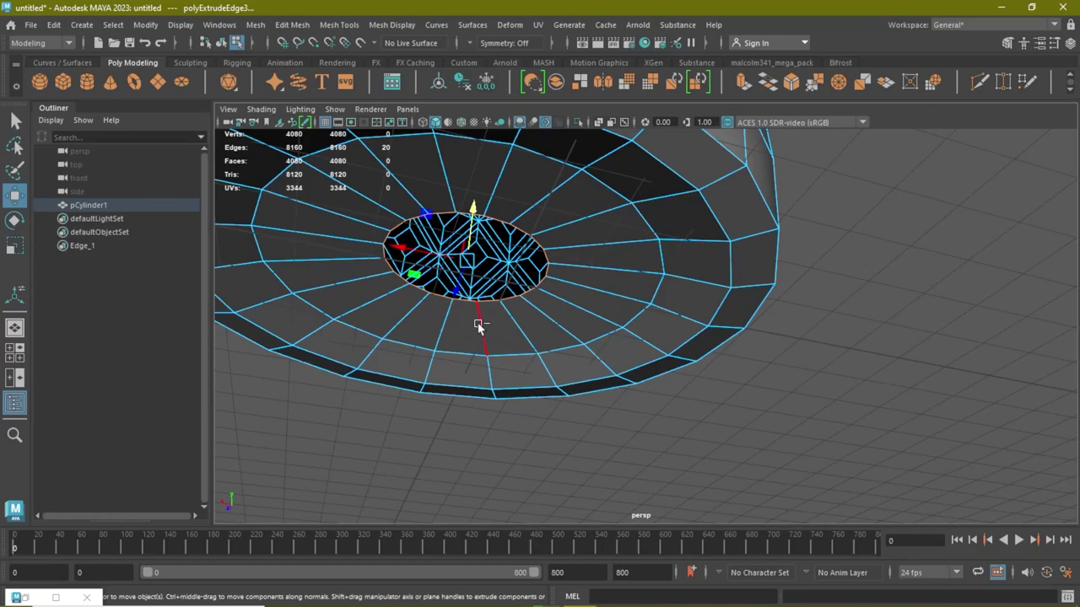
{"action": "key", "text": "r"}
{"action": "key", "text": "ctrl+e"}
{"action": "left_click_drag", "start_coordinate": [468, 262], "coordinate": [414, 270]}
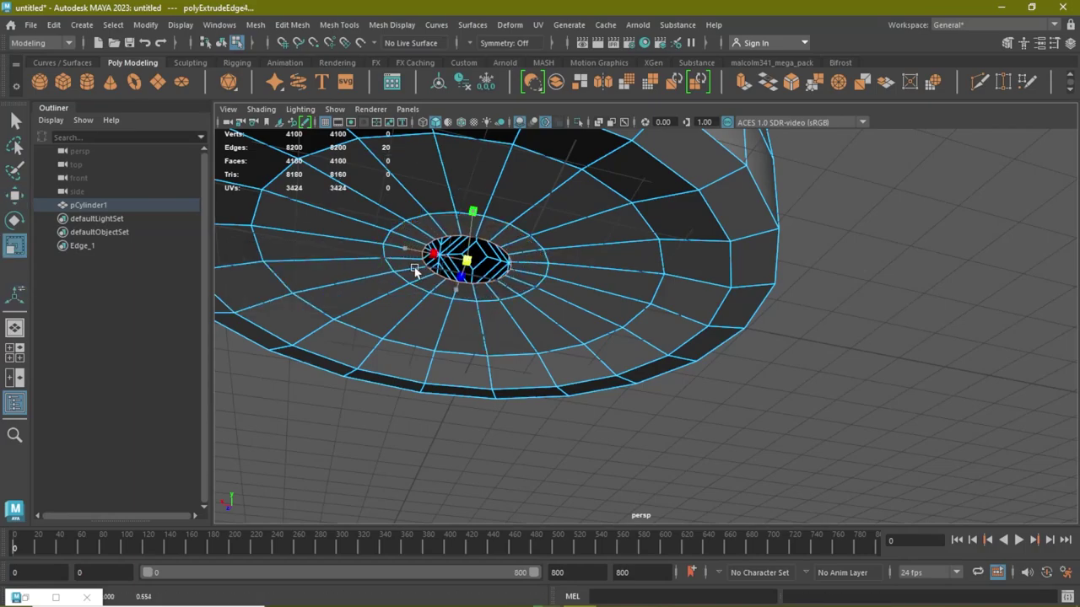
{"action": "mouse_move", "coordinate": [385, 264]}
{"action": "right_mouse_down", "text": "alt"}
{"action": "mouse_move", "coordinate": [475, 304]}
{"action": "mouse_move", "coordinate": [489, 287]}
{"action": "mouse_move", "coordinate": [521, 338]}
{"action": "mouse_move", "coordinate": [462, 351]}
{"action": "right_mouse_up", "text": "alt"}
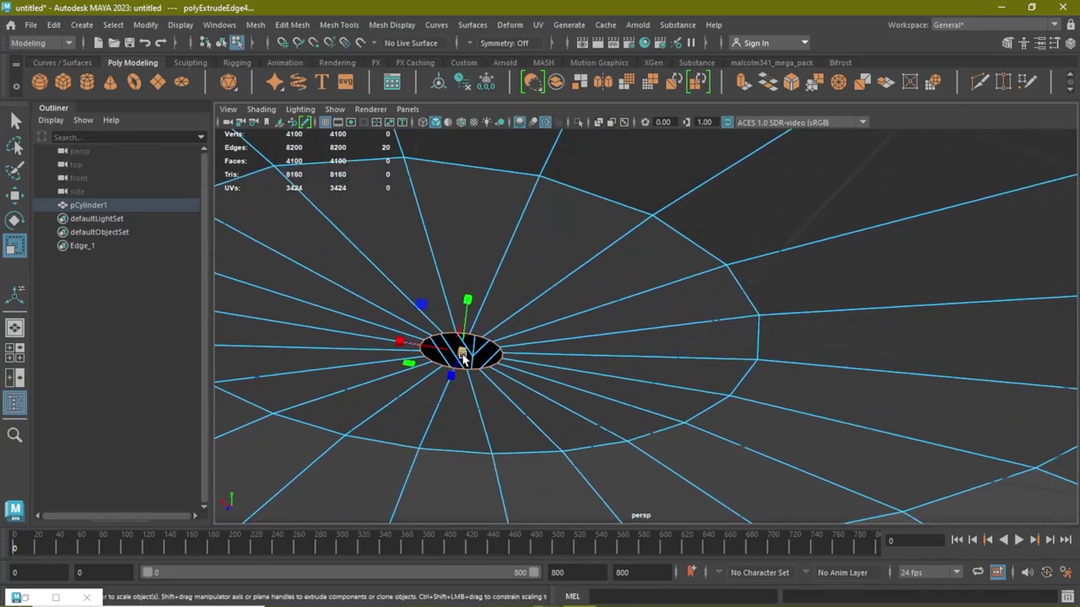
{"action": "left_click_drag", "start_coordinate": [462, 350], "coordinate": [427, 365]}
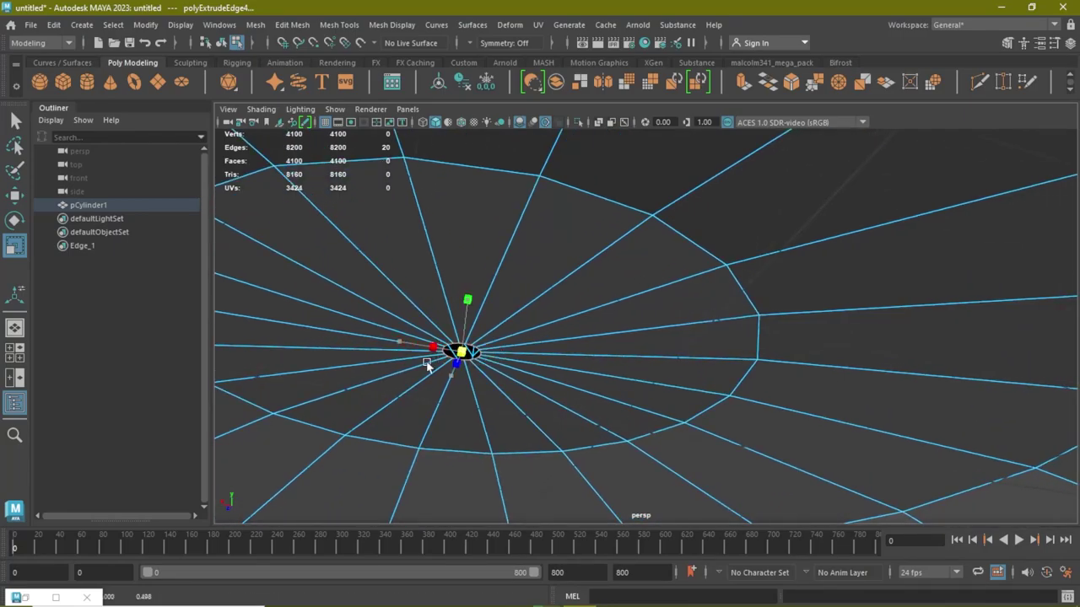
Step: Merge the 20 vertices around the centre hole into a single point
{"action": "mouse_move", "coordinate": [446, 221]}
{"action": "right_mouse_down"}
{"action": "mouse_move", "coordinate": [506, 374]}
{"action": "mouse_move", "coordinate": [494, 393]}
{"action": "mouse_move", "coordinate": [440, 363]}
{"action": "mouse_move", "coordinate": [354, 355]}
{"action": "right_mouse_up"}
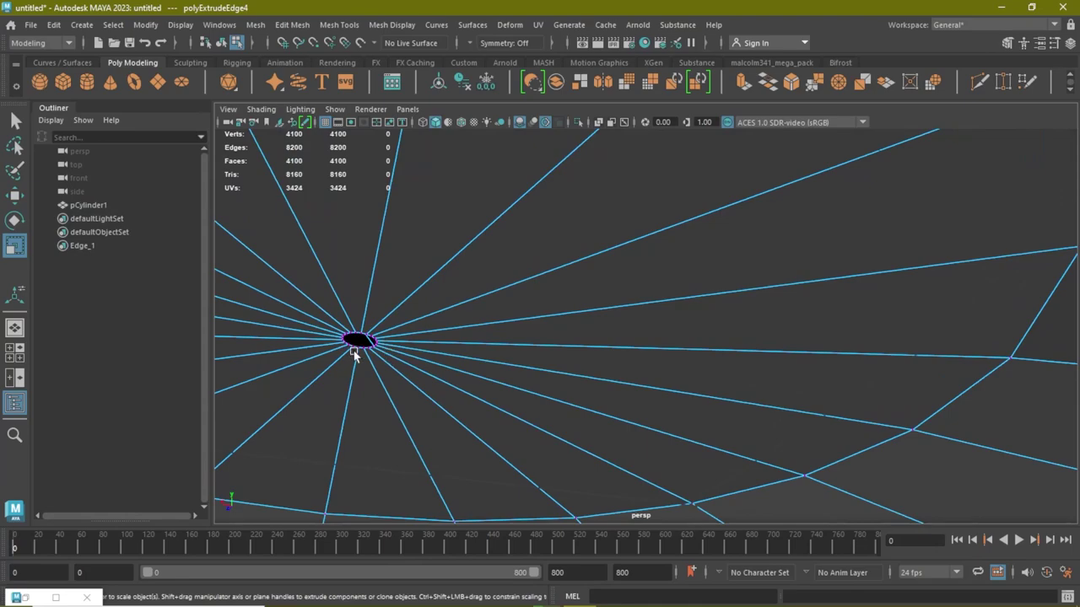
{"action": "left_click_drag", "start_coordinate": [386, 354], "coordinate": [386, 354]}
{"action": "key", "text": "w"}
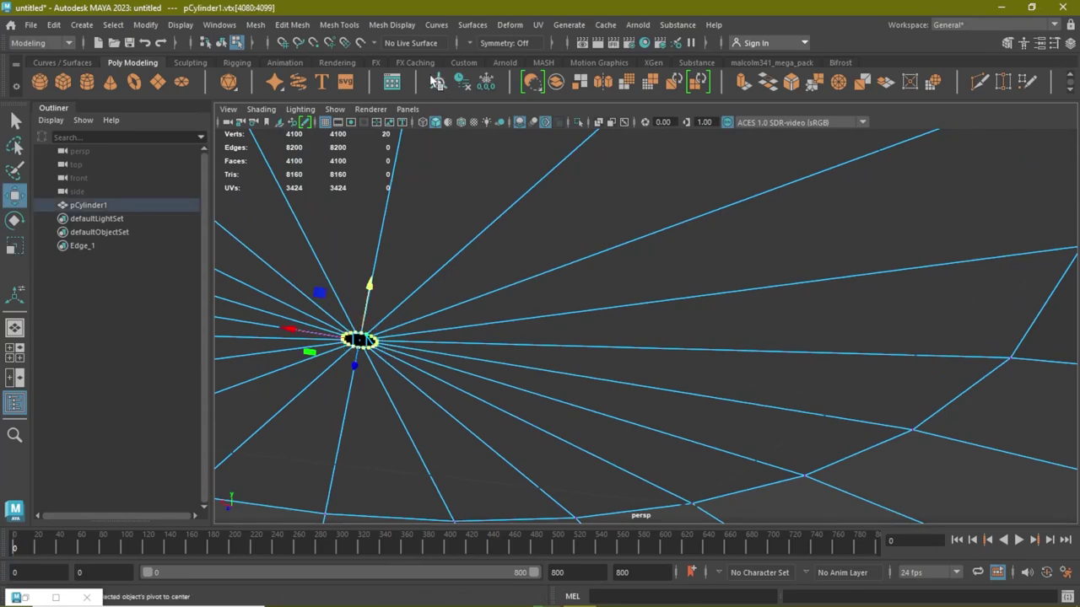
{"action": "left_click", "coordinate": [302, 27]}
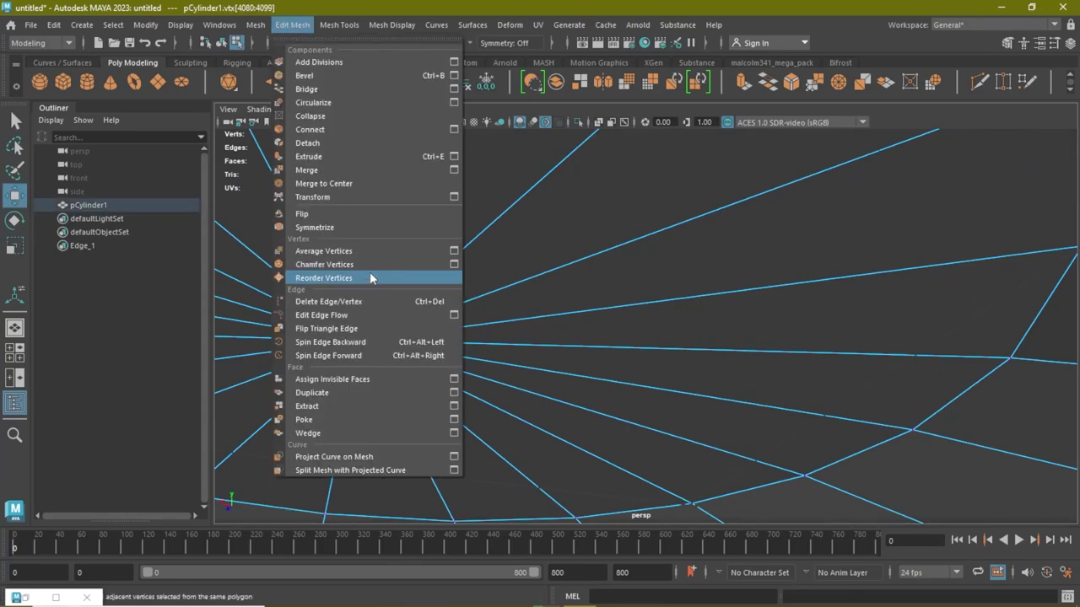
{"action": "left_click", "coordinate": [334, 172]}
{"action": "scroll", "coordinate": [506, 299], "scroll_direction": "down", "scroll_amount": 1}
{"action": "scroll", "coordinate": [543, 294], "scroll_direction": "down", "scroll_amount": 2}
{"action": "scroll", "coordinate": [579, 333], "scroll_direction": "down", "scroll_amount": 1}
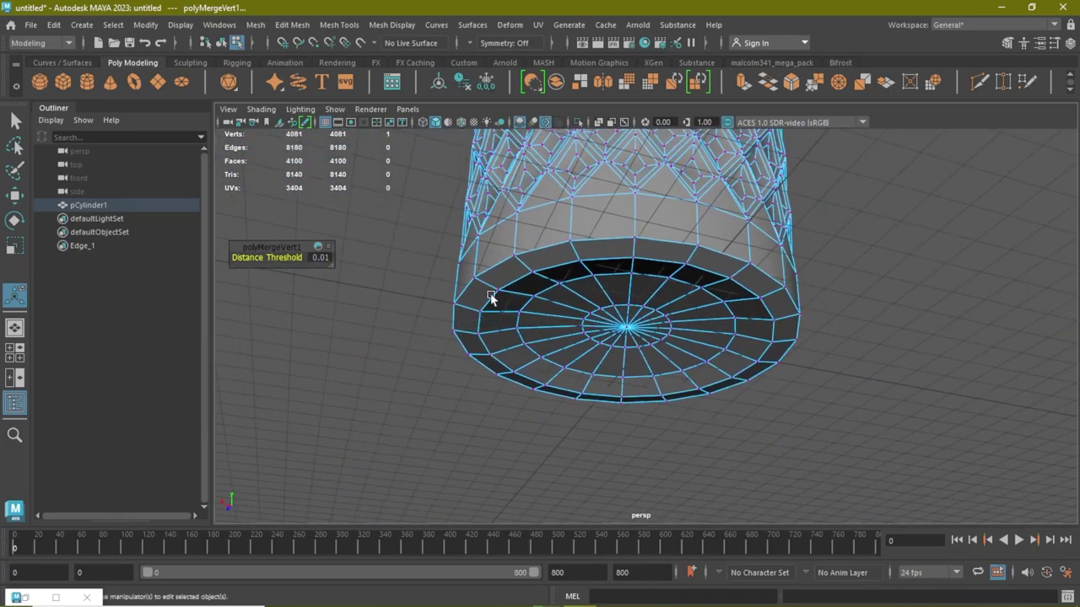
{"action": "right_click_drag", "start_coordinate": [537, 242], "coordinate": [536, 217]}
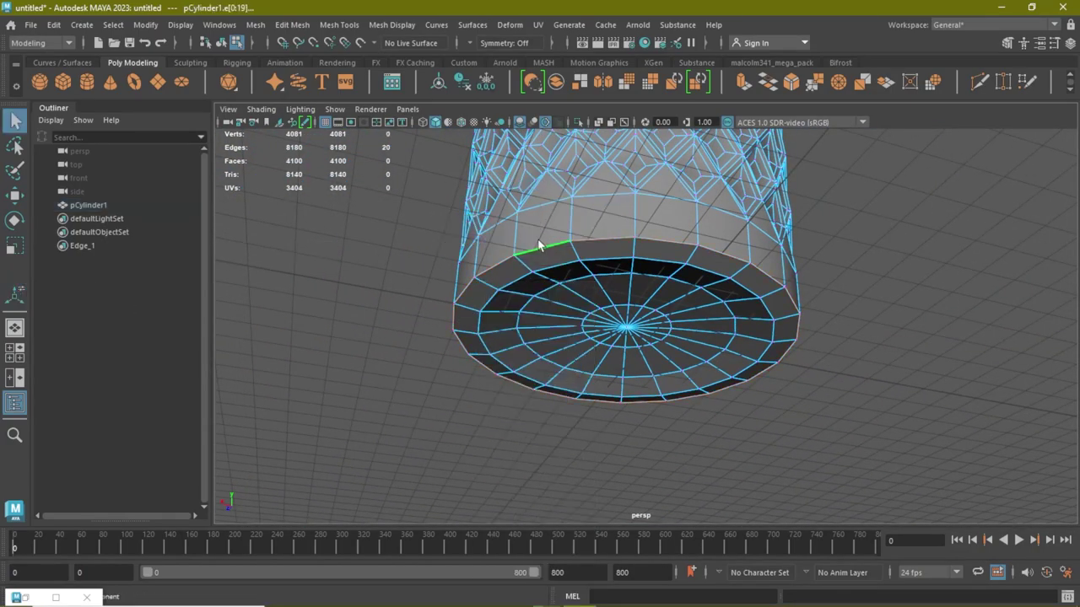
Step: Bevel the bottom rim edge loop with Fraction 0.3 and 2 segments
{"action": "double_click", "coordinate": [544, 246]}
{"action": "left_click", "coordinate": [791, 81]}
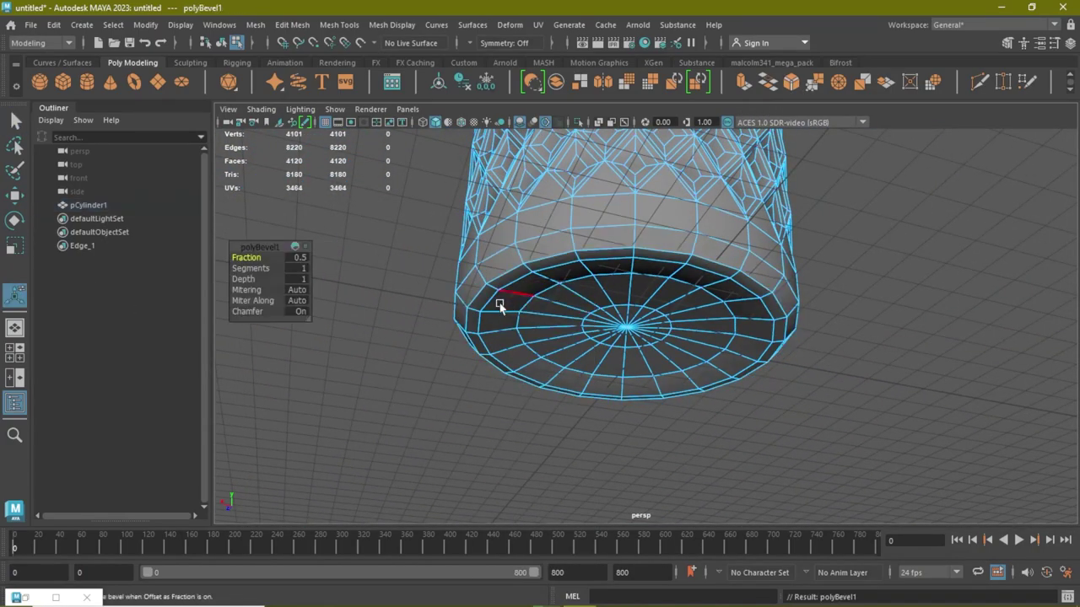
{"action": "left_click_drag", "start_coordinate": [242, 256], "coordinate": [261, 270]}
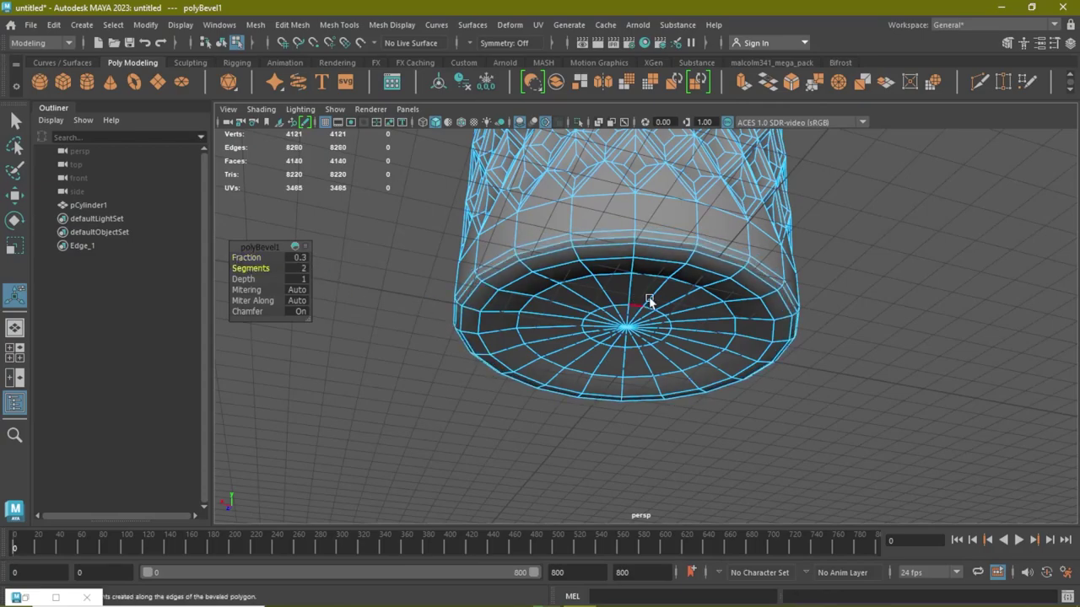
{"action": "mouse_move", "coordinate": [650, 302]}
{"action": "left_mouse_down", "text": "alt"}
{"action": "mouse_move", "coordinate": [704, 268]}
{"action": "mouse_move", "coordinate": [611, 242]}
{"action": "left_mouse_up", "text": "alt"}
{"action": "right_click_drag", "start_coordinate": [612, 242], "coordinate": [680, 338]}
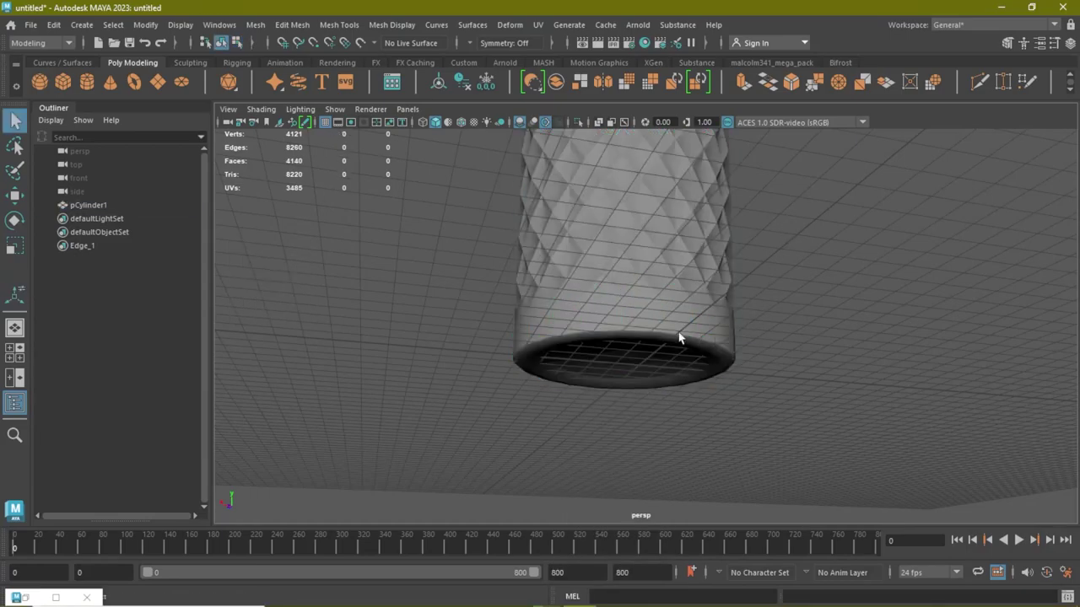
Step: Check the rounded base in smooth preview (3), then return to normal display (1)
{"action": "left_click", "coordinate": [664, 318]}
{"action": "left_click", "coordinate": [861, 308]}
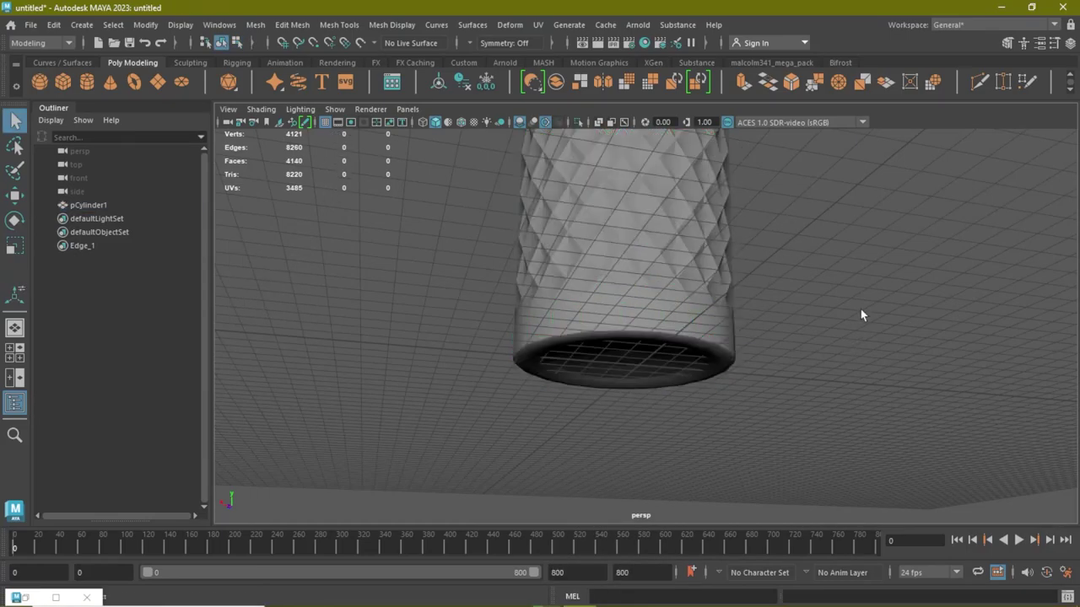
{"action": "left_click", "coordinate": [686, 308]}
{"action": "key", "text": "3"}
{"action": "left_click", "coordinate": [831, 274]}
{"action": "mouse_move", "coordinate": [830, 274]}
{"action": "left_mouse_down", "text": "alt"}
{"action": "mouse_move", "coordinate": [855, 334]}
{"action": "mouse_move", "coordinate": [677, 313]}
{"action": "mouse_move", "coordinate": [687, 397]}
{"action": "mouse_move", "coordinate": [651, 407]}
{"action": "mouse_move", "coordinate": [649, 380]}
{"action": "mouse_move", "coordinate": [603, 354]}
{"action": "mouse_move", "coordinate": [581, 318]}
{"action": "mouse_move", "coordinate": [602, 463]}
{"action": "left_mouse_up", "text": "alt"}
{"action": "scroll", "coordinate": [649, 375], "scroll_direction": "up", "scroll_amount": 2}
{"action": "scroll", "coordinate": [653, 363], "scroll_direction": "up", "scroll_amount": 3}
{"action": "left_click", "coordinate": [654, 357]}
{"action": "key", "text": "1"}
{"action": "scroll", "coordinate": [559, 251], "scroll_direction": "up", "scroll_amount": 3}
Step: Bevel the edge loop at the neck base and narrow its chamfer band
{"action": "scroll", "coordinate": [569, 294], "scroll_direction": "up", "scroll_amount": 3}
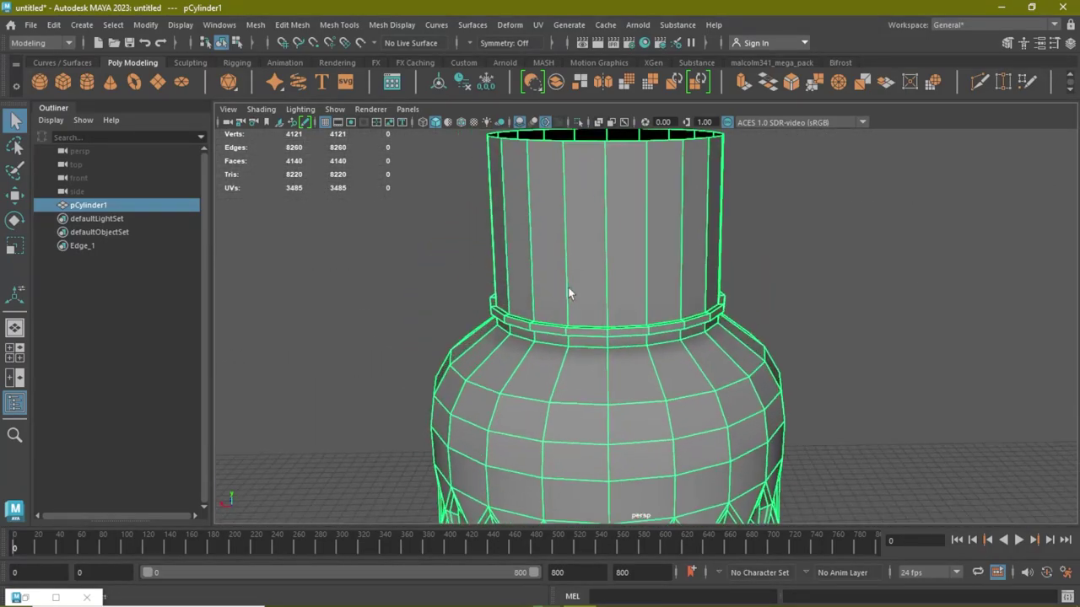
{"action": "scroll", "coordinate": [602, 342], "scroll_direction": "up", "scroll_amount": 2}
{"action": "right_click_drag", "start_coordinate": [602, 222], "coordinate": [604, 190]}
{"action": "double_click", "coordinate": [601, 363]}
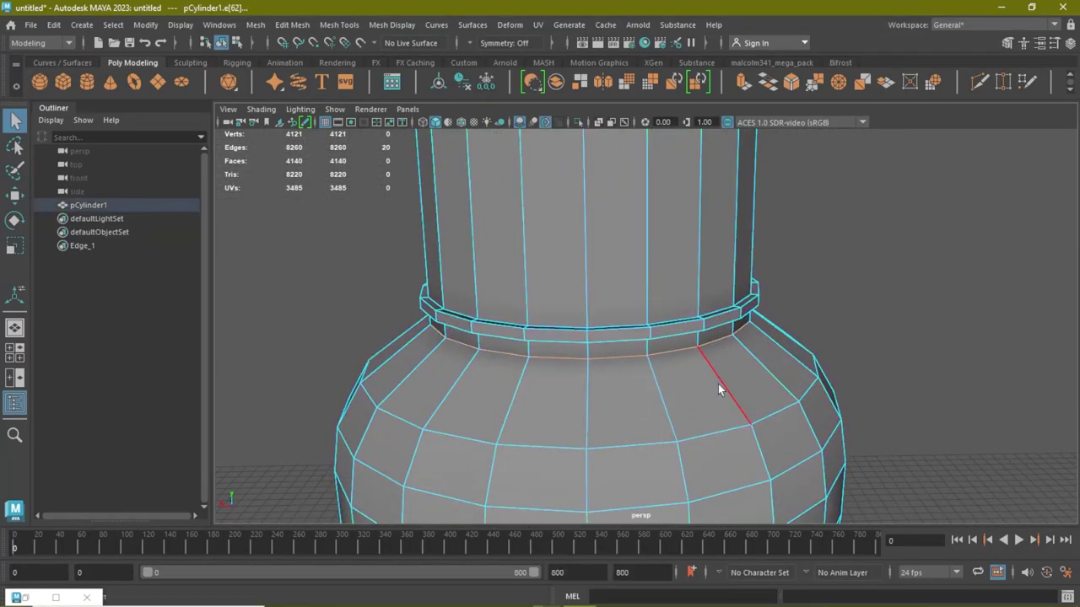
{"action": "mouse_move", "coordinate": [718, 384]}
{"action": "left_mouse_down", "text": "alt"}
{"action": "mouse_move", "coordinate": [536, 337]}
{"action": "mouse_move", "coordinate": [569, 347]}
{"action": "left_mouse_up", "text": "alt"}
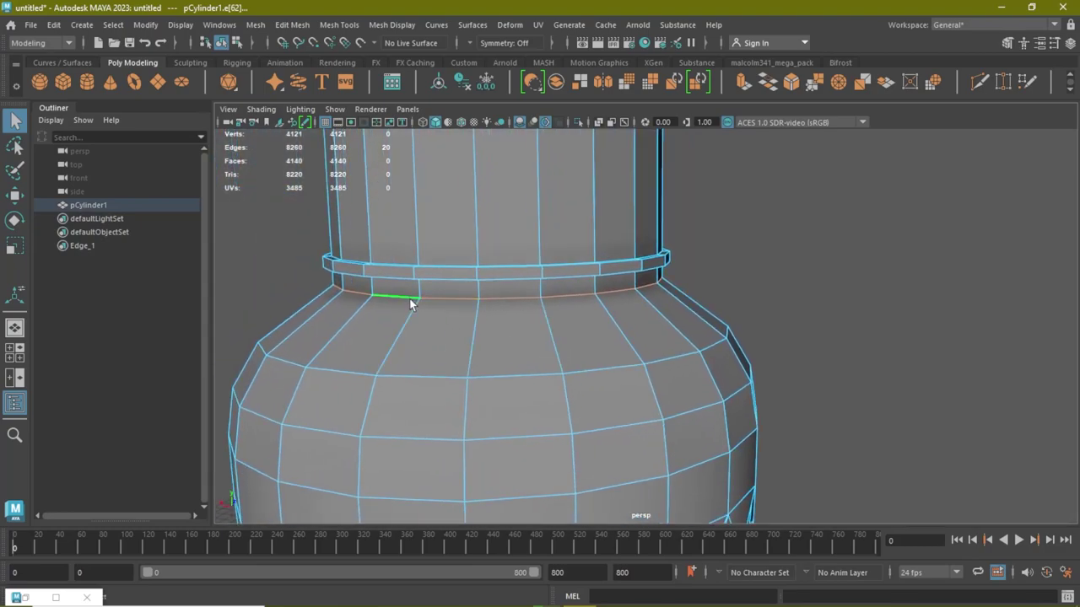
{"action": "left_click", "coordinate": [793, 83]}
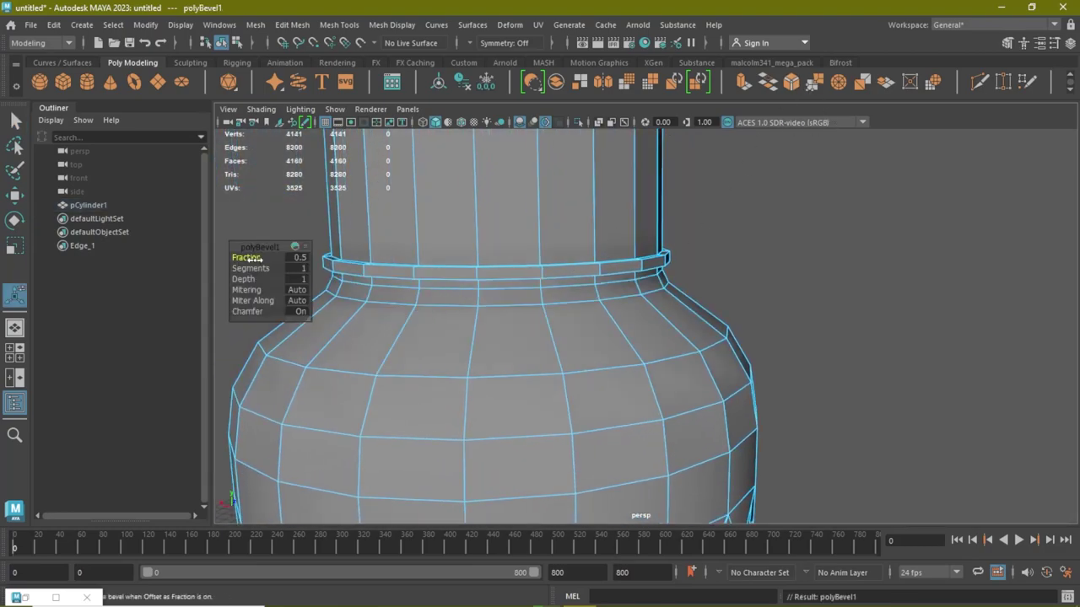
{"action": "mouse_move", "coordinate": [253, 259]}
{"action": "left_mouse_down"}
{"action": "mouse_move", "coordinate": [226, 267]}
{"action": "mouse_move", "coordinate": [585, 342]}
{"action": "mouse_move", "coordinate": [446, 337]}
{"action": "left_mouse_up"}
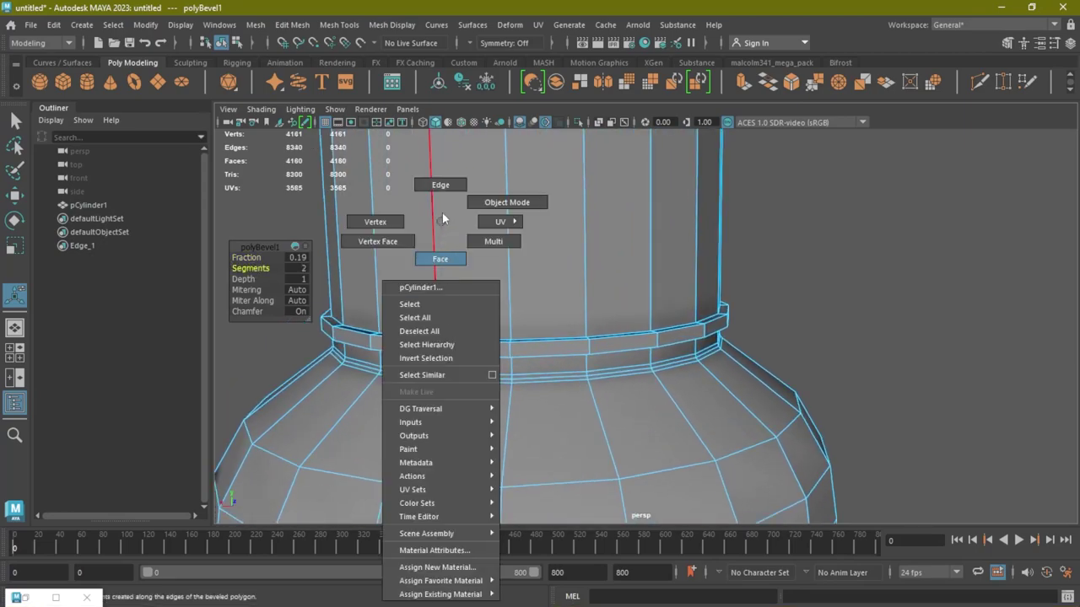
Step: Bevel the collar ring edge loop with Ctrl+B, ending at Fraction 0.4
{"action": "right_click_drag", "start_coordinate": [442, 222], "coordinate": [442, 187]}
{"action": "double_click", "coordinate": [379, 336]}
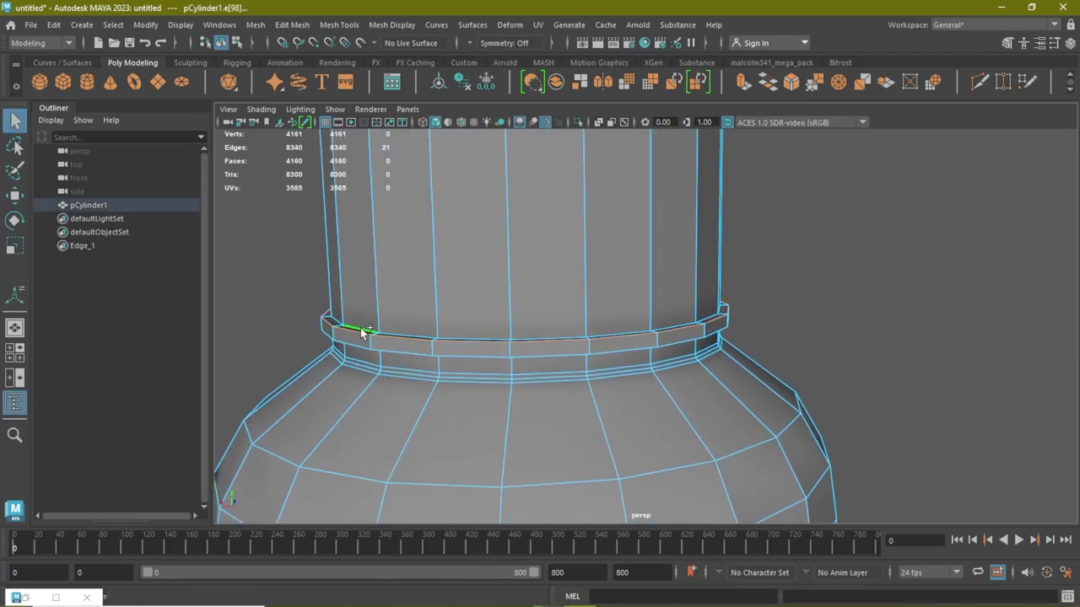
{"action": "mouse_move", "coordinate": [576, 333]}
{"action": "left_mouse_down", "text": "alt"}
{"action": "mouse_move", "coordinate": [573, 282]}
{"action": "mouse_move", "coordinate": [606, 390]}
{"action": "left_mouse_up", "text": "alt"}
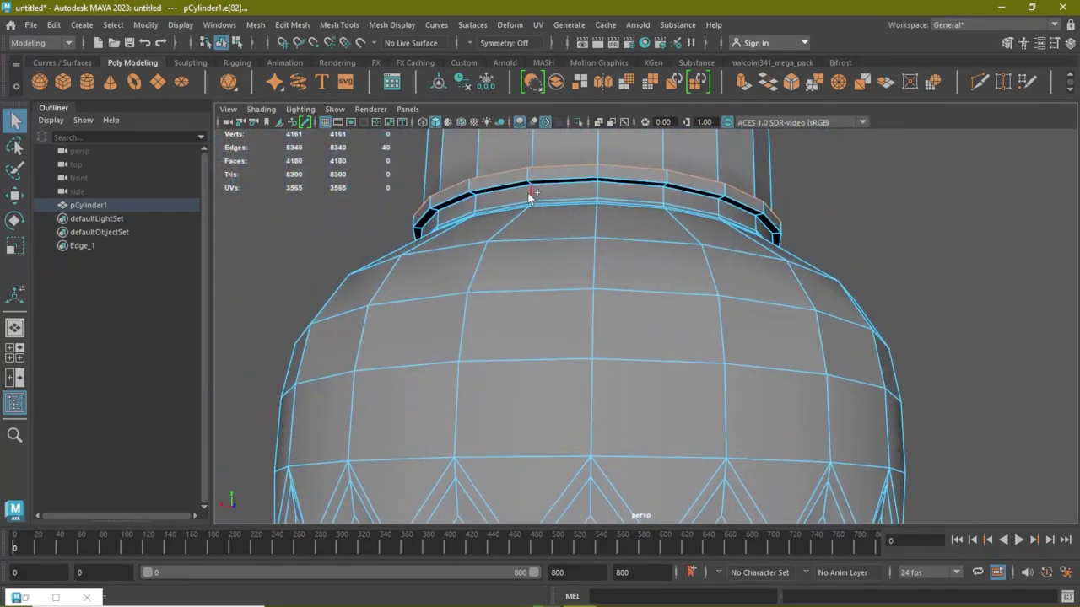
{"action": "mouse_move", "coordinate": [582, 268]}
{"action": "left_mouse_down", "text": "alt"}
{"action": "mouse_move", "coordinate": [552, 318]}
{"action": "mouse_move", "coordinate": [551, 222]}
{"action": "mouse_move", "coordinate": [596, 238]}
{"action": "left_mouse_up", "text": "alt"}
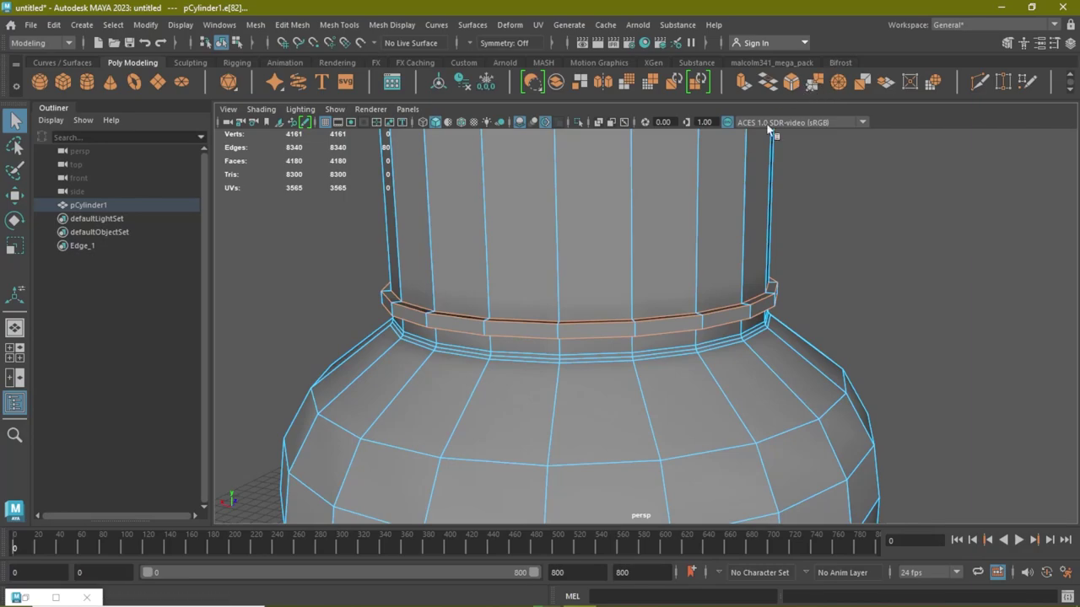
{"action": "key", "text": "ctrl+b"}
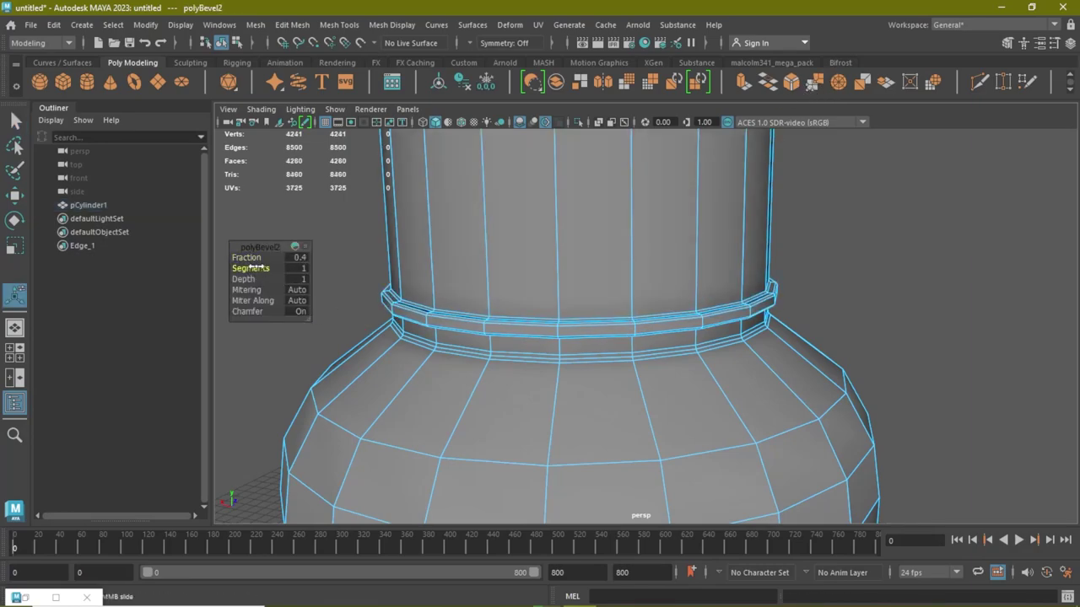
{"action": "key", "text": "F8"}
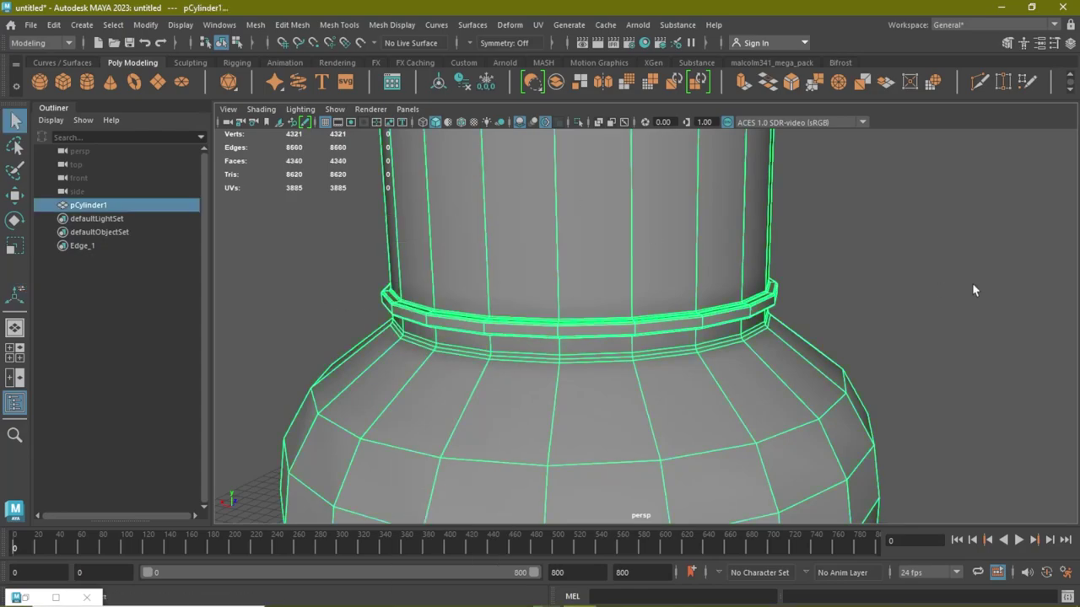
{"action": "left_click", "coordinate": [972, 282]}
{"action": "left_click", "coordinate": [658, 302]}
{"action": "scroll", "coordinate": [658, 301], "scroll_direction": "down", "scroll_amount": 5}
{"action": "left_click", "coordinate": [730, 310]}
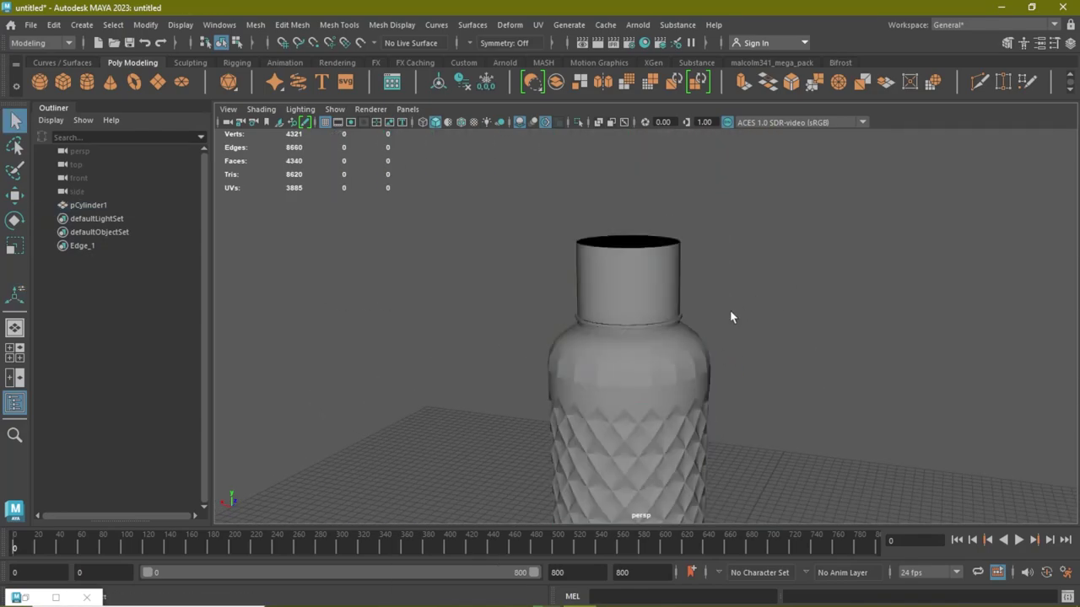
{"action": "mouse_move", "coordinate": [730, 310]}
{"action": "left_mouse_down", "text": "alt"}
{"action": "mouse_move", "coordinate": [683, 414]}
{"action": "mouse_move", "coordinate": [699, 313]}
{"action": "mouse_move", "coordinate": [766, 369]}
{"action": "mouse_move", "coordinate": [783, 340]}
{"action": "mouse_move", "coordinate": [858, 359]}
{"action": "left_mouse_up", "text": "alt"}
{"action": "scroll", "coordinate": [858, 359], "scroll_direction": "up", "scroll_amount": 3}
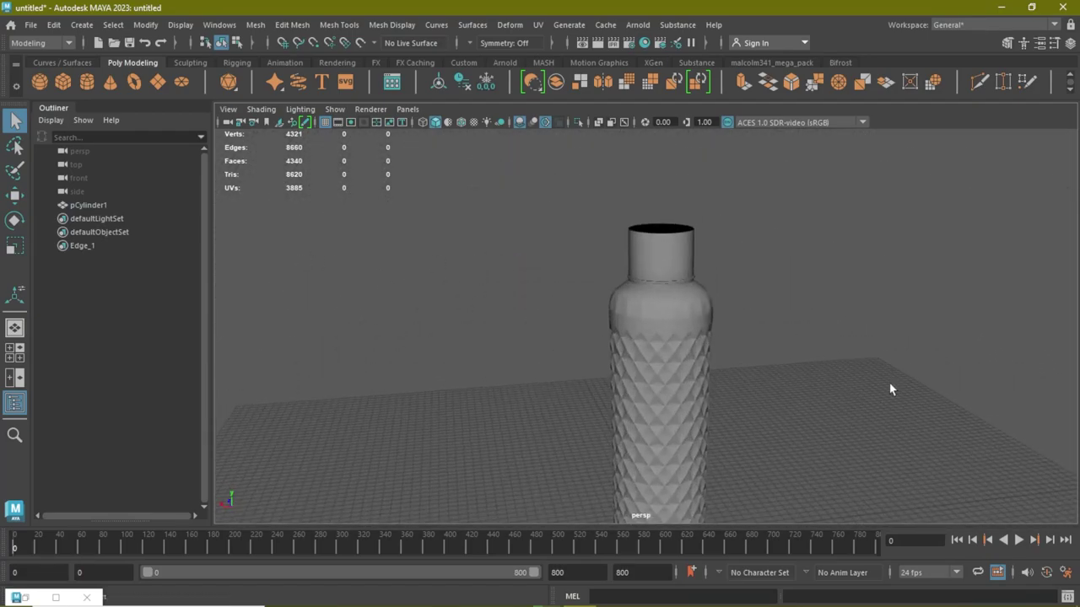
{"action": "scroll", "coordinate": [808, 379], "scroll_direction": "up", "scroll_amount": 3}
{"action": "left_click", "coordinate": [548, 326]}
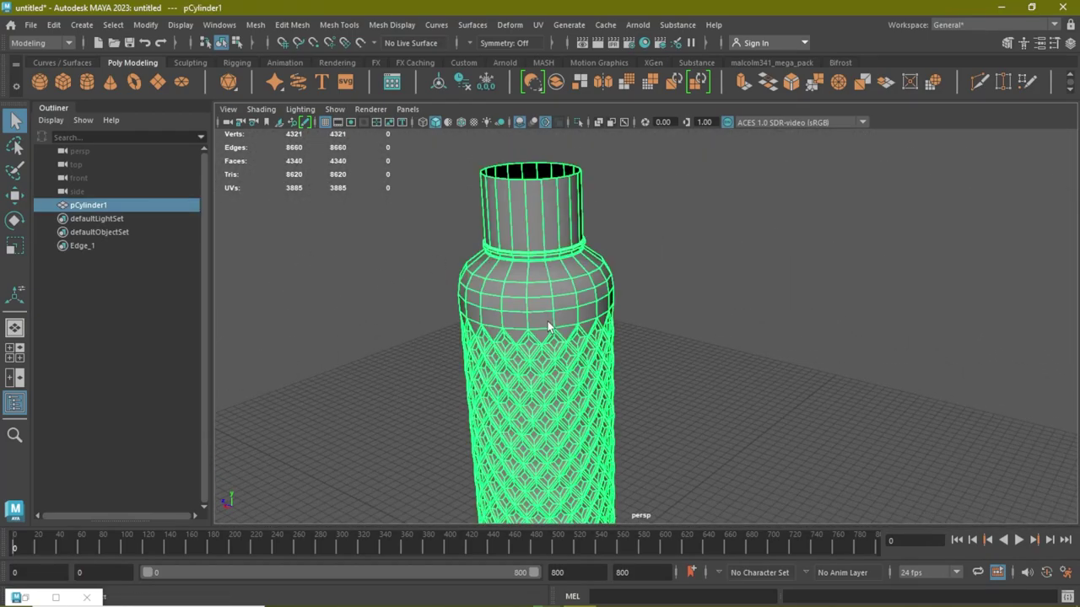
{"action": "left_click", "coordinate": [688, 296]}
{"action": "left_click", "coordinate": [569, 319]}
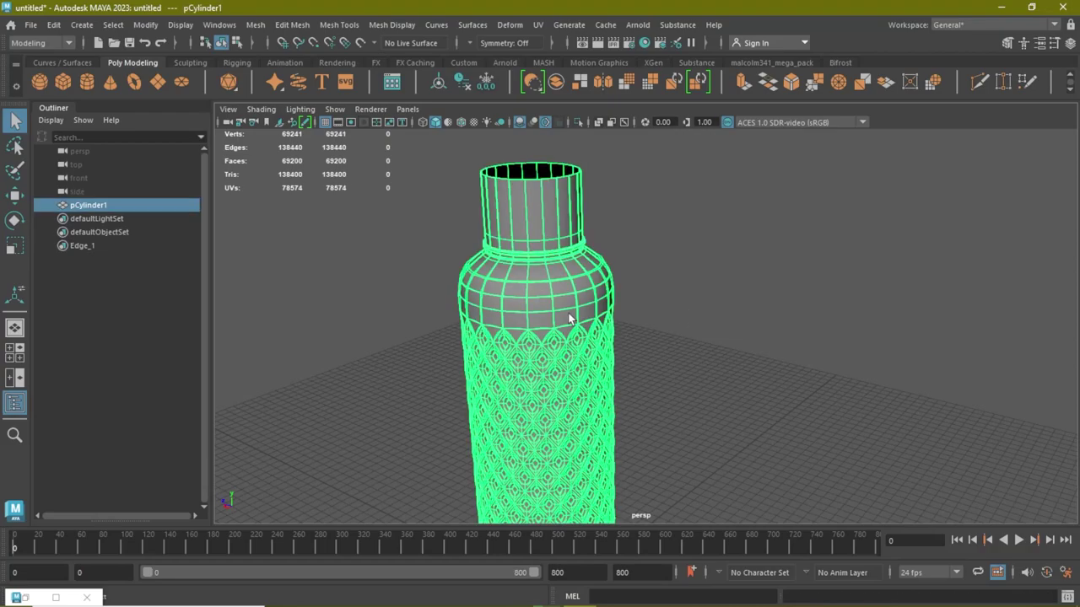
{"action": "left_click", "coordinate": [713, 295]}
{"action": "scroll", "coordinate": [490, 306], "scroll_direction": "down", "scroll_amount": 3}
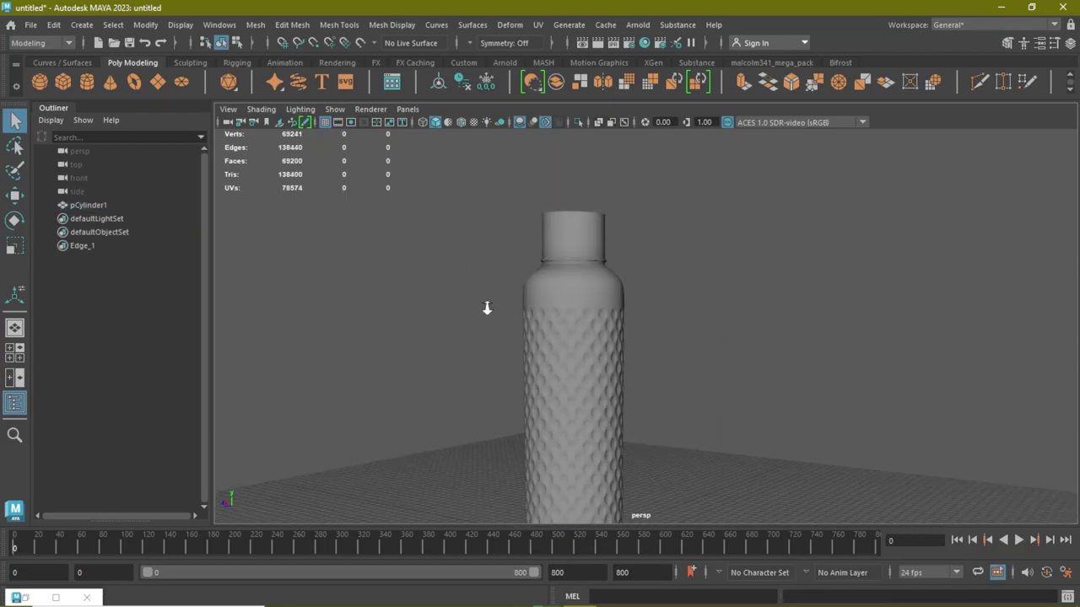
{"action": "mouse_move", "coordinate": [490, 306]}
{"action": "left_mouse_down", "text": "alt"}
{"action": "mouse_move", "coordinate": [896, 338]}
{"action": "mouse_move", "coordinate": [654, 335]}
{"action": "left_mouse_up", "text": "alt"}
{"action": "scroll", "coordinate": [711, 378], "scroll_direction": "up", "scroll_amount": 3}
{"action": "left_click", "coordinate": [629, 328]}
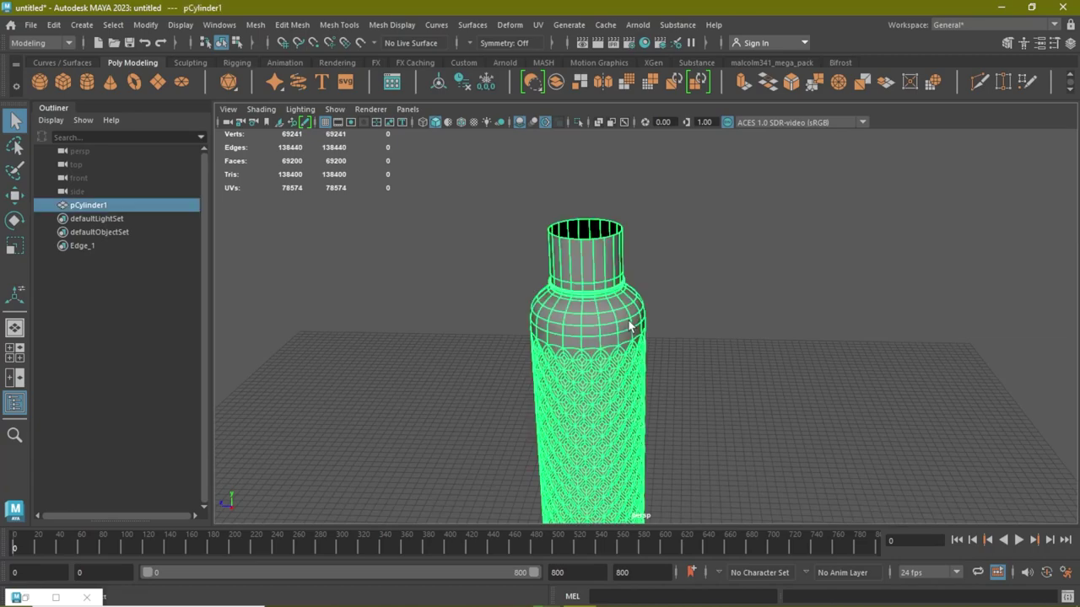
{"action": "left_click", "coordinate": [664, 276]}
{"action": "key", "text": "space"}
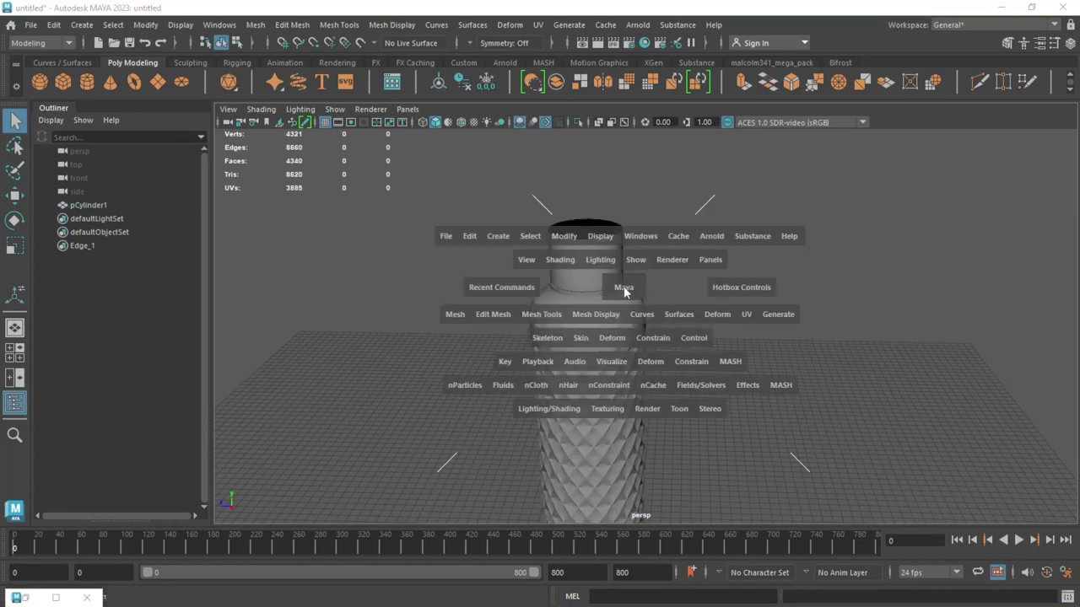
{"action": "key", "text": "space"}
{"action": "scroll", "coordinate": [650, 294], "scroll_direction": "down", "scroll_amount": 1}
{"action": "scroll", "coordinate": [464, 234], "scroll_direction": "down", "scroll_amount": 2}
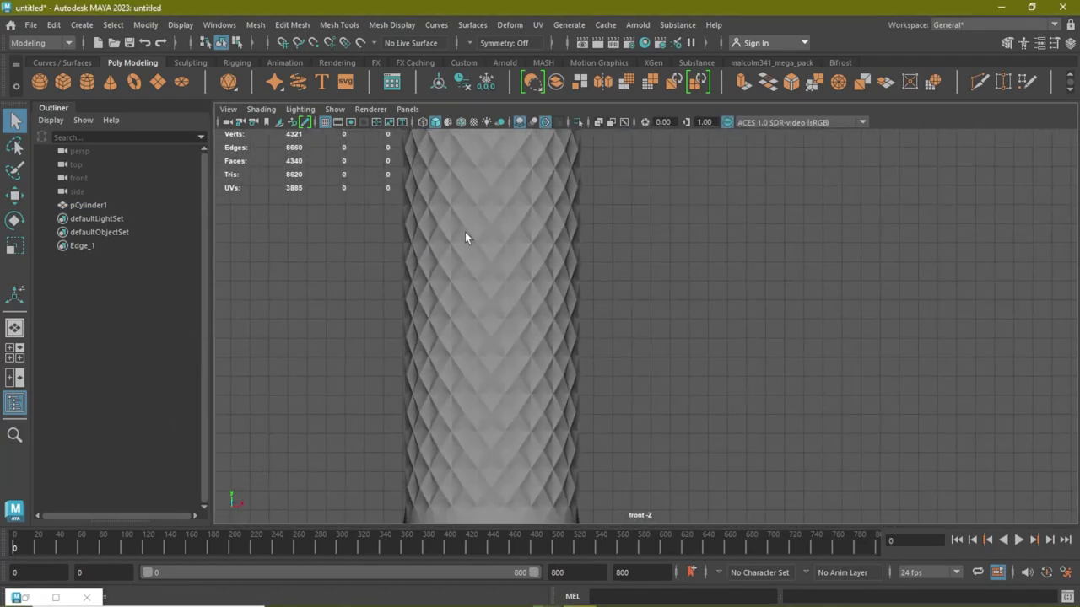
{"action": "middle_click_drag", "start_coordinate": [465, 234], "coordinate": [672, 335], "text": "alt"}
{"action": "scroll", "coordinate": [853, 358], "scroll_direction": "up", "scroll_amount": 2}
{"action": "left_click", "coordinate": [606, 300]}
Step: Select the 20 faces at the neck top and duplicate them with Edit Mesh > Duplicate
{"action": "right_click", "coordinate": [615, 221]}
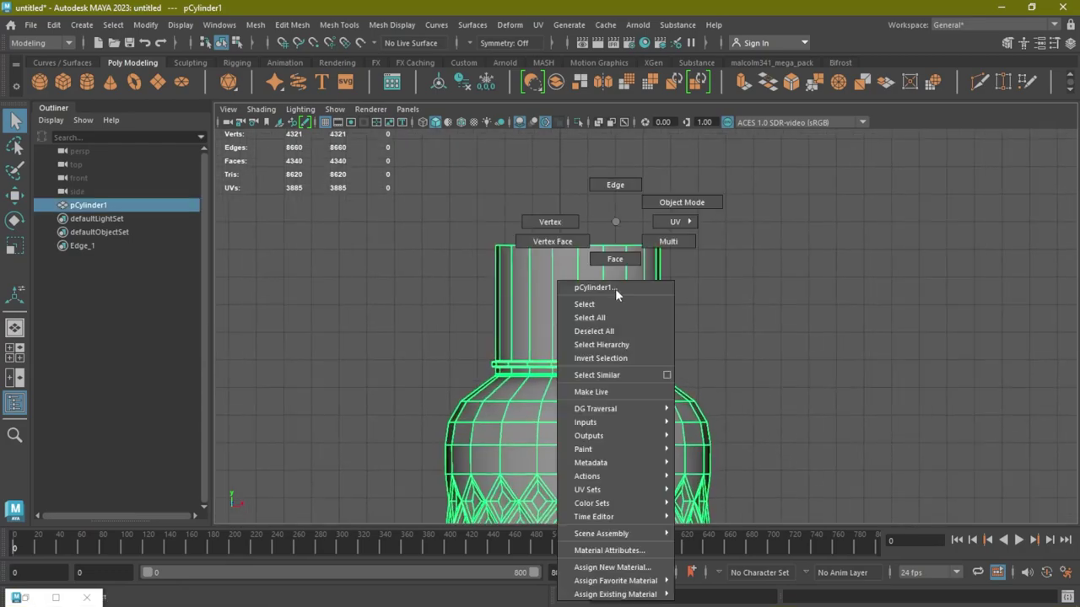
{"action": "left_click", "coordinate": [550, 221]}
{"action": "left_click_drag", "start_coordinate": [373, 193], "coordinate": [672, 272]}
{"action": "key", "text": "w"}
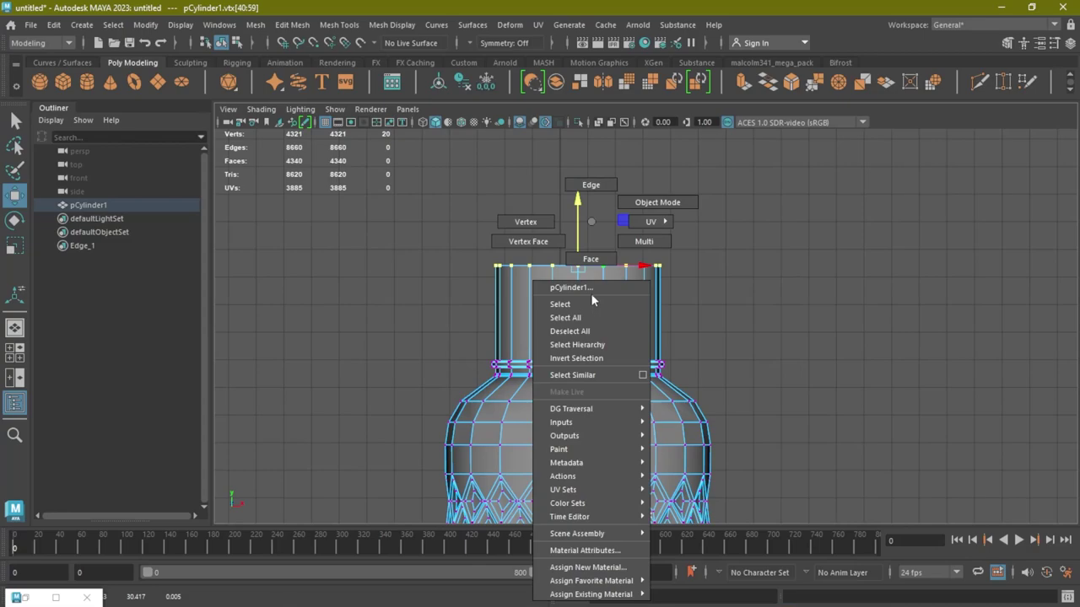
{"action": "right_click_drag", "start_coordinate": [582, 257], "coordinate": [590, 292]}
{"action": "double_click", "coordinate": [560, 290]}
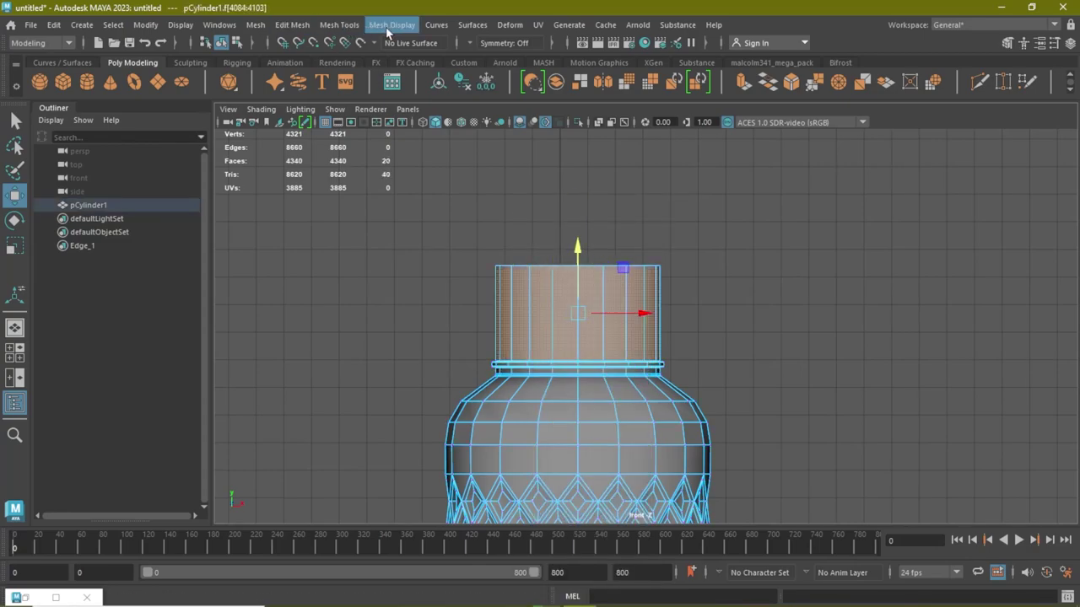
{"action": "left_click", "coordinate": [292, 24]}
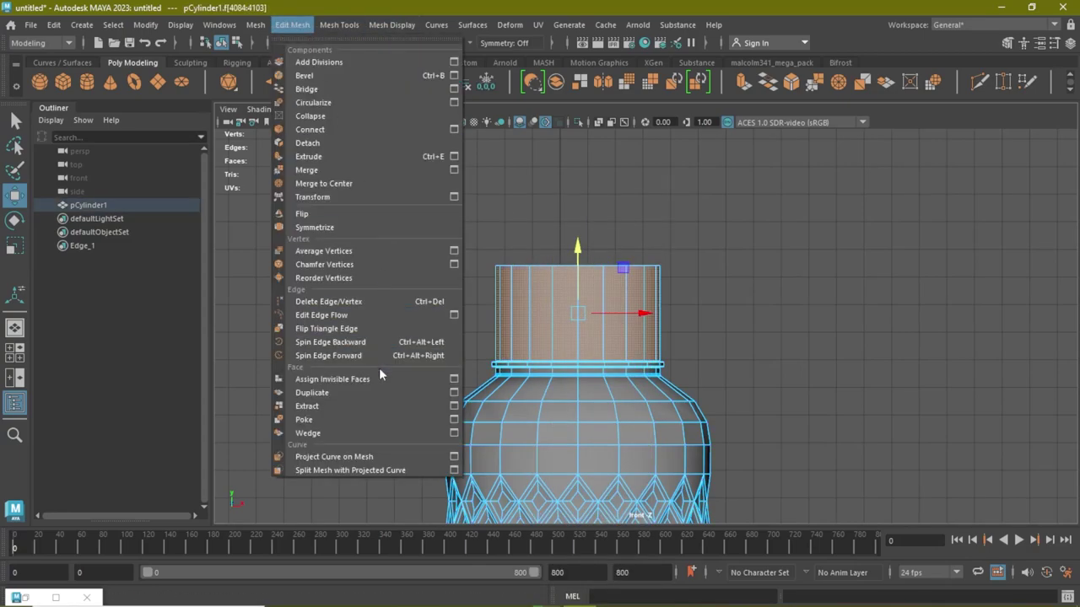
{"action": "left_click", "coordinate": [344, 394]}
Step: Select the new polySurface2 in Object Mode and adjust its pivot, undoing a trial extrusion
{"action": "right_click_drag", "start_coordinate": [530, 285], "coordinate": [590, 203]}
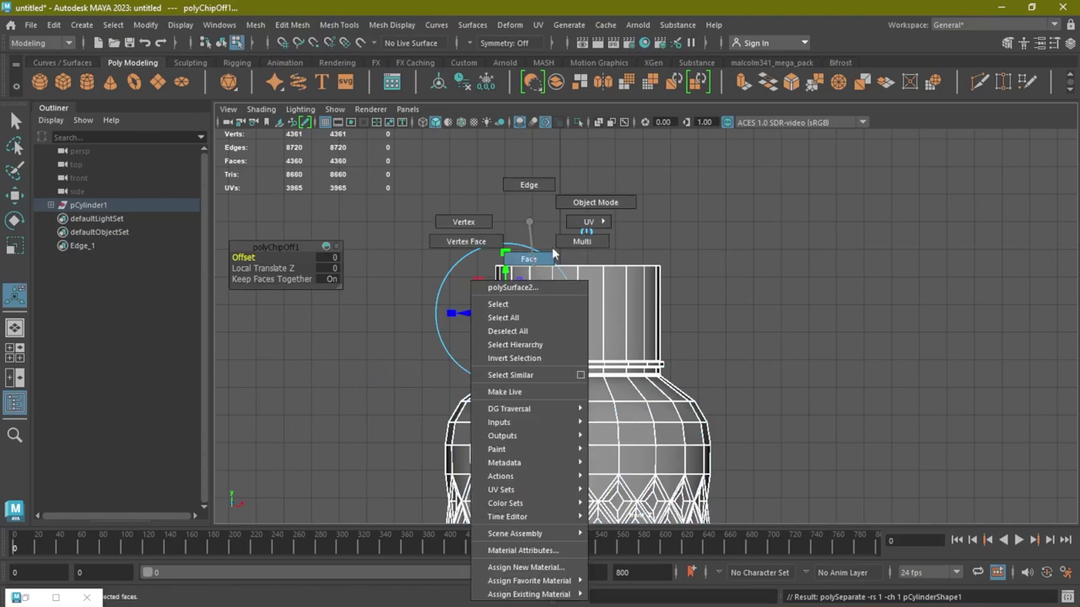
{"action": "left_click", "coordinate": [555, 286]}
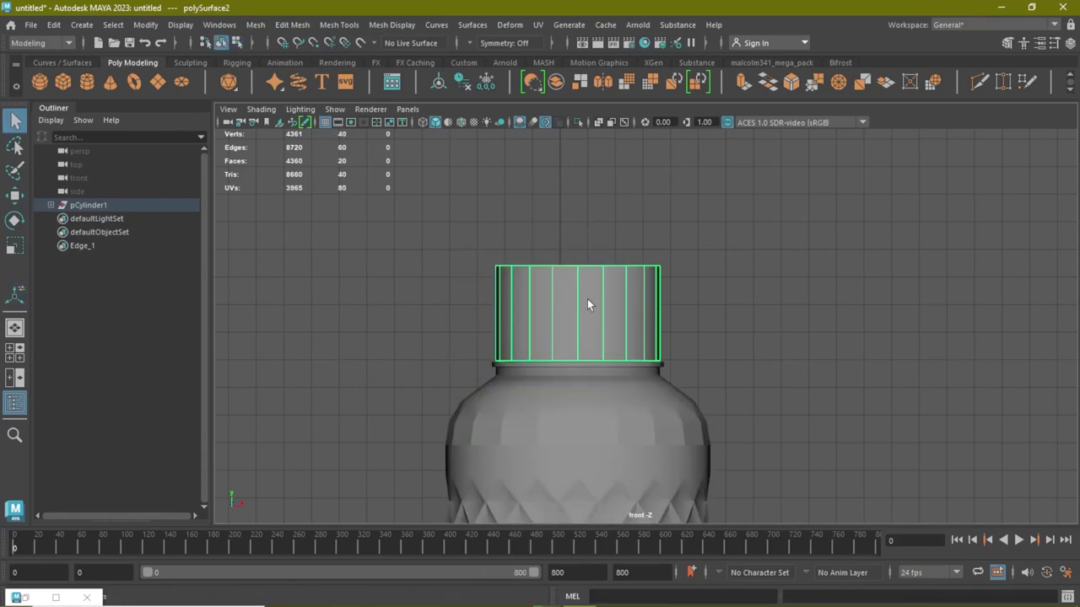
{"action": "key", "text": "r"}
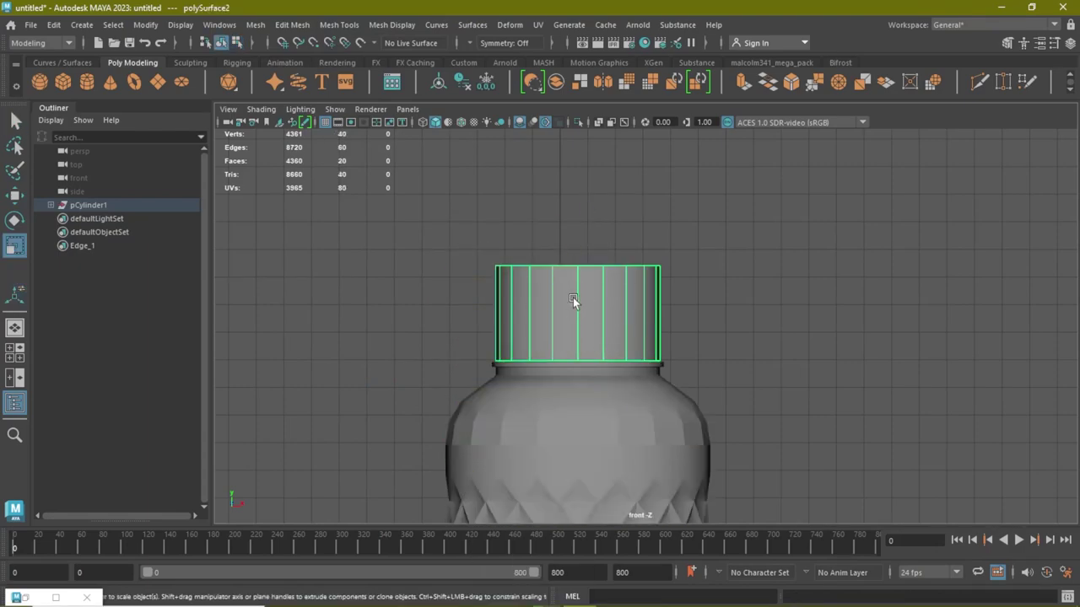
{"action": "key", "text": "w"}
{"action": "left_click", "coordinate": [157, 31]}
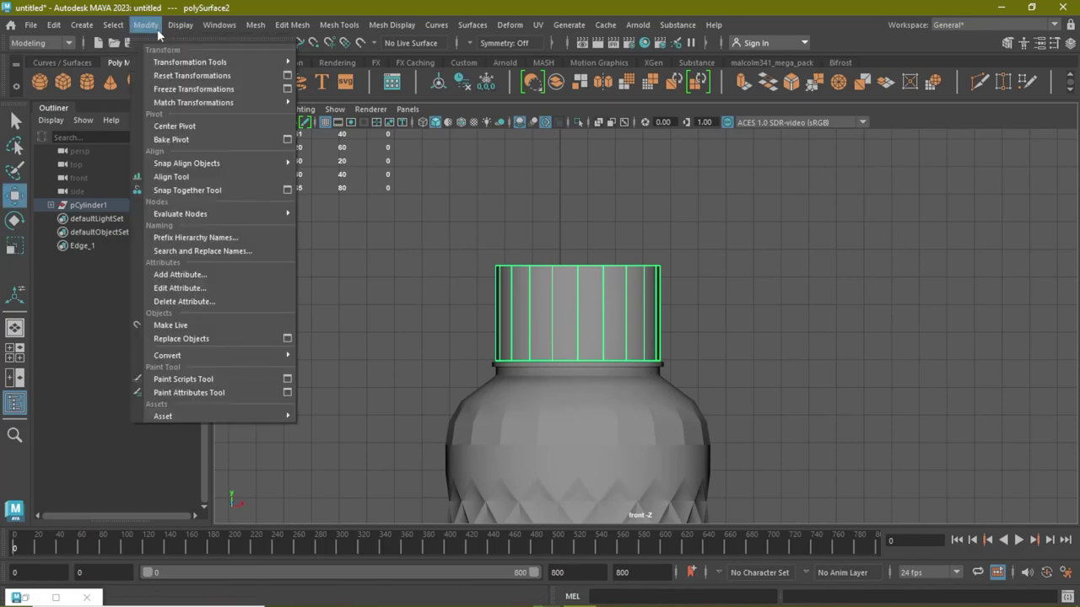
{"action": "left_click", "coordinate": [194, 140]}
{"action": "key", "text": "ctrl+e"}
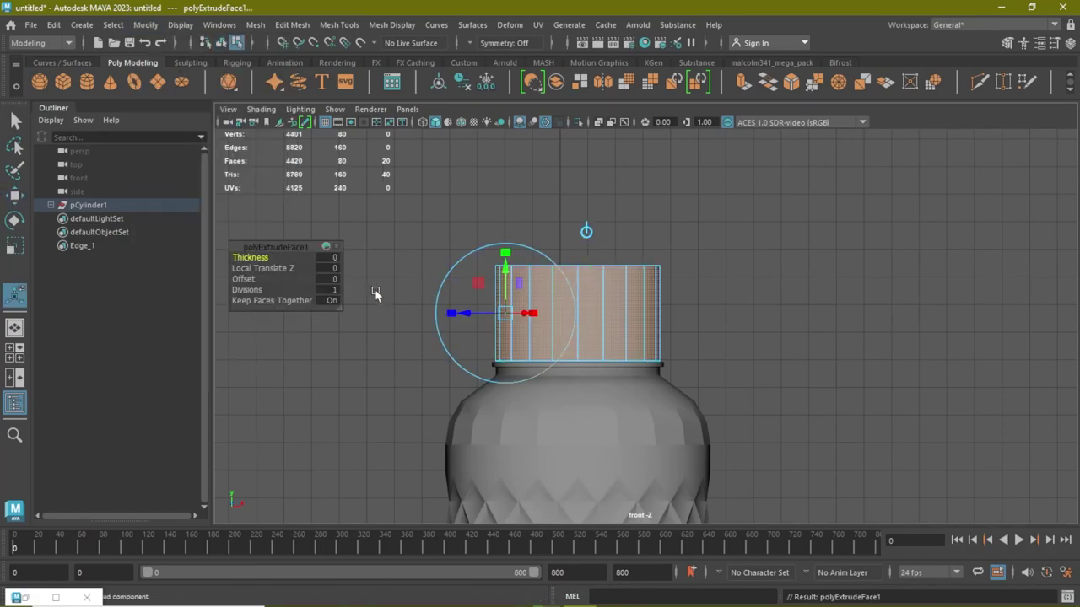
{"action": "key", "text": "ctrl+z"}
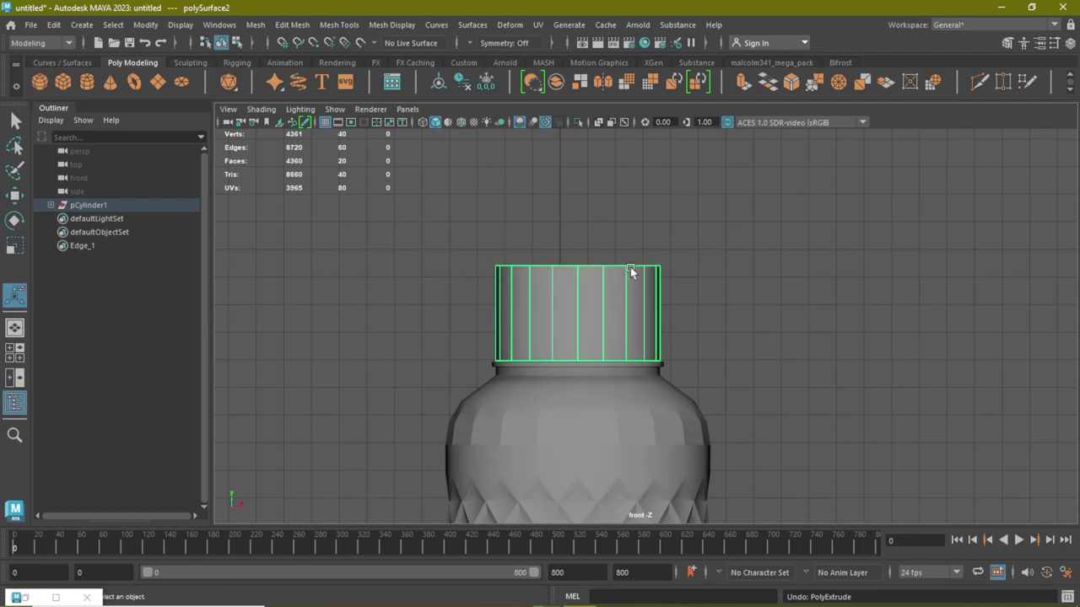
{"action": "key", "text": "space"}
{"action": "key", "text": "space"}
{"action": "scroll", "coordinate": [489, 299], "scroll_direction": "up", "scroll_amount": 3}
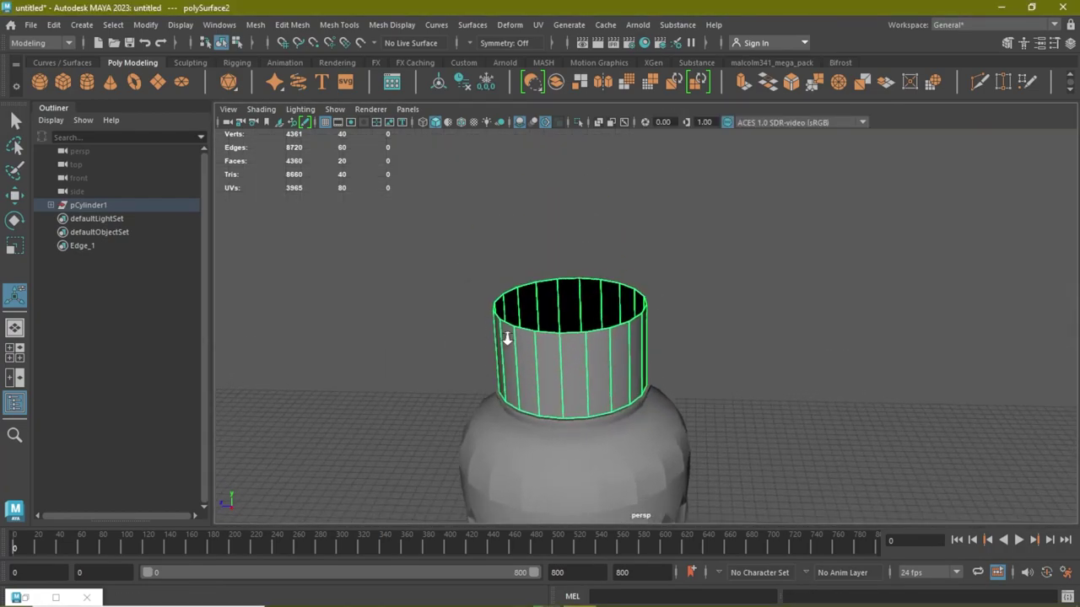
Step: Extrude the cap's top rim edge and pull it inward to form a rim
{"action": "scroll", "coordinate": [506, 338], "scroll_direction": "up", "scroll_amount": 2}
{"action": "right_click_drag", "start_coordinate": [579, 244], "coordinate": [579, 181]}
{"action": "left_click", "coordinate": [510, 340]}
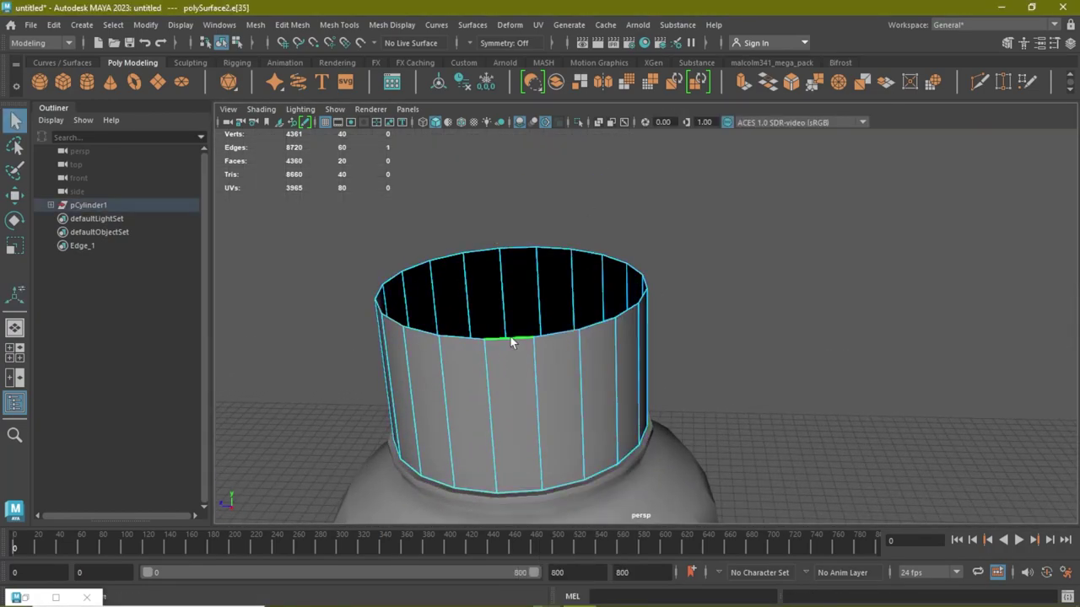
{"action": "key", "text": "ctrl+e"}
{"action": "key", "text": "w"}
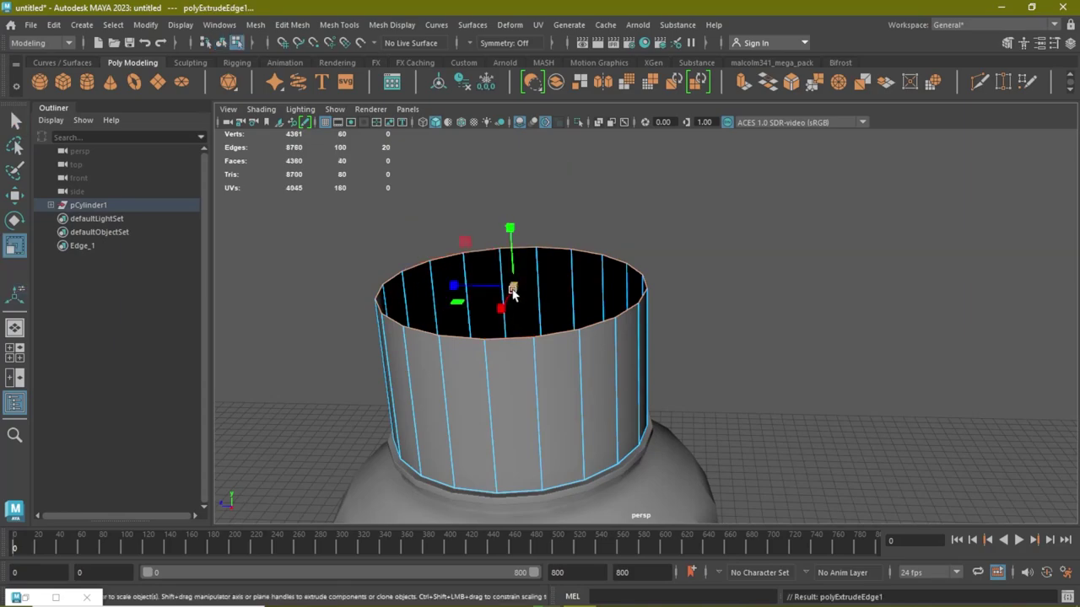
{"action": "middle_click_drag", "start_coordinate": [513, 289], "coordinate": [525, 278], "text": "ctrl"}
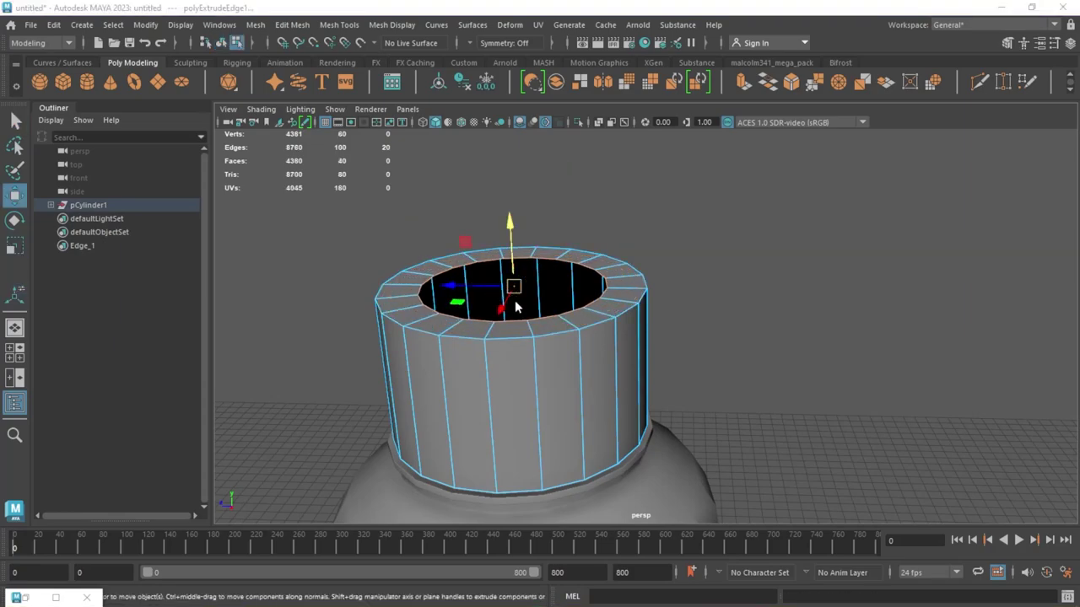
{"action": "key", "text": "space"}
{"action": "key", "text": "space"}
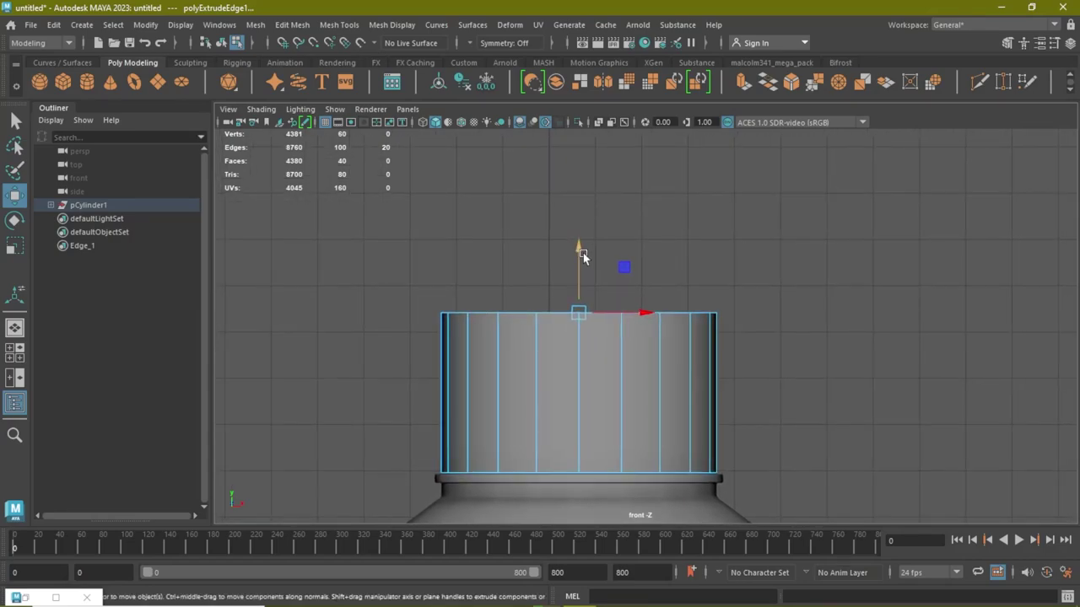
{"action": "key", "text": "space"}
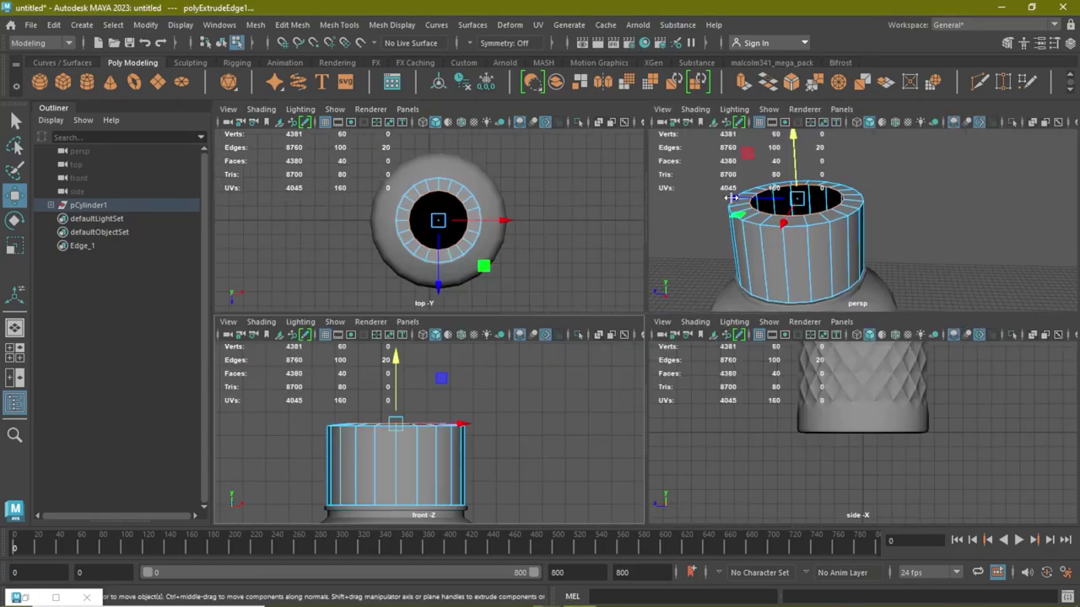
{"action": "key", "text": "space"}
Step: Extrude the rim edge twice more, shrinking each new ring inward to narrow the opening
{"action": "key", "text": "ctrl+e"}
{"action": "left_click_drag", "start_coordinate": [583, 253], "coordinate": [408, 286]}
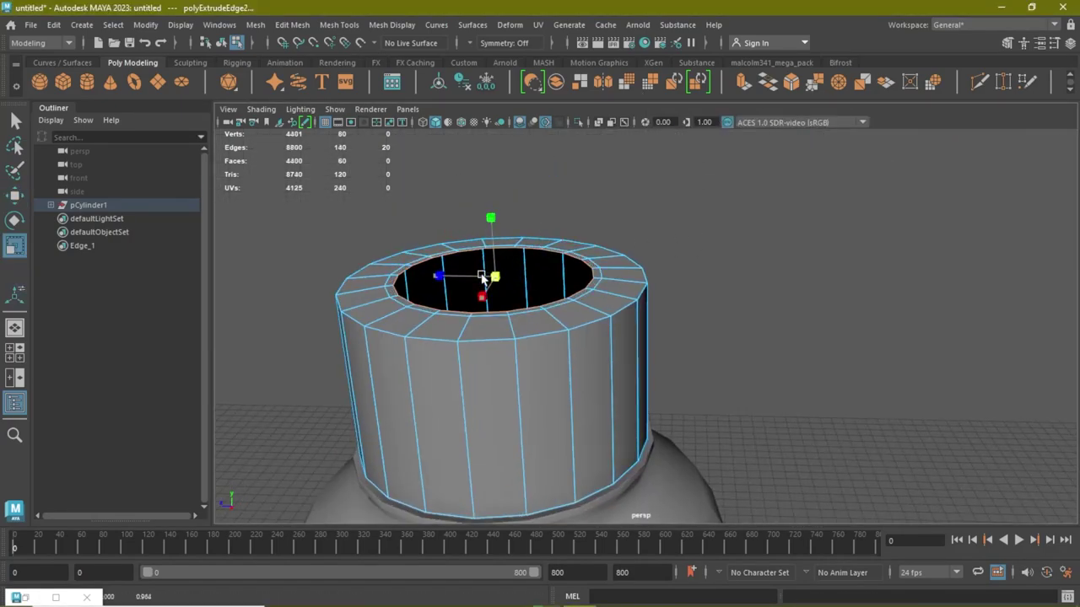
{"action": "key", "text": "space"}
{"action": "key", "text": "space"}
{"action": "key", "text": "w"}
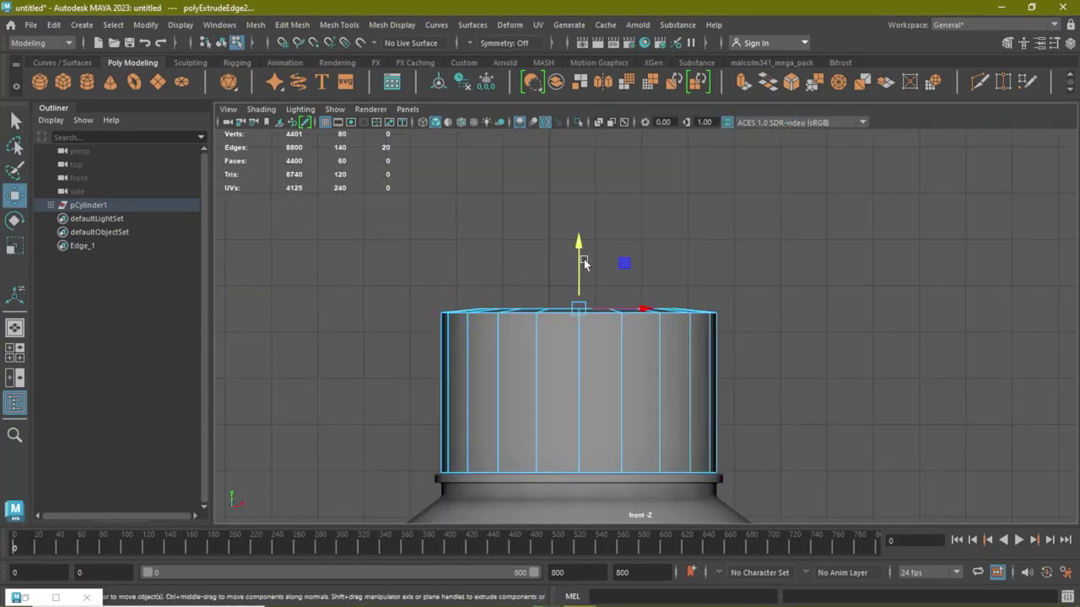
{"action": "left_click_drag", "start_coordinate": [574, 244], "coordinate": [575, 242]}
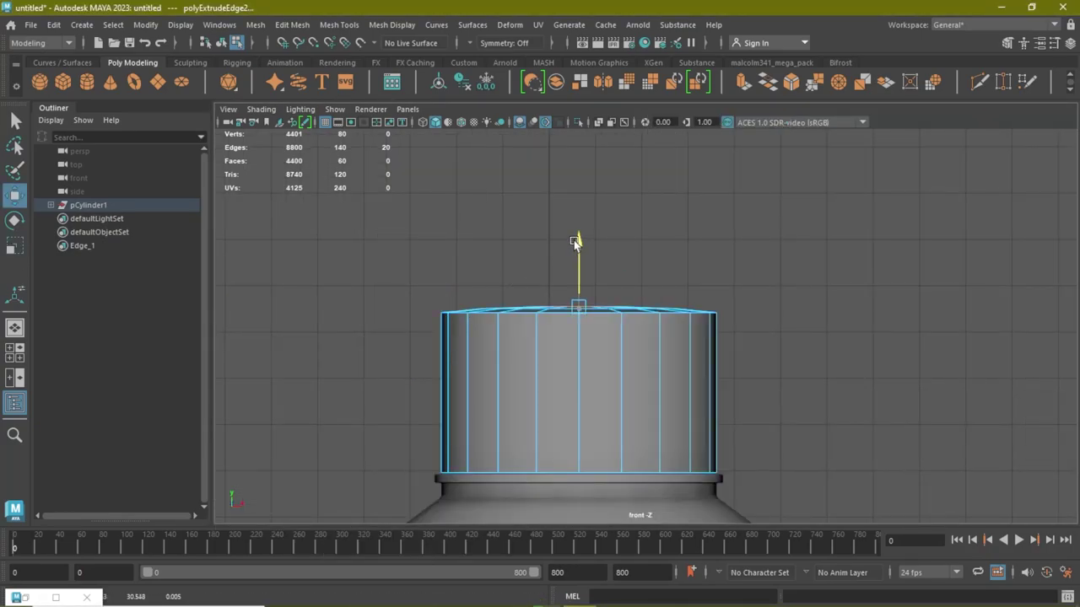
{"action": "key", "text": "space"}
{"action": "key", "text": "space"}
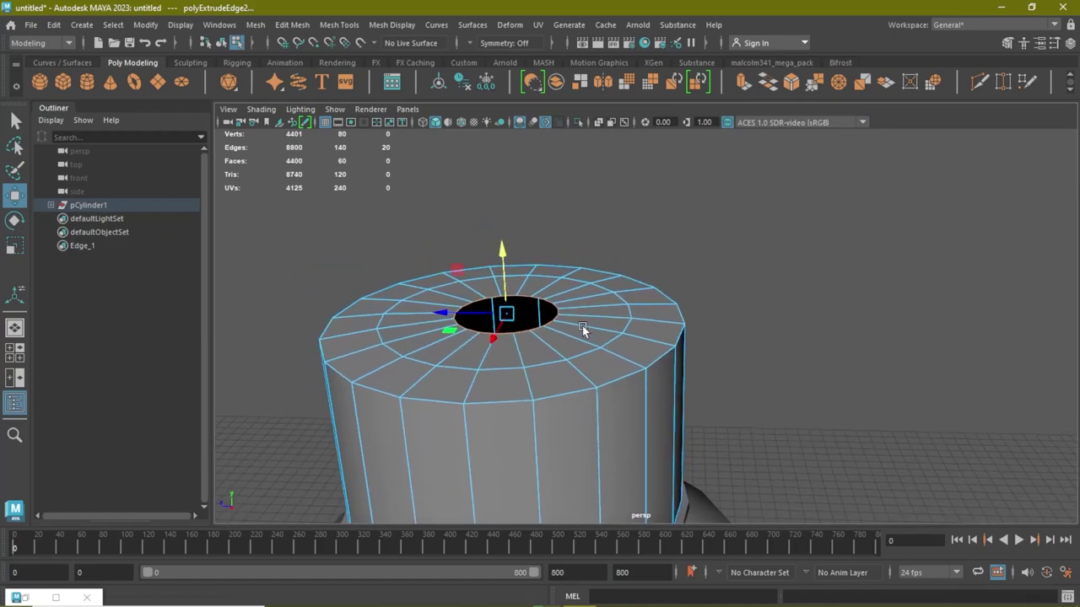
{"action": "key", "text": "ctrl+e"}
{"action": "key", "text": "r"}
{"action": "key", "text": "w"}
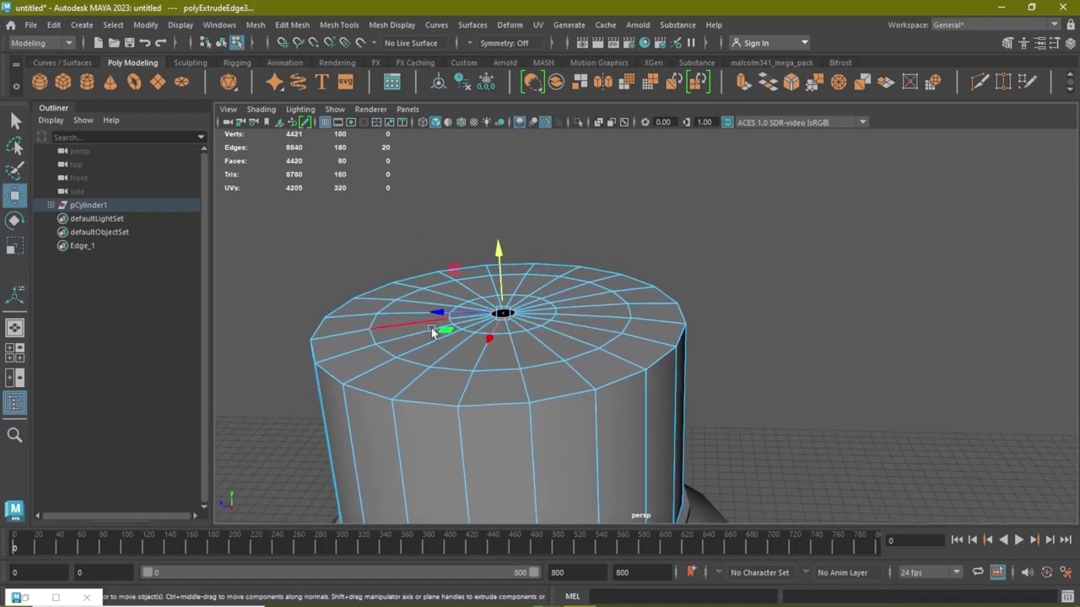
{"action": "scroll", "coordinate": [523, 388], "scroll_direction": "up", "scroll_amount": 3}
{"action": "scroll", "coordinate": [590, 388], "scroll_direction": "up", "scroll_amount": 3}
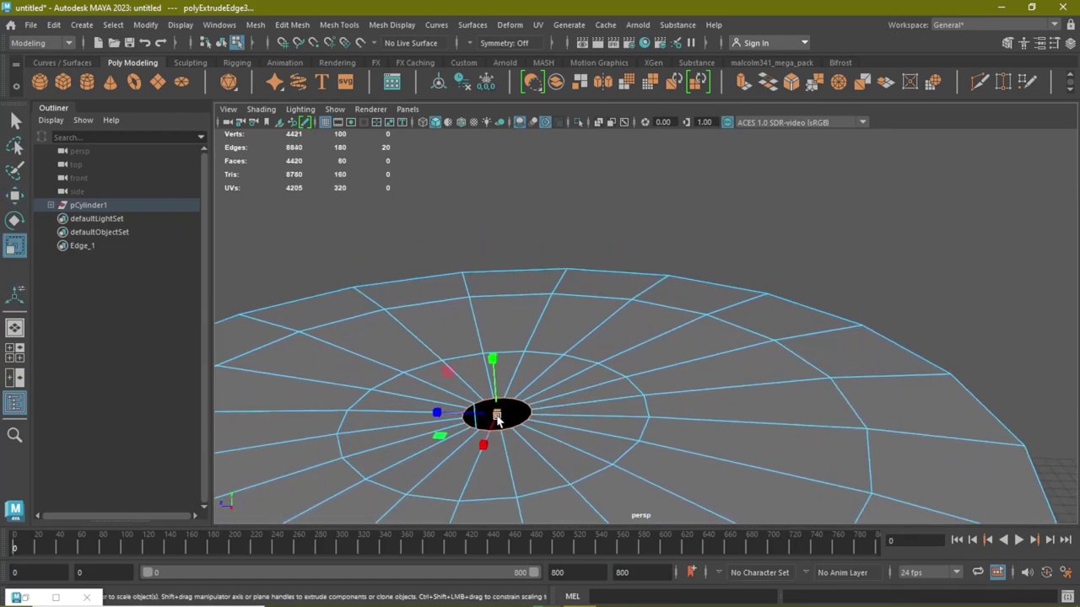
Step: Merge the vertex ring around the centre hole into a single vertex with Edit Mesh > Merge
{"action": "right_click", "coordinate": [453, 399]}
{"action": "left_click", "coordinate": [390, 242]}
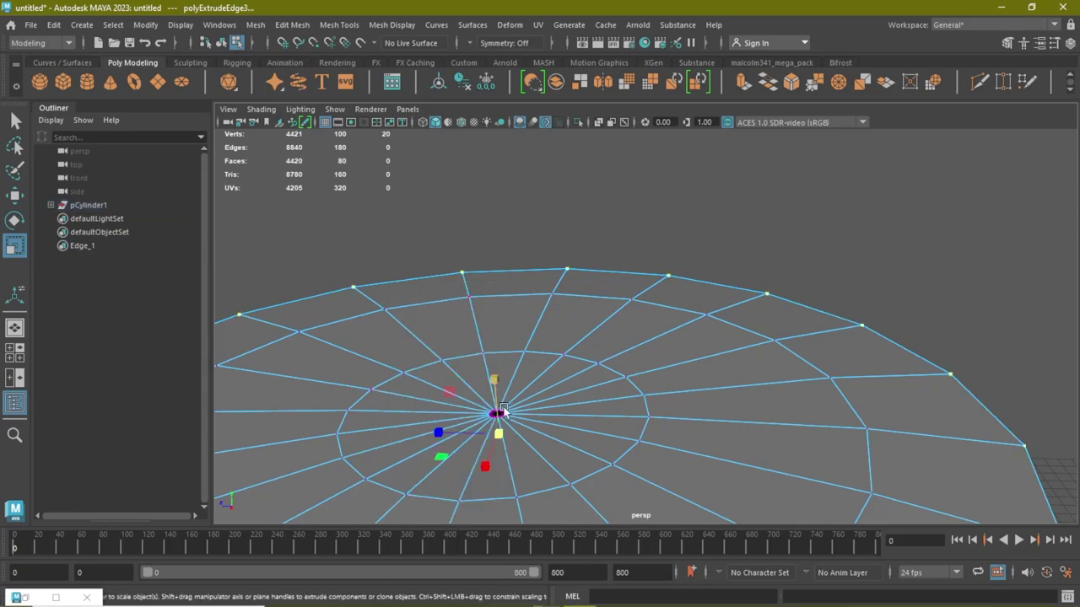
{"action": "left_click_drag", "start_coordinate": [513, 405], "coordinate": [479, 428]}
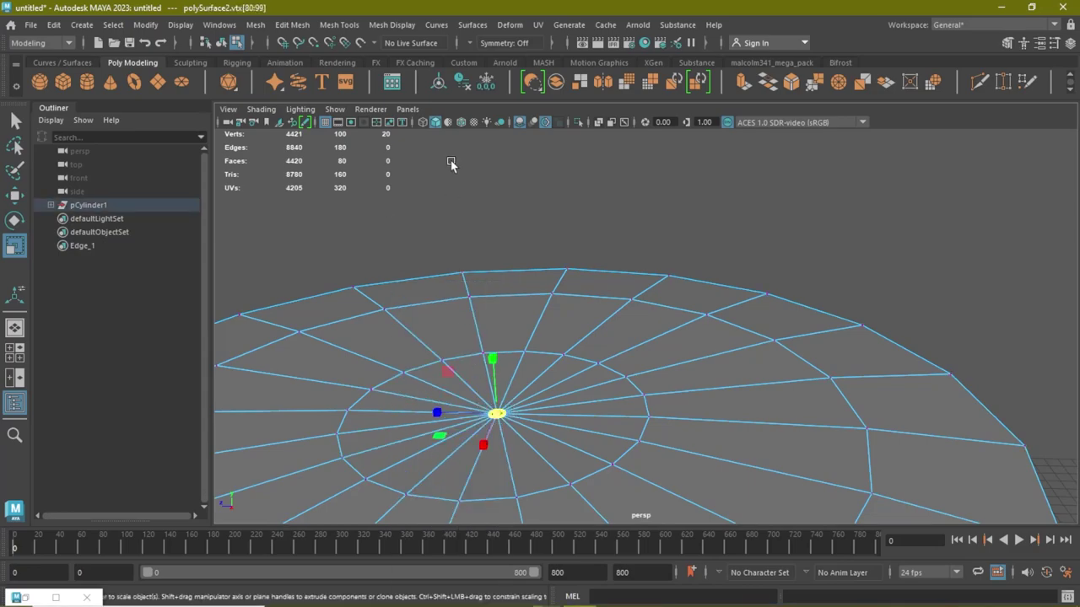
{"action": "left_click", "coordinate": [309, 34]}
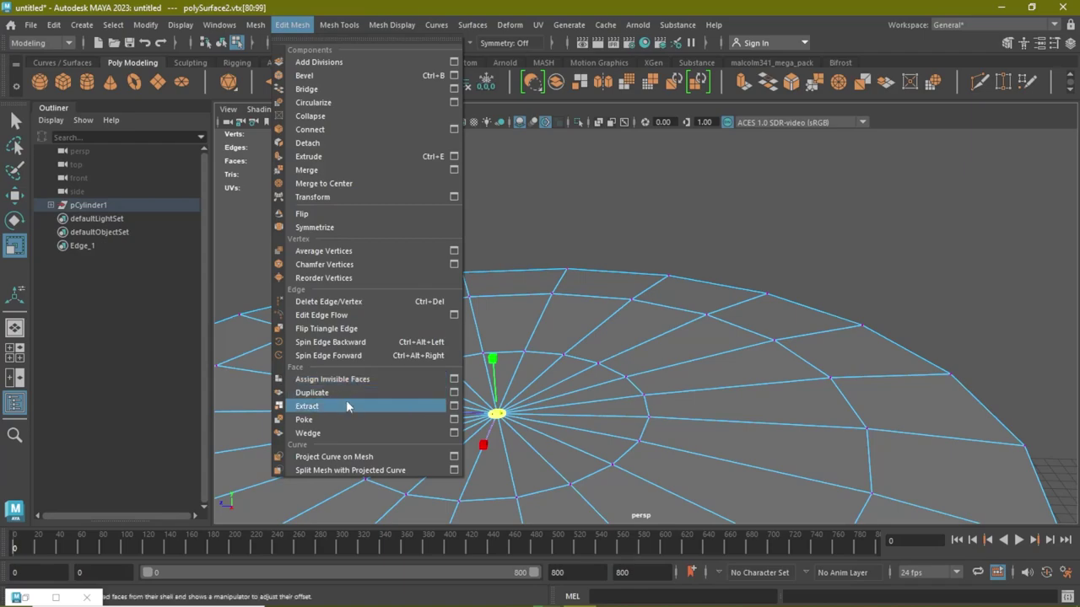
{"action": "left_click", "coordinate": [335, 172]}
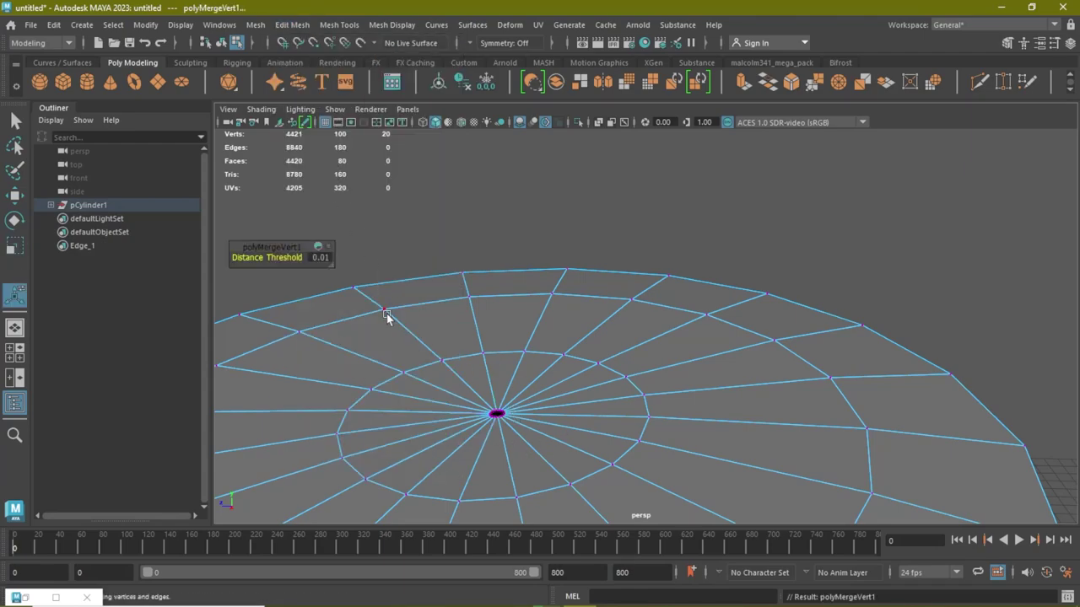
{"action": "scroll", "coordinate": [556, 353], "scroll_direction": "down", "scroll_amount": 5}
{"action": "mouse_move", "coordinate": [666, 424]}
{"action": "left_mouse_down", "text": "alt"}
{"action": "mouse_move", "coordinate": [647, 410]}
{"action": "mouse_move", "coordinate": [665, 397]}
{"action": "left_mouse_up", "text": "alt"}
{"action": "right_click", "coordinate": [591, 220]}
{"action": "left_click", "coordinate": [590, 185]}
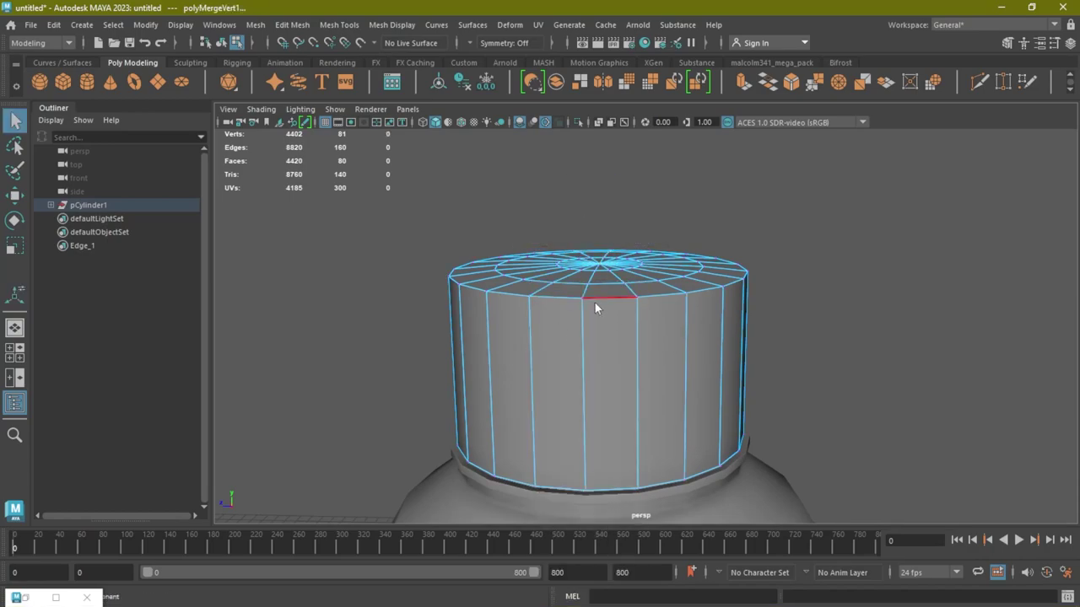
Step: Extrude the whole cap object with Ctrl+E at a thickness of 0.11
{"action": "right_click", "coordinate": [597, 221]}
{"action": "left_click", "coordinate": [667, 202]}
{"action": "scroll", "coordinate": [592, 390], "scroll_direction": "up", "scroll_amount": 1}
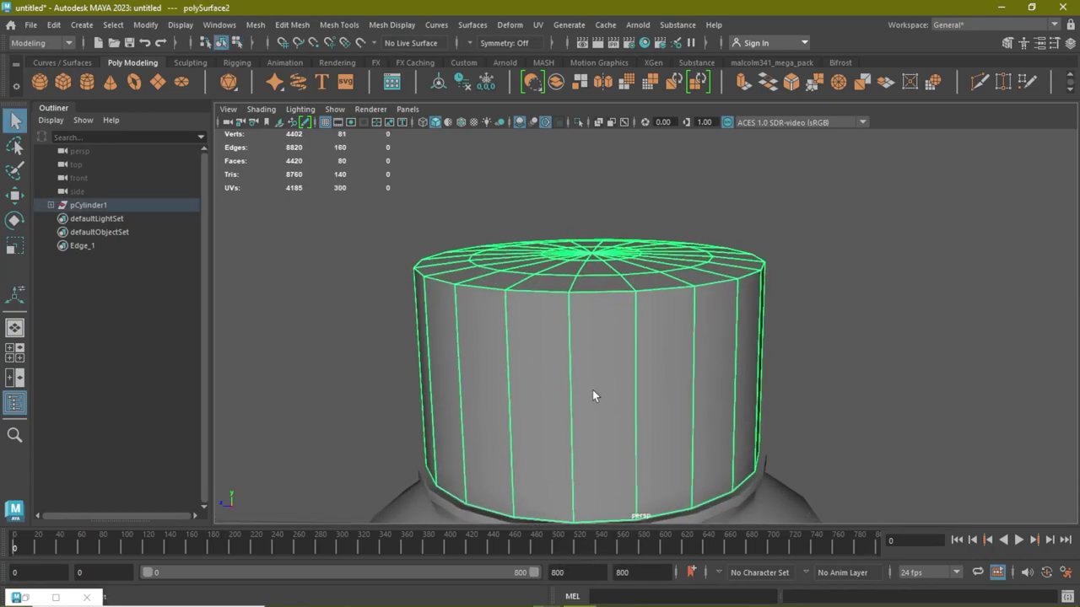
{"action": "scroll", "coordinate": [592, 384], "scroll_direction": "up", "scroll_amount": 3}
{"action": "scroll", "coordinate": [592, 379], "scroll_direction": "down", "scroll_amount": 3}
{"action": "key", "text": "ctrl+e"}
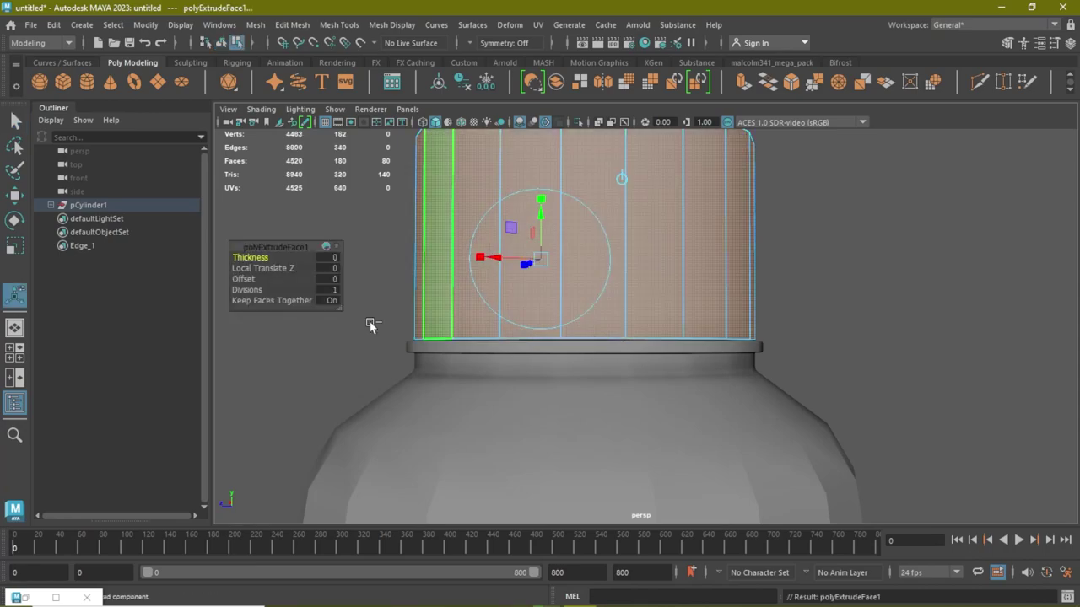
{"action": "middle_click_drag", "start_coordinate": [251, 255], "coordinate": [264, 256]}
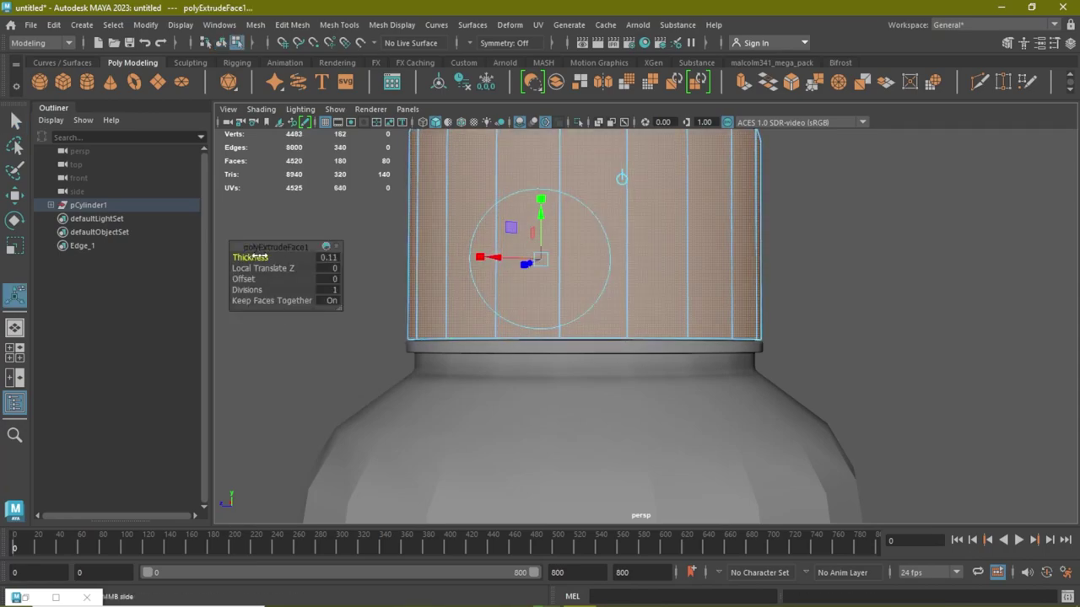
Step: Increase the cap's wall thickness to about 0.14 and return to Object Mode
{"action": "key", "text": "space"}
{"action": "key", "text": "space"}
{"action": "scroll", "coordinate": [545, 434], "scroll_direction": "up", "scroll_amount": 2}
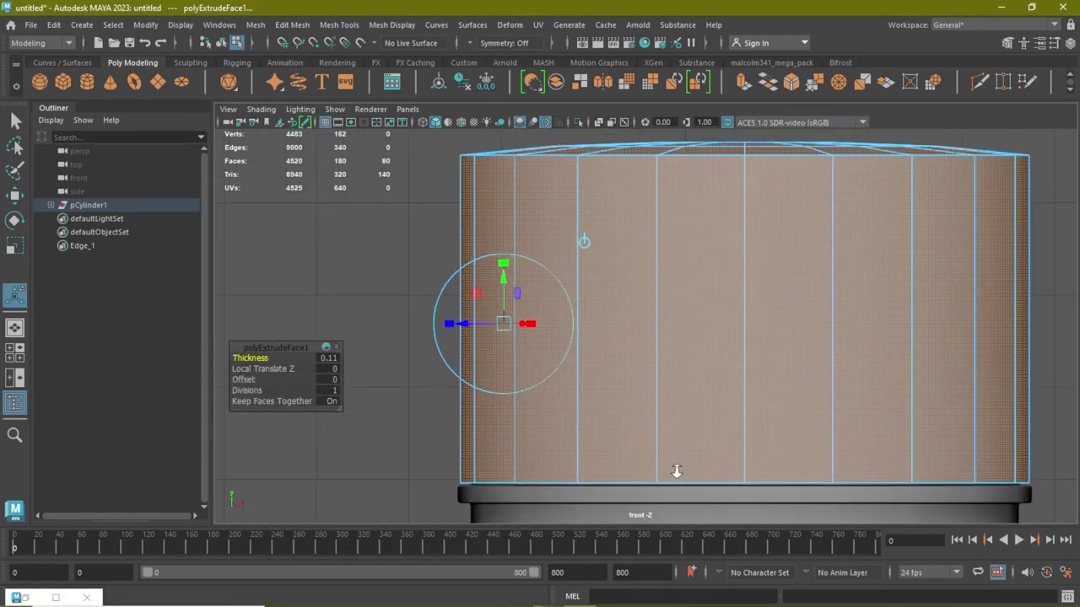
{"action": "scroll", "coordinate": [675, 470], "scroll_direction": "up", "scroll_amount": 2}
{"action": "scroll", "coordinate": [724, 347], "scroll_direction": "up", "scroll_amount": 2}
{"action": "scroll", "coordinate": [724, 348], "scroll_direction": "up", "scroll_amount": 2}
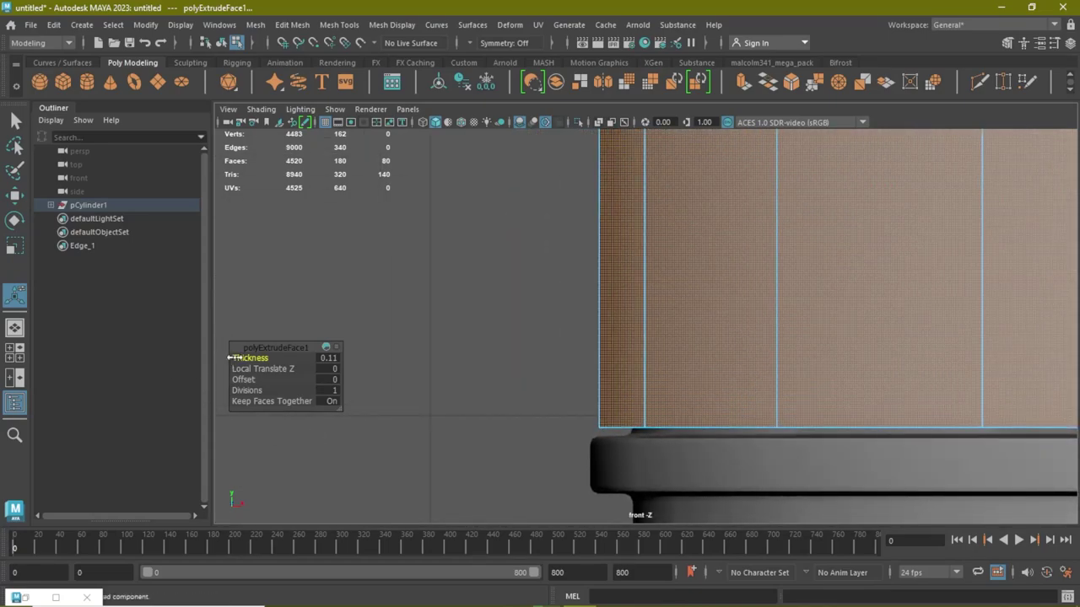
{"action": "middle_click_drag", "start_coordinate": [256, 355], "coordinate": [253, 355]}
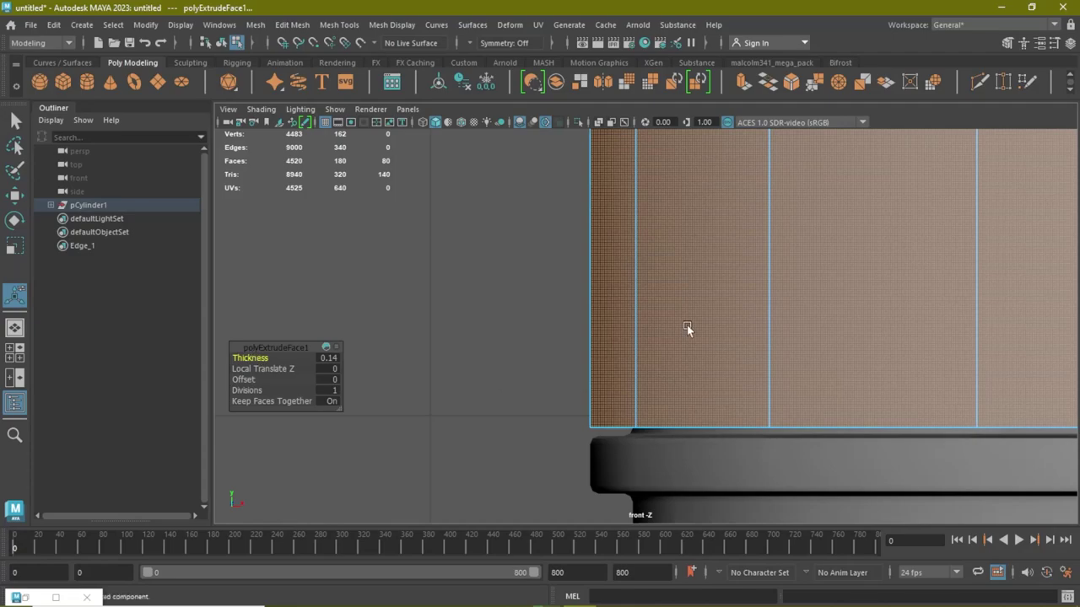
{"action": "key", "text": "space"}
{"action": "key", "text": "space"}
{"action": "left_click_drag", "start_coordinate": [642, 278], "coordinate": [661, 221], "text": "alt"}
{"action": "mouse_move", "coordinate": [662, 221]}
{"action": "right_mouse_down"}
{"action": "mouse_move", "coordinate": [676, 285]}
{"action": "mouse_move", "coordinate": [727, 202]}
{"action": "right_mouse_up"}
{"action": "left_click", "coordinate": [637, 322]}
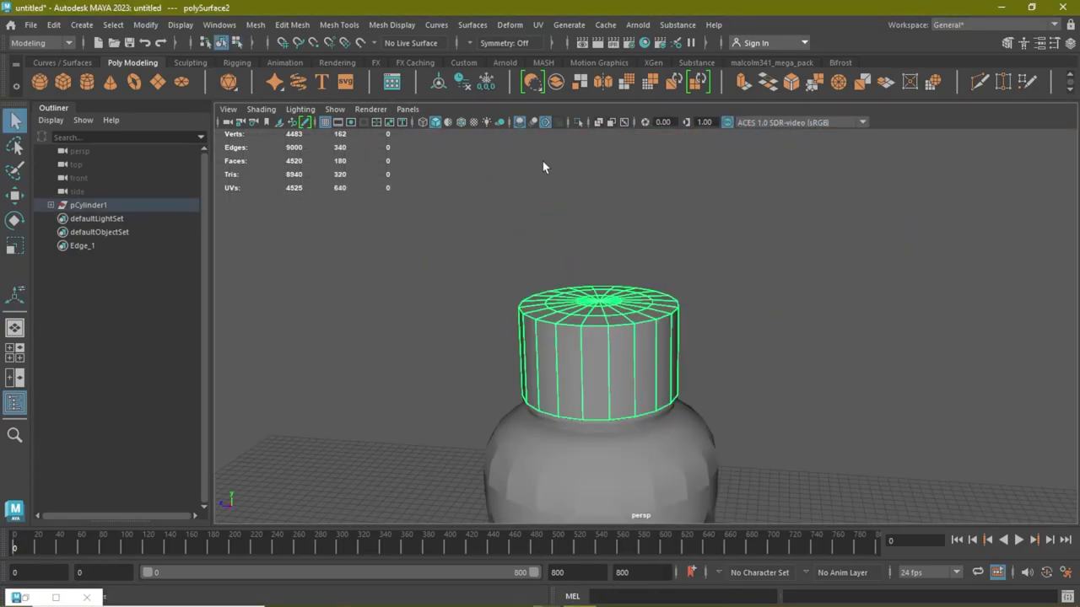
Step: Isolate the cap and select its bottom and top rim edge loops
{"action": "left_click", "coordinate": [573, 124]}
{"action": "mouse_move", "coordinate": [625, 199]}
{"action": "left_mouse_down", "text": "alt"}
{"action": "mouse_move", "coordinate": [682, 316]}
{"action": "mouse_move", "coordinate": [641, 304]}
{"action": "mouse_move", "coordinate": [677, 385]}
{"action": "mouse_move", "coordinate": [588, 241]}
{"action": "left_mouse_up", "text": "alt"}
{"action": "right_click_drag", "start_coordinate": [588, 240], "coordinate": [526, 176]}
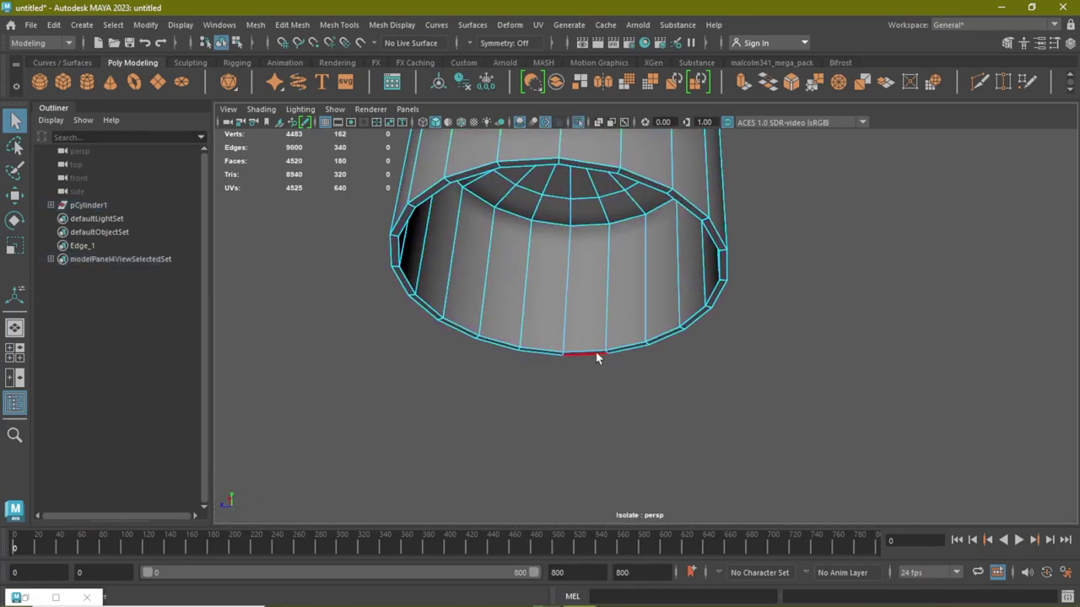
{"action": "double_click", "coordinate": [595, 352]}
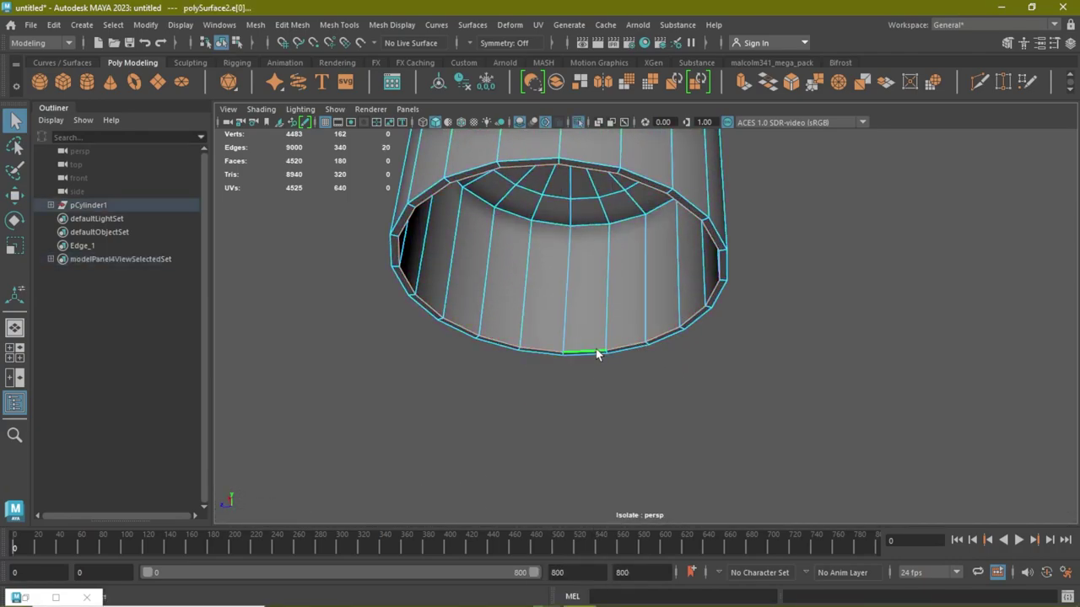
{"action": "double_click", "coordinate": [654, 212], "text": "shift"}
{"action": "mouse_move", "coordinate": [835, 280]}
{"action": "left_mouse_down", "text": "alt"}
{"action": "mouse_move", "coordinate": [700, 270]}
{"action": "mouse_move", "coordinate": [647, 354]}
{"action": "left_mouse_up", "text": "alt"}
{"action": "left_click_drag", "start_coordinate": [636, 414], "coordinate": [652, 388], "text": "alt"}
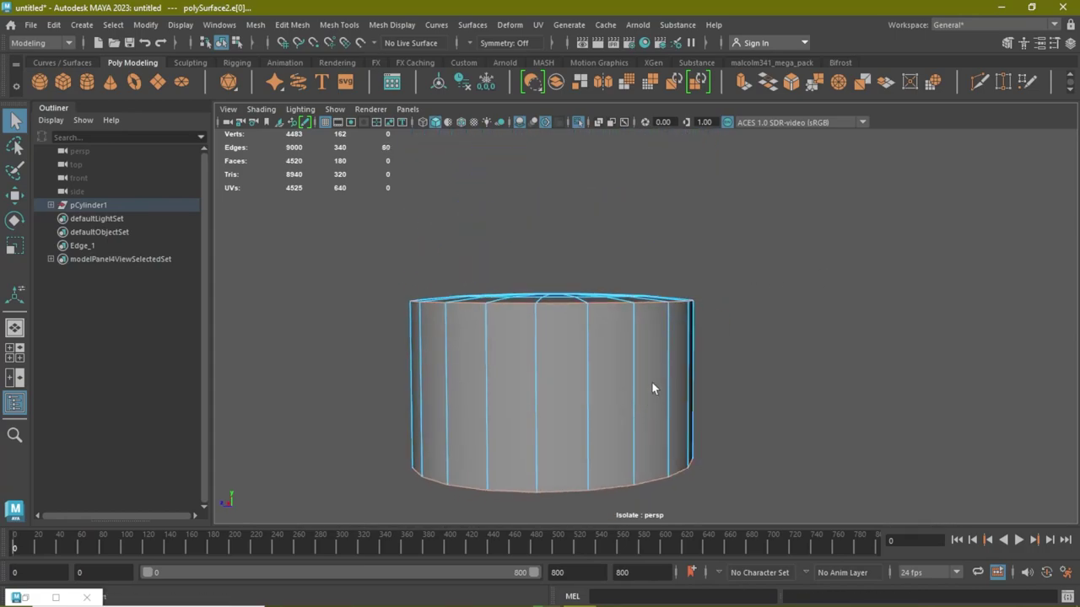
Step: Bevel the rim edges with Fraction 0.68 and 2 segments
{"action": "key", "text": "ctrl+b"}
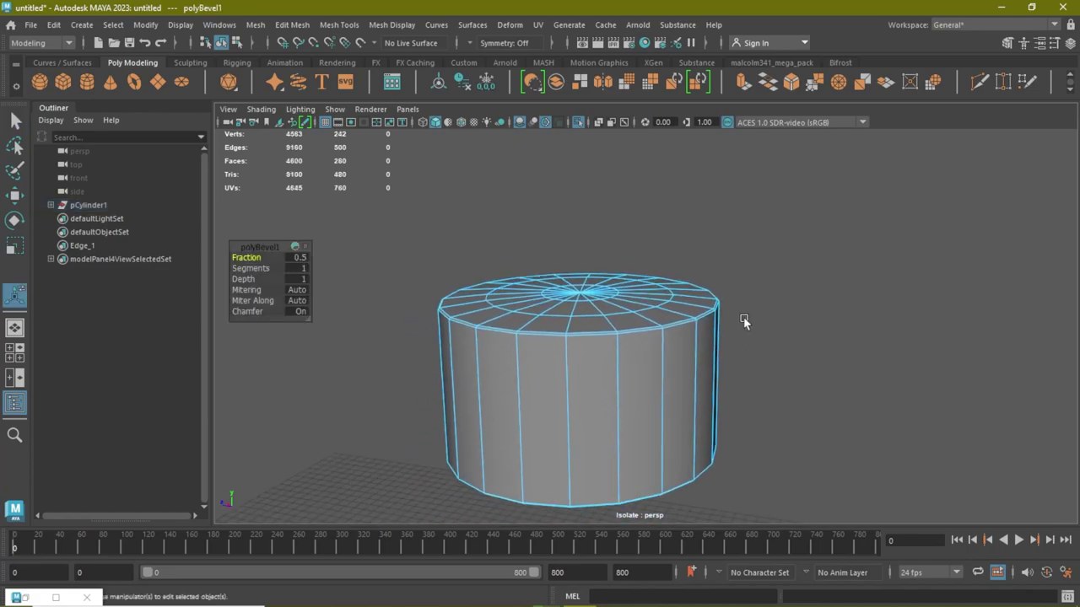
{"action": "scroll", "coordinate": [447, 311], "scroll_direction": "up", "scroll_amount": 5}
{"action": "middle_click_drag", "start_coordinate": [238, 256], "coordinate": [254, 258]}
{"action": "left_click_drag", "start_coordinate": [795, 422], "coordinate": [794, 388], "text": "alt"}
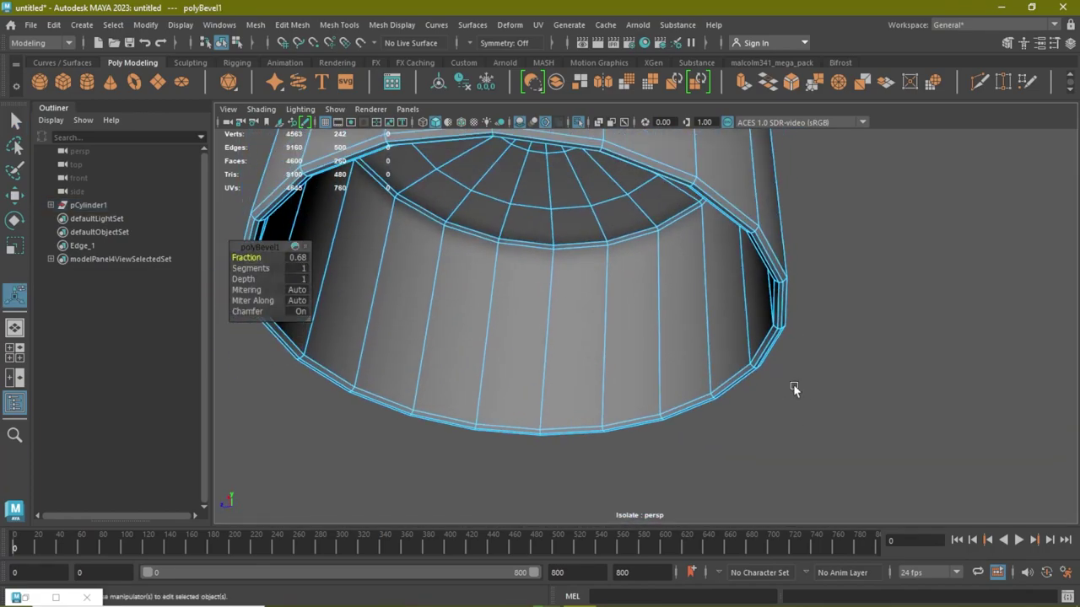
{"action": "mouse_move", "coordinate": [685, 306]}
{"action": "left_mouse_down", "text": "alt"}
{"action": "mouse_move", "coordinate": [711, 299]}
{"action": "mouse_move", "coordinate": [389, 316]}
{"action": "left_mouse_up", "text": "alt"}
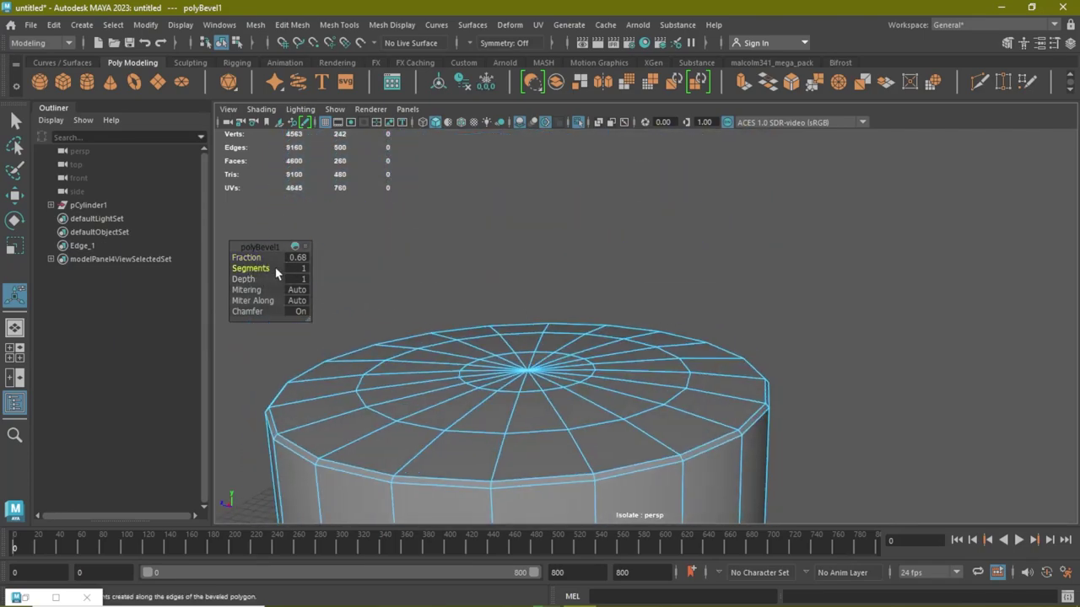
{"action": "middle_click_drag", "start_coordinate": [263, 269], "coordinate": [268, 268]}
{"action": "left_click_drag", "start_coordinate": [472, 279], "coordinate": [523, 244], "text": "alt"}
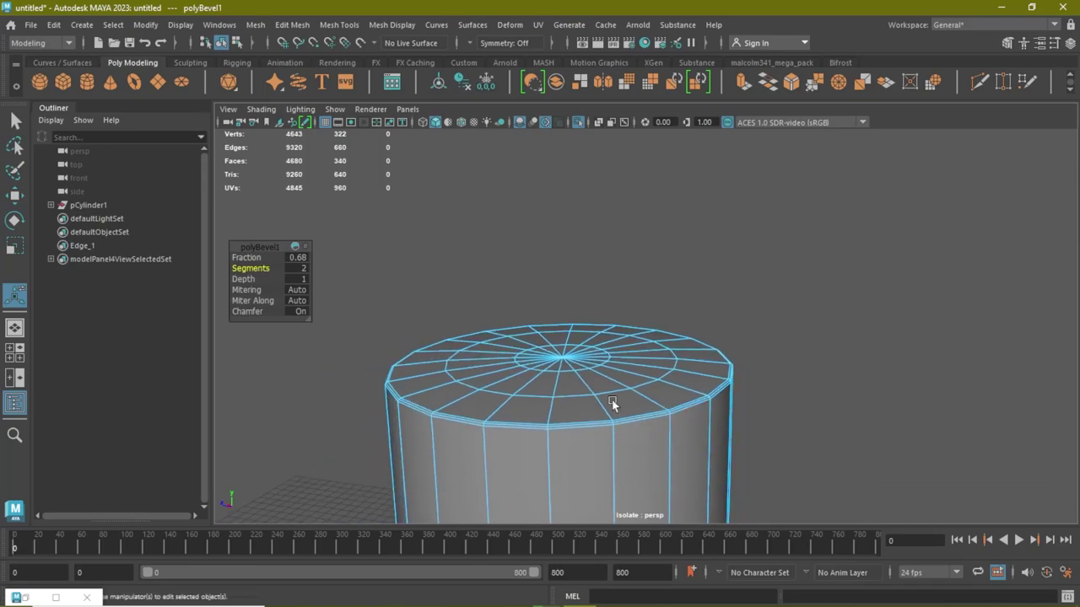
Step: Return to Object Mode and clear the cap's selection
{"action": "right_click_drag", "start_coordinate": [598, 229], "coordinate": [664, 199]}
{"action": "left_click", "coordinate": [650, 321]}
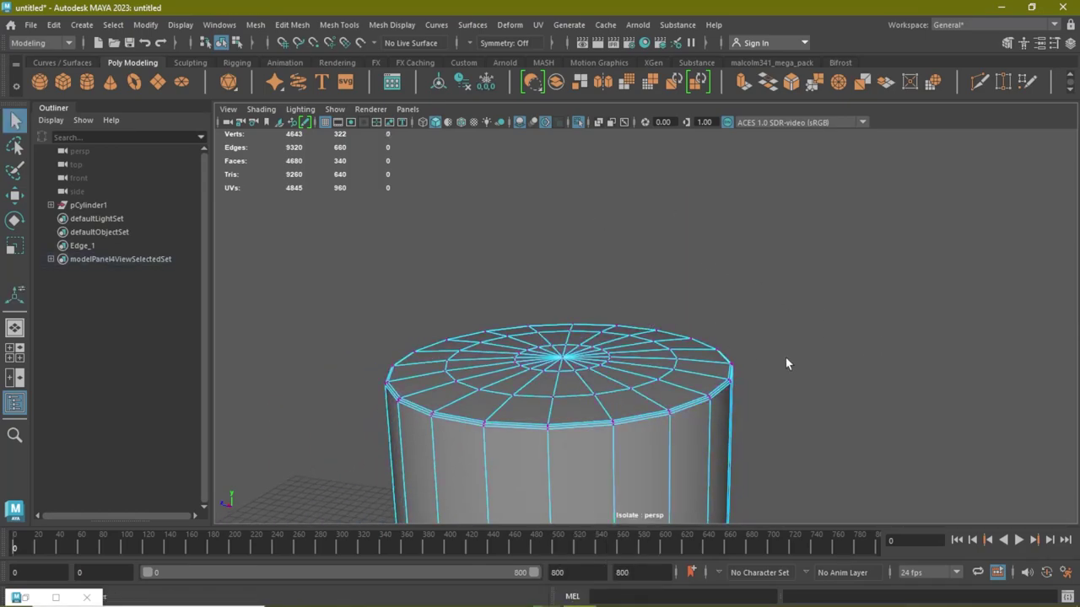
{"action": "right_click_drag", "start_coordinate": [693, 353], "coordinate": [772, 203]}
{"action": "left_click", "coordinate": [773, 198]}
{"action": "scroll", "coordinate": [625, 427], "scroll_direction": "down", "scroll_amount": 5}
{"action": "middle_click_drag", "start_coordinate": [623, 427], "coordinate": [645, 314], "text": "alt"}
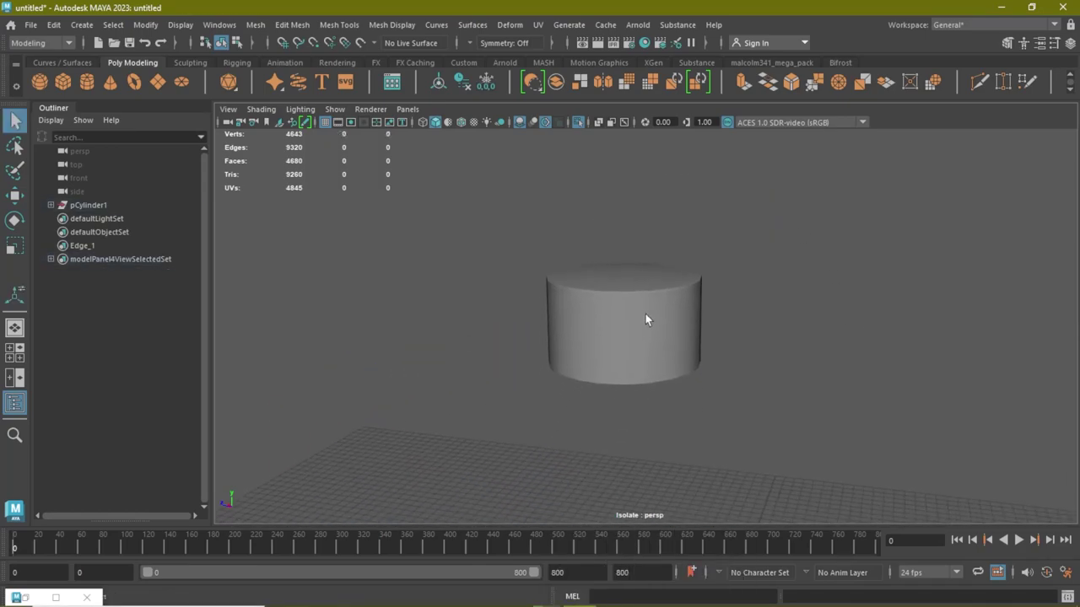
{"action": "left_click", "coordinate": [646, 314]}
{"action": "right_click_drag", "start_coordinate": [645, 314], "coordinate": [729, 260], "text": "shift"}
{"action": "left_click", "coordinate": [729, 260]}
Step: Turn off Isolate Select so the whole bottle shows with the cap on its neck
{"action": "mouse_move", "coordinate": [699, 322]}
{"action": "left_mouse_down", "text": "alt"}
{"action": "mouse_move", "coordinate": [631, 351]}
{"action": "mouse_move", "coordinate": [513, 255]}
{"action": "mouse_move", "coordinate": [585, 248]}
{"action": "mouse_move", "coordinate": [579, 304]}
{"action": "mouse_move", "coordinate": [579, 291]}
{"action": "left_mouse_up", "text": "alt"}
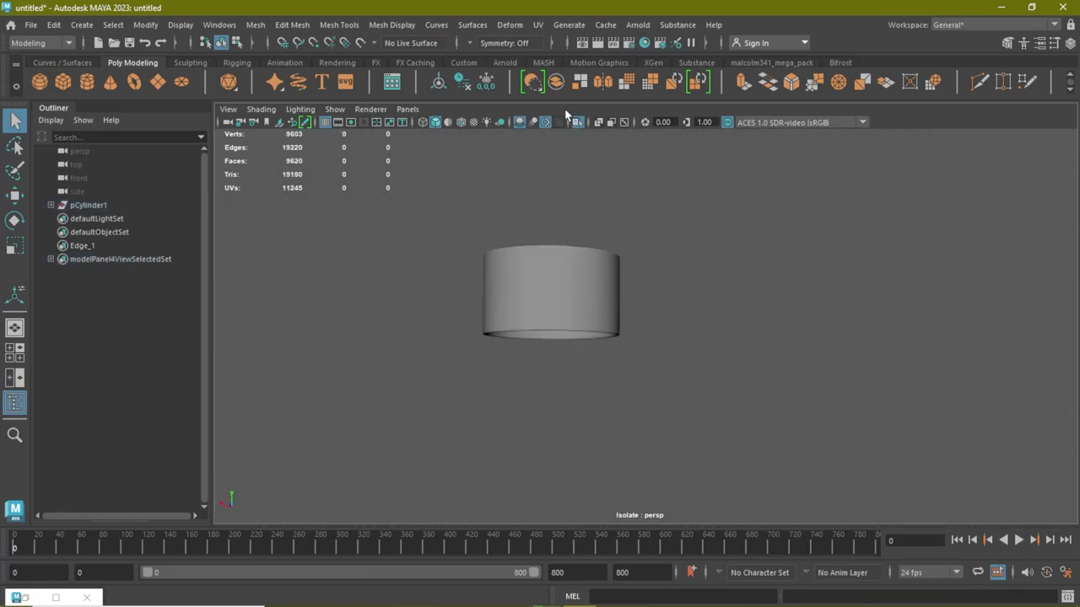
{"action": "left_click", "coordinate": [578, 125]}
{"action": "scroll", "coordinate": [687, 337], "scroll_direction": "down", "scroll_amount": 5}
{"action": "left_click_drag", "start_coordinate": [819, 356], "coordinate": [576, 357], "text": "alt"}
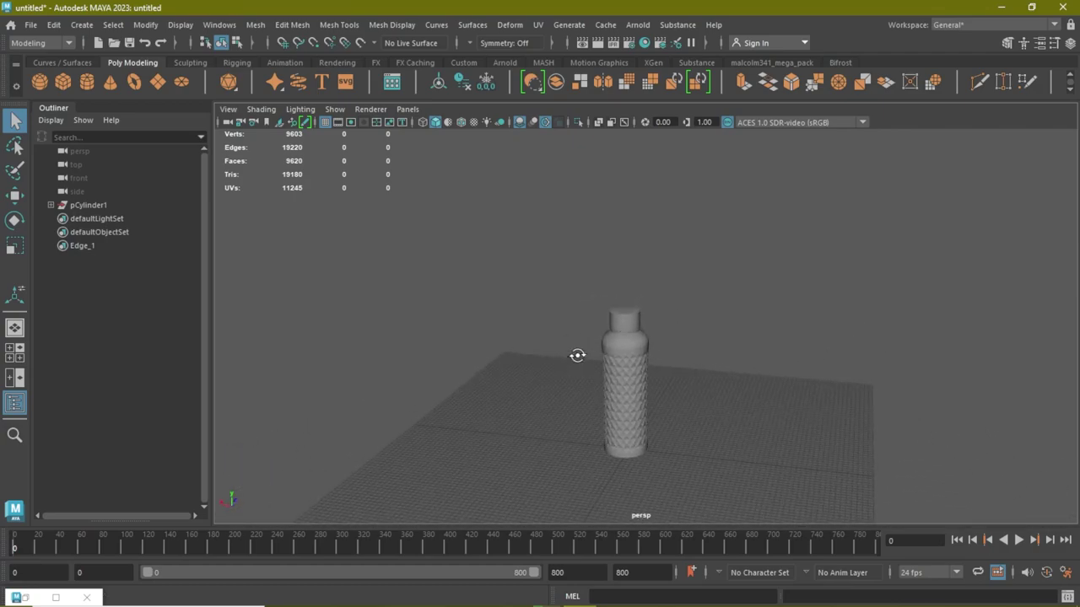
{"action": "scroll", "coordinate": [576, 357], "scroll_direction": "up", "scroll_amount": 5}
Step: Select the diamond-patterned lower body mesh of the bottle
{"action": "left_click", "coordinate": [648, 394]}
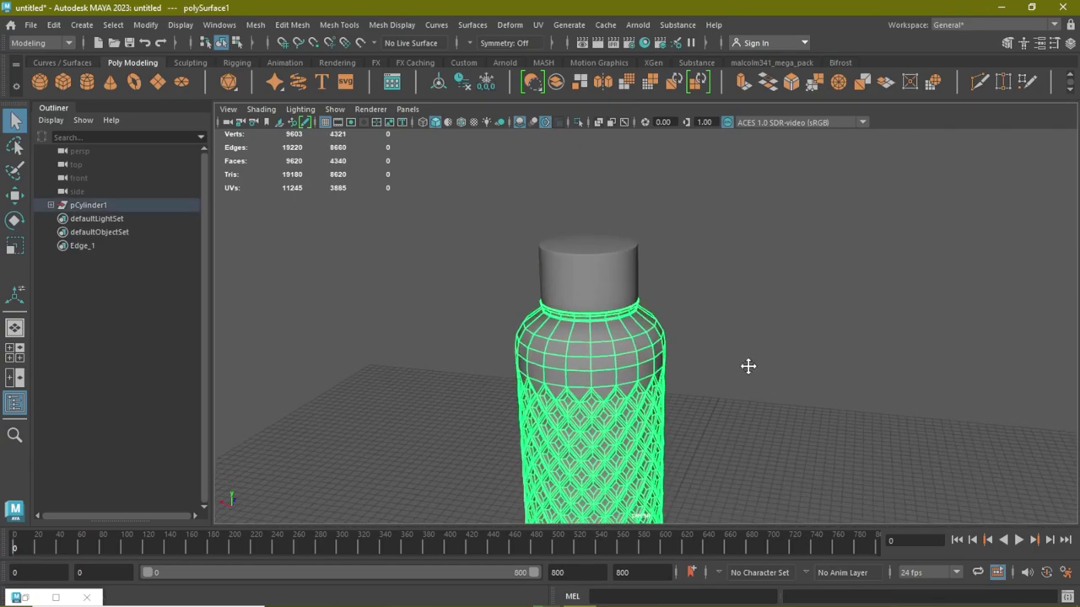
{"action": "scroll", "coordinate": [748, 366], "scroll_direction": "down", "scroll_amount": 3}
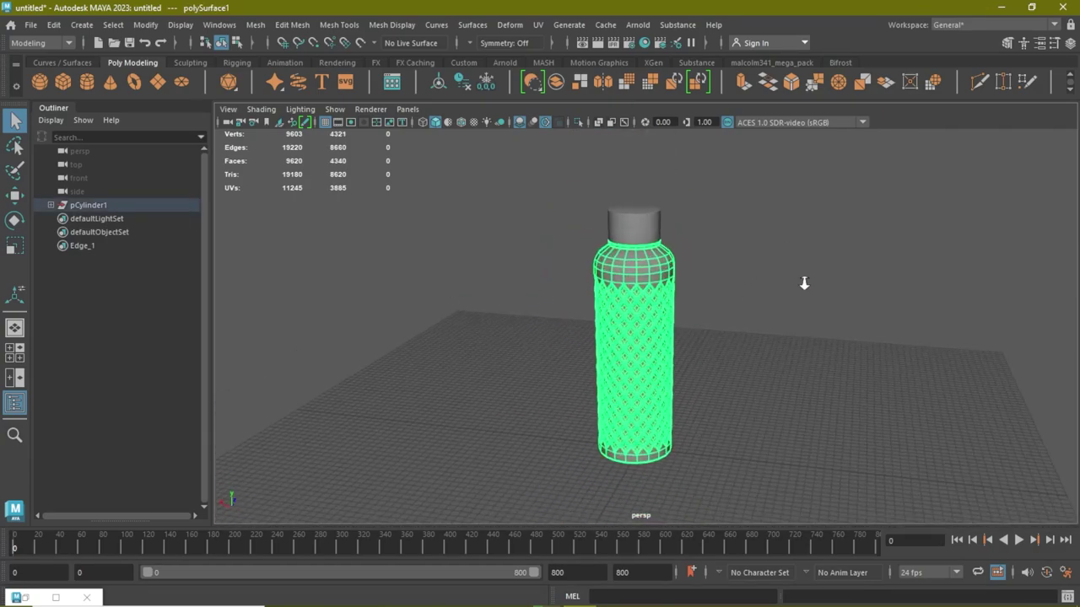
{"action": "scroll", "coordinate": [797, 275], "scroll_direction": "up", "scroll_amount": 3}
{"action": "scroll", "coordinate": [810, 274], "scroll_direction": "up", "scroll_amount": 3}
{"action": "scroll", "coordinate": [759, 263], "scroll_direction": "down", "scroll_amount": 2}
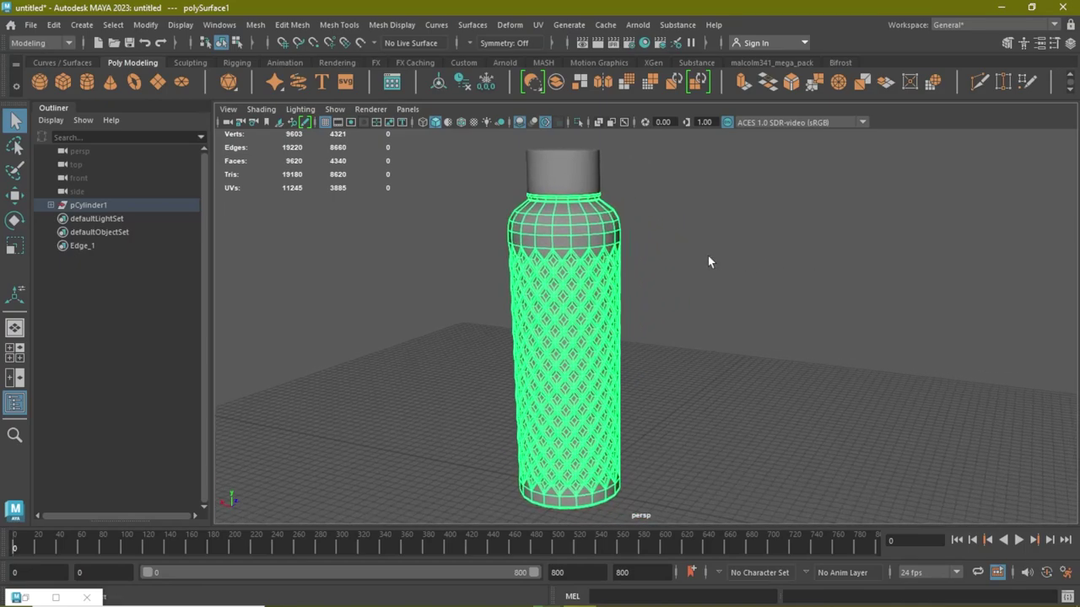
{"action": "left_click", "coordinate": [576, 189]}
{"action": "left_click", "coordinate": [578, 292]}
{"action": "left_click", "coordinate": [579, 192]}
{"action": "left_click", "coordinate": [582, 216]}
{"action": "left_click", "coordinate": [631, 336]}
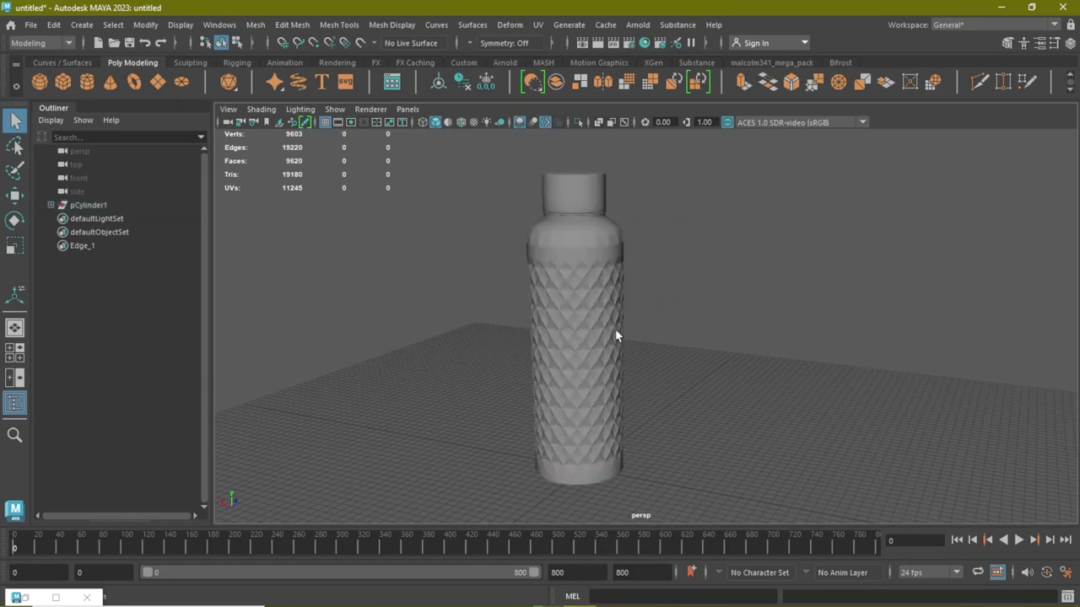
{"action": "left_click", "coordinate": [615, 336]}
{"action": "left_click", "coordinate": [661, 320]}
{"action": "mouse_move", "coordinate": [661, 320]}
{"action": "left_mouse_down", "text": "alt"}
{"action": "mouse_move", "coordinate": [734, 265]}
{"action": "mouse_move", "coordinate": [659, 316]}
{"action": "left_mouse_up", "text": "alt"}
{"action": "left_click", "coordinate": [595, 312]}
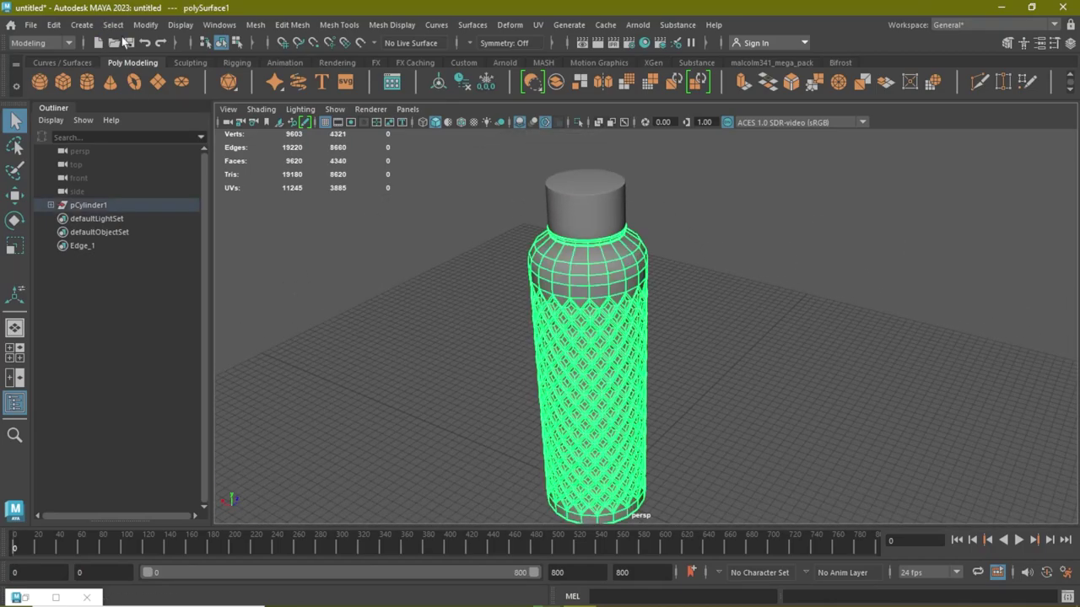
Step: Smooth the bottle body mesh with 1 division
{"action": "left_click", "coordinate": [252, 26]}
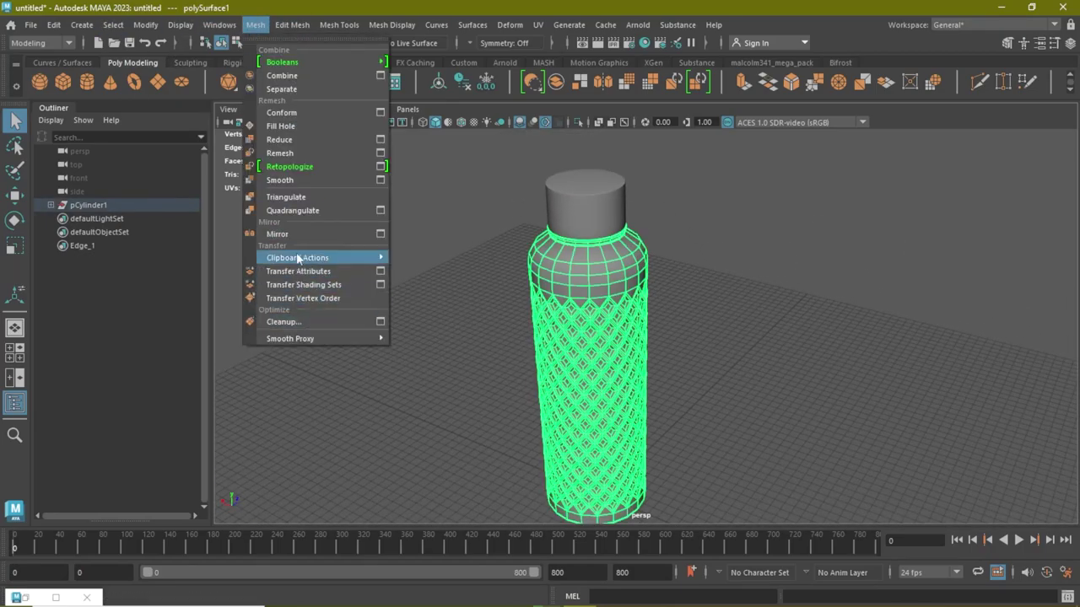
{"action": "left_click", "coordinate": [300, 181]}
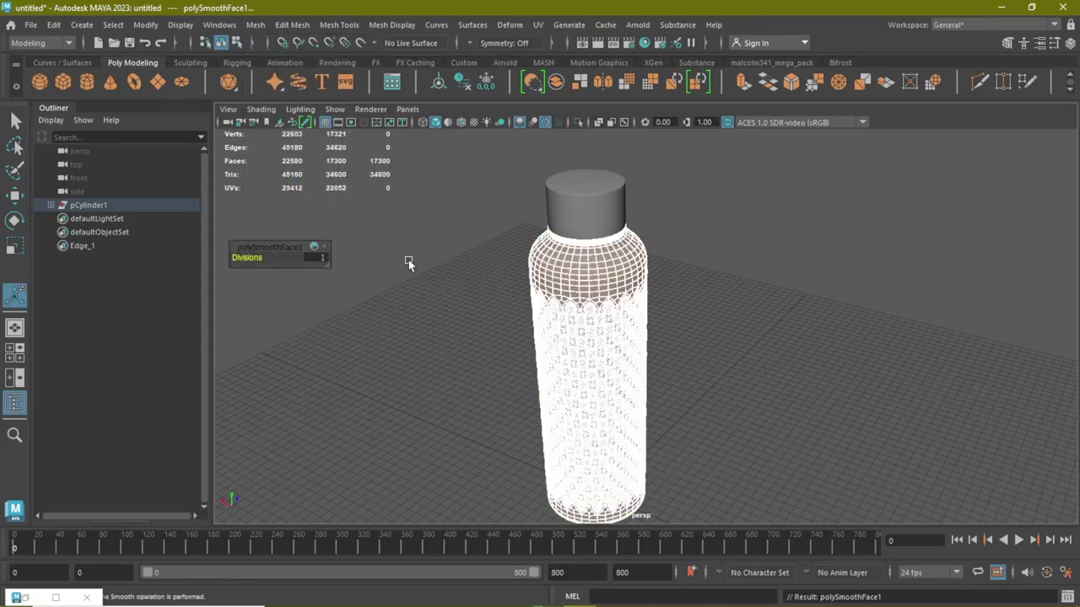
{"action": "left_click", "coordinate": [662, 174]}
{"action": "mouse_move", "coordinate": [662, 174]}
{"action": "left_mouse_down", "text": "alt"}
{"action": "mouse_move", "coordinate": [694, 306]}
{"action": "mouse_move", "coordinate": [611, 338]}
{"action": "left_mouse_up", "text": "alt"}
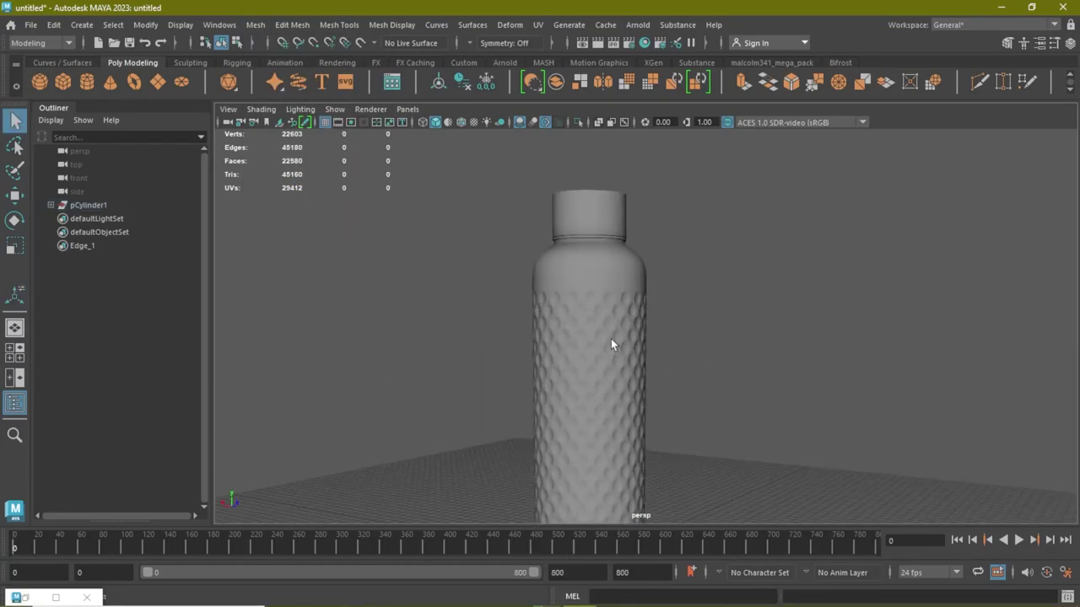
{"action": "left_click", "coordinate": [611, 338]}
{"action": "scroll", "coordinate": [585, 308], "scroll_direction": "up", "scroll_amount": 5}
{"action": "left_click_drag", "start_coordinate": [745, 321], "coordinate": [745, 357], "text": "alt"}
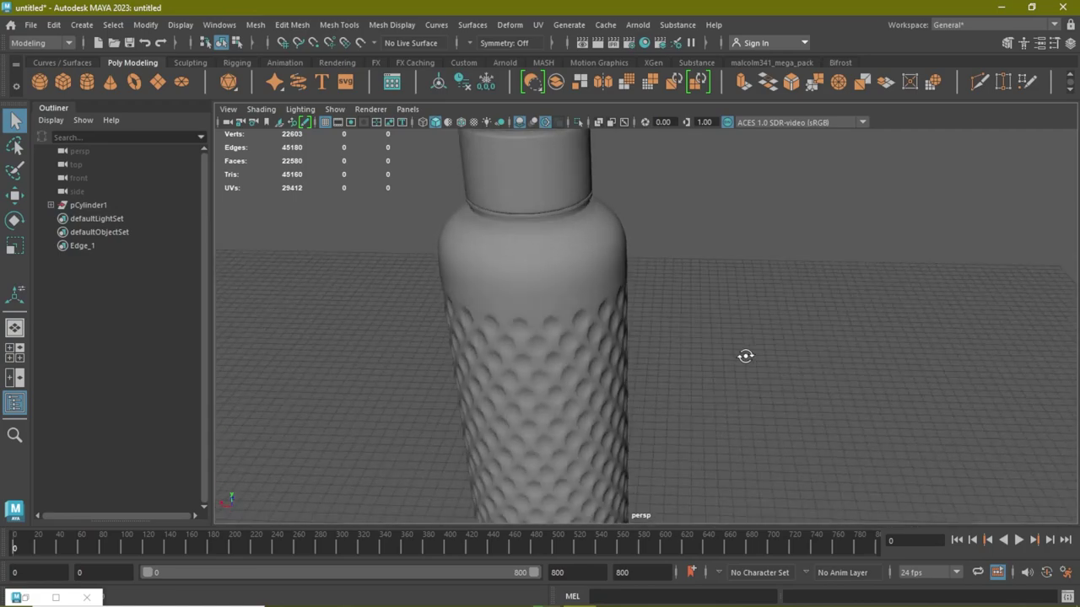
Step: Apply Mesh Display > Soften Edge to the bottle body, then return to Object Mode
{"action": "left_click", "coordinate": [543, 162]}
{"action": "left_click", "coordinate": [395, 26]}
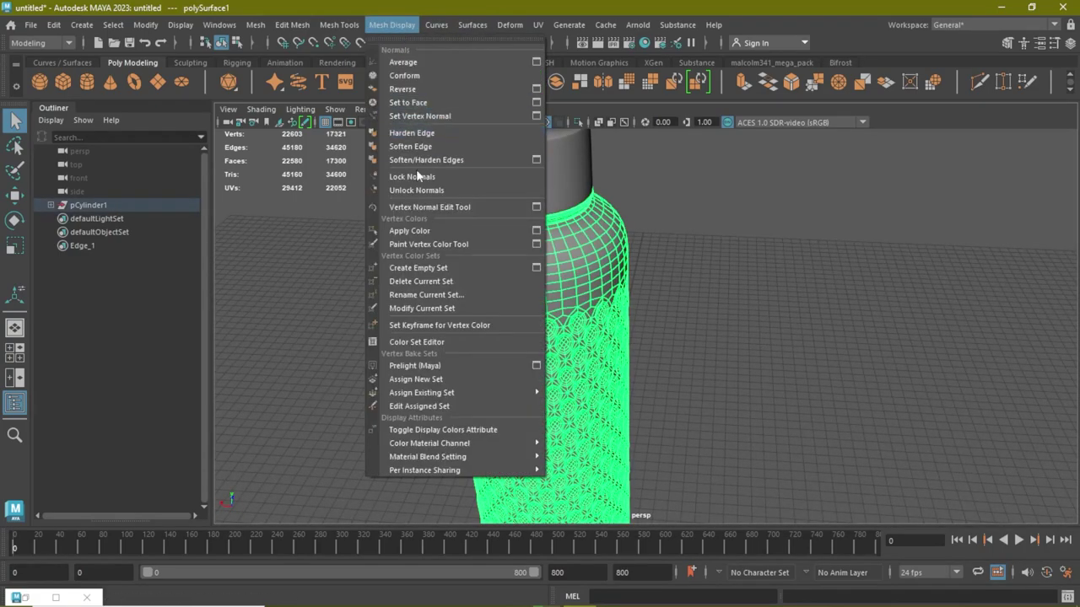
{"action": "left_click", "coordinate": [430, 150]}
{"action": "right_click", "coordinate": [559, 242]}
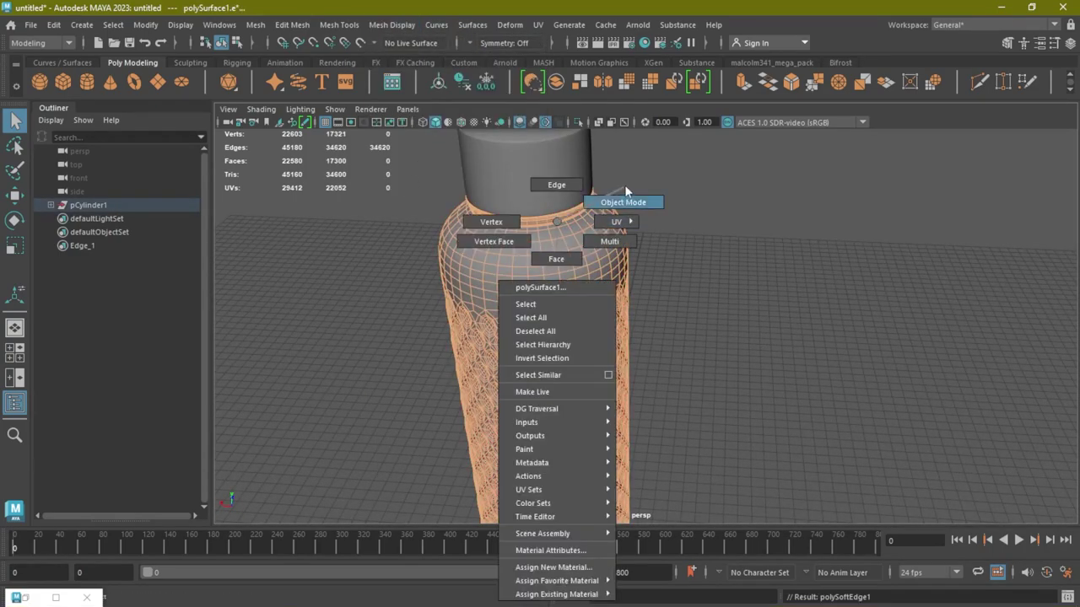
{"action": "left_click", "coordinate": [461, 289]}
{"action": "mouse_move", "coordinate": [460, 290]}
{"action": "left_mouse_down", "text": "alt"}
{"action": "mouse_move", "coordinate": [647, 305]}
{"action": "mouse_move", "coordinate": [723, 330]}
{"action": "mouse_move", "coordinate": [723, 234]}
{"action": "left_mouse_up", "text": "alt"}
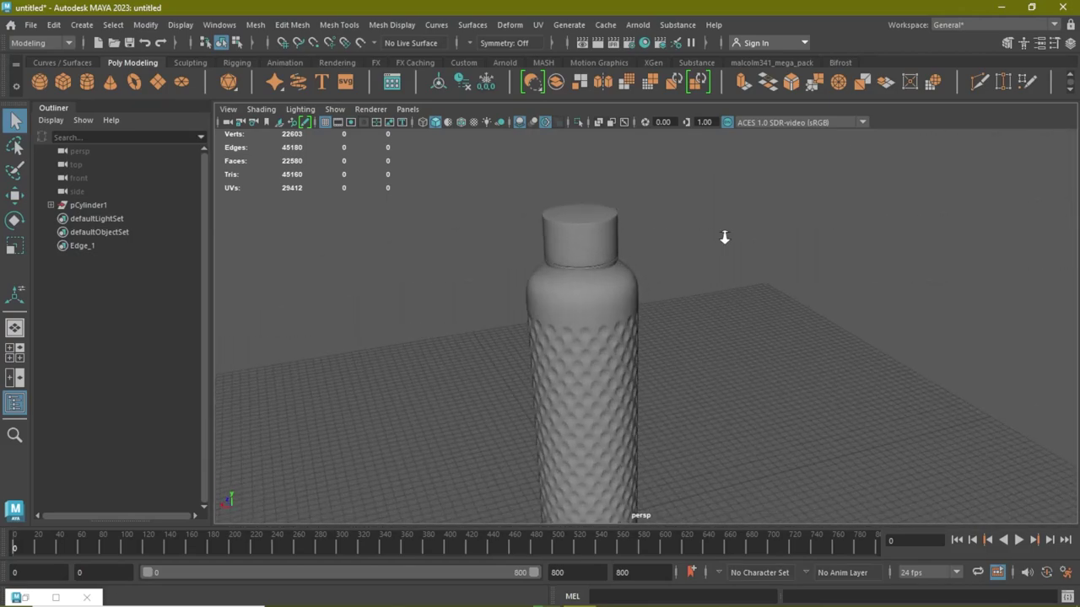
{"action": "left_click", "coordinate": [549, 233]}
{"action": "scroll", "coordinate": [619, 233], "scroll_direction": "up", "scroll_amount": 2}
Step: Smooth the bottle cap with 1 division and reselect it in object mode
{"action": "scroll", "coordinate": [619, 234], "scroll_direction": "up", "scroll_amount": 2}
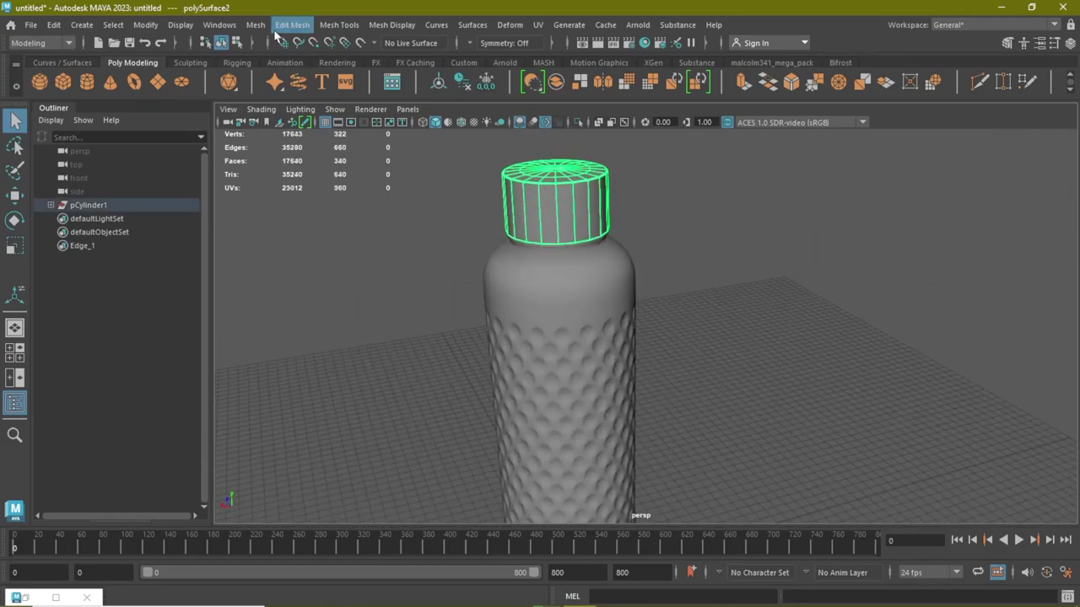
{"action": "left_click", "coordinate": [255, 25]}
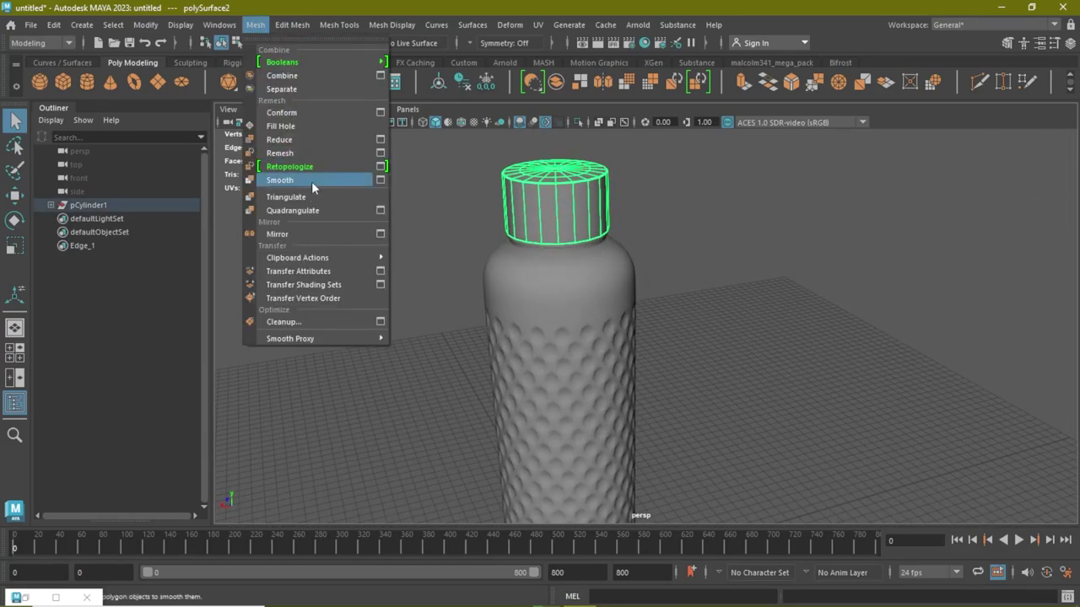
{"action": "left_click", "coordinate": [311, 181]}
{"action": "right_click", "coordinate": [514, 181]}
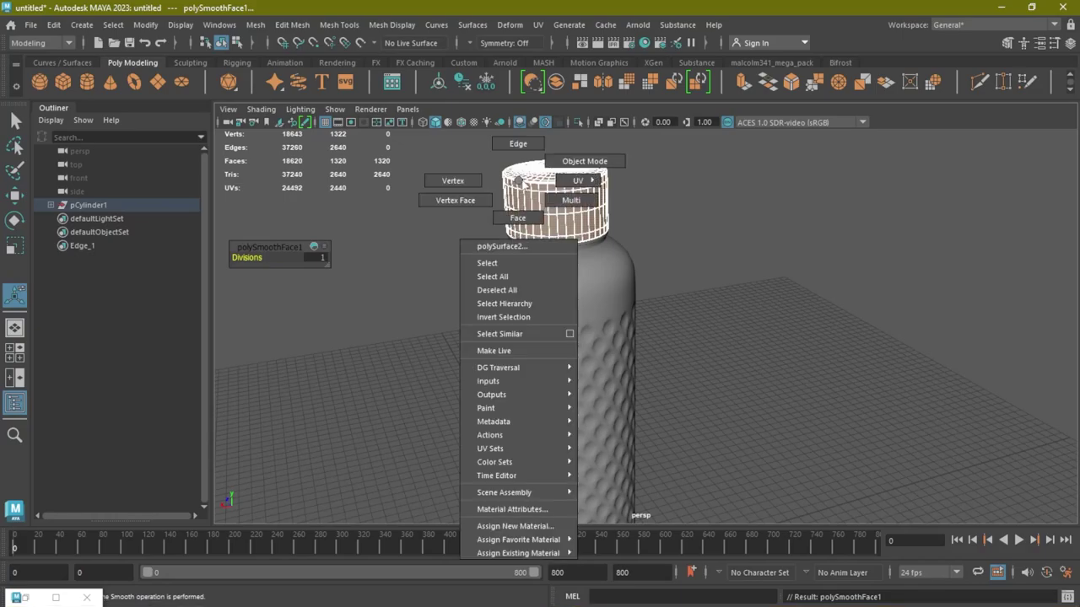
{"action": "left_click", "coordinate": [615, 188]}
{"action": "left_click", "coordinate": [588, 192]}
Step: Soften the cap's edges, deselect it, and orbit to a low side view
{"action": "left_click", "coordinate": [391, 25]}
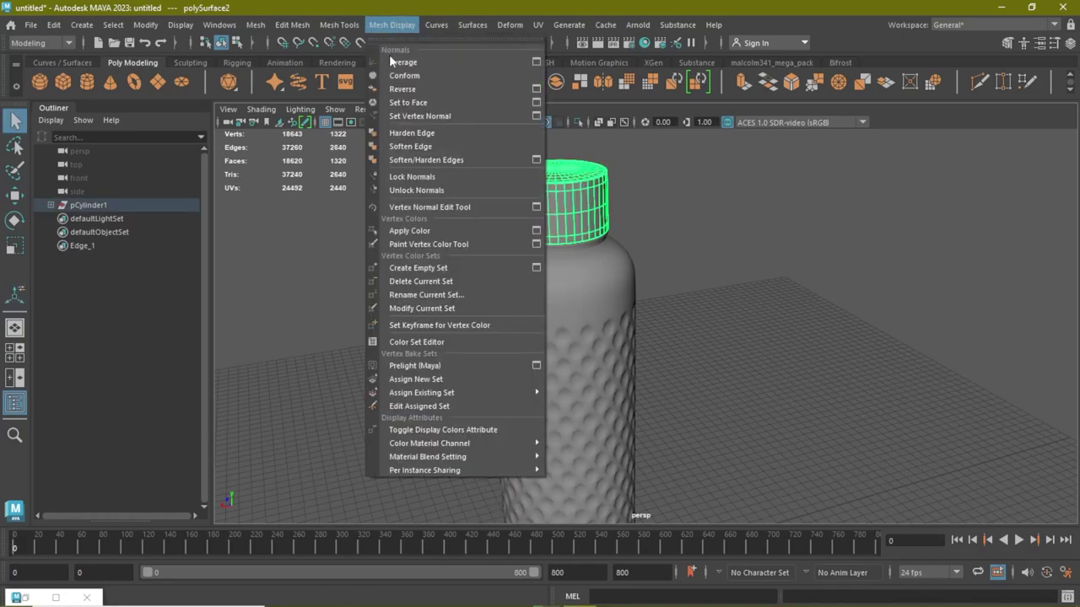
{"action": "left_click", "coordinate": [421, 148]}
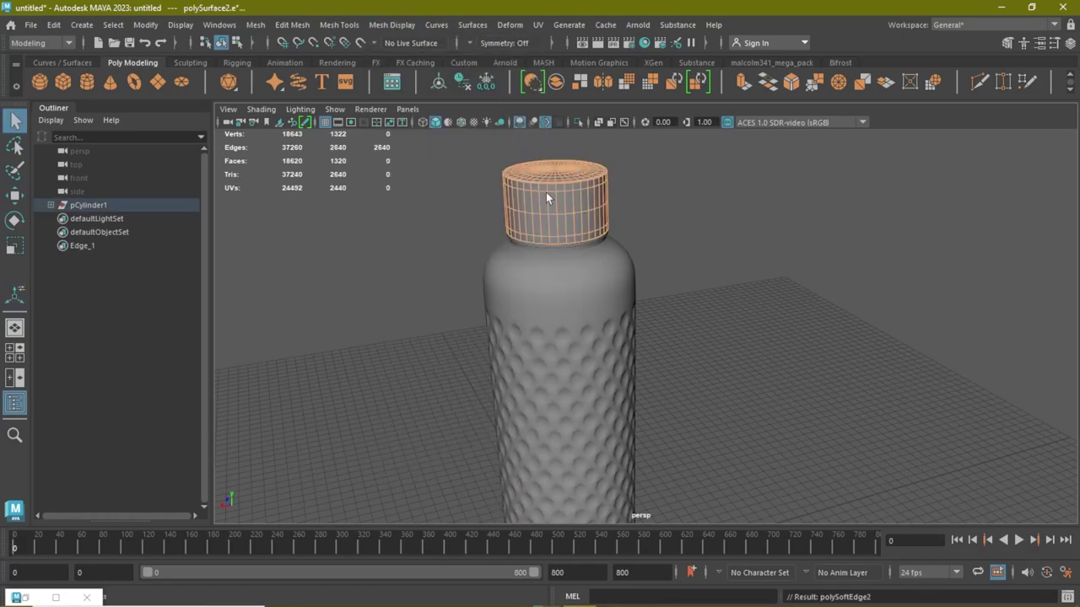
{"action": "left_click", "coordinate": [623, 159]}
{"action": "scroll", "coordinate": [398, 258], "scroll_direction": "down", "scroll_amount": 3}
{"action": "scroll", "coordinate": [791, 313], "scroll_direction": "down", "scroll_amount": 2}
{"action": "mouse_move", "coordinate": [791, 313]}
{"action": "left_mouse_down", "text": "alt"}
{"action": "mouse_move", "coordinate": [581, 379]}
{"action": "mouse_move", "coordinate": [829, 362]}
{"action": "mouse_move", "coordinate": [778, 344]}
{"action": "mouse_move", "coordinate": [766, 320]}
{"action": "mouse_move", "coordinate": [718, 361]}
{"action": "mouse_move", "coordinate": [545, 301]}
{"action": "mouse_move", "coordinate": [691, 444]}
{"action": "left_mouse_up", "text": "alt"}
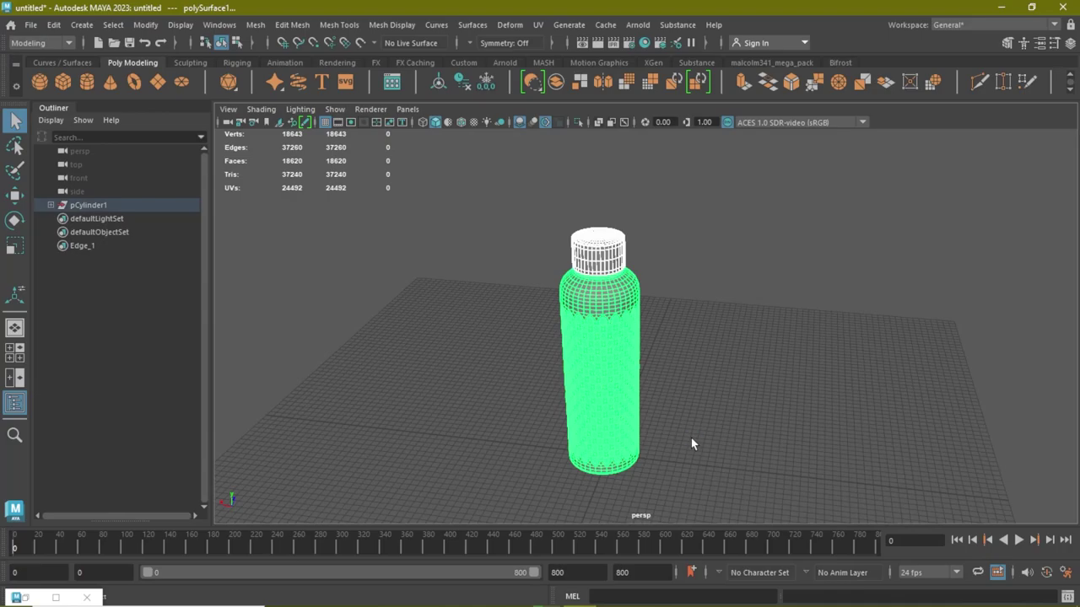
Step: Select the bottle body and isolate it in the viewport
{"action": "left_click", "coordinate": [691, 444]}
{"action": "scroll", "coordinate": [565, 270], "scroll_direction": "up", "scroll_amount": 3}
{"action": "key", "text": "w"}
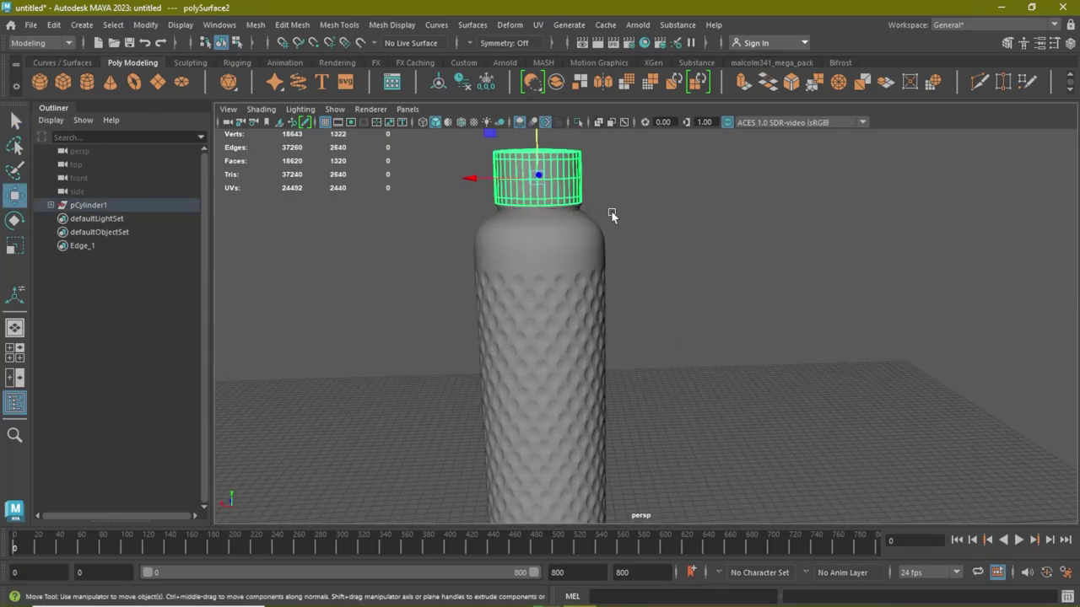
{"action": "left_click", "coordinate": [603, 312]}
{"action": "left_click", "coordinate": [579, 122]}
{"action": "mouse_move", "coordinate": [591, 219]}
{"action": "left_mouse_down", "text": "alt"}
{"action": "mouse_move", "coordinate": [617, 254]}
{"action": "mouse_move", "coordinate": [604, 269]}
{"action": "left_mouse_up", "text": "alt"}
Step: Open the UV Editor and dock it into the main window
{"action": "left_click", "coordinate": [537, 25]}
{"action": "left_click", "coordinate": [582, 49]}
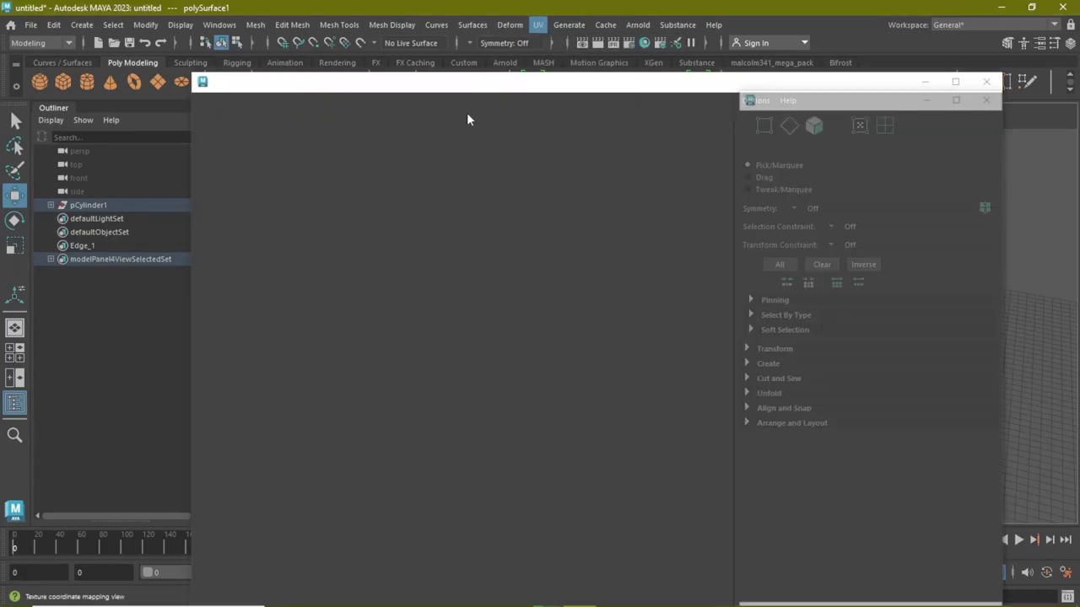
{"action": "left_click_drag", "start_coordinate": [460, 78], "coordinate": [847, 68]}
{"action": "mouse_move", "coordinate": [482, 183]}
{"action": "left_mouse_down", "text": "alt"}
{"action": "mouse_move", "coordinate": [506, 219]}
{"action": "mouse_move", "coordinate": [472, 287]}
{"action": "left_mouse_up", "text": "alt"}
Step: Project camera-based UVs onto the body, hide the outliner, and select the body's UVs
{"action": "left_click", "coordinate": [679, 77]}
{"action": "left_click", "coordinate": [719, 147]}
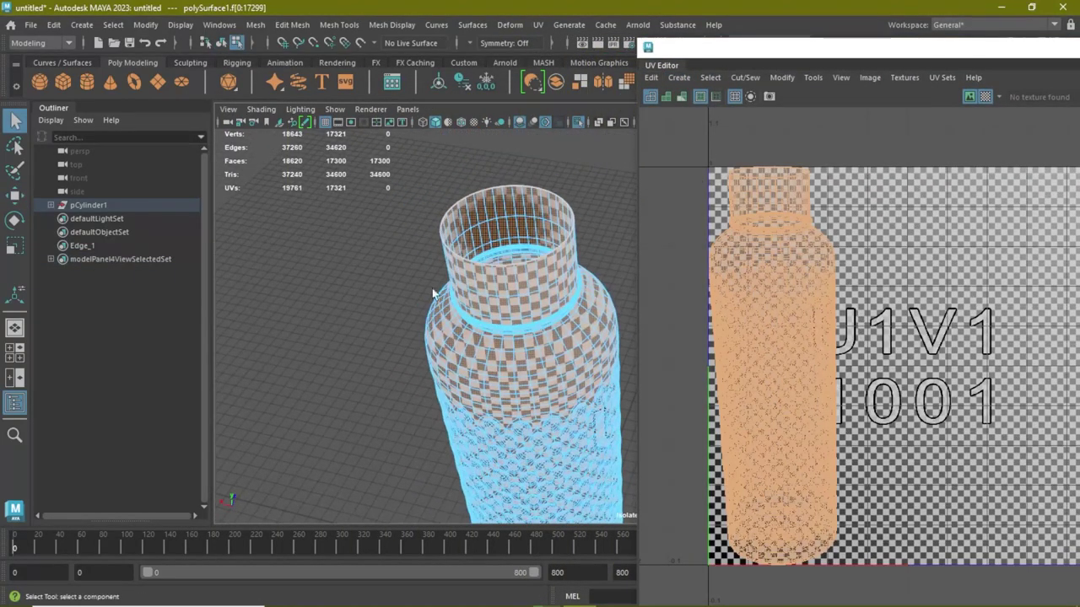
{"action": "left_click", "coordinate": [15, 404]}
{"action": "left_click_drag", "start_coordinate": [358, 306], "coordinate": [295, 312], "text": "alt"}
{"action": "left_click_drag", "start_coordinate": [662, 65], "coordinate": [701, 66]}
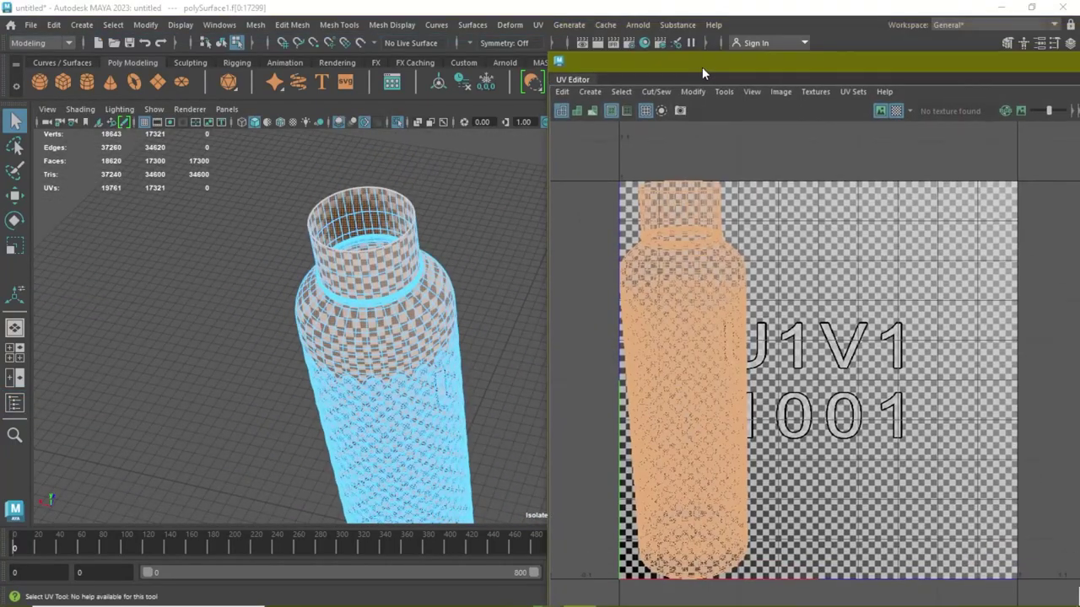
{"action": "left_click_drag", "start_coordinate": [410, 263], "coordinate": [408, 253], "text": "alt"}
{"action": "left_click", "coordinate": [407, 253]}
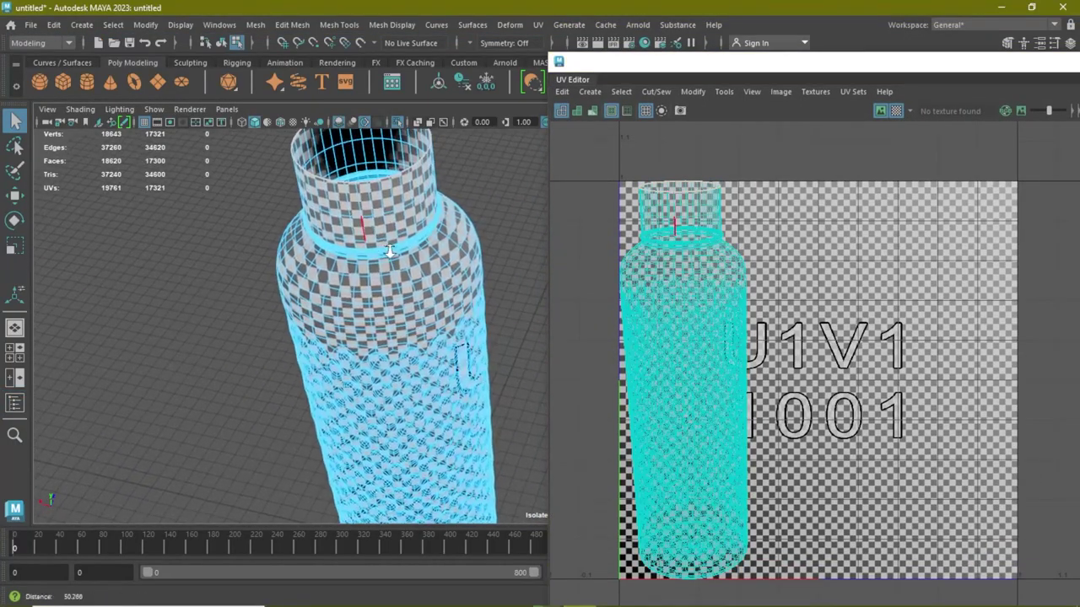
Step: Zoom the view in close on the bottle's shoulder
{"action": "right_click_drag", "start_coordinate": [407, 254], "coordinate": [441, 180], "text": "alt"}
{"action": "mouse_move", "coordinate": [442, 180]}
{"action": "left_mouse_down", "text": "alt"}
{"action": "mouse_move", "coordinate": [488, 292]}
{"action": "mouse_move", "coordinate": [417, 239]}
{"action": "left_mouse_up", "text": "alt"}
{"action": "right_click_drag", "start_coordinate": [426, 236], "coordinate": [407, 353], "text": "alt"}
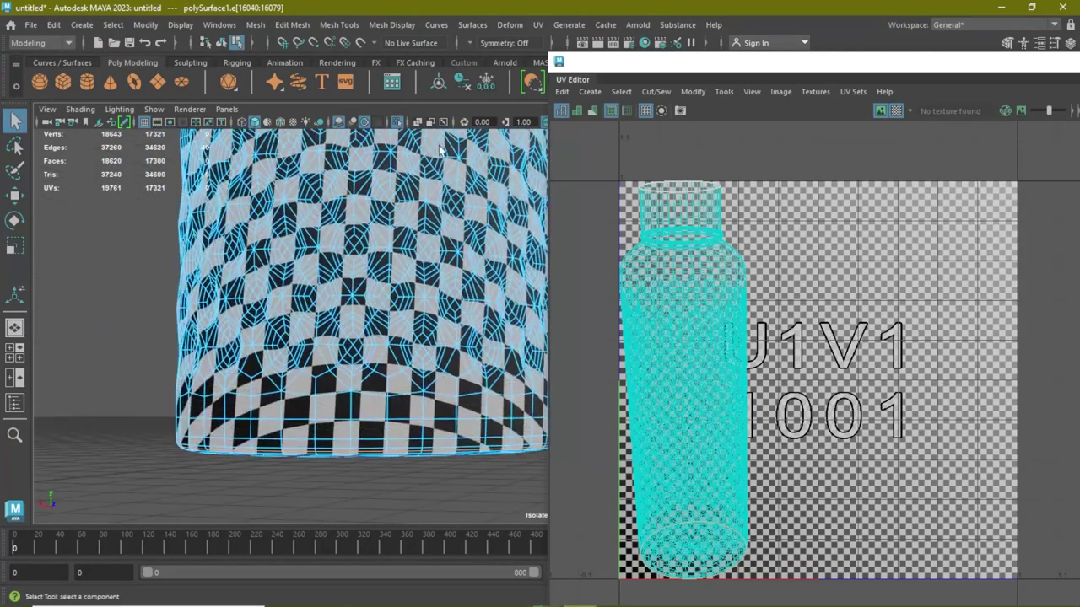
{"action": "scroll", "coordinate": [408, 353], "scroll_direction": "up", "scroll_amount": 3}
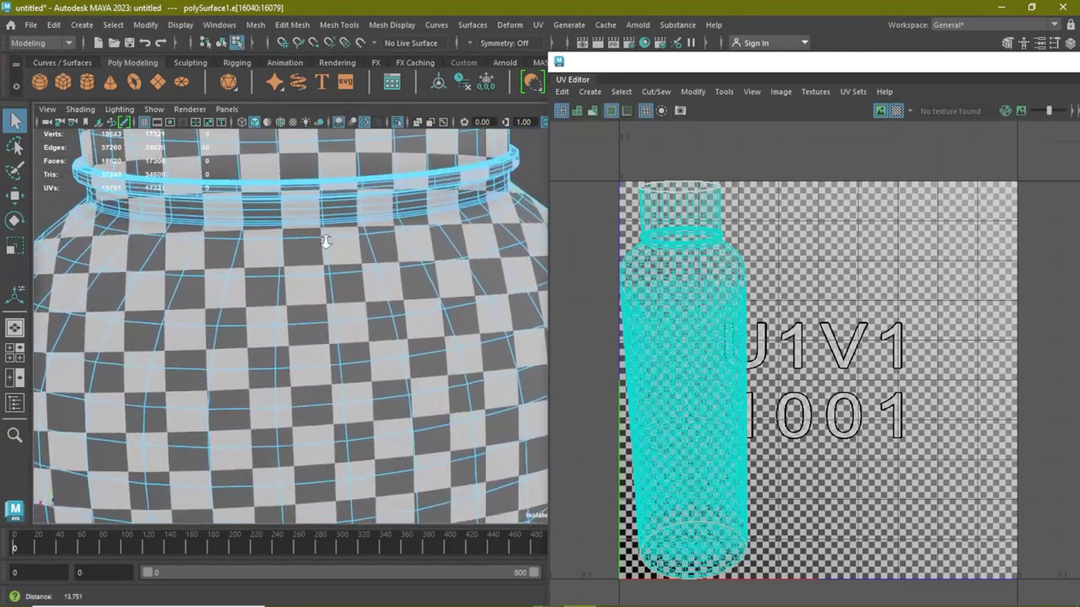
{"action": "scroll", "coordinate": [367, 250], "scroll_direction": "up", "scroll_amount": 3}
{"action": "scroll", "coordinate": [418, 193], "scroll_direction": "up", "scroll_amount": 1}
{"action": "scroll", "coordinate": [417, 192], "scroll_direction": "up", "scroll_amount": 2}
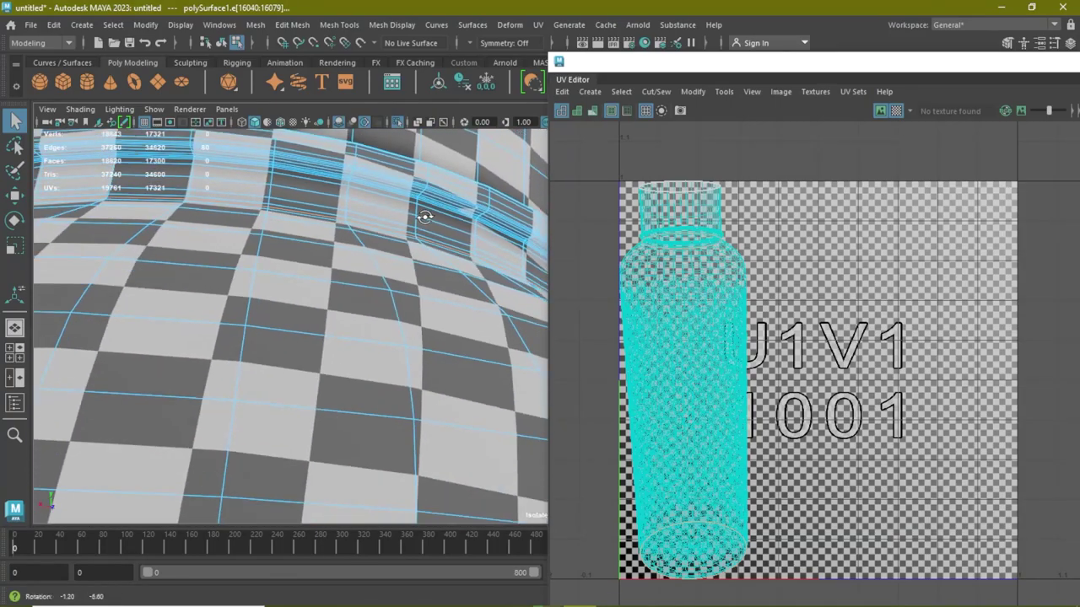
{"action": "scroll", "coordinate": [445, 257], "scroll_direction": "up", "scroll_amount": 2}
{"action": "scroll", "coordinate": [455, 236], "scroll_direction": "up", "scroll_amount": 1}
Step: Select two edge loops around the shoulder and neck ring
{"action": "double_click", "coordinate": [470, 215], "text": "shift"}
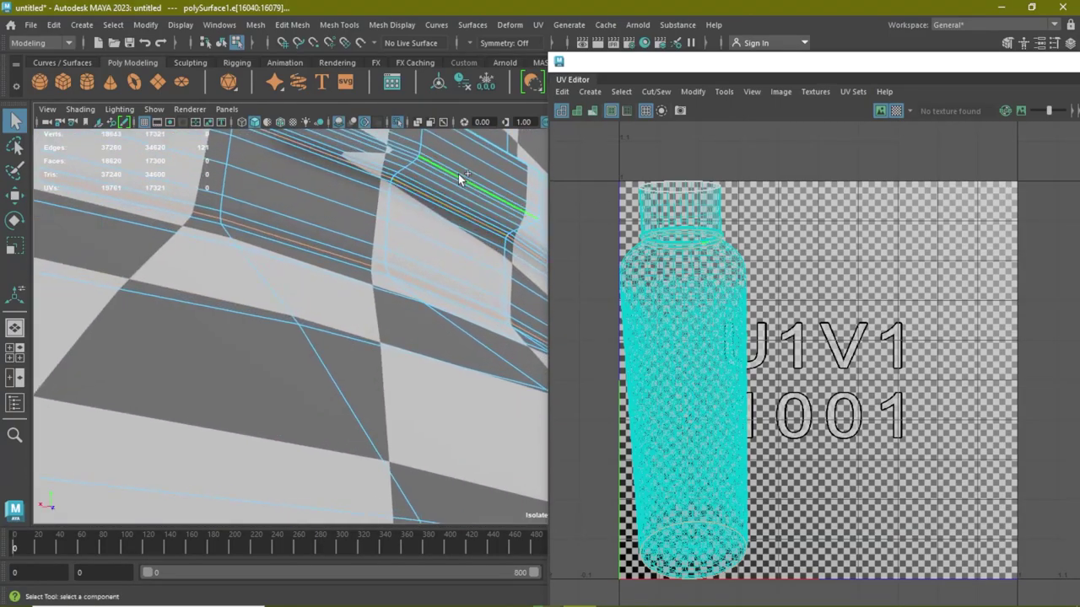
{"action": "left_click_drag", "start_coordinate": [458, 174], "coordinate": [465, 245], "text": "alt"}
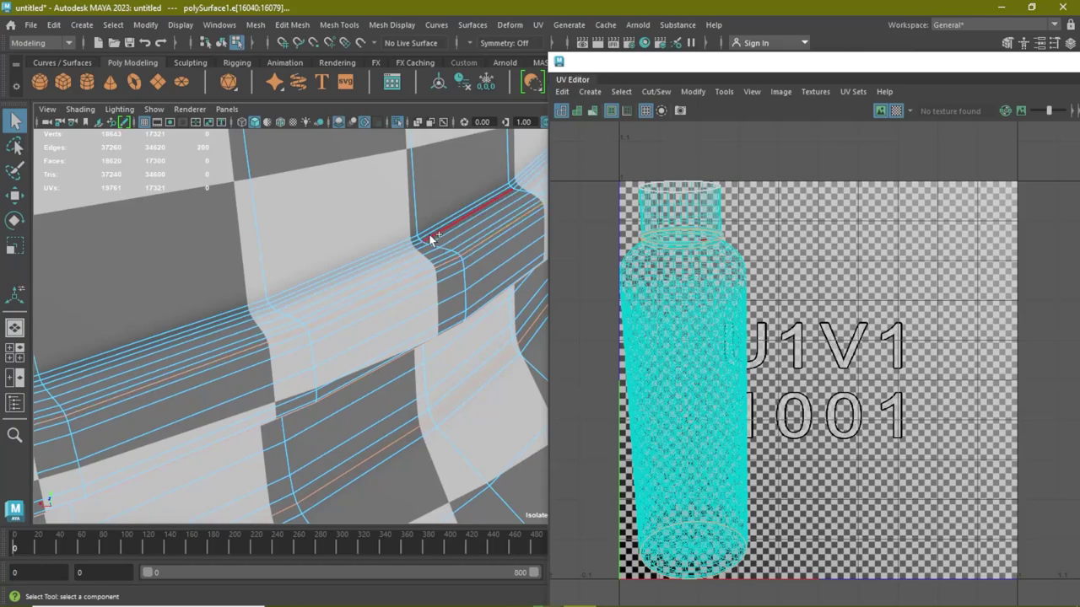
{"action": "double_click", "coordinate": [428, 235], "text": "shift"}
{"action": "scroll", "coordinate": [427, 212], "scroll_direction": "down", "scroll_amount": 5}
{"action": "left_click_drag", "start_coordinate": [286, 237], "coordinate": [361, 241], "text": "alt"}
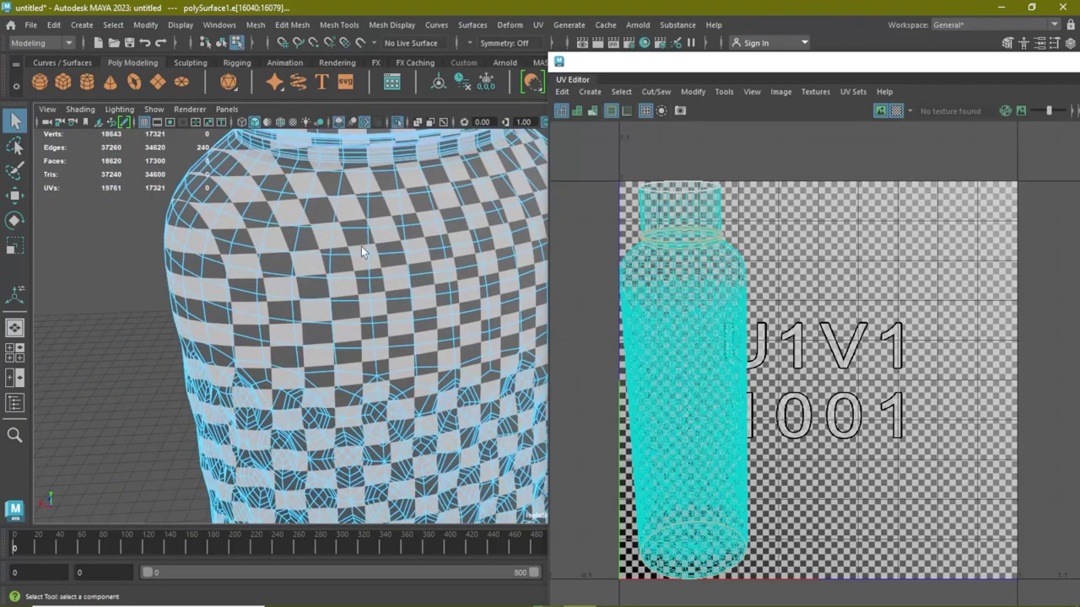
{"action": "scroll", "coordinate": [408, 335], "scroll_direction": "down", "scroll_amount": 2}
{"action": "mouse_move", "coordinate": [407, 335]}
{"action": "left_mouse_down", "text": "alt"}
{"action": "mouse_move", "coordinate": [439, 293]}
{"action": "mouse_move", "coordinate": [258, 340]}
{"action": "left_mouse_up", "text": "alt"}
Step: Start the seam by adding edges running down the bottle's side
{"action": "scroll", "coordinate": [472, 260], "scroll_direction": "up", "scroll_amount": 5}
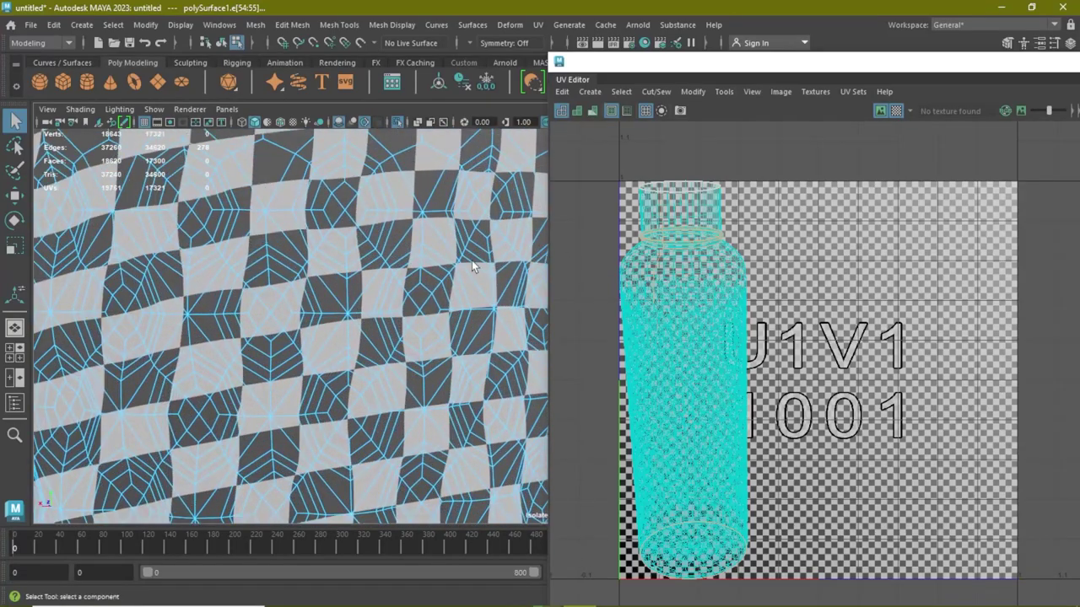
{"action": "mouse_move", "coordinate": [394, 234]}
{"action": "left_mouse_down", "text": "alt"}
{"action": "mouse_move", "coordinate": [368, 195]}
{"action": "mouse_move", "coordinate": [356, 281]}
{"action": "left_mouse_up", "text": "alt"}
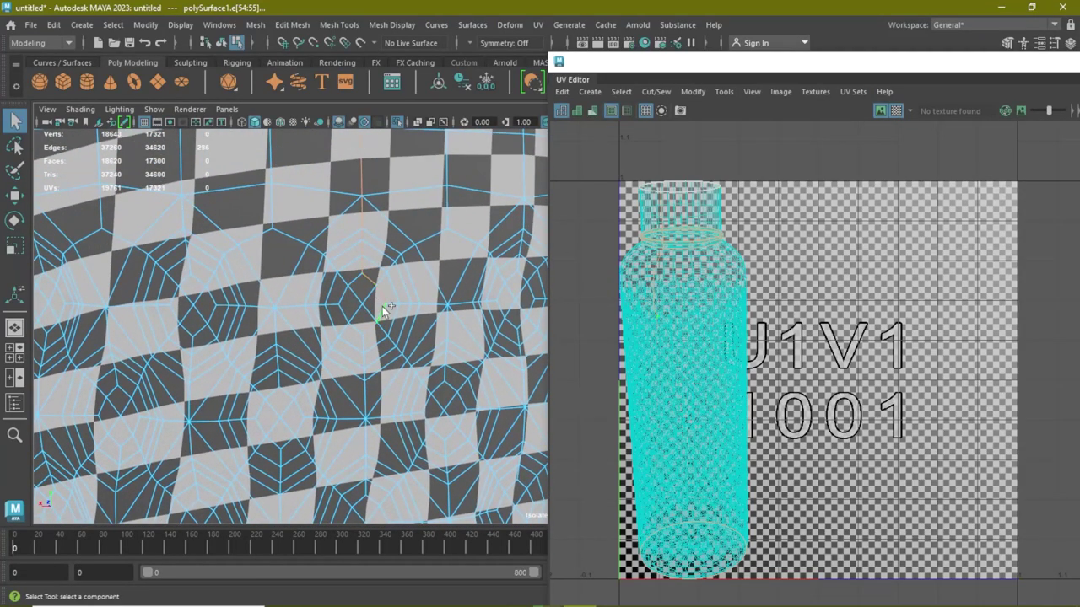
{"action": "middle_click_drag", "start_coordinate": [361, 349], "coordinate": [408, 256], "text": "alt"}
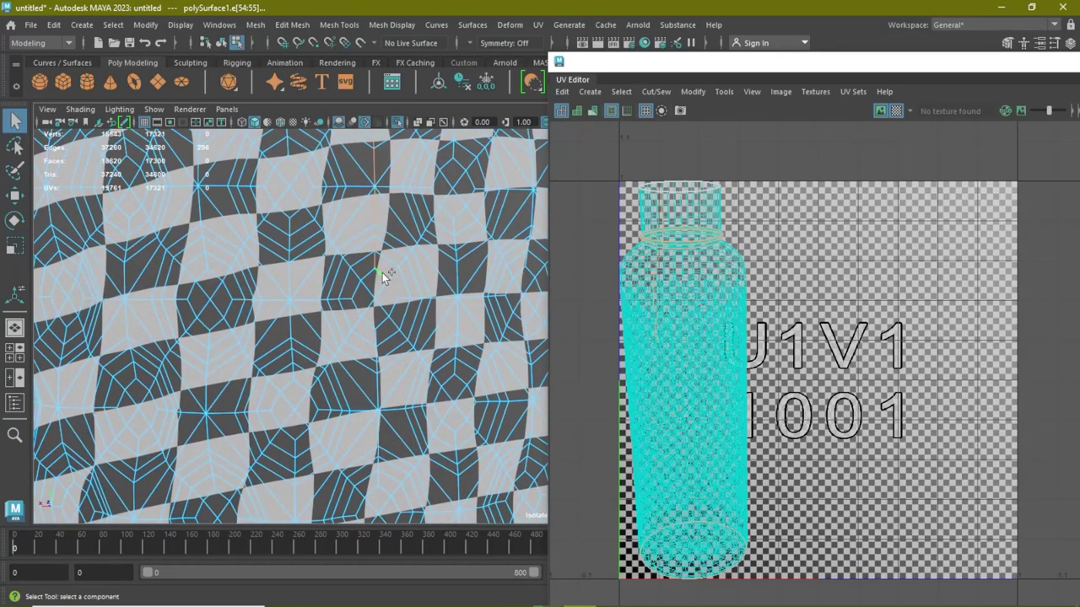
{"action": "middle_click_drag", "start_coordinate": [384, 419], "coordinate": [394, 242], "text": "alt"}
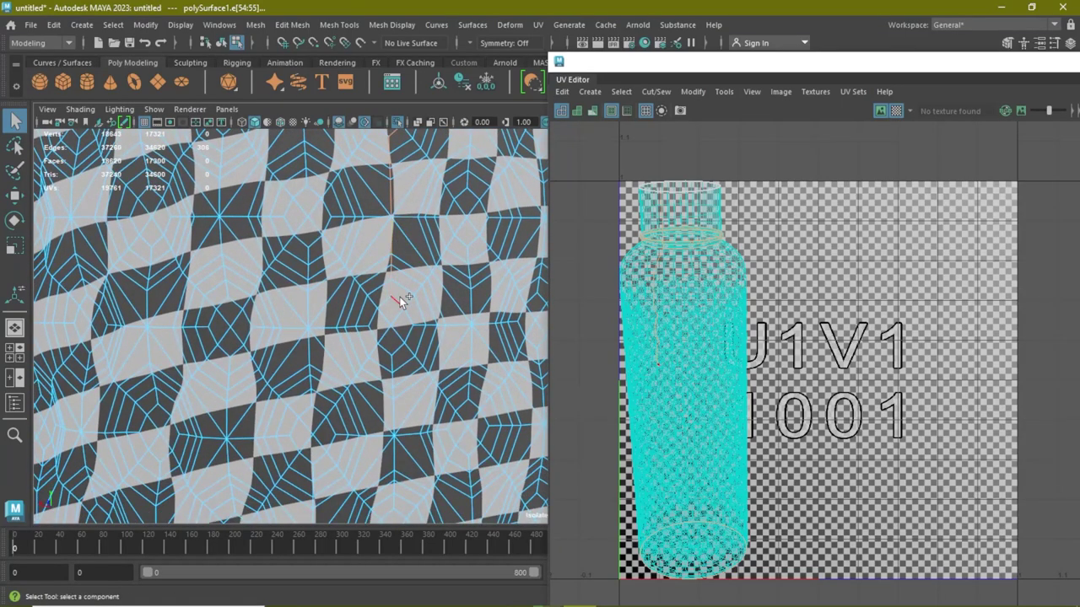
{"action": "mouse_move", "coordinate": [393, 364]}
{"action": "middle_mouse_down", "text": "alt"}
{"action": "mouse_move", "coordinate": [405, 314]}
{"action": "mouse_move", "coordinate": [386, 191]}
{"action": "middle_mouse_up", "text": "alt"}
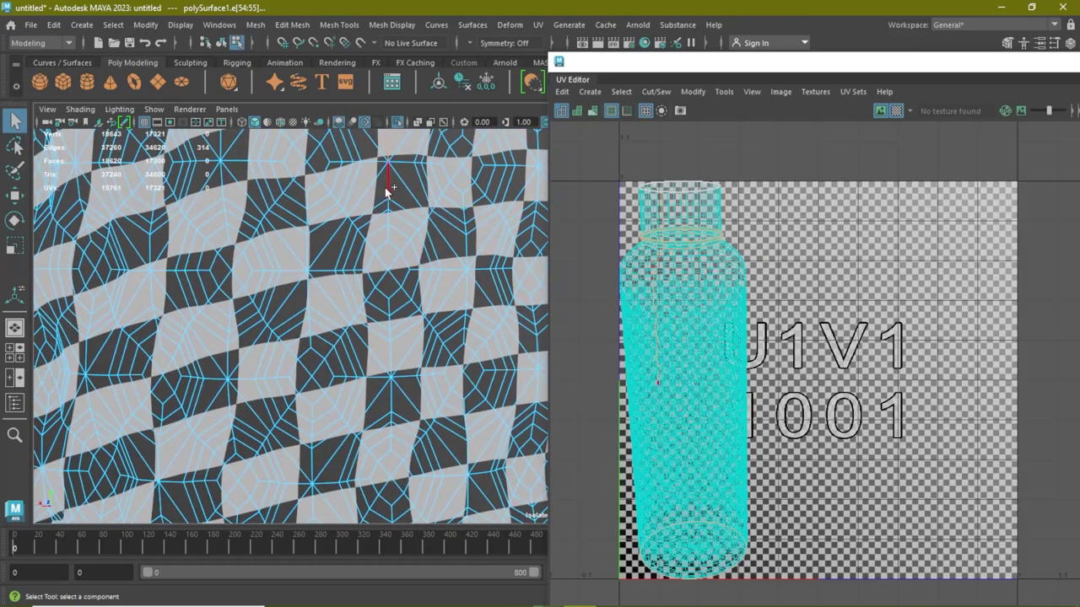
{"action": "left_click", "coordinate": [390, 336], "text": "shift"}
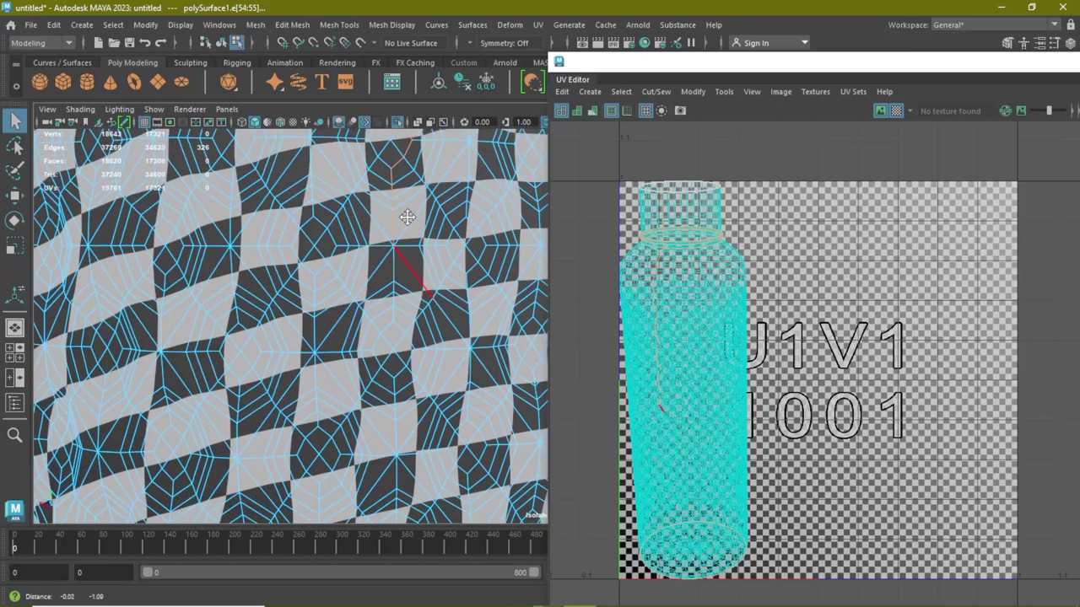
{"action": "middle_click_drag", "start_coordinate": [391, 336], "coordinate": [400, 215], "text": "alt"}
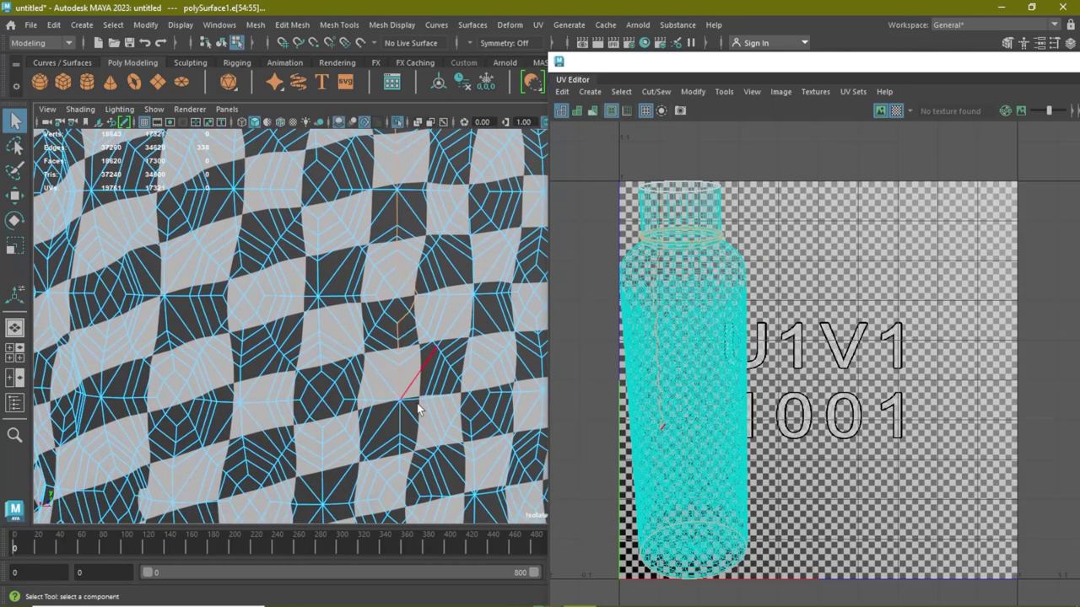
{"action": "middle_click_drag", "start_coordinate": [417, 403], "coordinate": [408, 225], "text": "alt"}
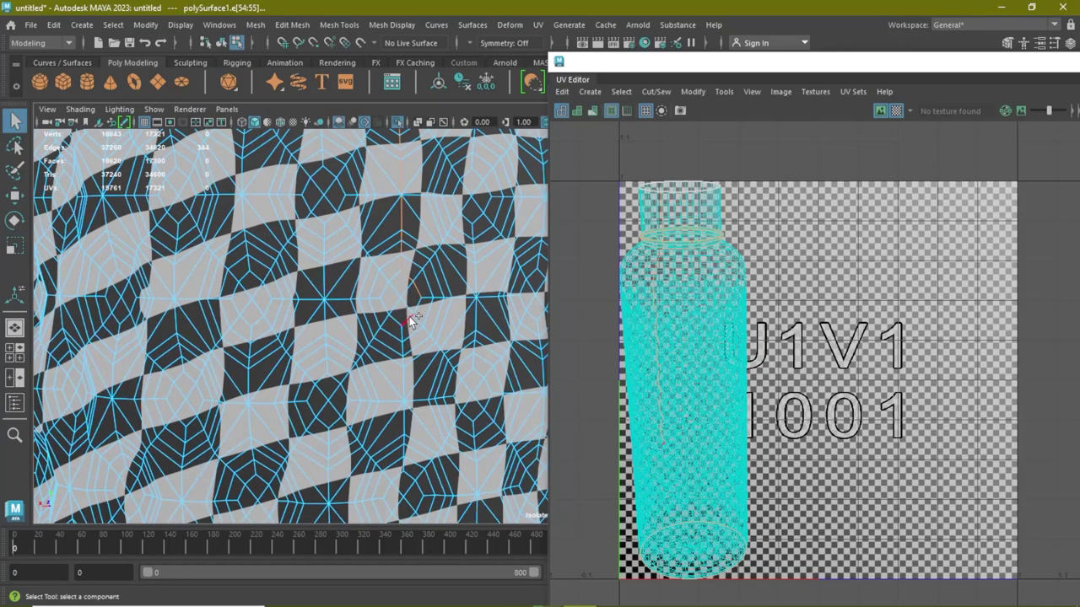
{"action": "left_click", "coordinate": [408, 377], "text": "shift"}
{"action": "middle_click_drag", "start_coordinate": [408, 377], "coordinate": [411, 243], "text": "alt"}
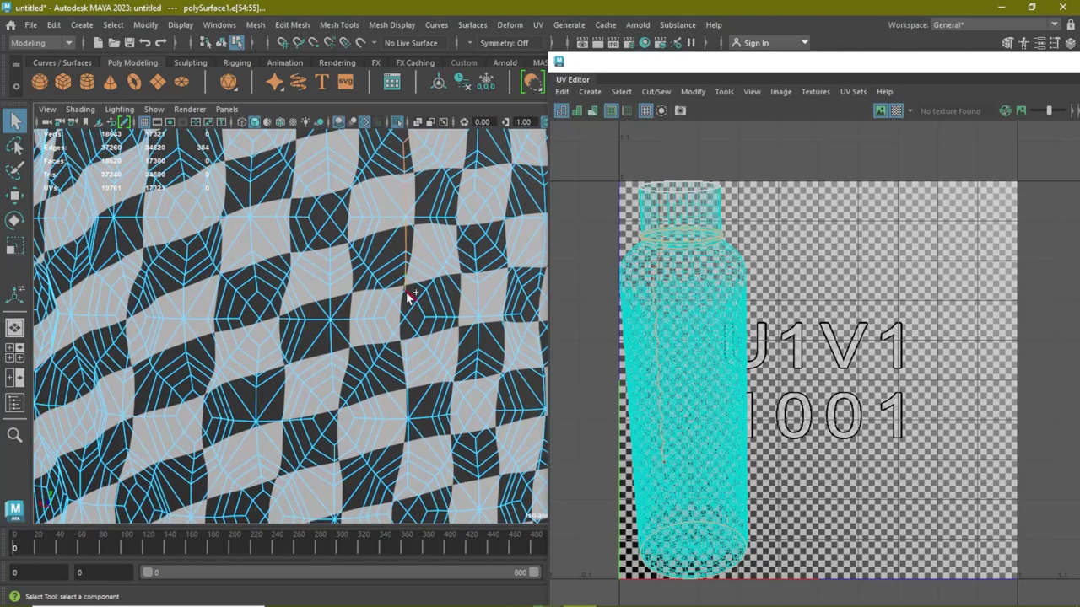
{"action": "middle_click_drag", "start_coordinate": [407, 413], "coordinate": [402, 263], "text": "alt"}
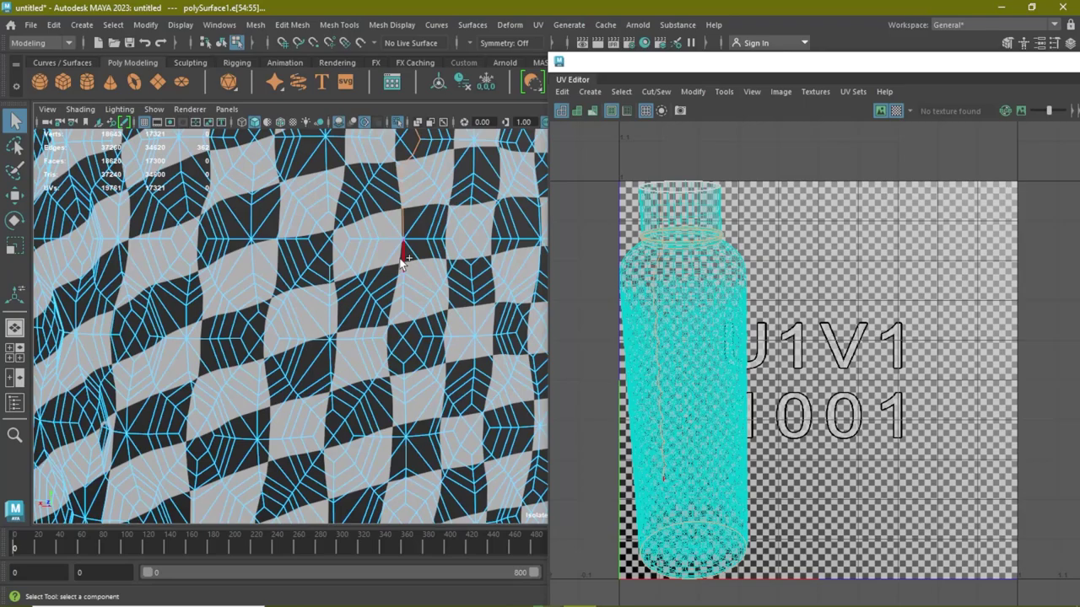
{"action": "left_click", "coordinate": [406, 319], "text": "shift"}
Step: Extend the seam edge selection down the side to the bottom rim
{"action": "middle_click_drag", "start_coordinate": [406, 319], "coordinate": [412, 248], "text": "alt"}
{"action": "left_click", "coordinate": [405, 302], "text": "shift"}
{"action": "middle_click_drag", "start_coordinate": [405, 302], "coordinate": [413, 238], "text": "alt"}
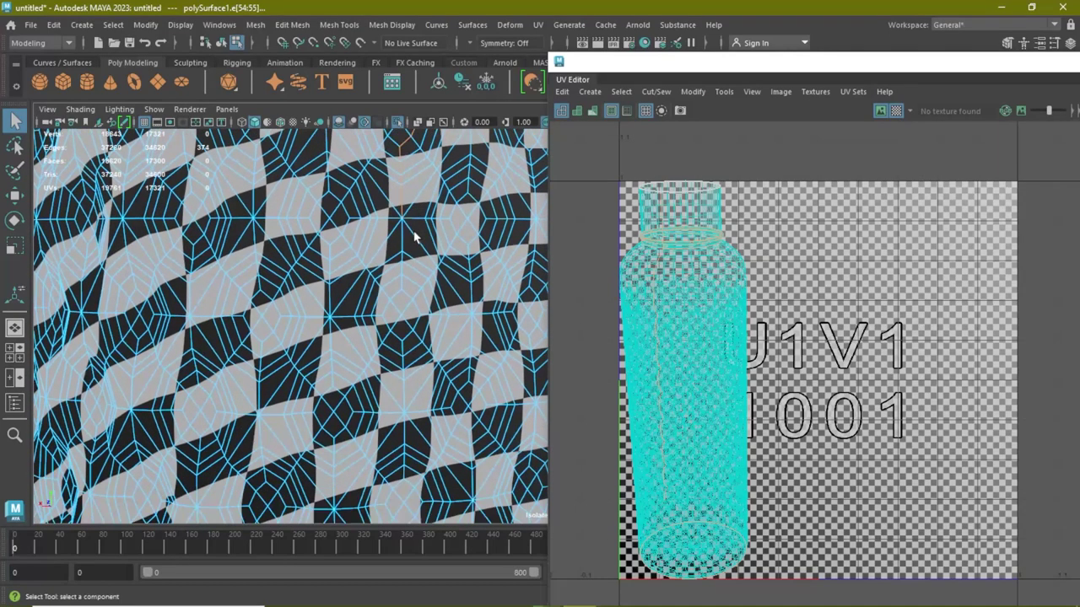
{"action": "left_click", "coordinate": [407, 297], "text": "shift"}
{"action": "middle_click_drag", "start_coordinate": [408, 297], "coordinate": [415, 269], "text": "alt"}
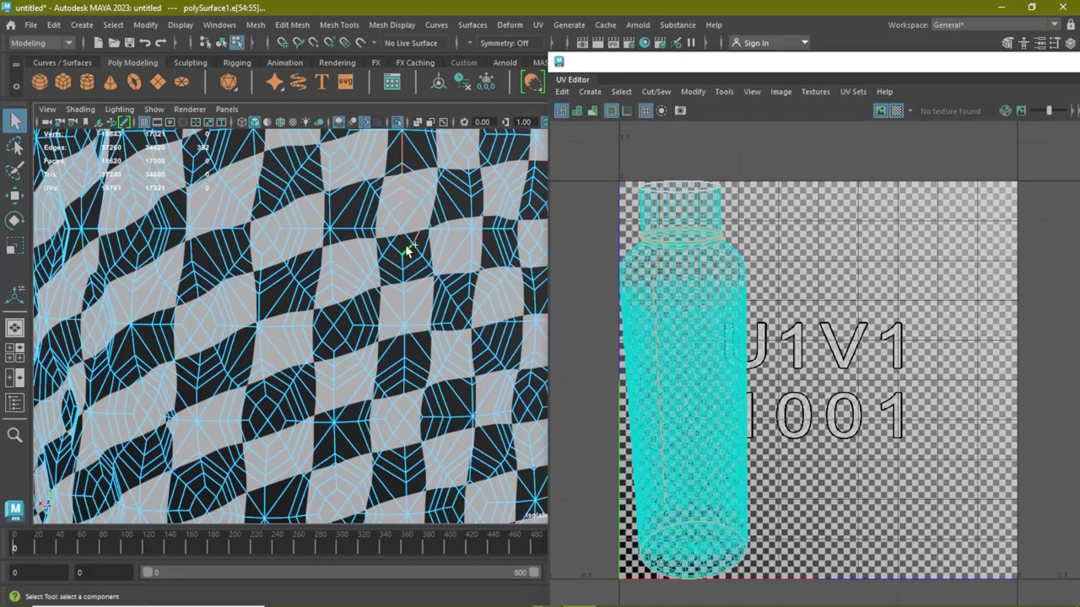
{"action": "left_click", "coordinate": [407, 309], "text": "shift"}
{"action": "middle_click_drag", "start_coordinate": [407, 310], "coordinate": [407, 206], "text": "alt"}
{"action": "left_click", "coordinate": [411, 261], "text": "shift"}
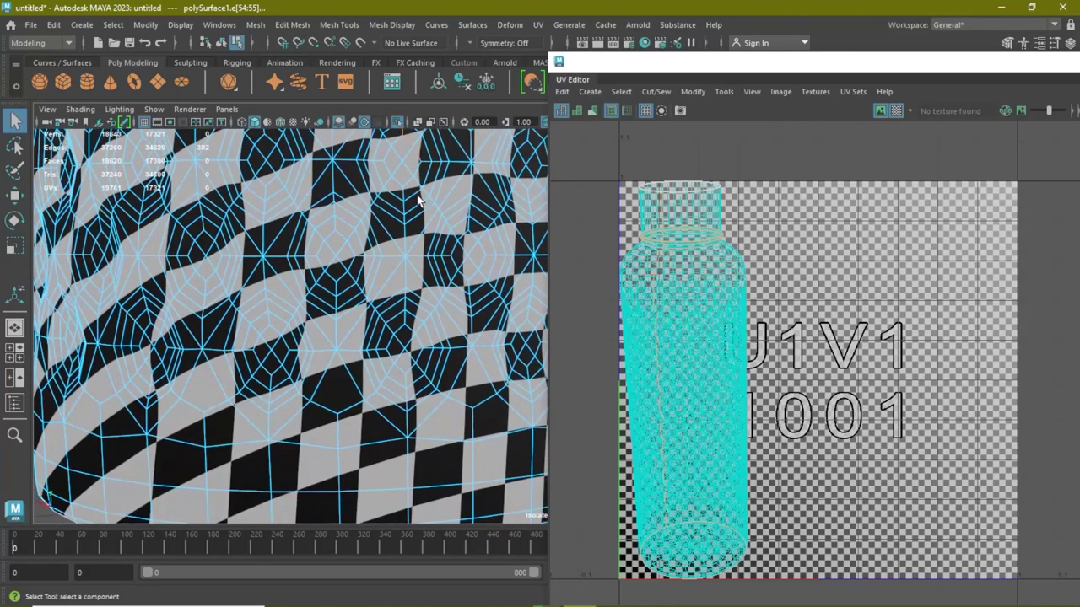
{"action": "left_click", "coordinate": [406, 429], "text": "shift"}
{"action": "middle_click_drag", "start_coordinate": [406, 428], "coordinate": [408, 259], "text": "alt"}
{"action": "left_click", "coordinate": [402, 269], "text": "shift"}
Step: Orbit underneath and cut the UVs along the selected seam edges
{"action": "left_click_drag", "start_coordinate": [401, 268], "coordinate": [377, 242], "text": "alt"}
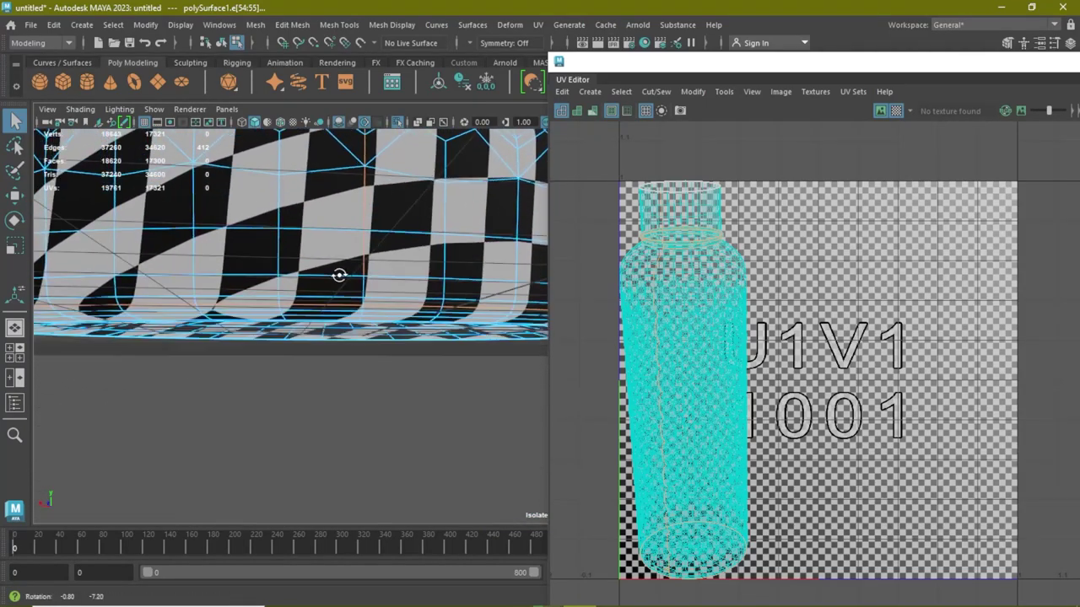
{"action": "left_click_drag", "start_coordinate": [461, 307], "coordinate": [441, 345], "text": "alt"}
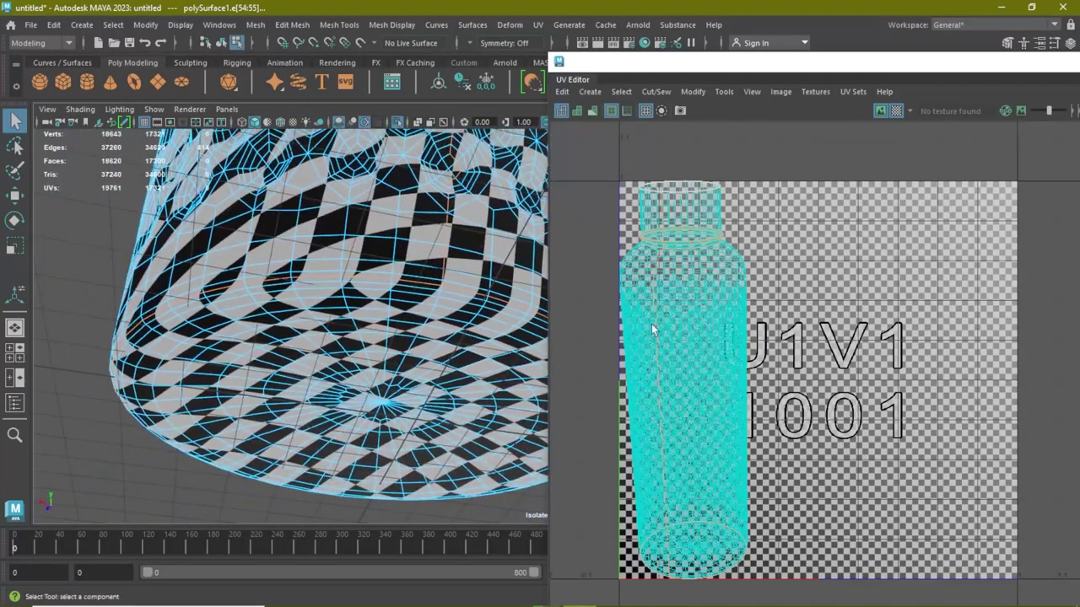
{"action": "key", "text": "ctrl+x"}
Step: Move the body UV shell to the right and unfold the bottom cap shell
{"action": "key", "text": "w"}
{"action": "left_click", "coordinate": [710, 558]}
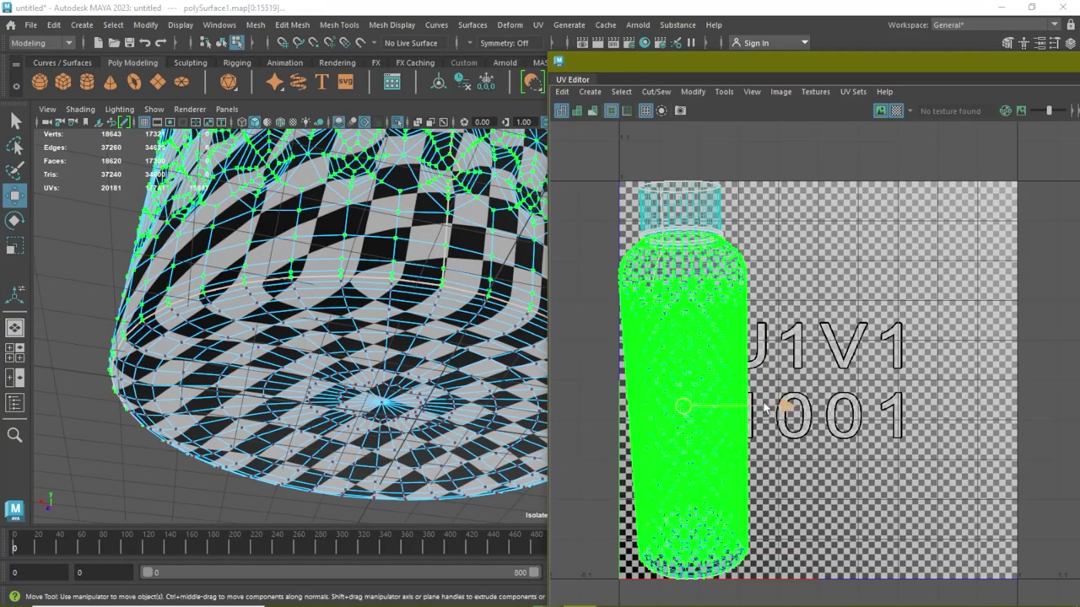
{"action": "left_click_drag", "start_coordinate": [710, 558], "coordinate": [909, 558]}
{"action": "left_click", "coordinate": [692, 553]}
{"action": "mouse_move", "coordinate": [697, 332]}
{"action": "right_mouse_down", "text": "shift"}
{"action": "mouse_move", "coordinate": [625, 346]}
{"action": "mouse_move", "coordinate": [552, 321]}
{"action": "right_mouse_up", "text": "shift"}
Step: Unfold the top cylinder into a strip and flatten the small top ring shell
{"action": "left_click", "coordinate": [762, 408]}
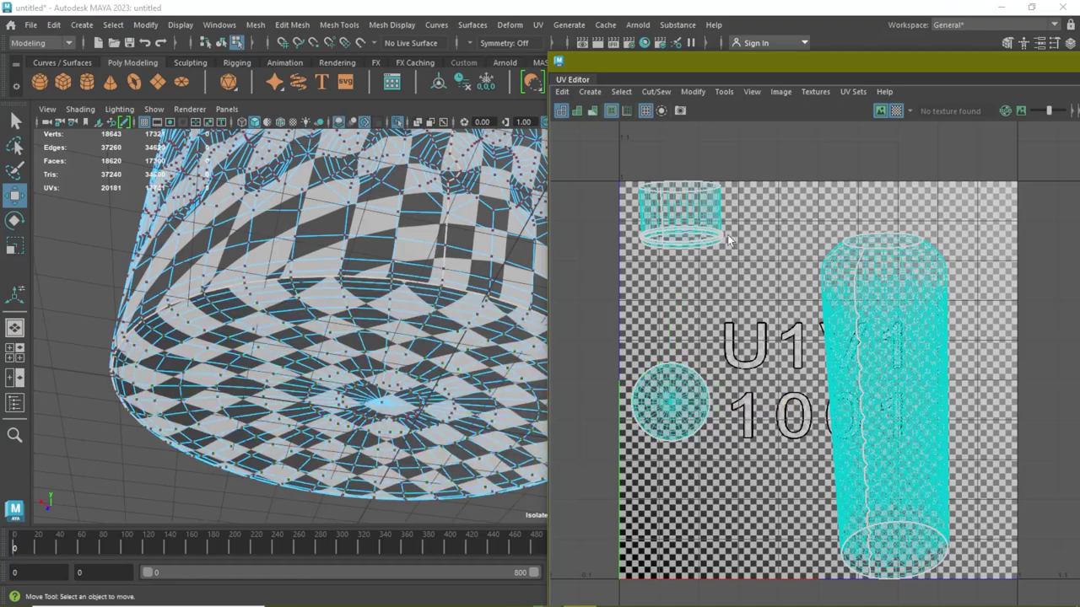
{"action": "left_click", "coordinate": [679, 216]}
{"action": "right_click_drag", "start_coordinate": [679, 216], "coordinate": [574, 194], "text": "shift"}
{"action": "left_click_drag", "start_coordinate": [651, 221], "coordinate": [713, 190]}
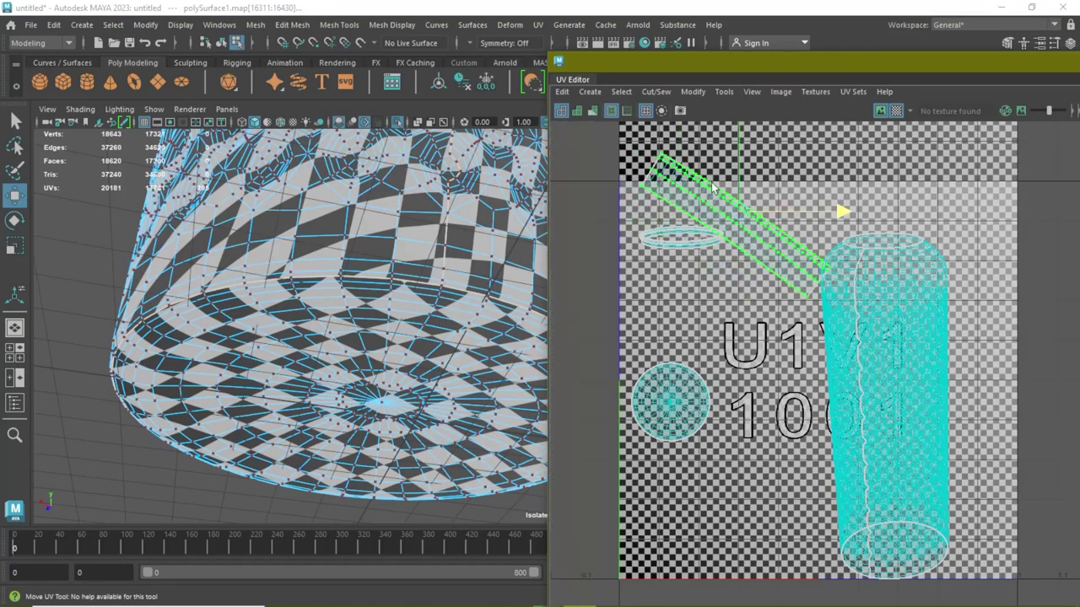
{"action": "left_click", "coordinate": [739, 180]}
{"action": "left_click", "coordinate": [696, 238]}
{"action": "right_click_drag", "start_coordinate": [696, 238], "coordinate": [561, 247], "text": "shift"}
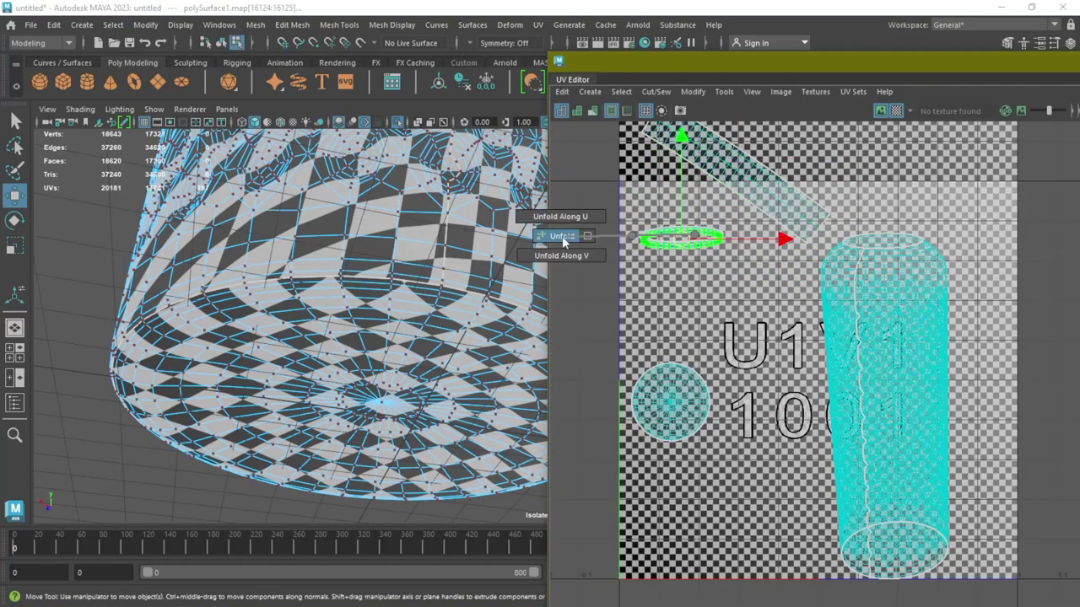
Step: Reposition the small ring shell, unfold the ellipse shell, then unfold the body shell
{"action": "right_click_drag", "start_coordinate": [685, 229], "coordinate": [747, 270], "text": "shift"}
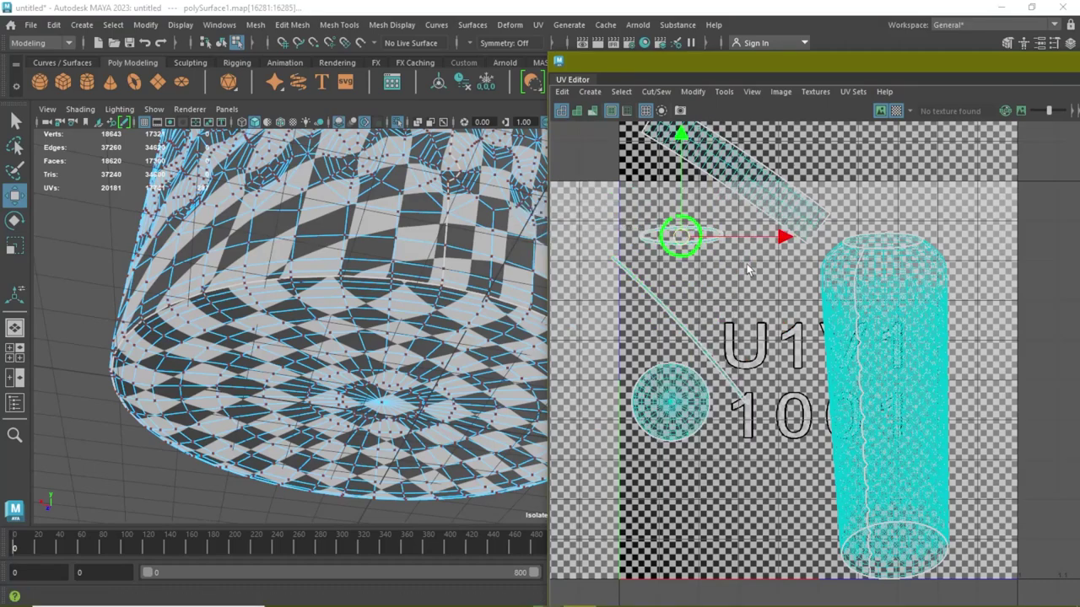
{"action": "mouse_move", "coordinate": [685, 231]}
{"action": "right_mouse_down", "text": "shift"}
{"action": "mouse_move", "coordinate": [692, 270]}
{"action": "mouse_move", "coordinate": [557, 240]}
{"action": "right_mouse_up", "text": "shift"}
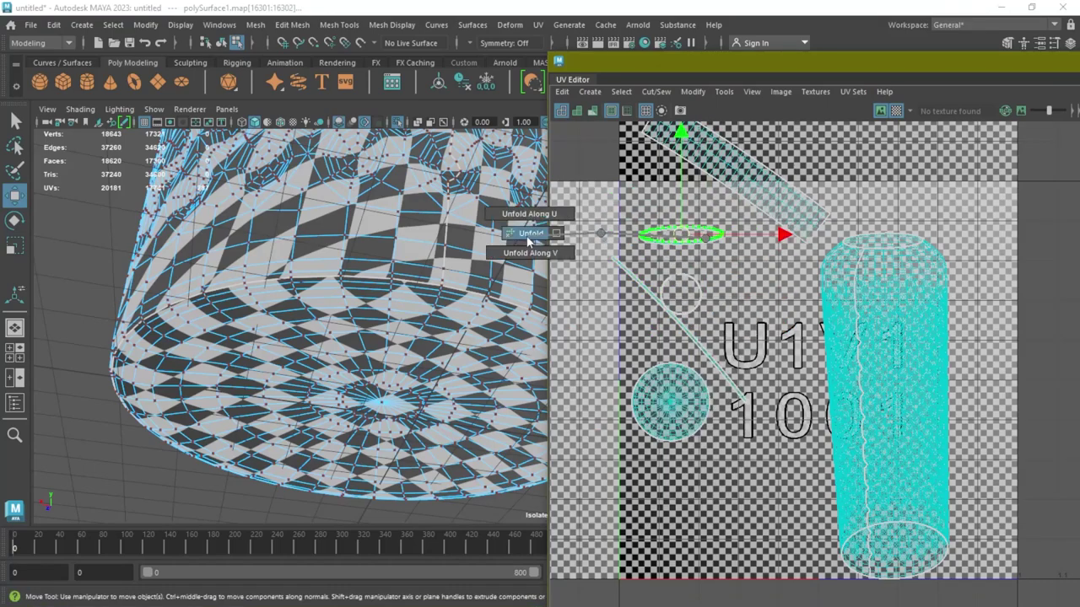
{"action": "left_click_drag", "start_coordinate": [680, 194], "coordinate": [624, 193]}
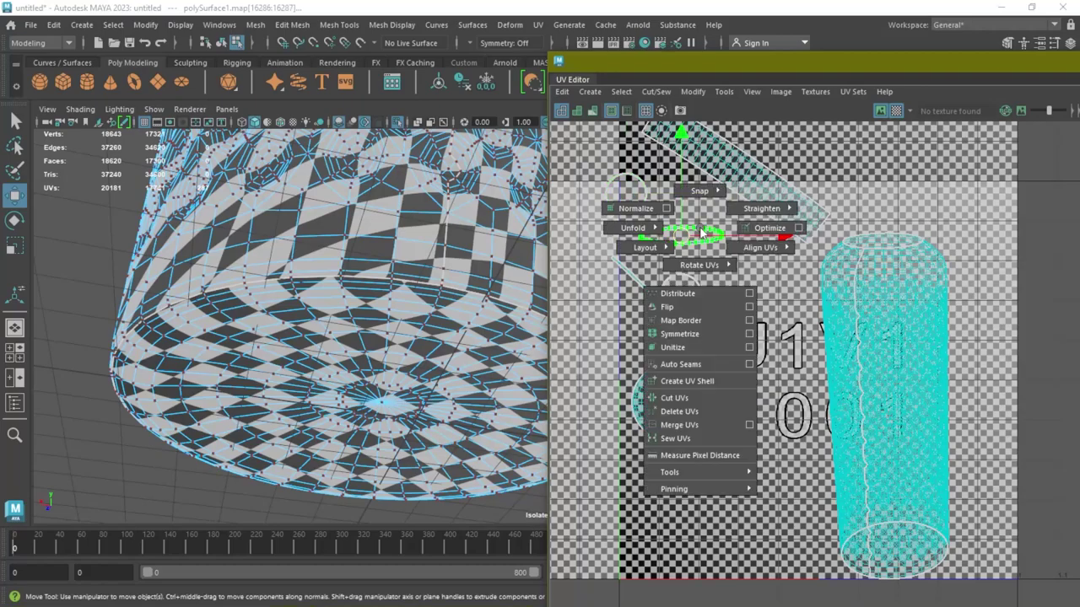
{"action": "mouse_move", "coordinate": [692, 234]}
{"action": "right_mouse_down", "text": "shift"}
{"action": "mouse_move", "coordinate": [693, 278]}
{"action": "mouse_move", "coordinate": [591, 241]}
{"action": "right_mouse_up", "text": "shift"}
{"action": "scroll", "coordinate": [726, 287], "scroll_direction": "down", "scroll_amount": 3}
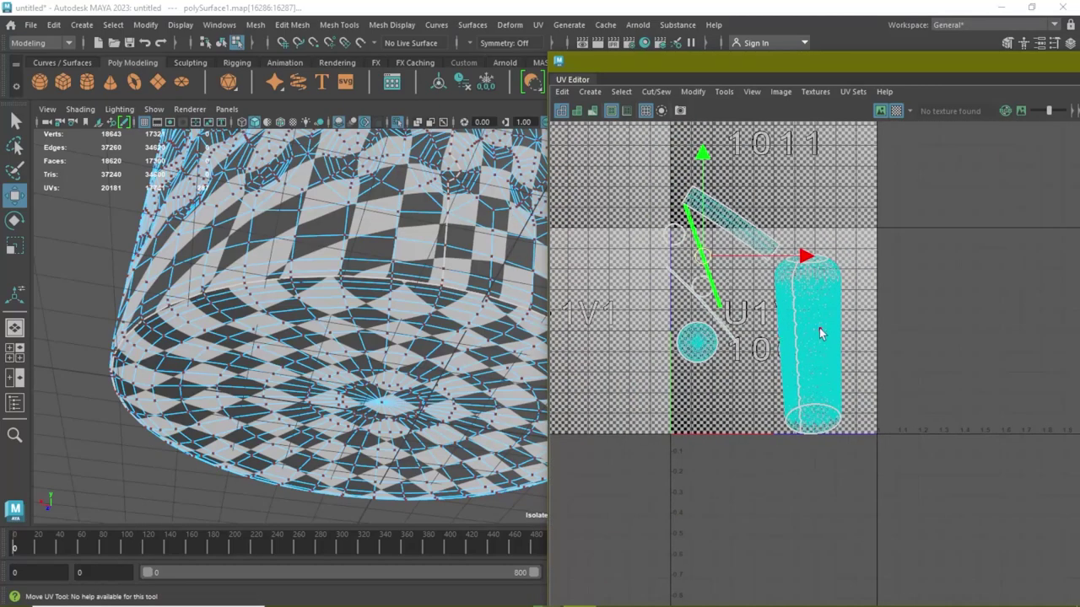
{"action": "right_click_drag", "start_coordinate": [820, 334], "coordinate": [817, 371], "text": "shift"}
{"action": "right_click_drag", "start_coordinate": [814, 338], "coordinate": [658, 302], "text": "shift"}
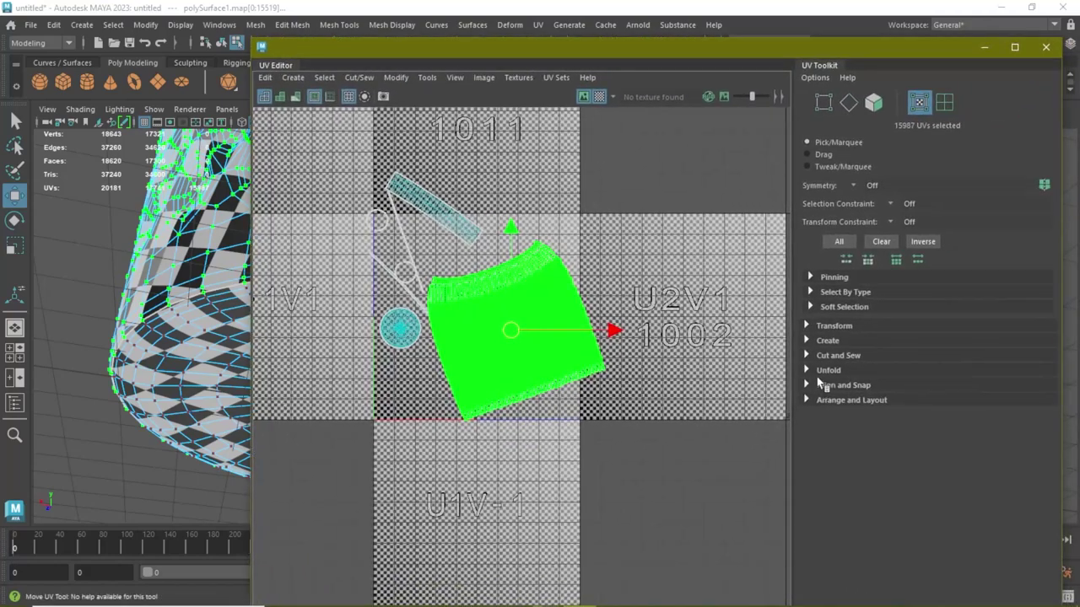
Step: Orient the body shell, rotate it 90°, shrink it, and move it to the tile's lower right
{"action": "left_click", "coordinate": [810, 400]}
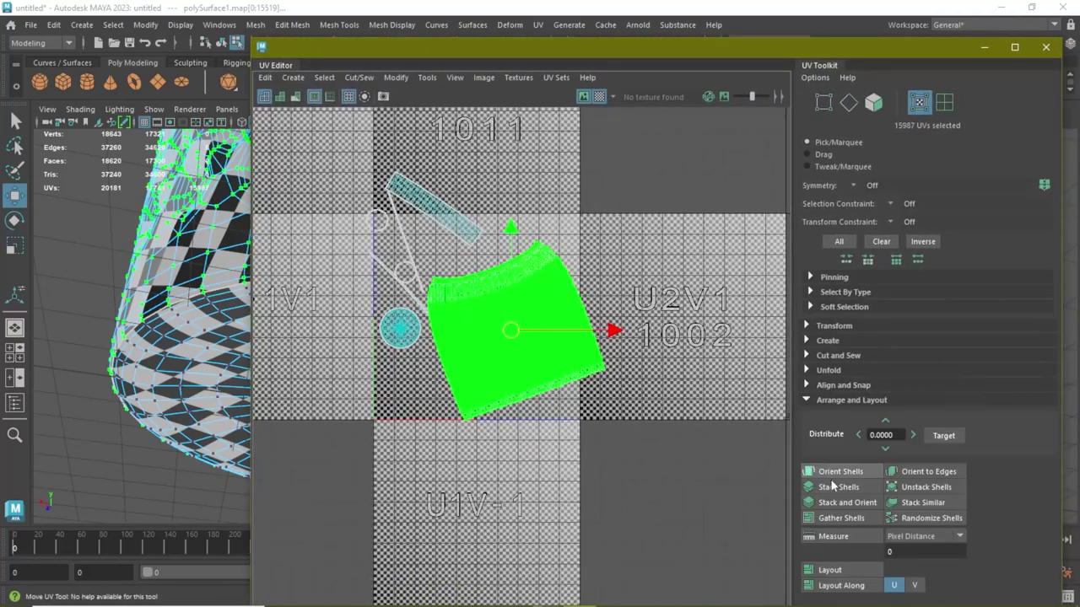
{"action": "left_click", "coordinate": [842, 471]}
{"action": "scroll", "coordinate": [540, 382], "scroll_direction": "up", "scroll_amount": 2}
{"action": "key", "text": "e"}
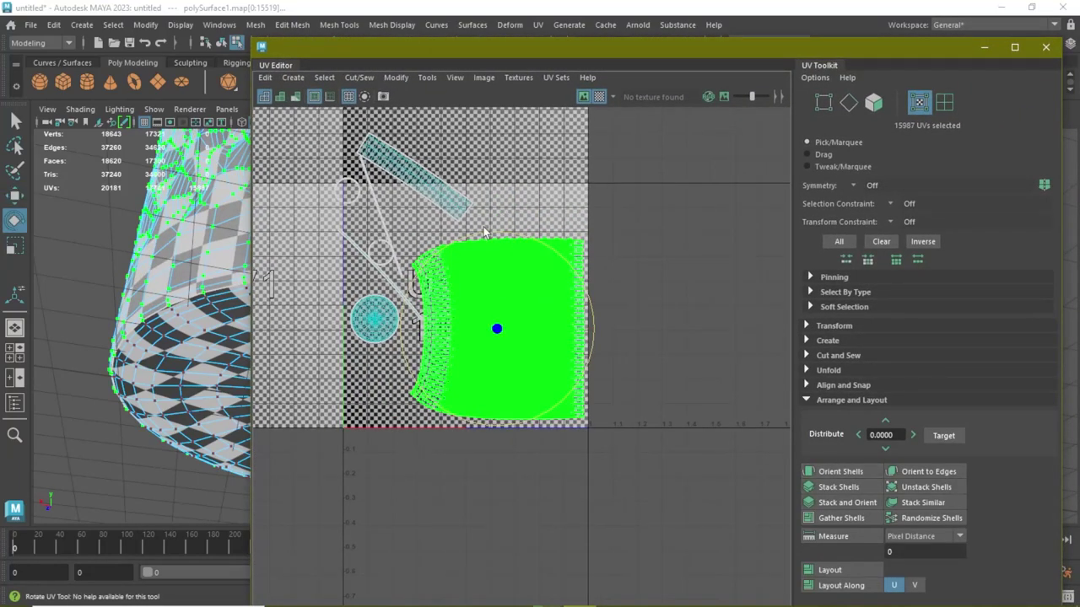
{"action": "left_click_drag", "start_coordinate": [485, 232], "coordinate": [620, 302]}
{"action": "left_click_drag", "start_coordinate": [478, 339], "coordinate": [447, 325]}
{"action": "key", "text": "w"}
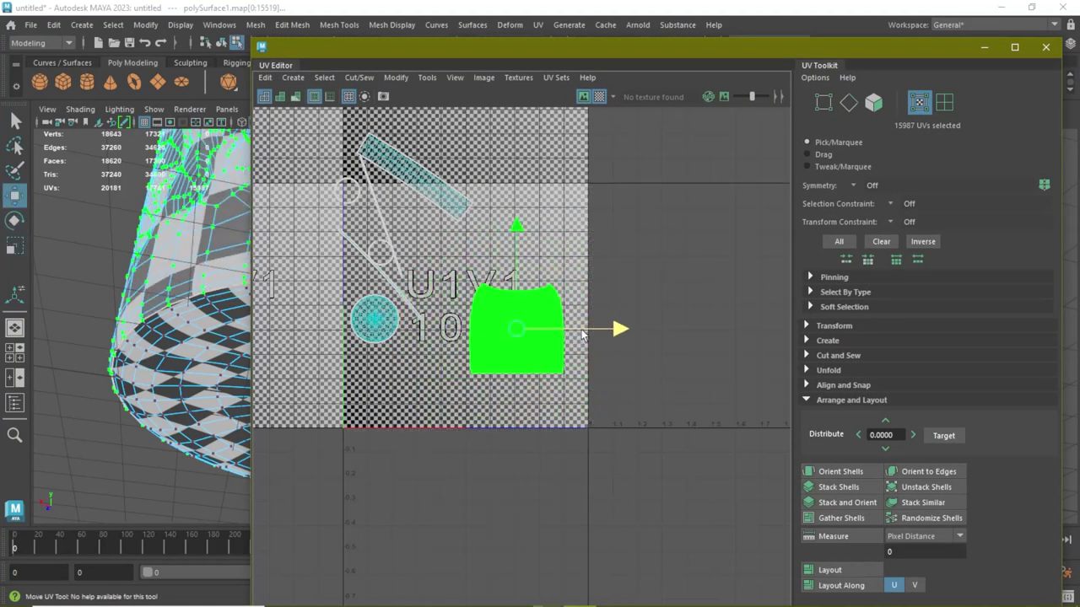
{"action": "left_click_drag", "start_coordinate": [514, 325], "coordinate": [531, 371]}
Step: Turn the narrow strap shell horizontal and move it to the tile's bottom
{"action": "scroll", "coordinate": [472, 296], "scroll_direction": "up", "scroll_amount": 1}
{"action": "left_click", "coordinate": [439, 194]}
{"action": "key", "text": "e"}
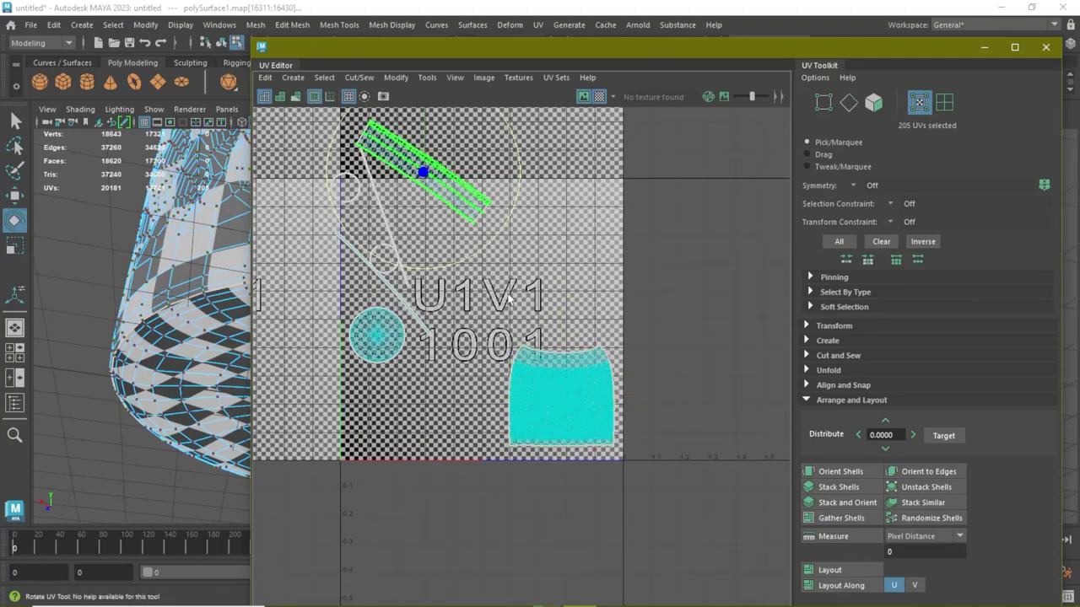
{"action": "left_click", "coordinate": [836, 472]}
{"action": "left_click_drag", "start_coordinate": [430, 131], "coordinate": [430, 384]}
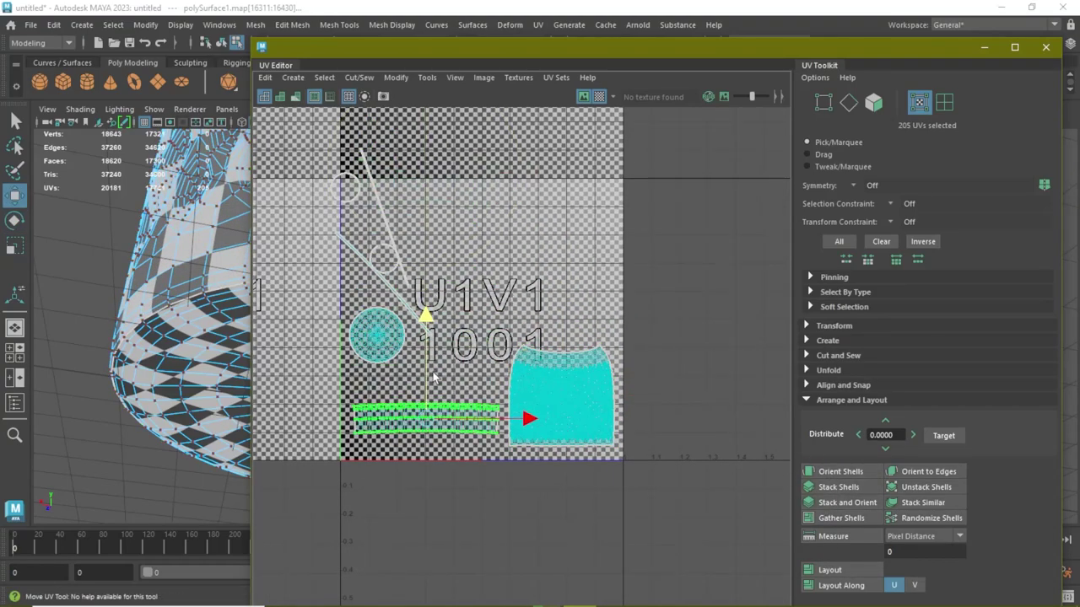
Step: Move the circle shell up to the top-centre of the tile and reselect the diagonal strap
{"action": "left_click", "coordinate": [377, 336]}
{"action": "left_click_drag", "start_coordinate": [377, 252], "coordinate": [377, 294]}
{"action": "left_click", "coordinate": [379, 279]}
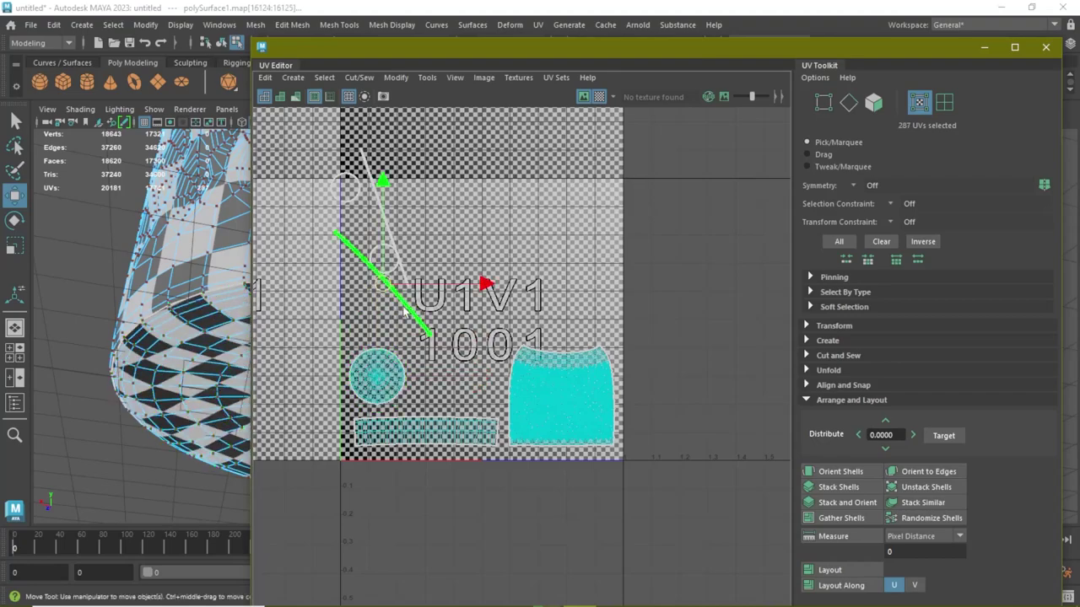
{"action": "key", "text": "e"}
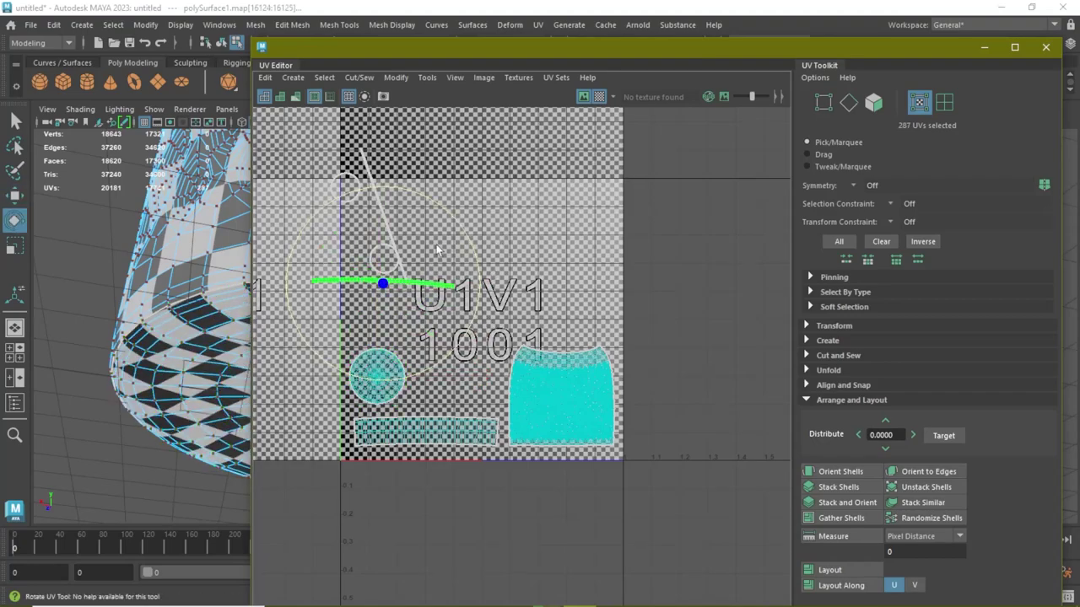
{"action": "left_click", "coordinate": [377, 376]}
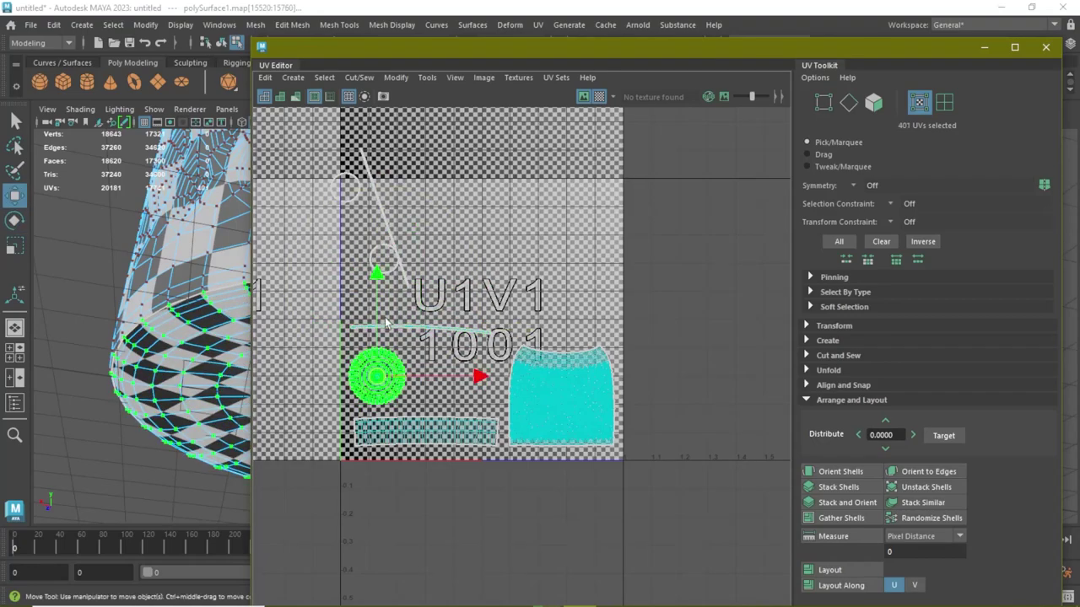
{"action": "mouse_move", "coordinate": [377, 376]}
{"action": "left_mouse_down"}
{"action": "mouse_move", "coordinate": [377, 242]}
{"action": "mouse_move", "coordinate": [486, 242]}
{"action": "left_mouse_up"}
{"action": "key", "text": "w"}
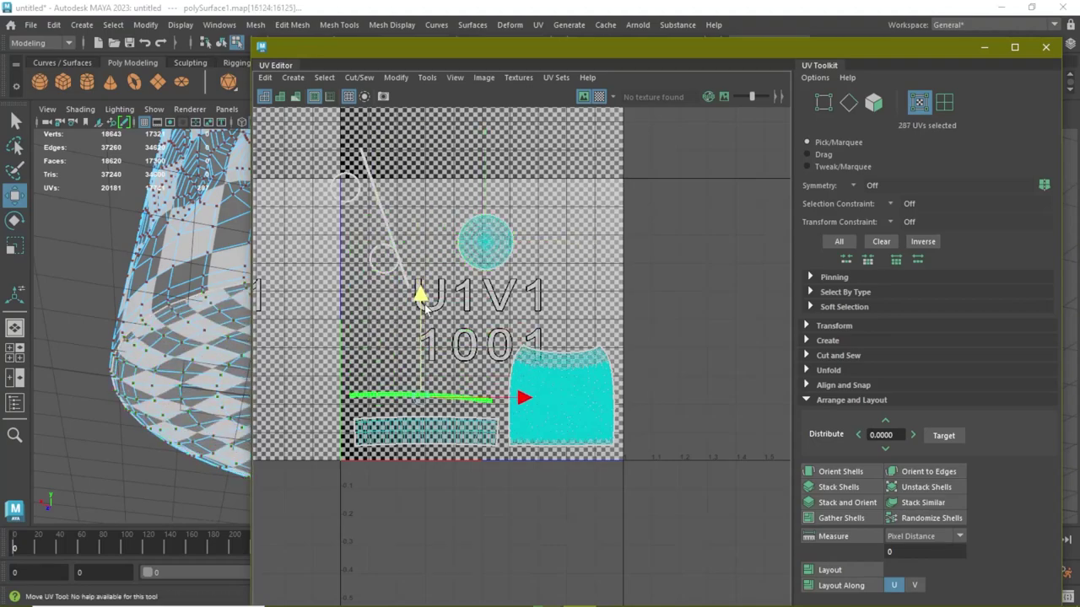
{"action": "left_click", "coordinate": [396, 241]}
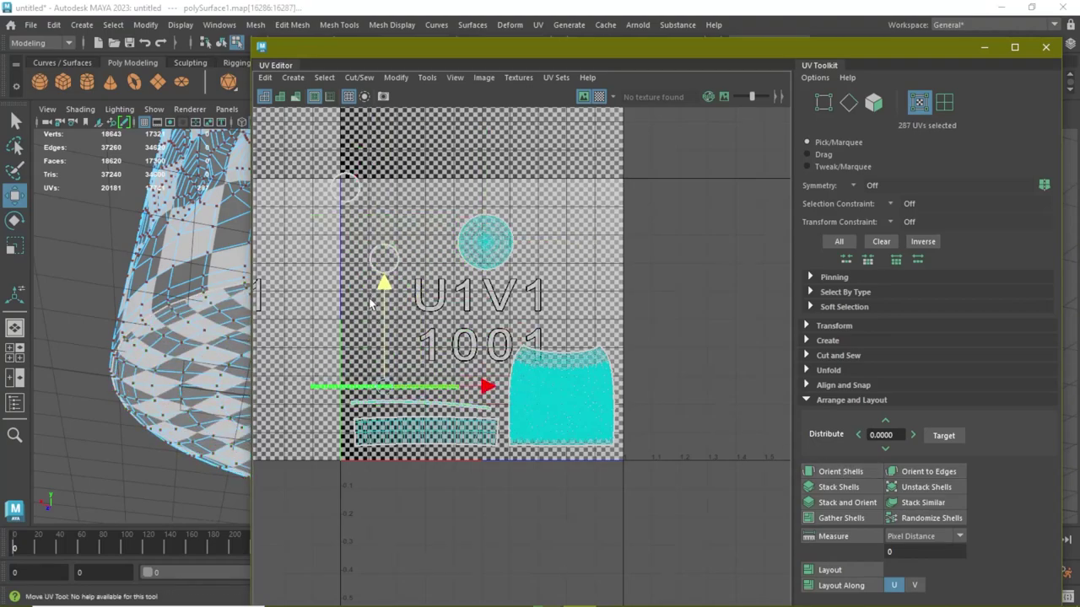
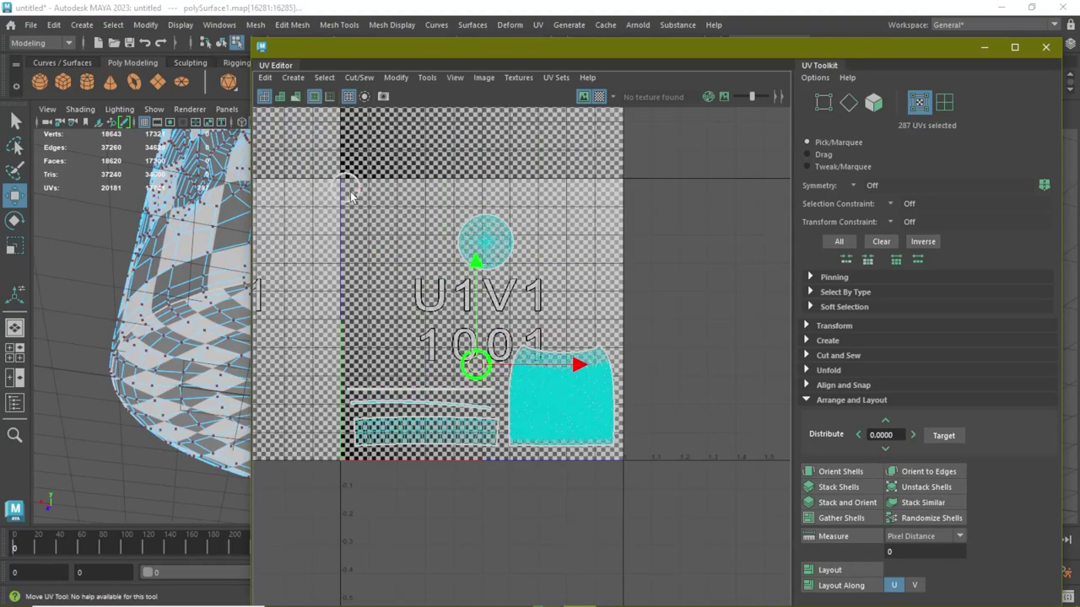
Step: Select the round base shell's UVs, narrow the UV Editor, and return to object mode with F8
{"action": "left_click_drag", "start_coordinate": [352, 197], "coordinate": [425, 279]}
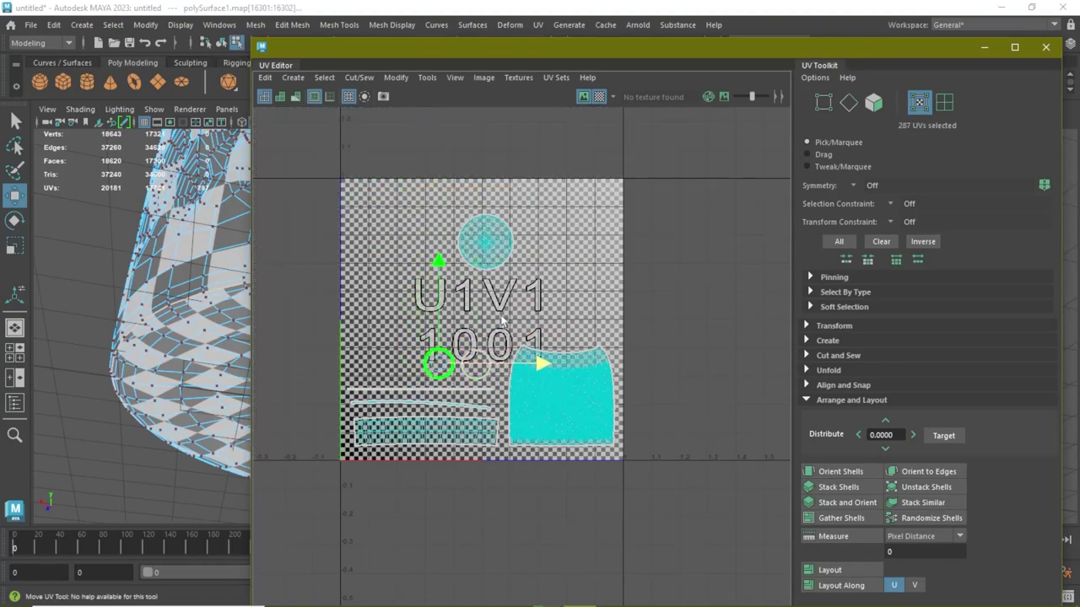
{"action": "left_click_drag", "start_coordinate": [533, 255], "coordinate": [430, 368]}
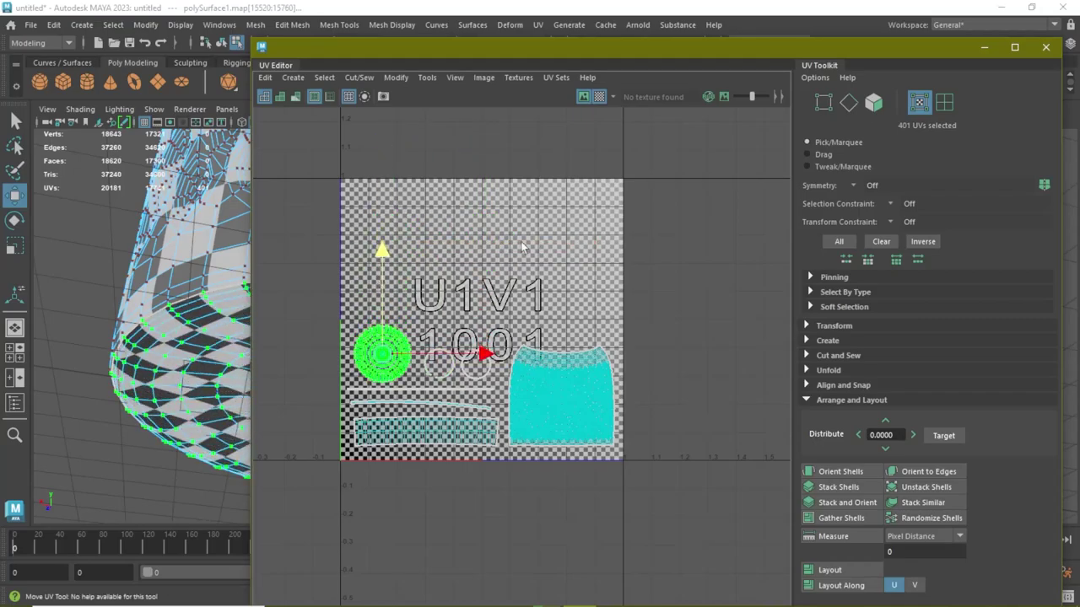
{"action": "left_click", "coordinate": [145, 257]}
{"action": "left_click_drag", "start_coordinate": [252, 228], "coordinate": [582, 236]}
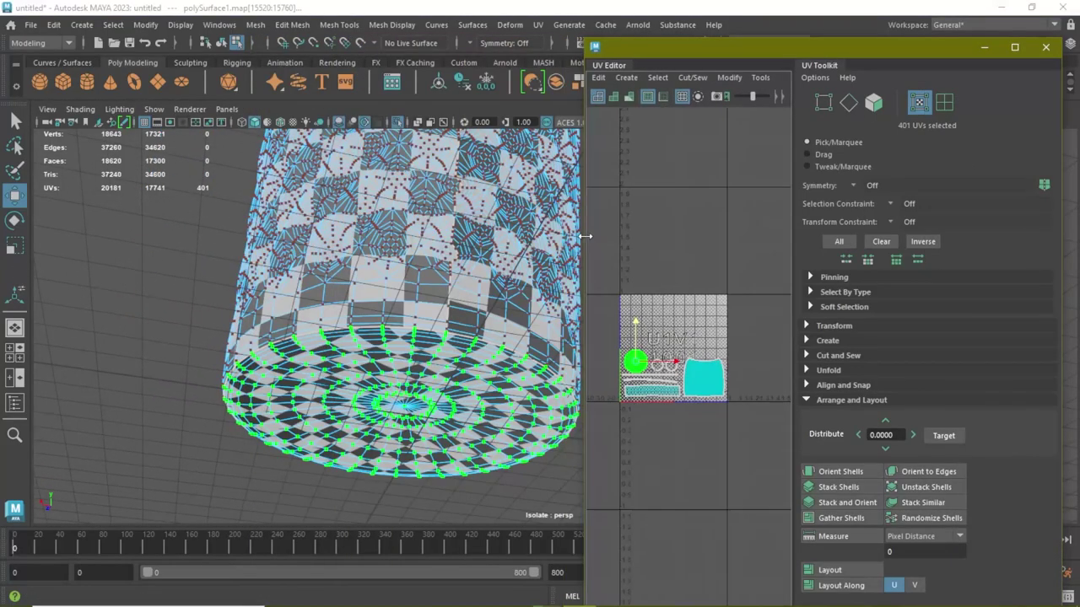
{"action": "mouse_move", "coordinate": [393, 275]}
{"action": "left_mouse_down", "text": "alt"}
{"action": "mouse_move", "coordinate": [440, 368]}
{"action": "mouse_move", "coordinate": [510, 165]}
{"action": "mouse_move", "coordinate": [453, 133]}
{"action": "left_mouse_up", "text": "alt"}
{"action": "key", "text": "F8"}
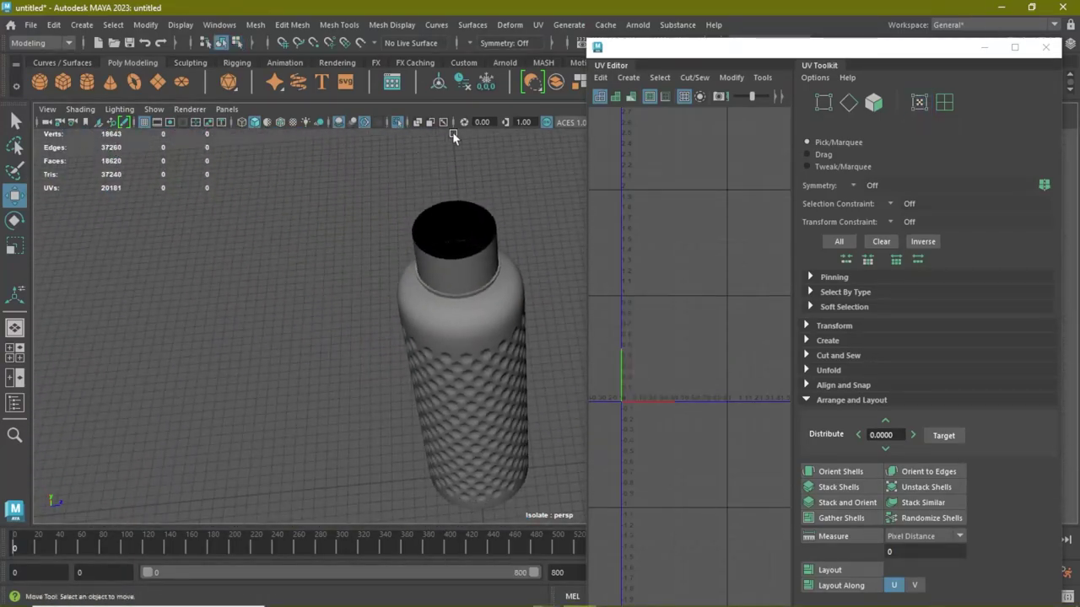
Step: Select the bottle cap, isolate it, and frame it from the side
{"action": "key", "text": "ctrl+1"}
{"action": "left_click", "coordinate": [445, 226]}
{"action": "key", "text": "ctrl+1"}
{"action": "left_click_drag", "start_coordinate": [344, 247], "coordinate": [393, 333], "text": "alt"}
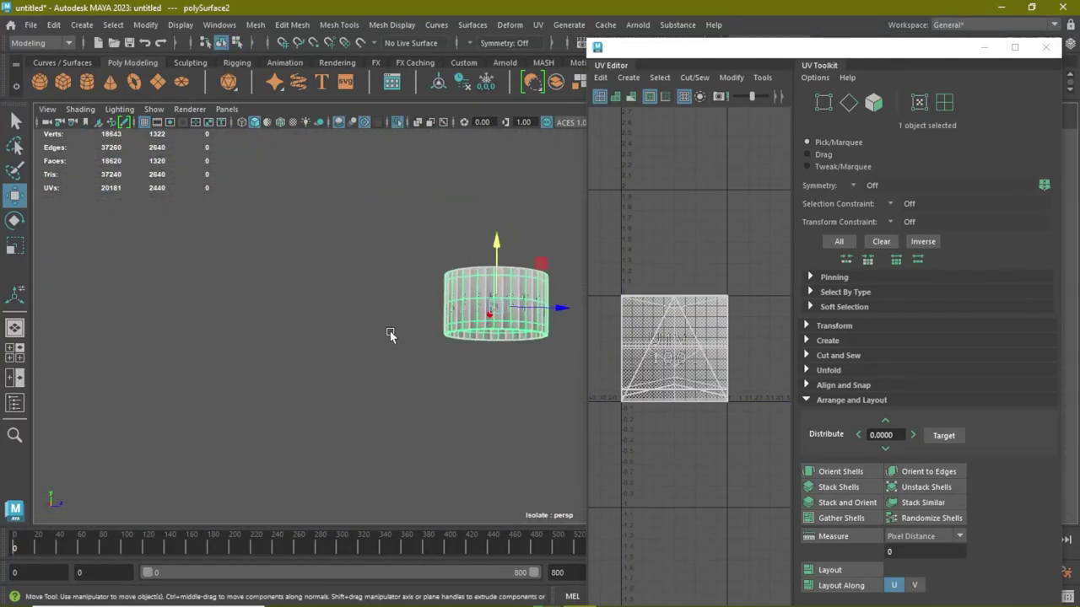
{"action": "right_click_drag", "start_coordinate": [393, 333], "coordinate": [453, 299], "text": "alt"}
{"action": "middle_click_drag", "start_coordinate": [453, 299], "coordinate": [359, 309], "text": "alt"}
{"action": "right_click_drag", "start_coordinate": [360, 309], "coordinate": [588, 294], "text": "alt"}
Step: Resize and shift the UV Editor to enlarge the 3D view, then look down into the cap
{"action": "left_click_drag", "start_coordinate": [588, 294], "coordinate": [287, 293]}
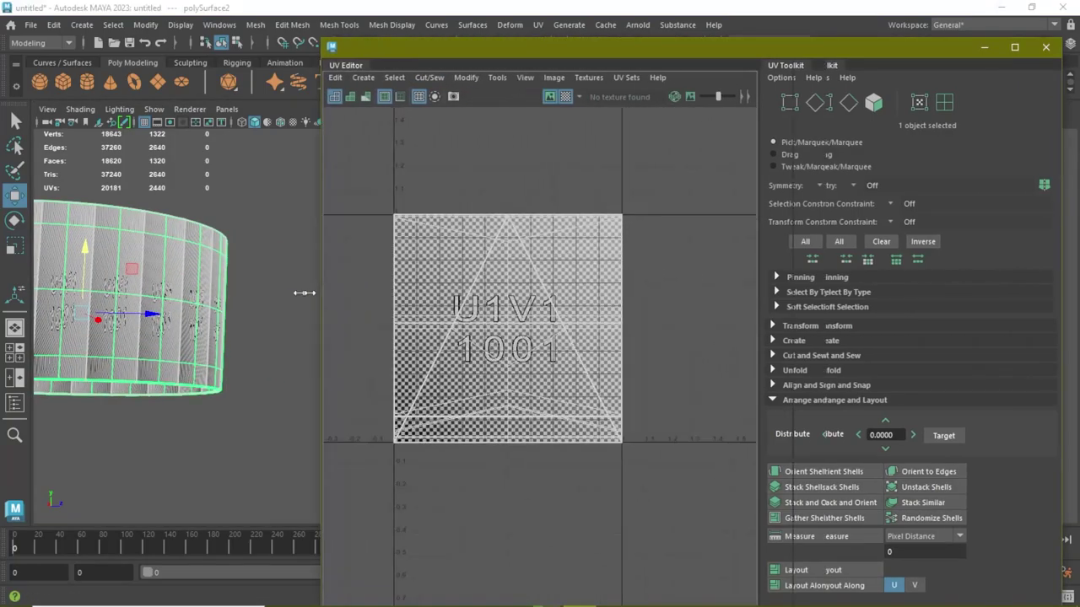
{"action": "right_click_drag", "start_coordinate": [287, 293], "coordinate": [250, 282], "text": "alt"}
{"action": "left_click_drag", "start_coordinate": [1060, 250], "coordinate": [945, 250]}
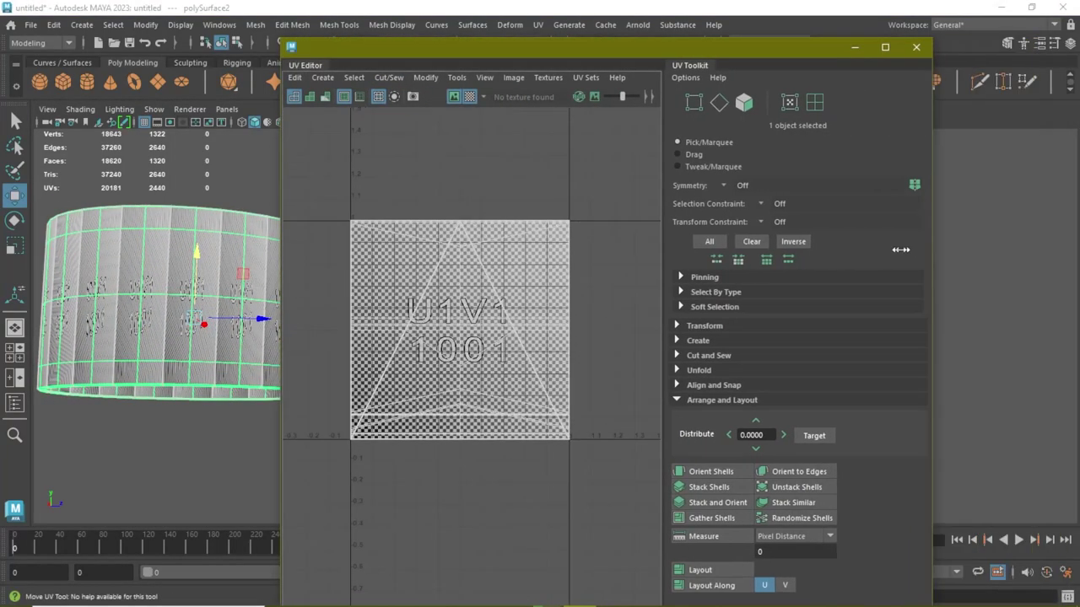
{"action": "left_click_drag", "start_coordinate": [498, 47], "coordinate": [708, 40]}
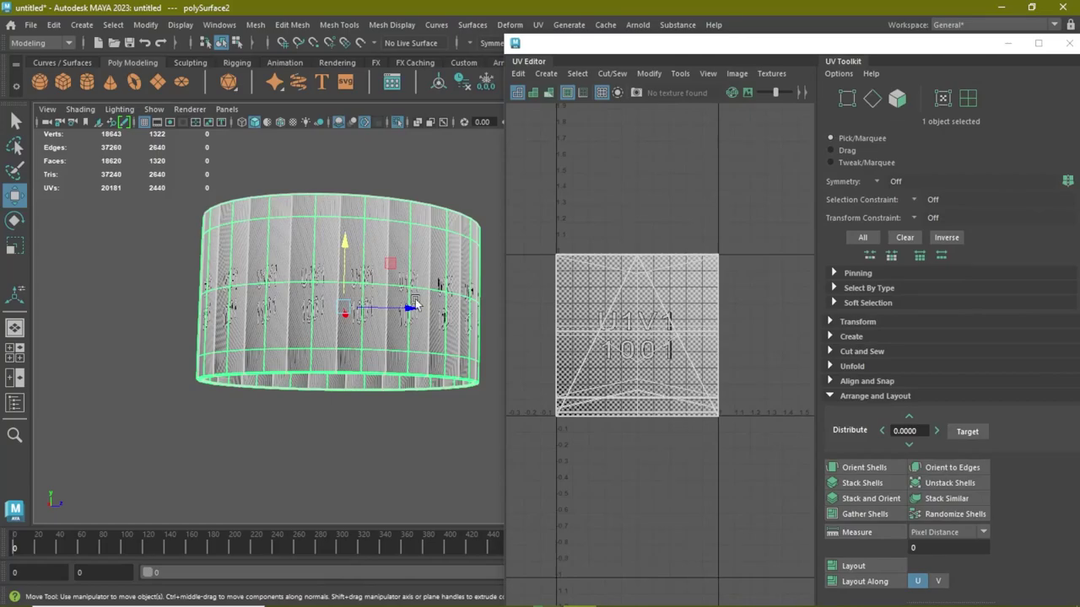
{"action": "left_click_drag", "start_coordinate": [415, 302], "coordinate": [472, 379], "text": "alt"}
Step: Apply a normal-based UV projection to the cap
{"action": "left_click", "coordinate": [546, 73]}
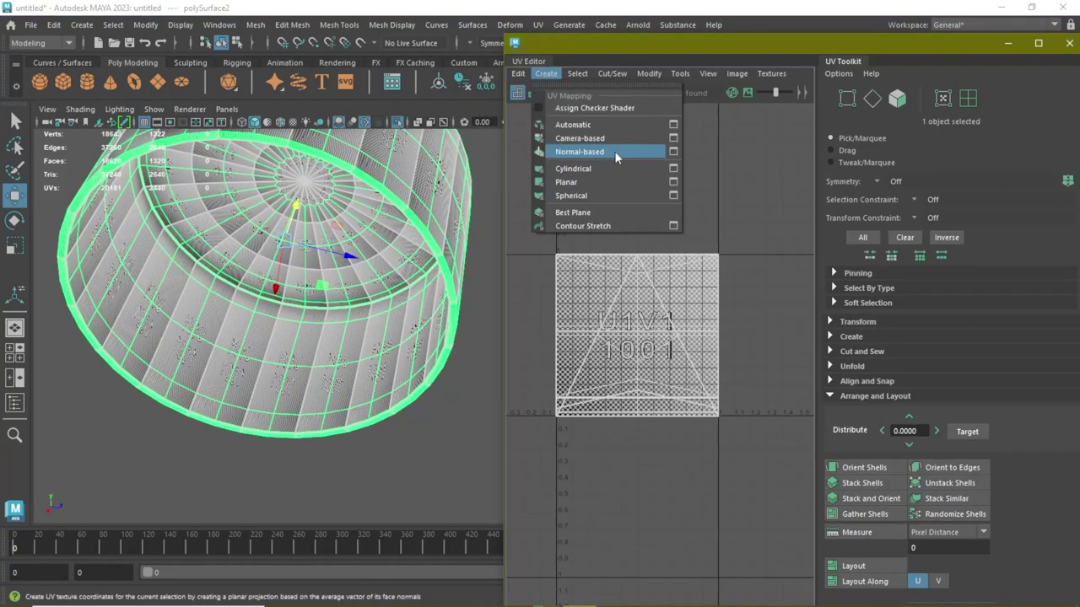
{"action": "left_click", "coordinate": [616, 152]}
{"action": "scroll", "coordinate": [358, 272], "scroll_direction": "up", "scroll_amount": 6}
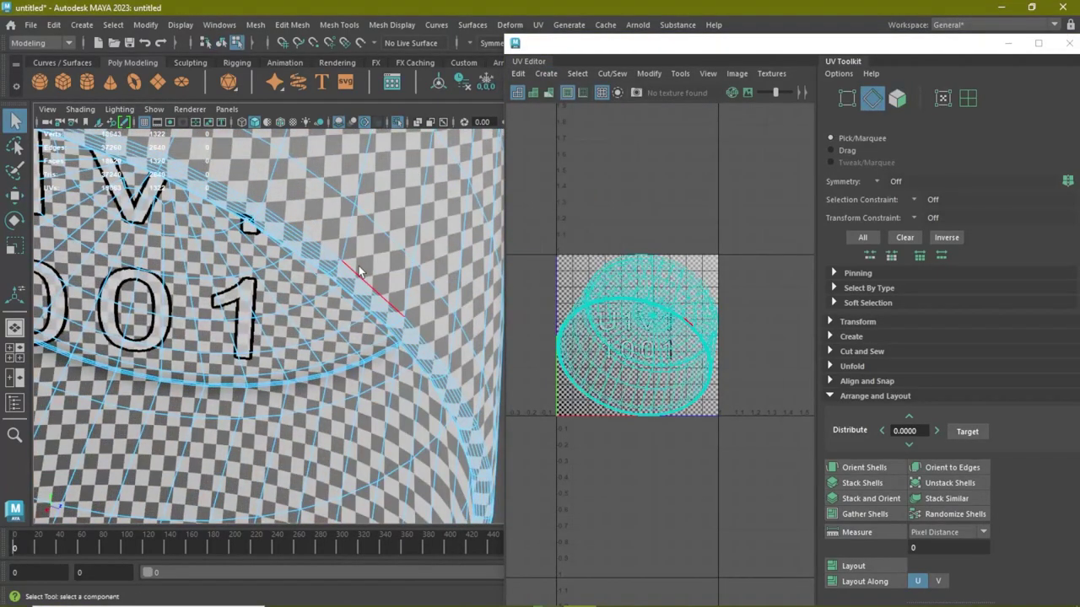
Step: Select the edge loop around the cap rim and add further rim edges as seams
{"action": "double_click", "coordinate": [359, 271]}
{"action": "left_click_drag", "start_coordinate": [359, 272], "coordinate": [441, 344], "text": "alt"}
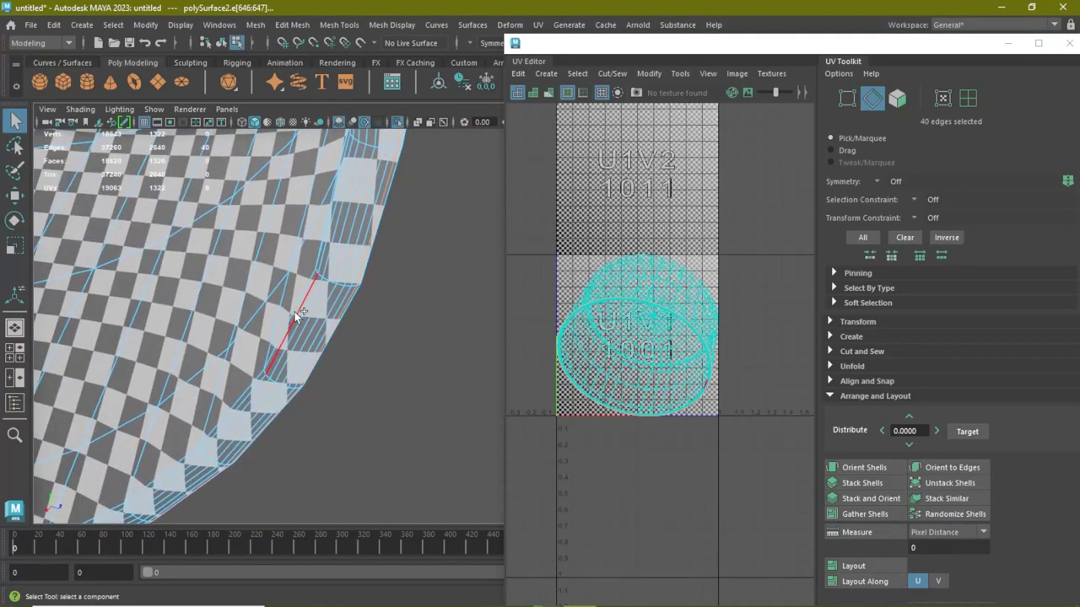
{"action": "mouse_move", "coordinate": [407, 313]}
{"action": "left_mouse_down", "text": "alt"}
{"action": "mouse_move", "coordinate": [362, 203]}
{"action": "mouse_move", "coordinate": [440, 273]}
{"action": "mouse_move", "coordinate": [499, 284]}
{"action": "mouse_move", "coordinate": [267, 306]}
{"action": "mouse_move", "coordinate": [353, 200]}
{"action": "left_mouse_up", "text": "alt"}
{"action": "mouse_move", "coordinate": [415, 269]}
{"action": "left_mouse_down", "text": "alt"}
{"action": "mouse_move", "coordinate": [294, 332]}
{"action": "mouse_move", "coordinate": [375, 366]}
{"action": "left_mouse_up", "text": "alt"}
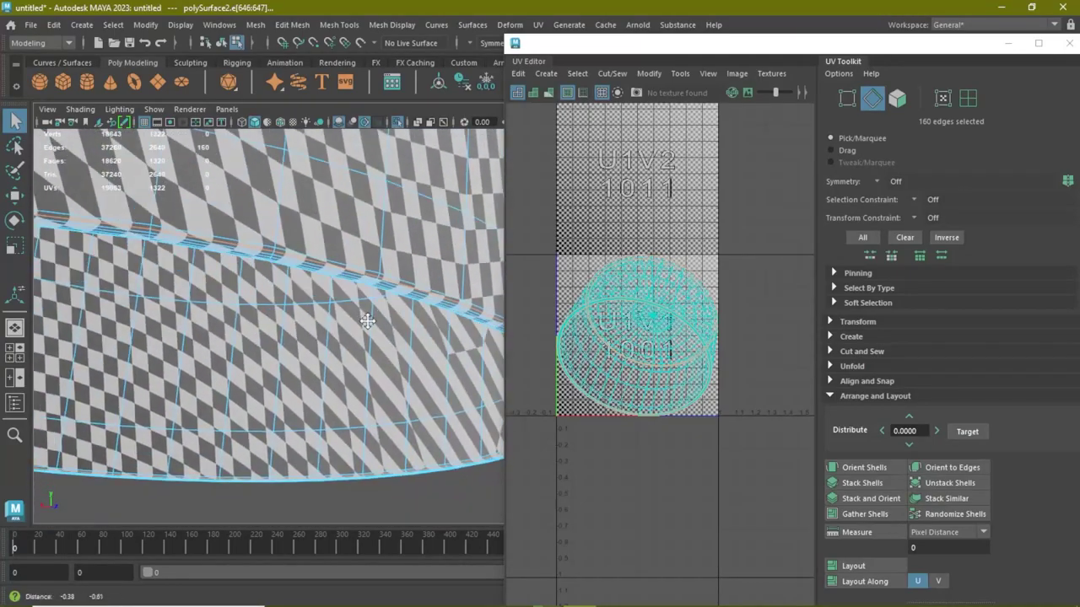
{"action": "mouse_move", "coordinate": [374, 327]}
{"action": "left_mouse_down", "text": "alt"}
{"action": "mouse_move", "coordinate": [396, 254]}
{"action": "mouse_move", "coordinate": [387, 253]}
{"action": "mouse_move", "coordinate": [408, 261]}
{"action": "left_mouse_up", "text": "alt"}
{"action": "left_click", "coordinate": [397, 253], "text": "shift"}
{"action": "left_click", "coordinate": [373, 270], "text": "shift"}
Step: Add a vertical edge on the cap wall to the seam selection
{"action": "left_click_drag", "start_coordinate": [309, 312], "coordinate": [328, 306], "text": "alt"}
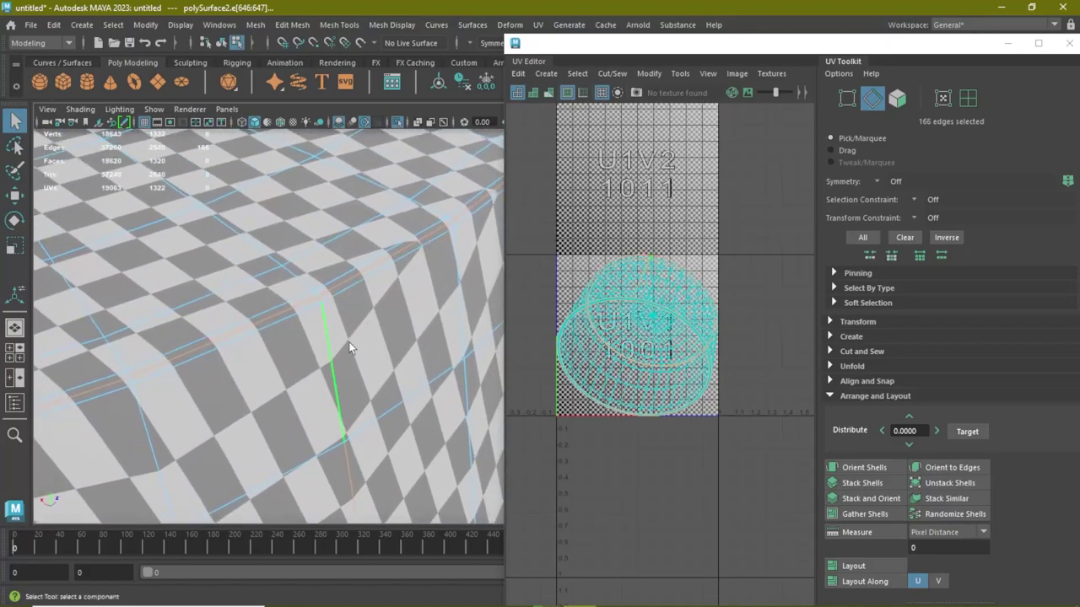
{"action": "scroll", "coordinate": [350, 347], "scroll_direction": "down", "scroll_amount": 5}
{"action": "scroll", "coordinate": [363, 349], "scroll_direction": "up", "scroll_amount": 3}
{"action": "scroll", "coordinate": [376, 351], "scroll_direction": "up", "scroll_amount": 3}
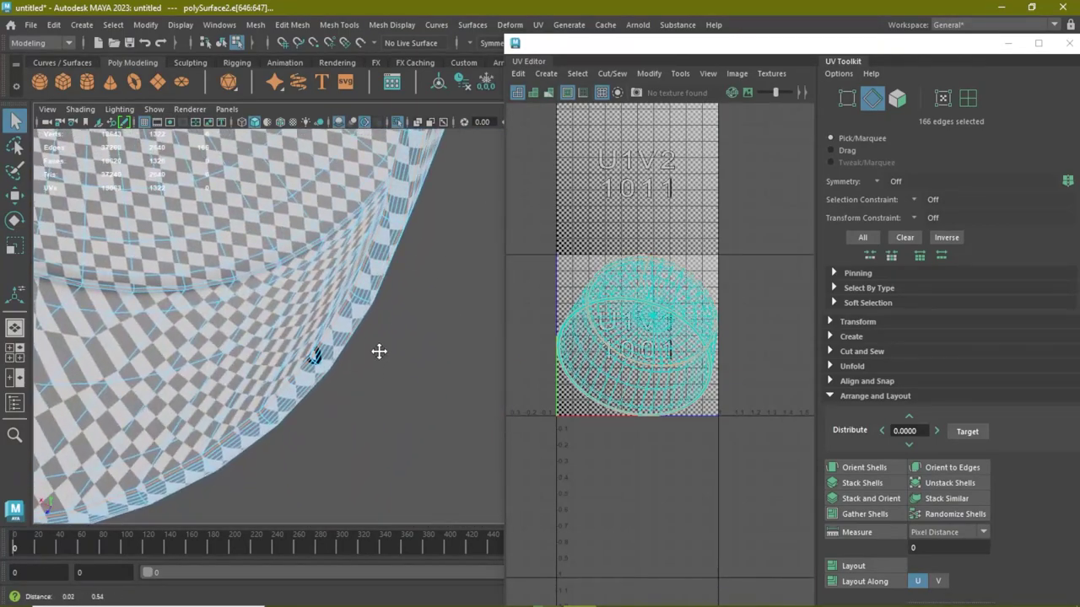
{"action": "scroll", "coordinate": [373, 295], "scroll_direction": "up", "scroll_amount": 2}
{"action": "mouse_move", "coordinate": [374, 295]}
{"action": "left_mouse_down", "text": "alt"}
{"action": "mouse_move", "coordinate": [317, 309]}
{"action": "mouse_move", "coordinate": [382, 375]}
{"action": "left_mouse_up", "text": "alt"}
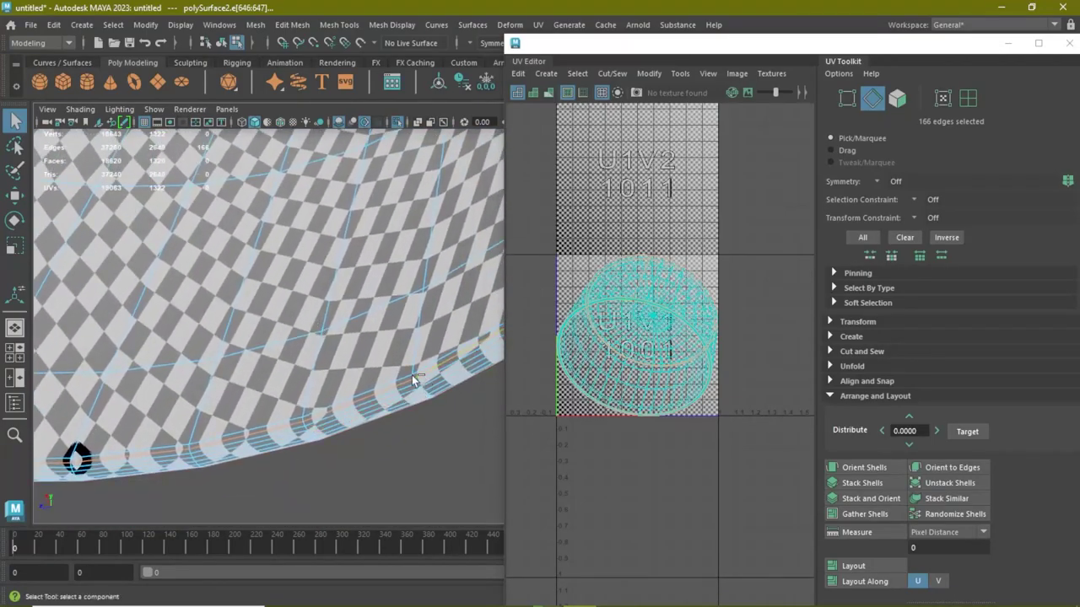
{"action": "left_click", "coordinate": [424, 276], "text": "shift"}
{"action": "left_click_drag", "start_coordinate": [423, 276], "coordinate": [456, 223], "text": "alt"}
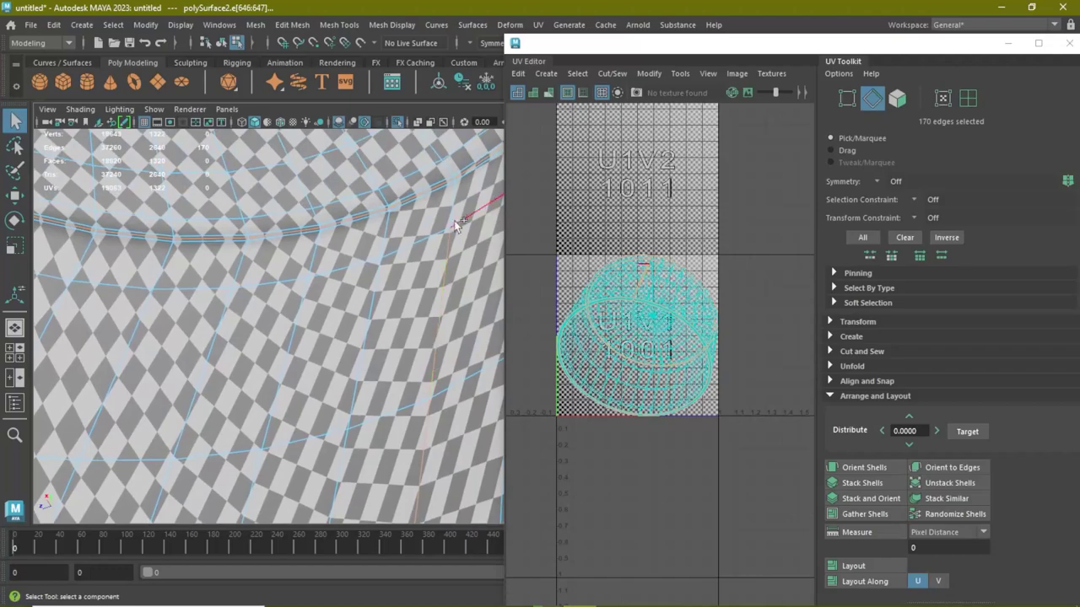
{"action": "left_click_drag", "start_coordinate": [394, 192], "coordinate": [360, 275], "text": "alt"}
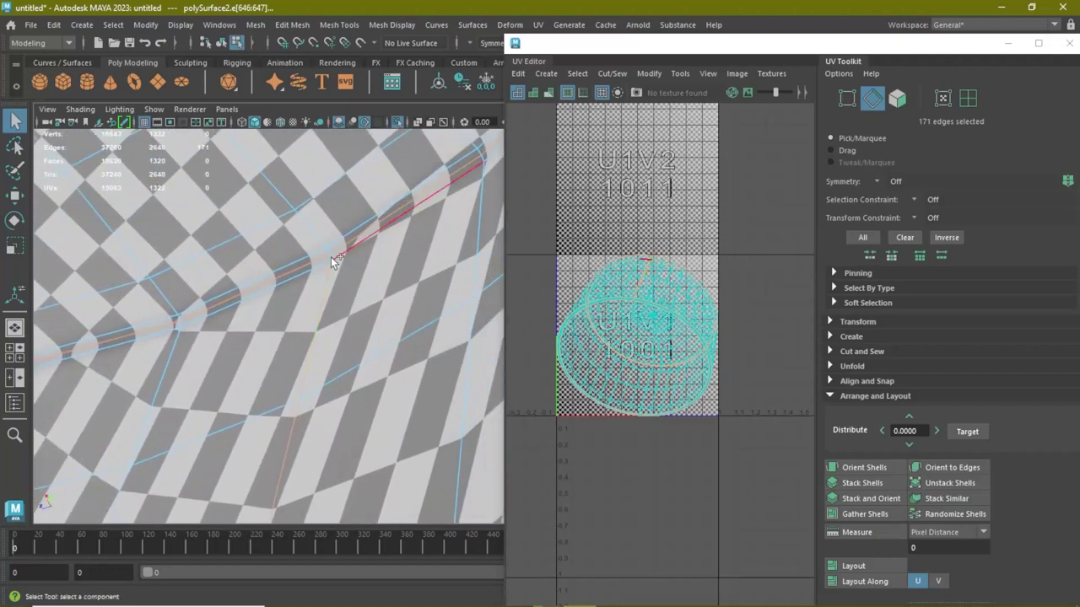
{"action": "mouse_move", "coordinate": [646, 308]}
{"action": "right_mouse_down", "text": "shift"}
{"action": "mouse_move", "coordinate": [658, 359]}
{"action": "mouse_move", "coordinate": [506, 319]}
{"action": "right_mouse_up", "text": "shift"}
Step: Move the two circular cap shells up into the upper UV tiles
{"action": "key", "text": "w"}
{"action": "left_click", "coordinate": [684, 371]}
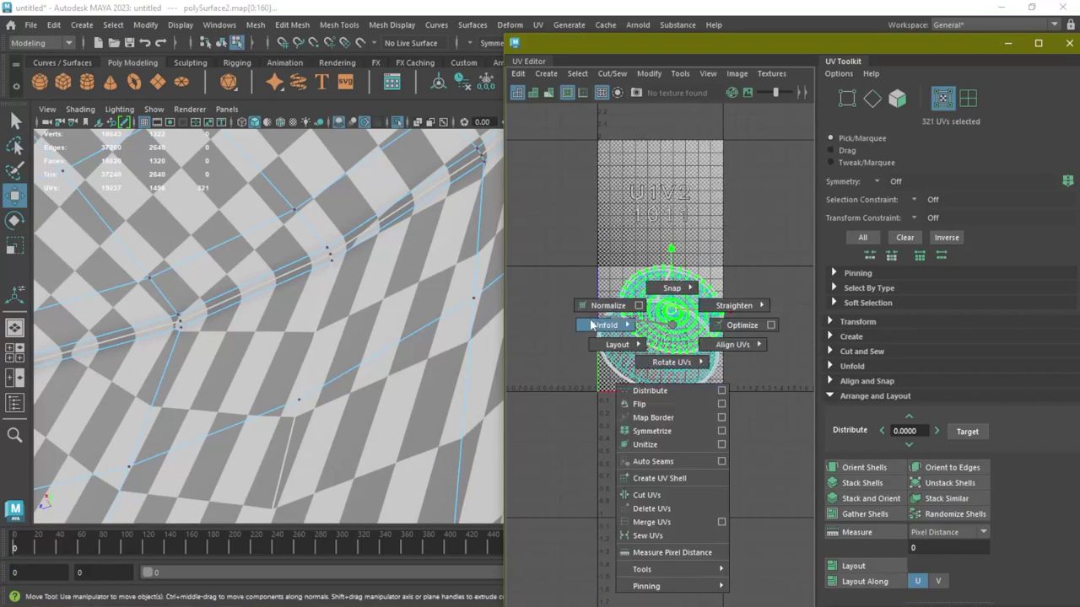
{"action": "left_click_drag", "start_coordinate": [671, 255], "coordinate": [671, 133]}
{"action": "left_click", "coordinate": [646, 315]}
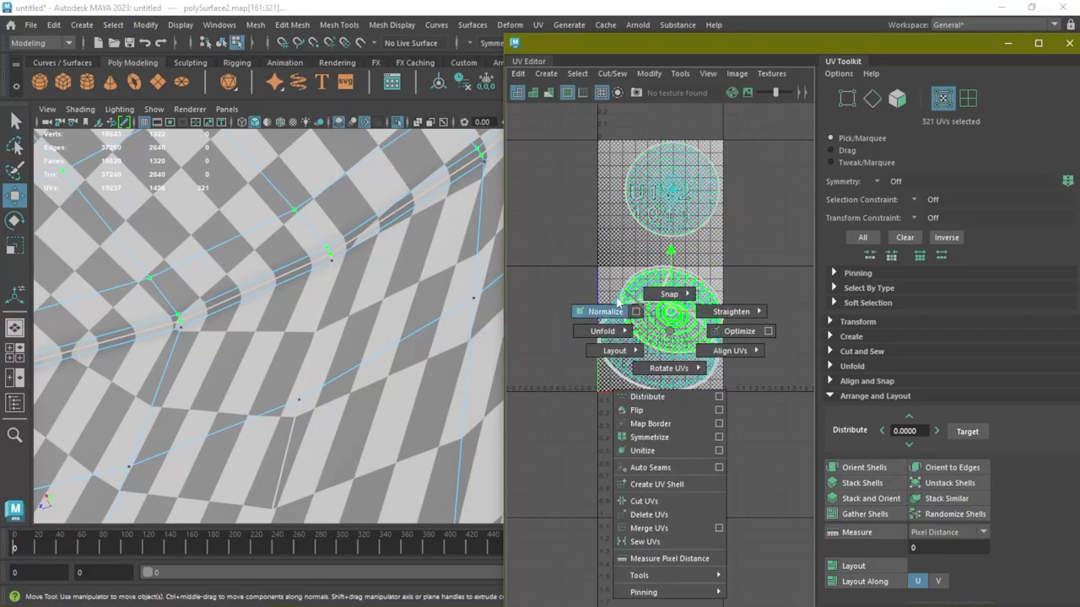
{"action": "right_click_drag", "start_coordinate": [646, 315], "coordinate": [573, 330], "text": "shift"}
{"action": "mouse_move", "coordinate": [671, 243]}
{"action": "left_mouse_down"}
{"action": "mouse_move", "coordinate": [670, 137]}
{"action": "mouse_move", "coordinate": [766, 137]}
{"action": "left_mouse_up"}
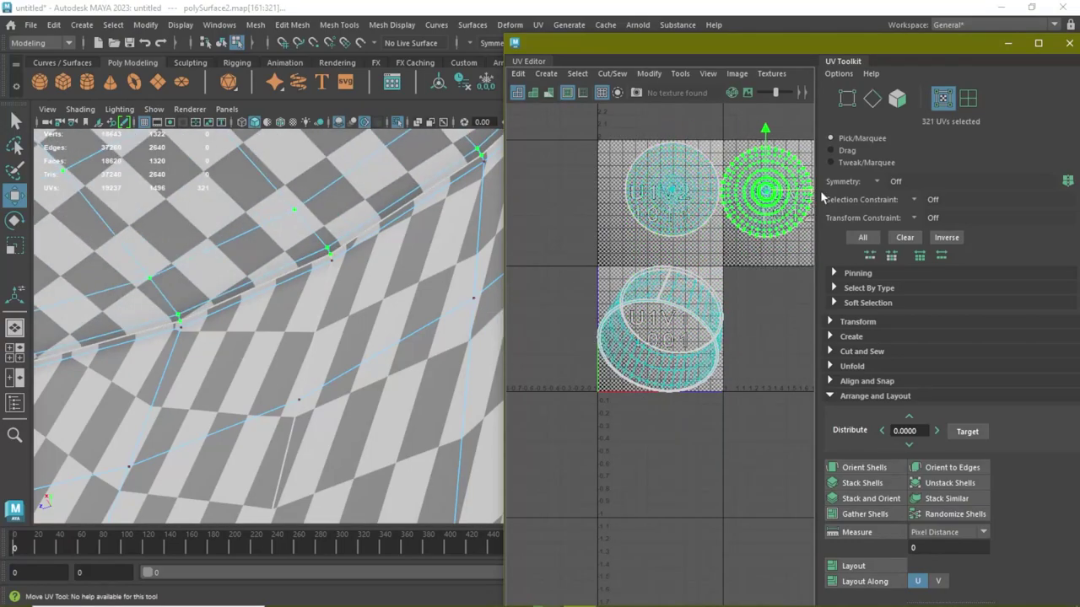
Step: Unfold the ring shell into a straight horizontal strip and shrink it to about half size
{"action": "left_click", "coordinate": [715, 310]}
{"action": "right_click_drag", "start_coordinate": [715, 311], "coordinate": [557, 282], "text": "shift"}
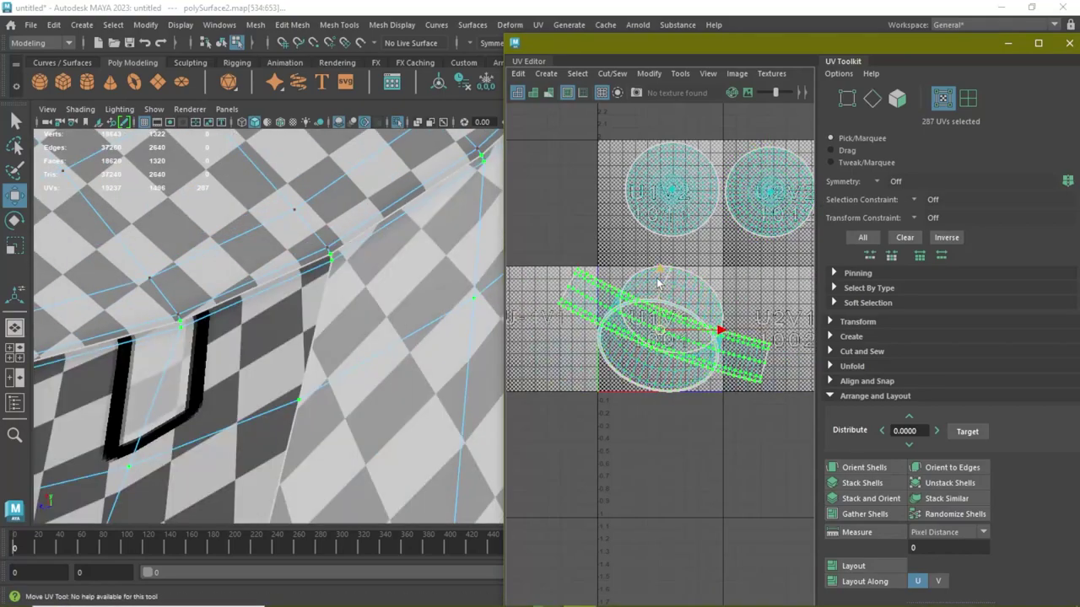
{"action": "left_click_drag", "start_coordinate": [666, 304], "coordinate": [667, 456]}
{"action": "right_click", "coordinate": [685, 304], "text": "shift"}
{"action": "left_click", "coordinate": [755, 281]}
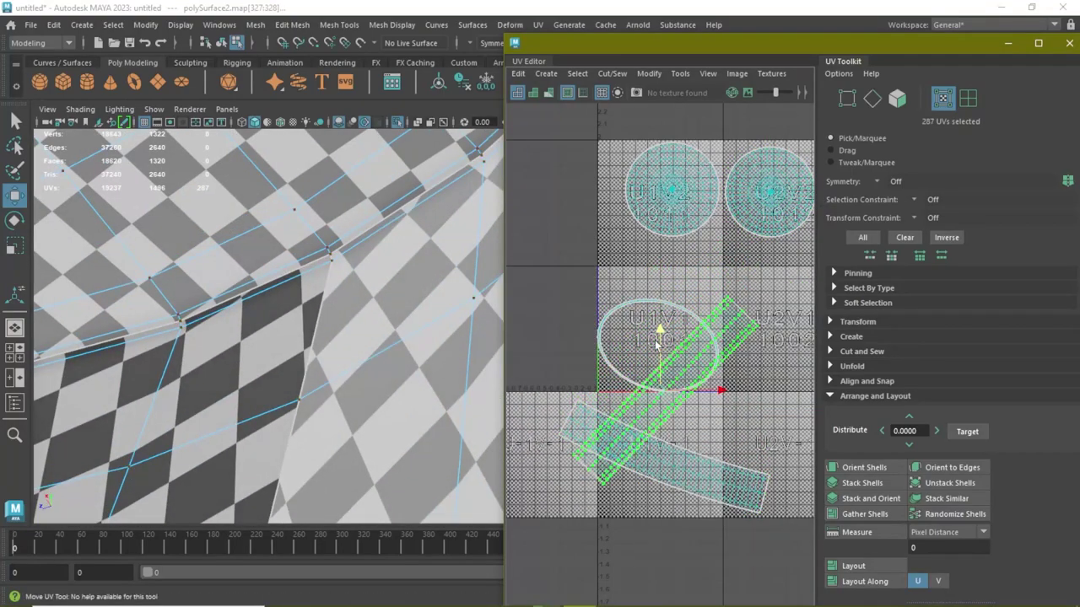
{"action": "left_click", "coordinate": [861, 467]}
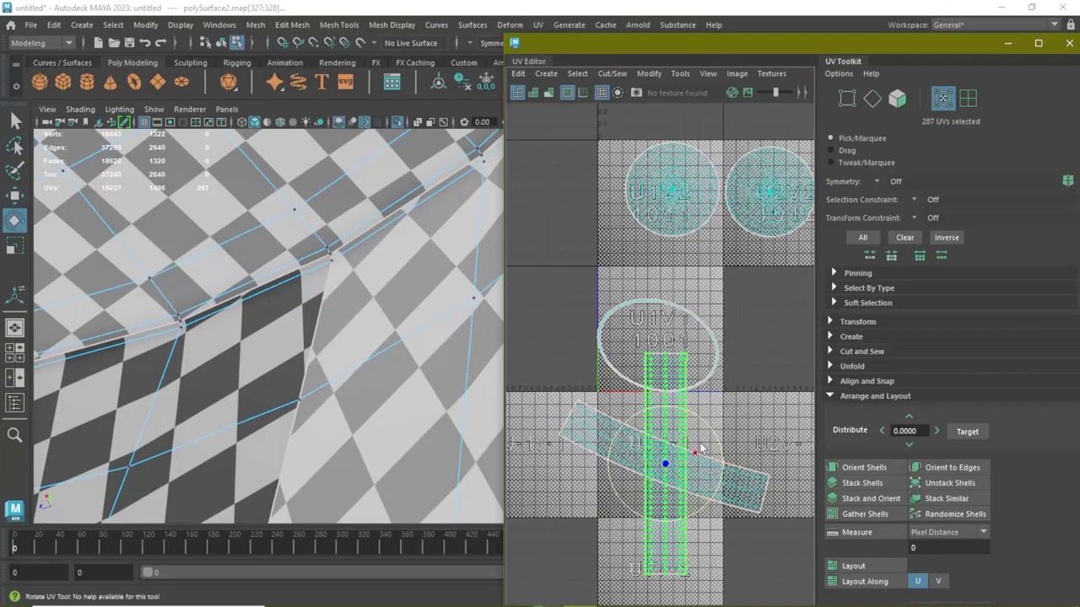
{"action": "mouse_move", "coordinate": [622, 419]}
{"action": "left_mouse_down"}
{"action": "mouse_move", "coordinate": [585, 429]}
{"action": "mouse_move", "coordinate": [649, 460]}
{"action": "mouse_move", "coordinate": [624, 472]}
{"action": "left_mouse_up"}
{"action": "key", "text": "w"}
{"action": "left_click_drag", "start_coordinate": [665, 405], "coordinate": [658, 254]}
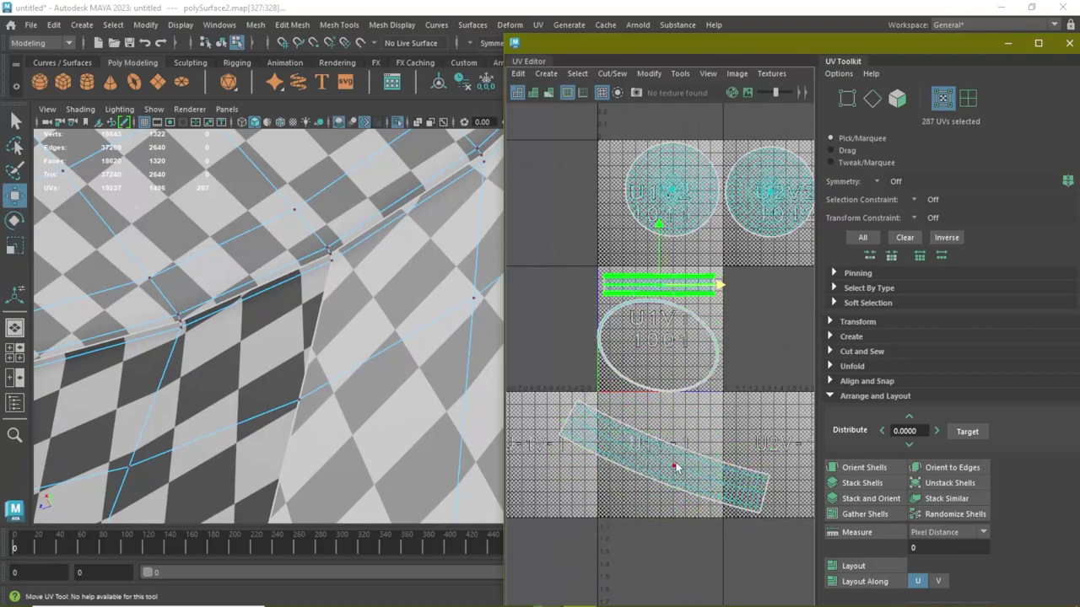
Step: Straighten the bent strip and move it up into the middle tile
{"action": "left_click", "coordinate": [675, 468]}
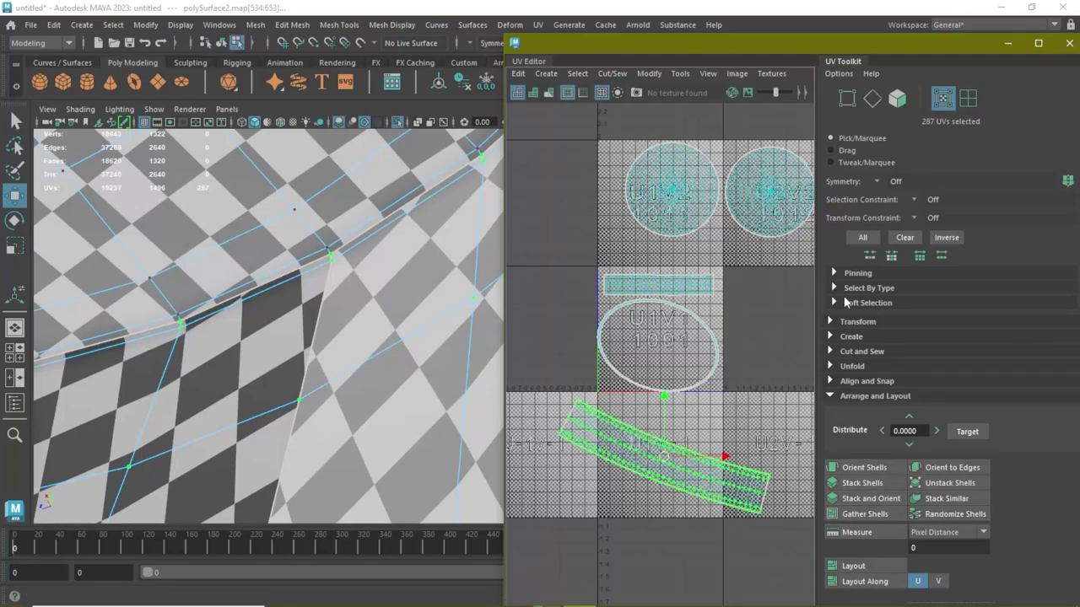
{"action": "left_click", "coordinate": [832, 367]}
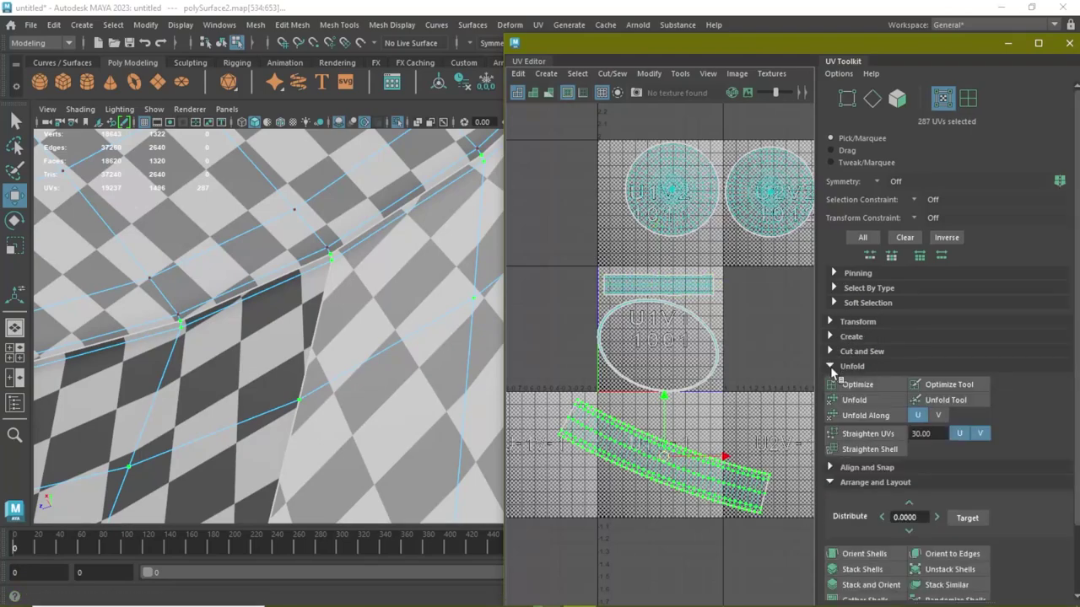
{"action": "left_click", "coordinate": [867, 433]}
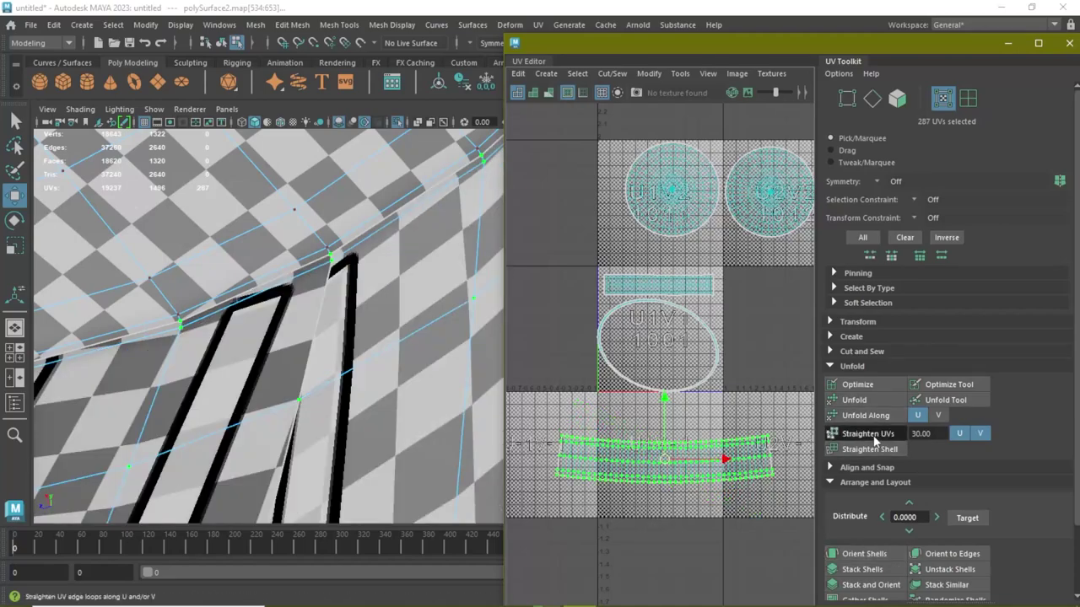
{"action": "left_click_drag", "start_coordinate": [665, 398], "coordinate": [666, 293]}
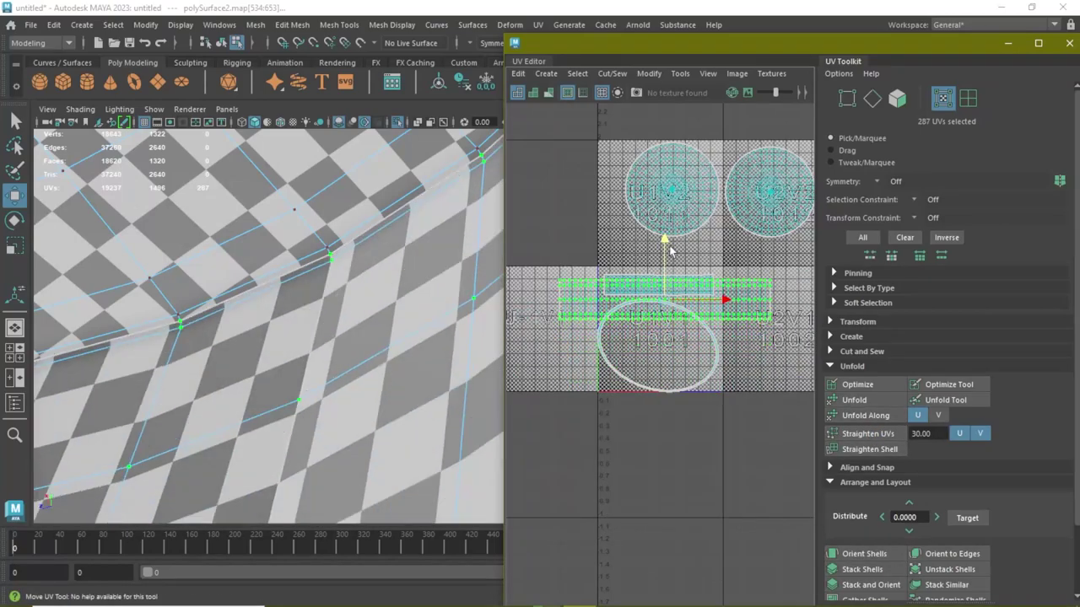
{"action": "left_click", "coordinate": [700, 286]}
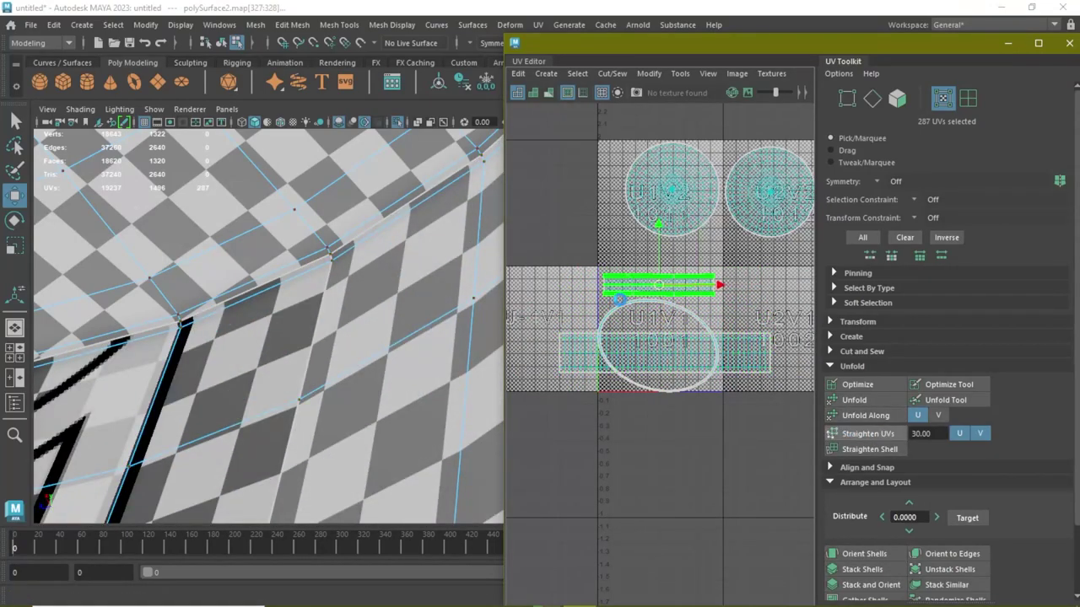
{"action": "left_click", "coordinate": [663, 382]}
Step: Shorten the long strip and stack it onto the small strip
{"action": "key", "text": "r"}
{"action": "left_click_drag", "start_coordinate": [727, 350], "coordinate": [699, 350]}
{"action": "key", "text": "w"}
{"action": "left_click_drag", "start_coordinate": [664, 291], "coordinate": [664, 196]}
{"action": "key", "text": "r"}
{"action": "left_click_drag", "start_coordinate": [666, 252], "coordinate": [658, 252]}
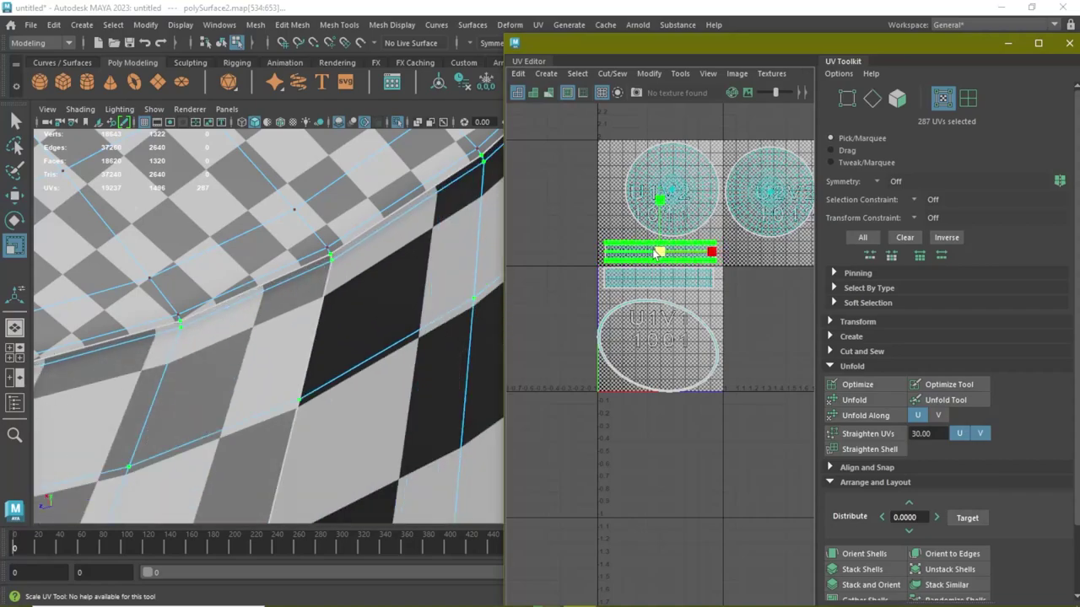
Step: Unfold the ellipse shell in the U1V1 tile into a proper circle
{"action": "key", "text": "w"}
{"action": "left_click", "coordinate": [679, 211]}
{"action": "left_click", "coordinate": [703, 323]}
{"action": "right_click_drag", "start_coordinate": [664, 333], "coordinate": [582, 326], "text": "shift"}
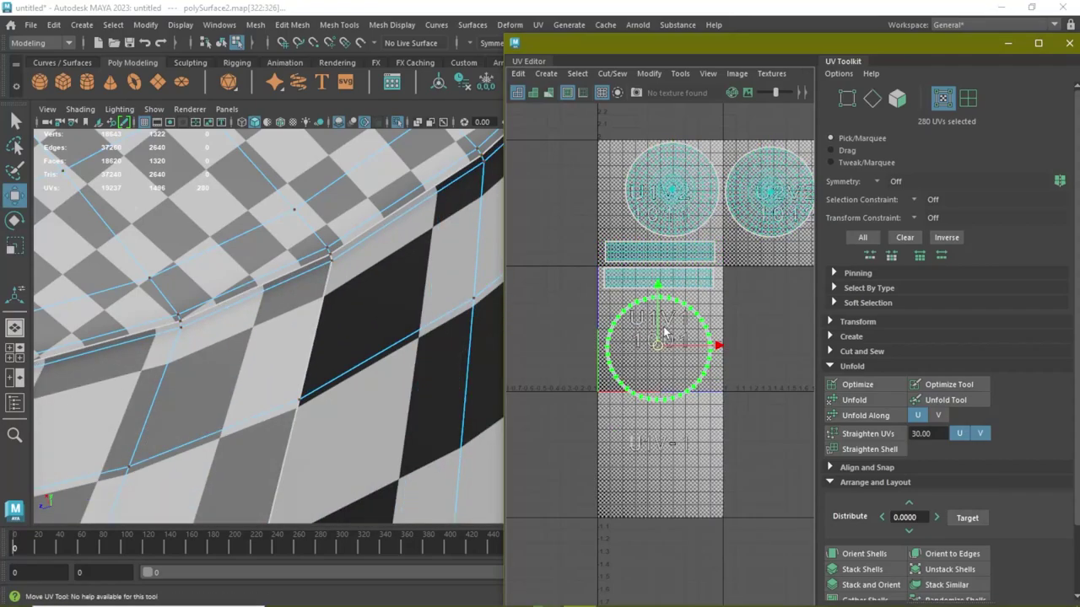
Step: Shift the strips and lower circle shell to the right in UV space
{"action": "scroll", "coordinate": [740, 352], "scroll_direction": "down", "scroll_amount": 2}
{"action": "scroll", "coordinate": [725, 355], "scroll_direction": "down", "scroll_amount": 1}
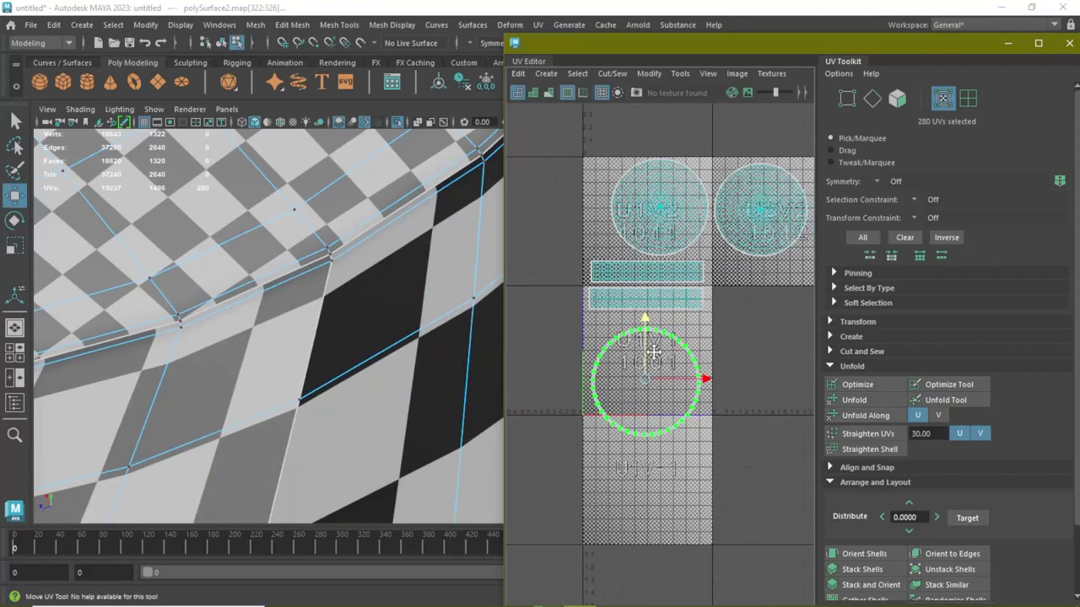
{"action": "scroll", "coordinate": [717, 338], "scroll_direction": "down", "scroll_amount": 1}
{"action": "left_click", "coordinate": [648, 270]}
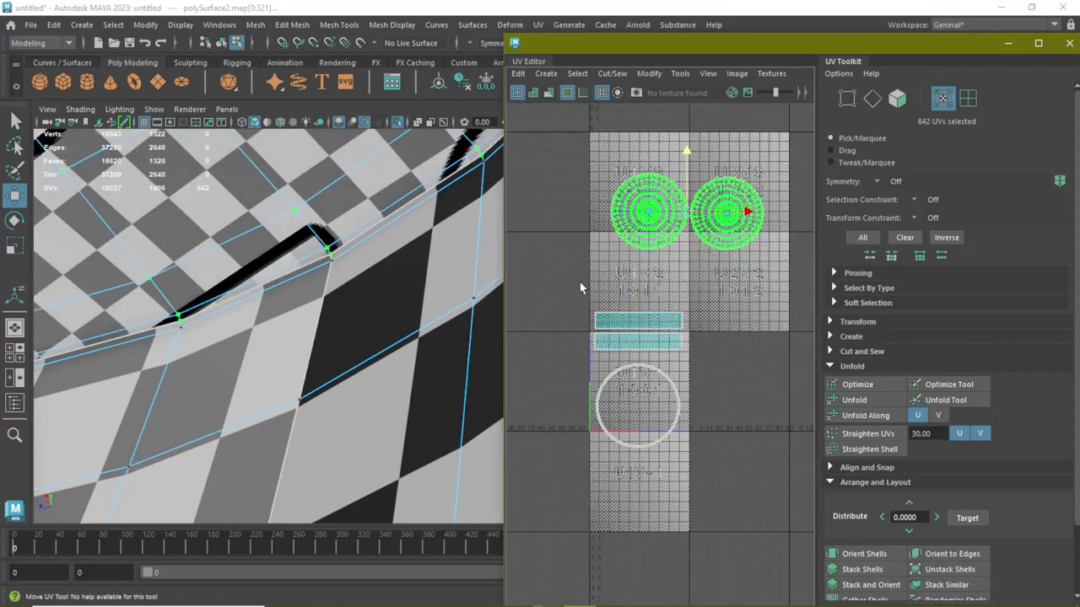
{"action": "mouse_move", "coordinate": [581, 290]}
{"action": "left_mouse_down"}
{"action": "mouse_move", "coordinate": [692, 379]}
{"action": "mouse_move", "coordinate": [823, 379]}
{"action": "left_mouse_up"}
{"action": "scroll", "coordinate": [343, 287], "scroll_direction": "down", "scroll_amount": 3}
Step: Reveal the hidden bottle body and select both the cap and the body
{"action": "scroll", "coordinate": [343, 287], "scroll_direction": "down", "scroll_amount": 5}
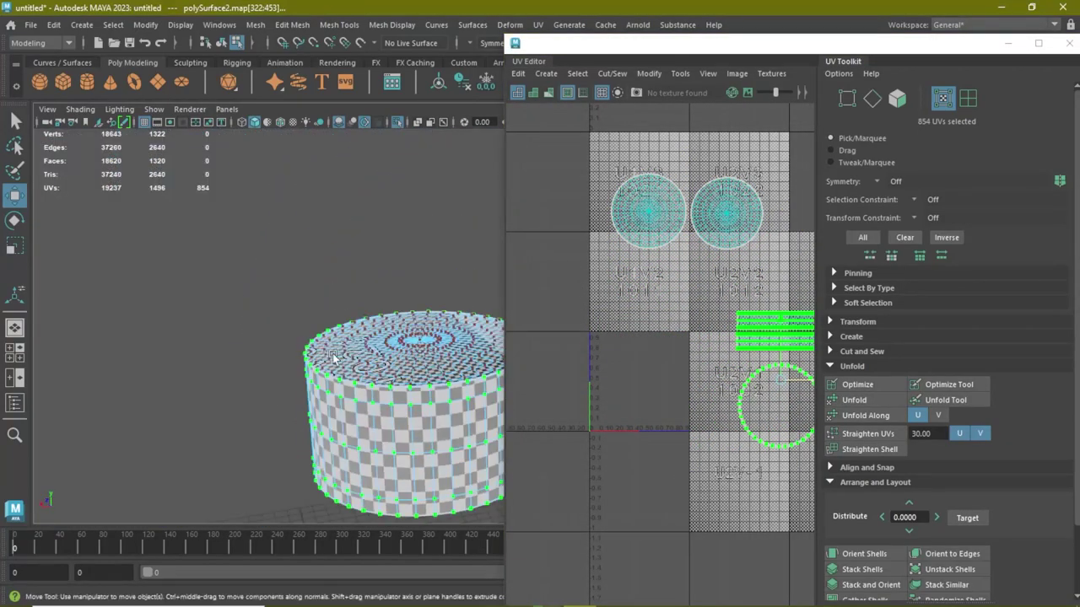
{"action": "left_click_drag", "start_coordinate": [250, 306], "coordinate": [300, 365], "text": "alt"}
{"action": "left_click", "coordinate": [365, 123]}
{"action": "key", "text": "F8"}
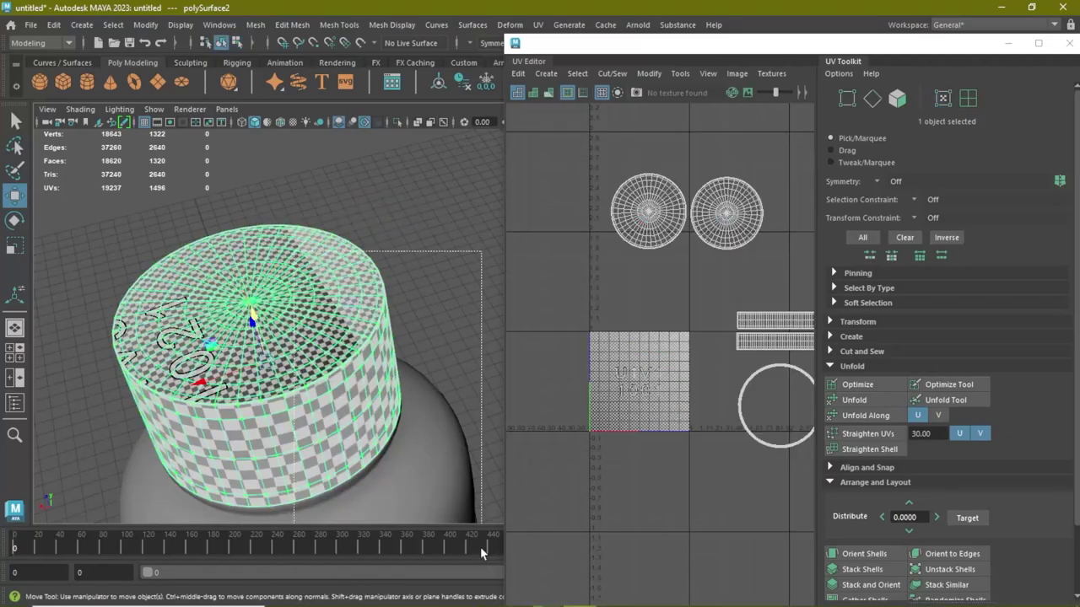
{"action": "left_click", "coordinate": [296, 481], "text": "shift"}
Step: Shrink the circle shells and line them up side by side inside the first tile
{"action": "right_click_drag", "start_coordinate": [720, 154], "coordinate": [761, 152]}
{"action": "left_click_drag", "start_coordinate": [768, 203], "coordinate": [561, 106]}
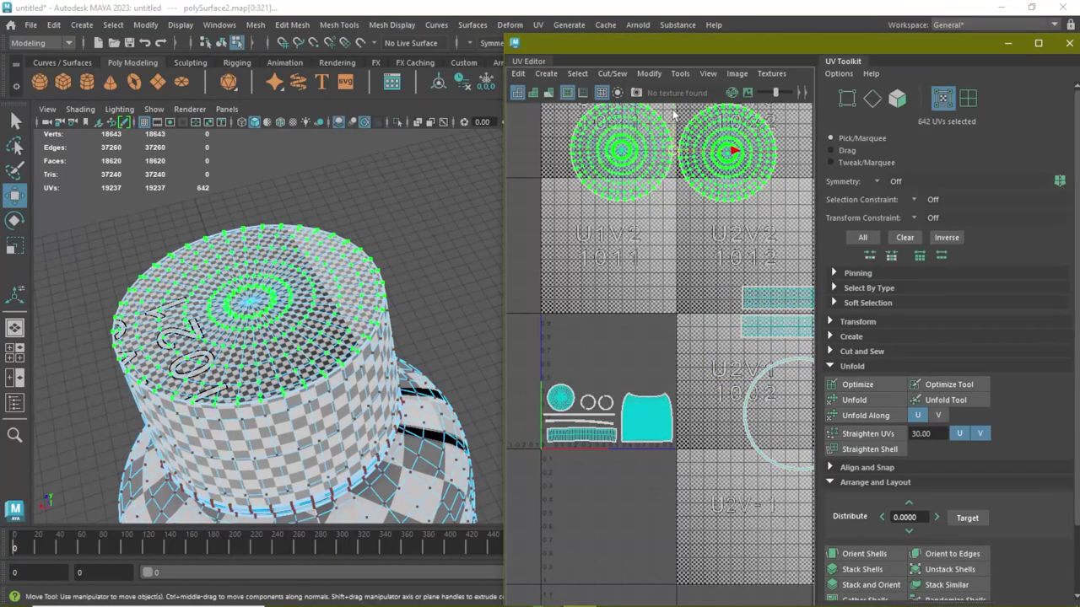
{"action": "mouse_move", "coordinate": [650, 161]}
{"action": "left_mouse_down"}
{"action": "mouse_move", "coordinate": [650, 283]}
{"action": "mouse_move", "coordinate": [583, 272]}
{"action": "left_mouse_up"}
{"action": "key", "text": "r"}
{"action": "key", "text": "w"}
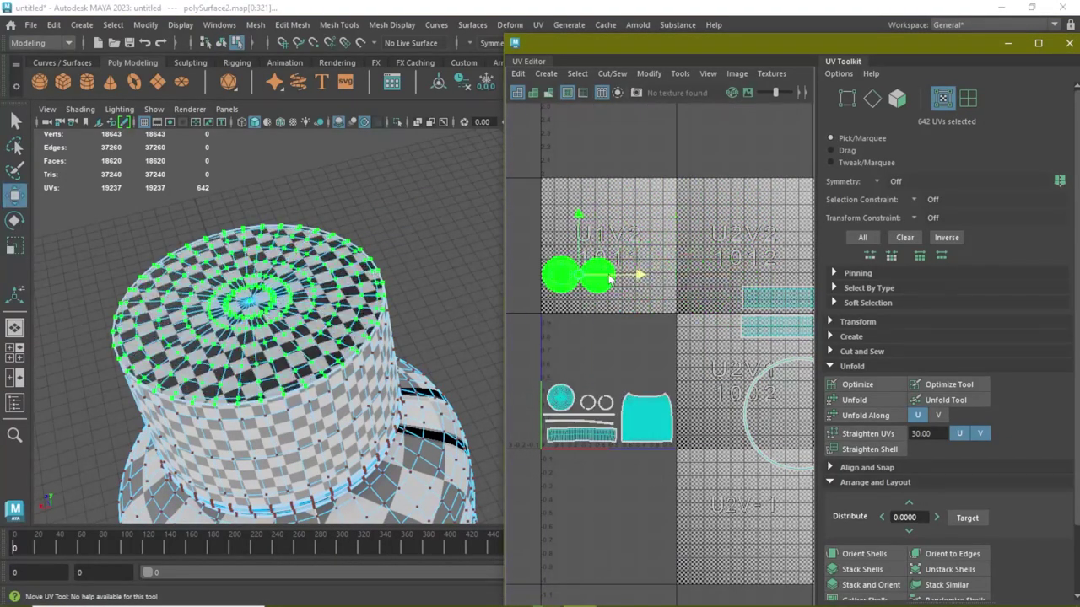
{"action": "left_click_drag", "start_coordinate": [577, 226], "coordinate": [572, 292]}
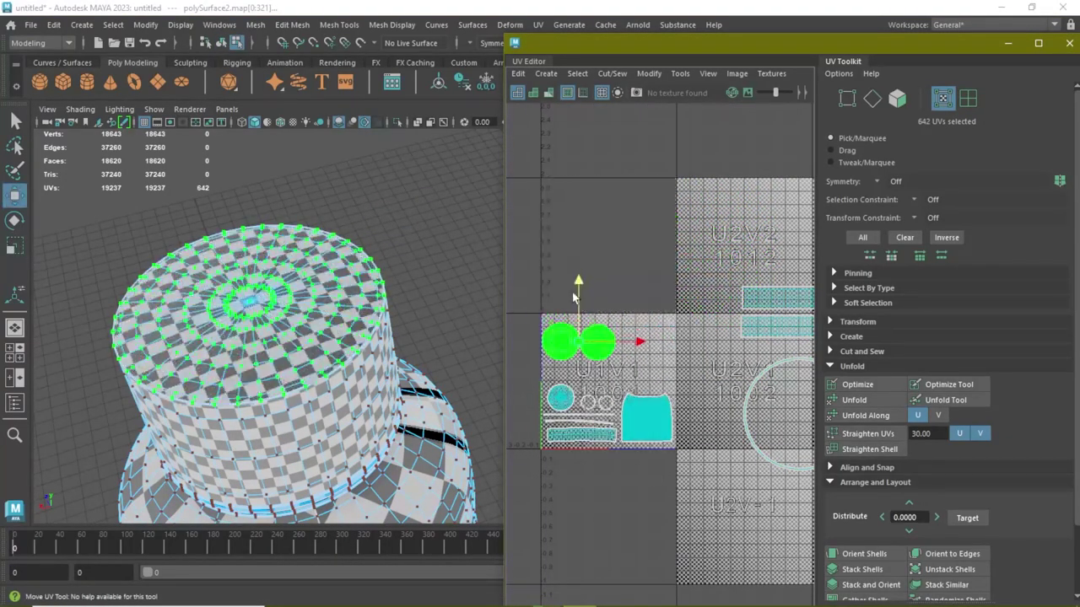
{"action": "left_click", "coordinate": [561, 399]}
{"action": "left_click_drag", "start_coordinate": [601, 401], "coordinate": [672, 401]}
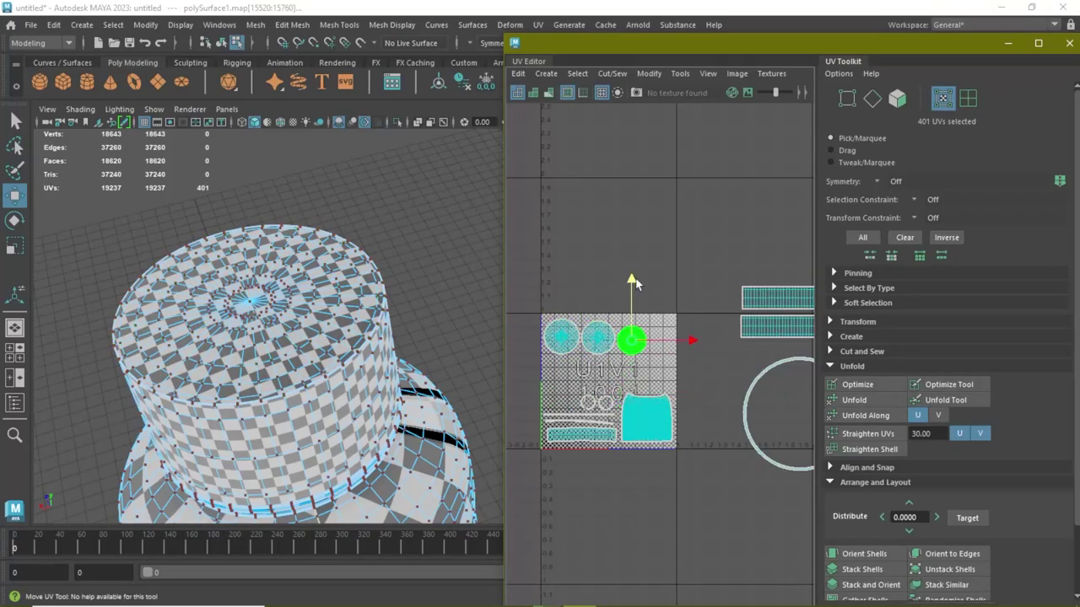
Step: Place the ring pair under the circles and scale the long strip into the first tile
{"action": "scroll", "coordinate": [644, 312], "scroll_direction": "up", "scroll_amount": 1}
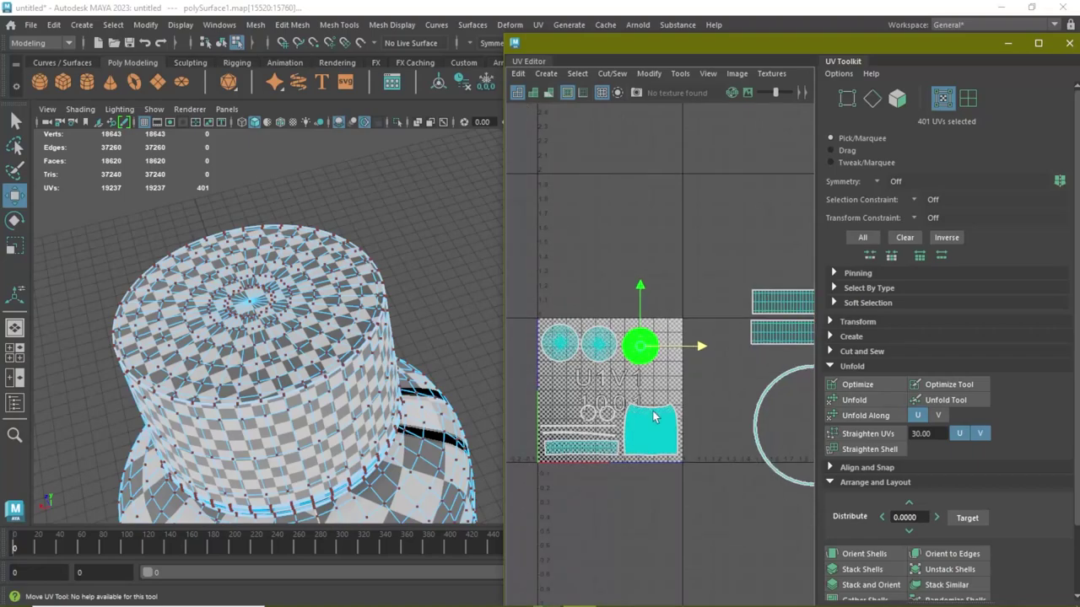
{"action": "middle_click_drag", "start_coordinate": [672, 344], "coordinate": [714, 302], "text": "alt"}
{"action": "left_click", "coordinate": [635, 364]}
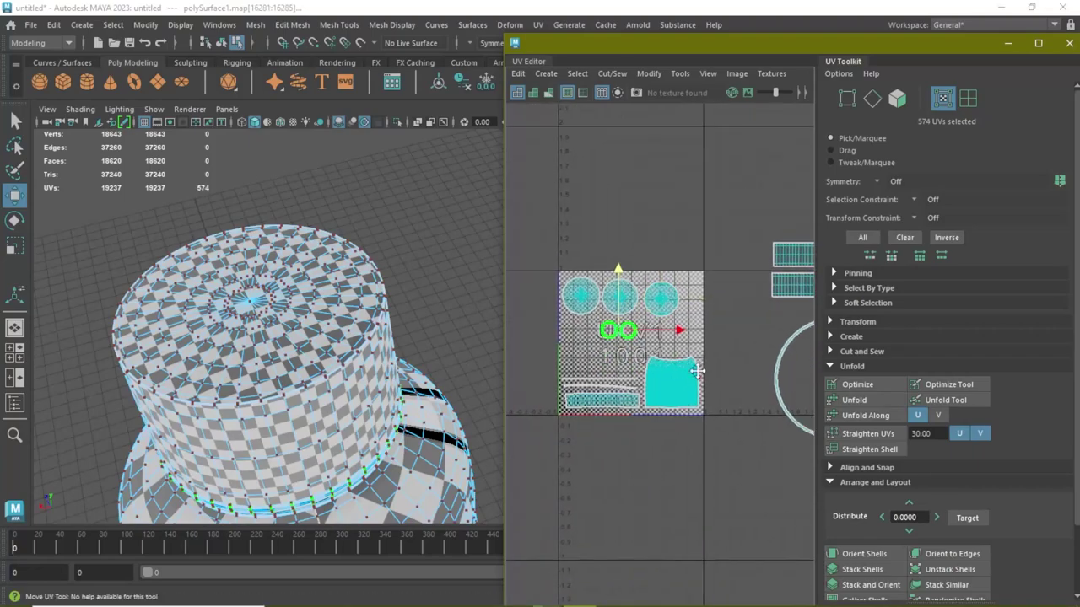
{"action": "middle_click_drag", "start_coordinate": [643, 285], "coordinate": [557, 287], "text": "alt"}
{"action": "left_click", "coordinate": [743, 253]}
{"action": "mouse_move", "coordinate": [743, 254]}
{"action": "left_mouse_down"}
{"action": "mouse_move", "coordinate": [679, 278]}
{"action": "mouse_move", "coordinate": [708, 384]}
{"action": "mouse_move", "coordinate": [672, 384]}
{"action": "left_mouse_up"}
{"action": "scroll", "coordinate": [700, 333], "scroll_direction": "up", "scroll_amount": 2}
{"action": "key", "text": "r"}
{"action": "key", "text": "w"}
{"action": "scroll", "coordinate": [709, 384], "scroll_direction": "up", "scroll_amount": 1}
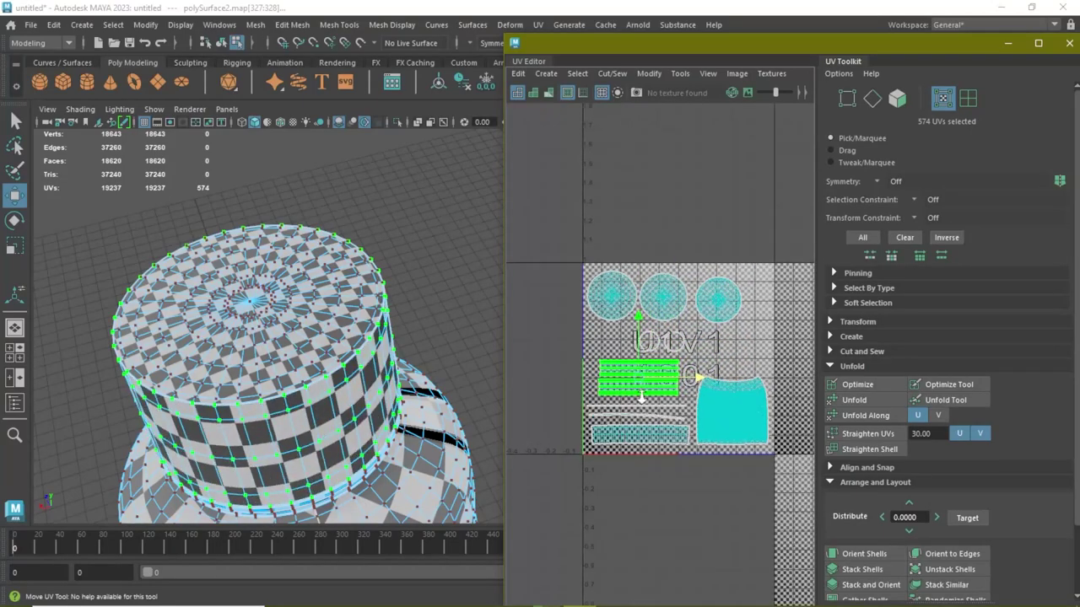
{"action": "scroll", "coordinate": [675, 383], "scroll_direction": "up", "scroll_amount": 2}
{"action": "scroll", "coordinate": [695, 387], "scroll_direction": "down", "scroll_amount": 5}
Step: Shrink the remaining ring shell into the first tile and close the UV Editor
{"action": "left_click", "coordinate": [710, 382]}
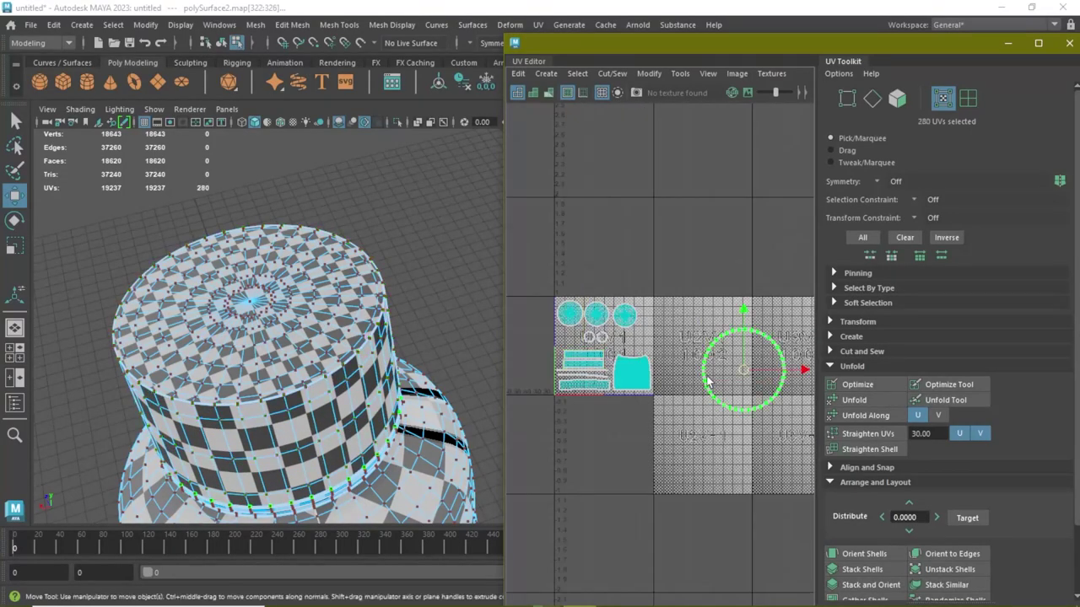
{"action": "key", "text": "r"}
{"action": "key", "text": "w"}
{"action": "mouse_move", "coordinate": [711, 382]}
{"action": "left_mouse_down"}
{"action": "mouse_move", "coordinate": [731, 363]}
{"action": "mouse_move", "coordinate": [591, 359]}
{"action": "left_mouse_up"}
{"action": "scroll", "coordinate": [591, 358], "scroll_direction": "up", "scroll_amount": 4}
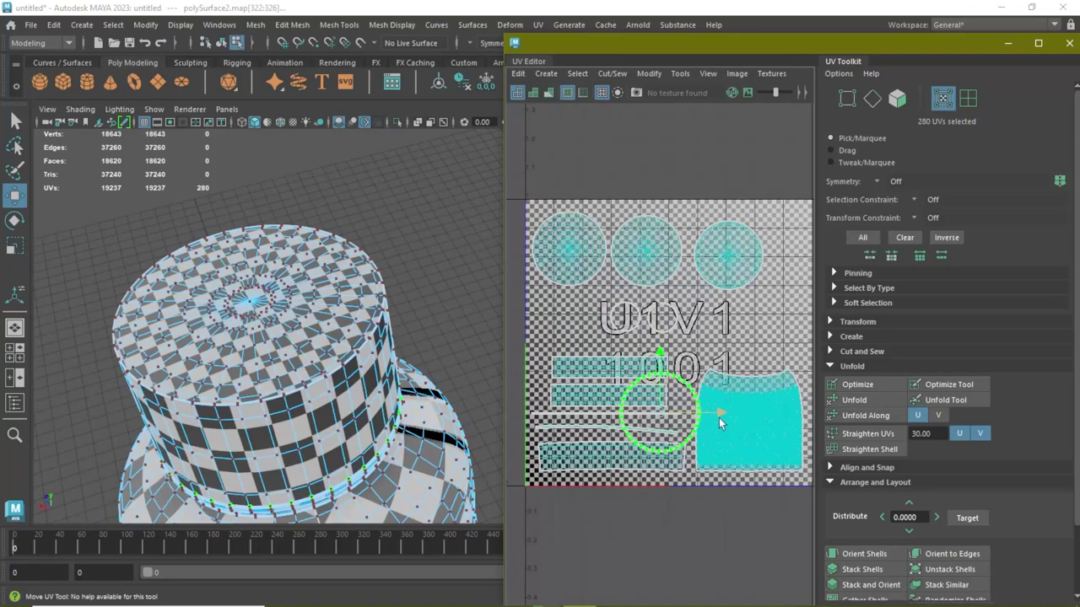
{"action": "scroll", "coordinate": [693, 433], "scroll_direction": "up", "scroll_amount": 1}
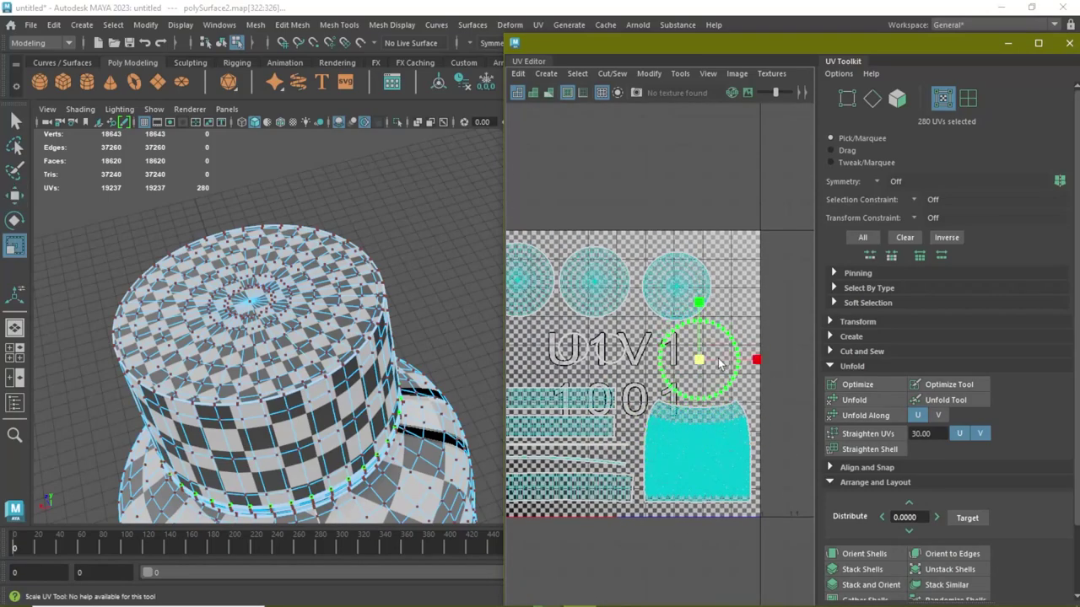
{"action": "key", "text": "w"}
{"action": "scroll", "coordinate": [697, 353], "scroll_direction": "down", "scroll_amount": 2}
{"action": "left_click", "coordinate": [562, 292]}
{"action": "scroll", "coordinate": [590, 304], "scroll_direction": "down", "scroll_amount": 1}
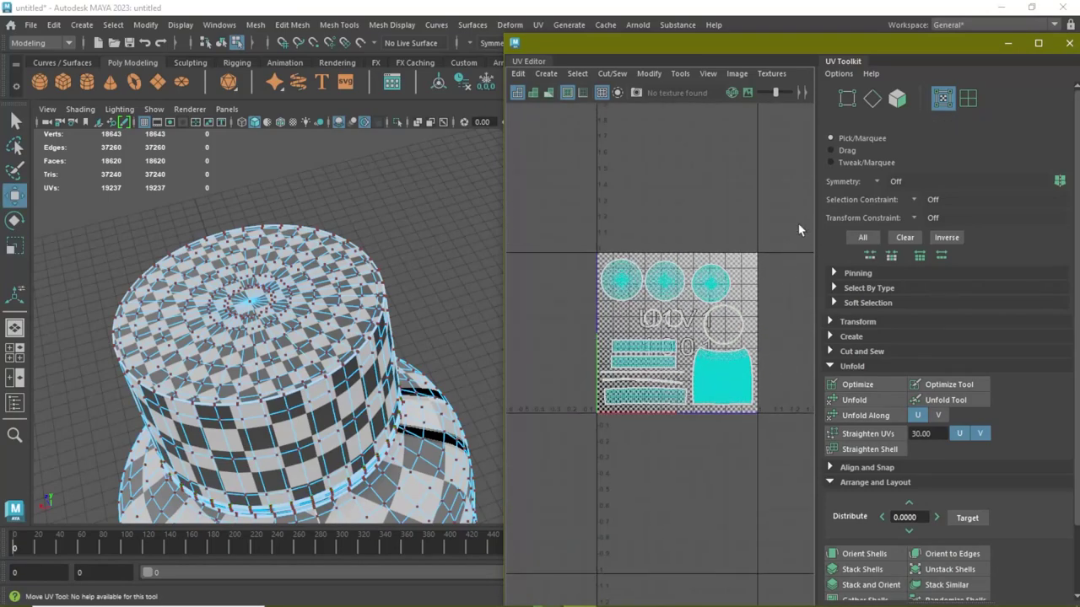
{"action": "left_click_drag", "start_coordinate": [865, 47], "coordinate": [720, 67]}
{"action": "left_click", "coordinate": [918, 62]}
Step: Assign a new Arnold aiStandardSurface material to the bottle
{"action": "left_click", "coordinate": [529, 253]}
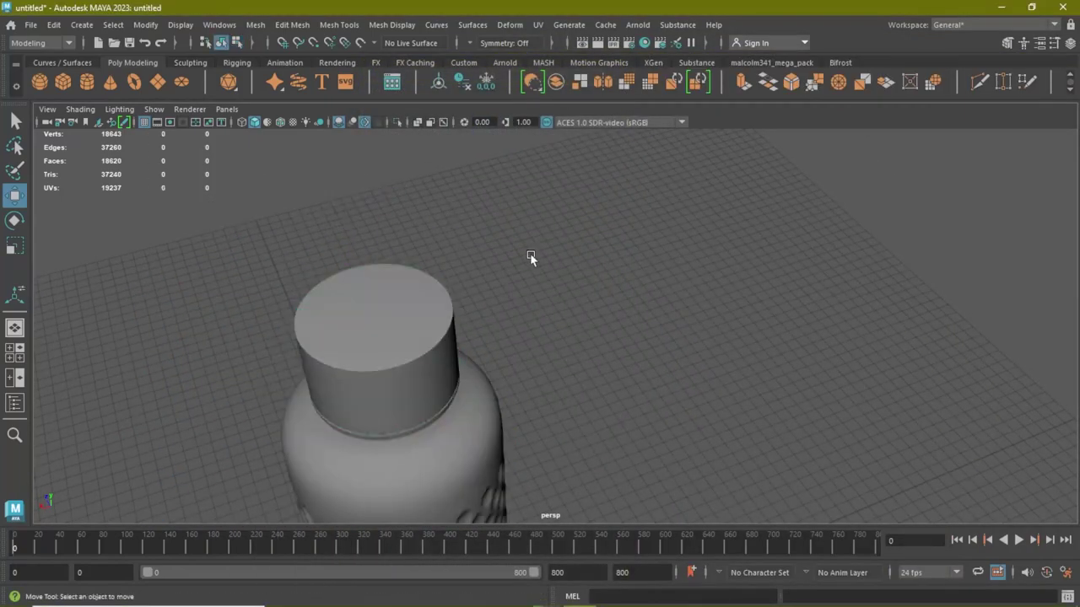
{"action": "left_click", "coordinate": [489, 245]}
{"action": "right_click_drag", "start_coordinate": [502, 221], "coordinate": [501, 550]}
{"action": "left_click", "coordinate": [392, 311]}
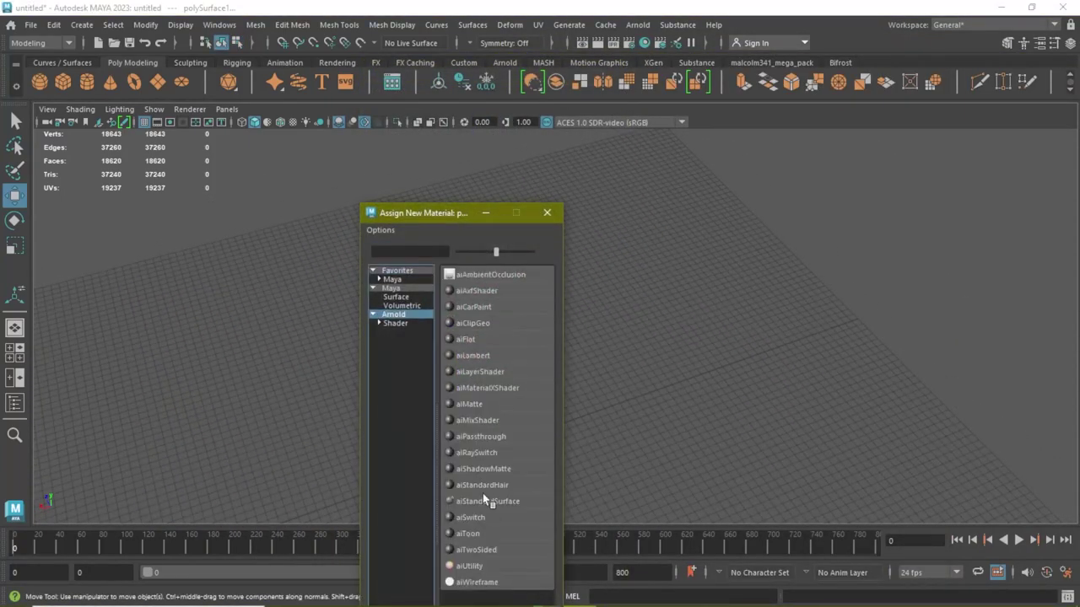
{"action": "left_click", "coordinate": [482, 494]}
Step: Rename the new shader to 'Bottle' and deselect the bottle
{"action": "double_click", "coordinate": [911, 181]}
{"action": "type", "text": "Bottle"}
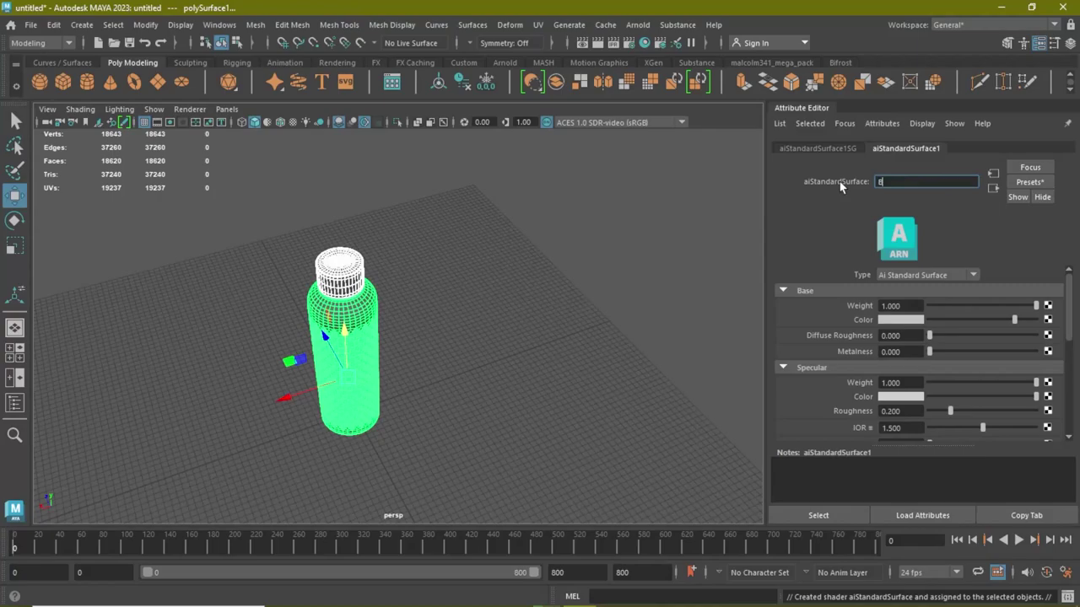
{"action": "key", "text": "Return"}
{"action": "left_click", "coordinate": [436, 325]}
{"action": "right_click", "coordinate": [414, 270]}
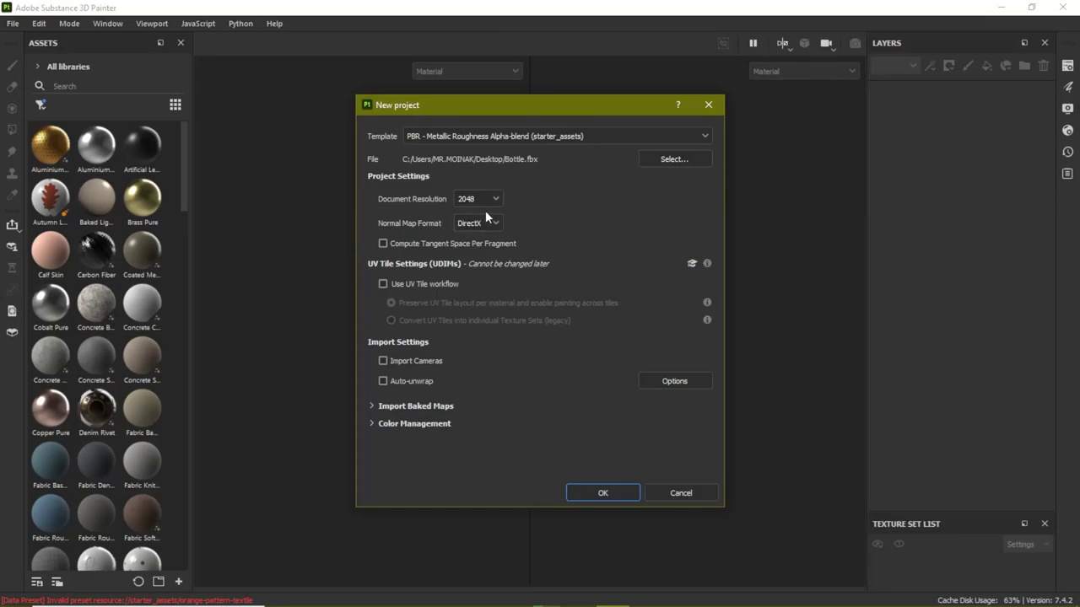
Step: Create the 2048 PBR Metallic Roughness Alpha-blend project from Bottle.fbx and orbit around the bottle
{"action": "left_click", "coordinate": [625, 495]}
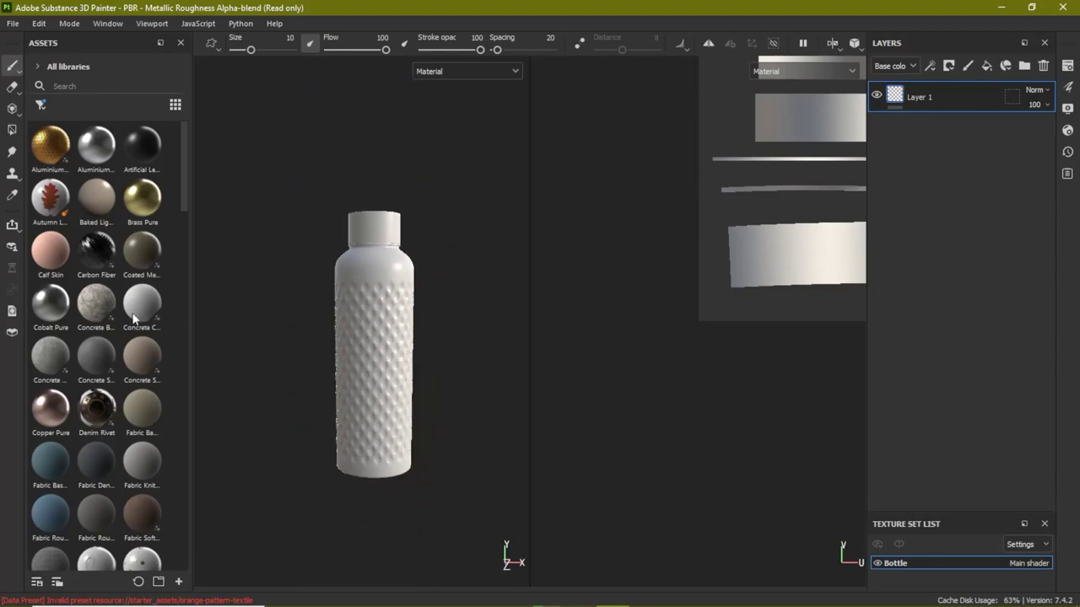
{"action": "left_click_drag", "start_coordinate": [313, 330], "coordinate": [436, 400], "text": "alt"}
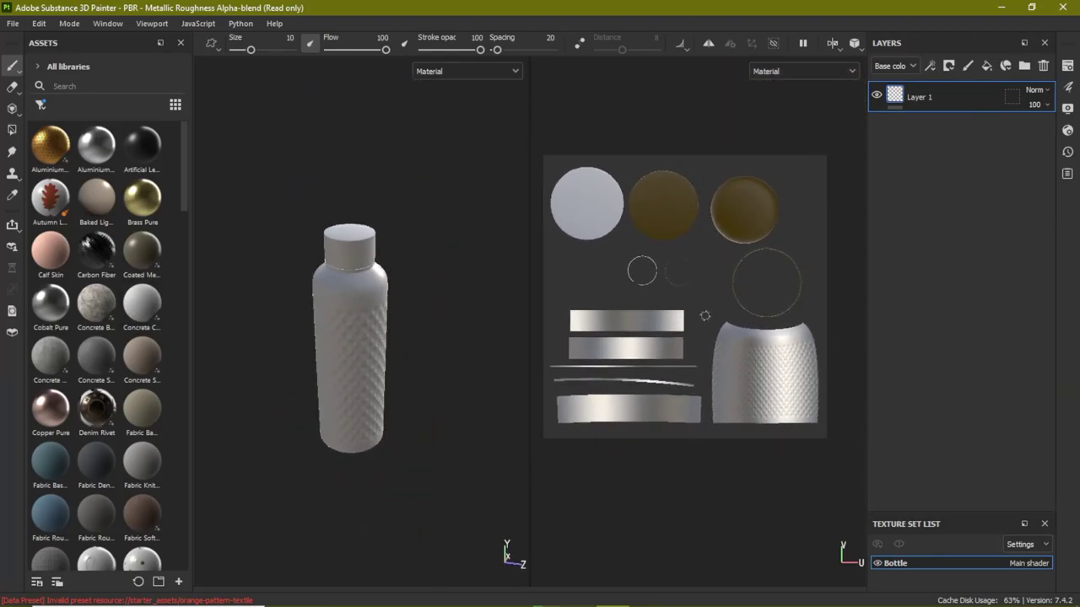
{"action": "scroll", "coordinate": [422, 354], "scroll_direction": "up", "scroll_amount": 3}
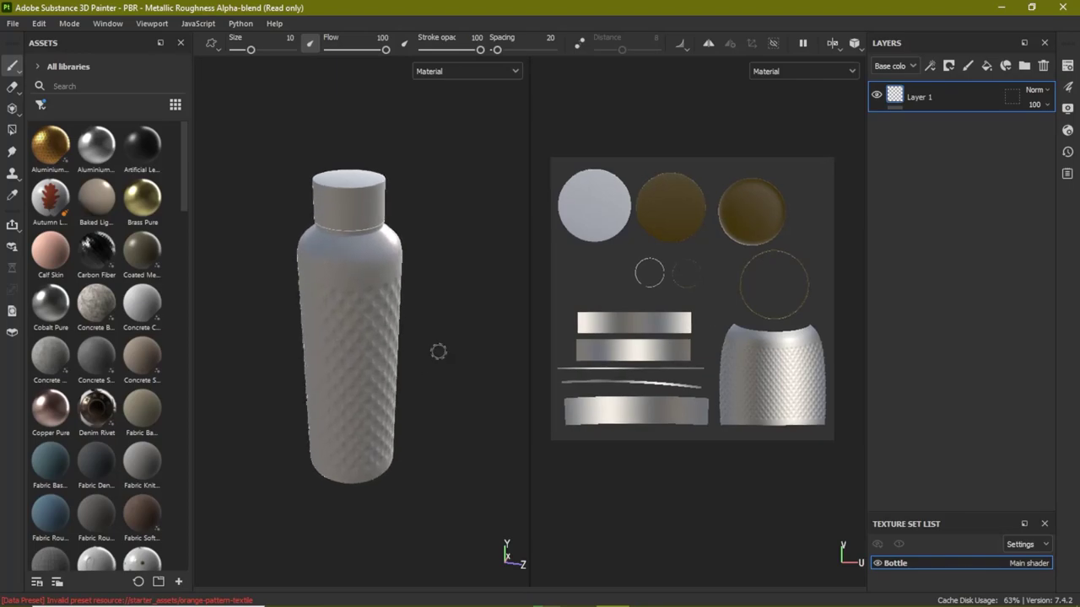
{"action": "middle_click_drag", "start_coordinate": [427, 345], "coordinate": [425, 348], "text": "alt"}
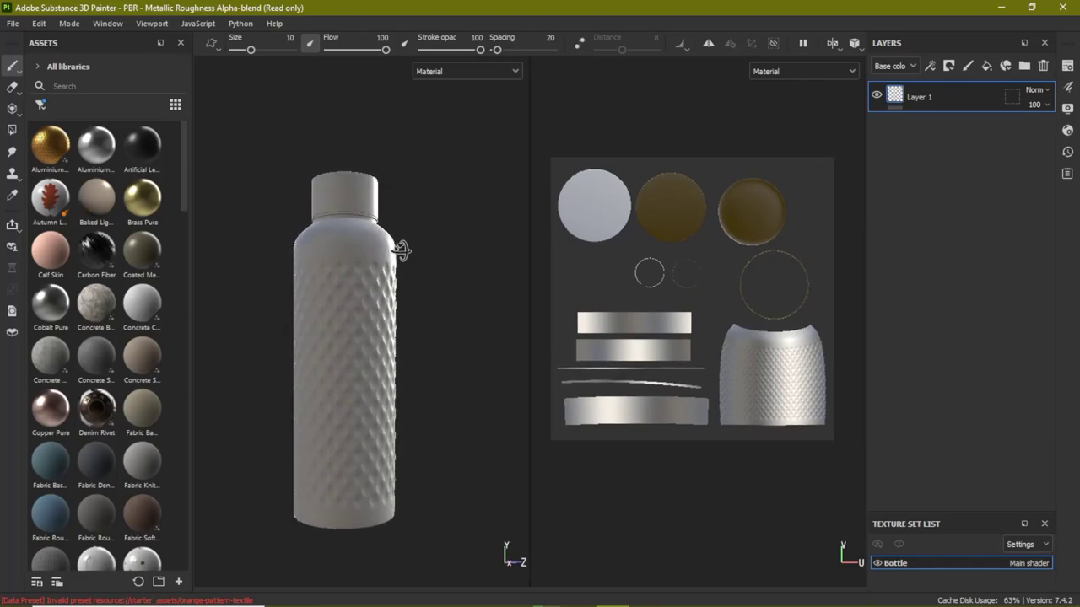
Step: Zoom and rotate the view and lighting around the bottle, then enlarge the texture set list
{"action": "left_click_drag", "start_coordinate": [393, 319], "coordinate": [470, 273], "text": "alt"}
{"action": "scroll", "coordinate": [473, 270], "scroll_direction": "up", "scroll_amount": 5}
{"action": "scroll", "coordinate": [417, 366], "scroll_direction": "down", "scroll_amount": 3}
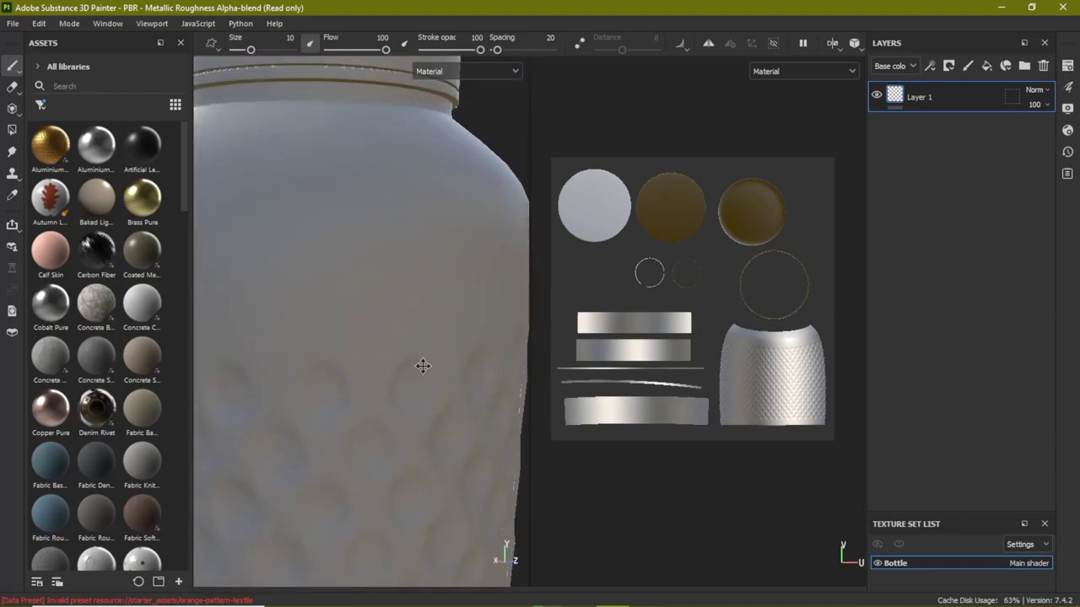
{"action": "scroll", "coordinate": [386, 325], "scroll_direction": "down", "scroll_amount": 3}
{"action": "scroll", "coordinate": [385, 337], "scroll_direction": "down", "scroll_amount": 3}
{"action": "scroll", "coordinate": [368, 406], "scroll_direction": "down", "scroll_amount": 2}
{"action": "scroll", "coordinate": [358, 276], "scroll_direction": "down", "scroll_amount": 2}
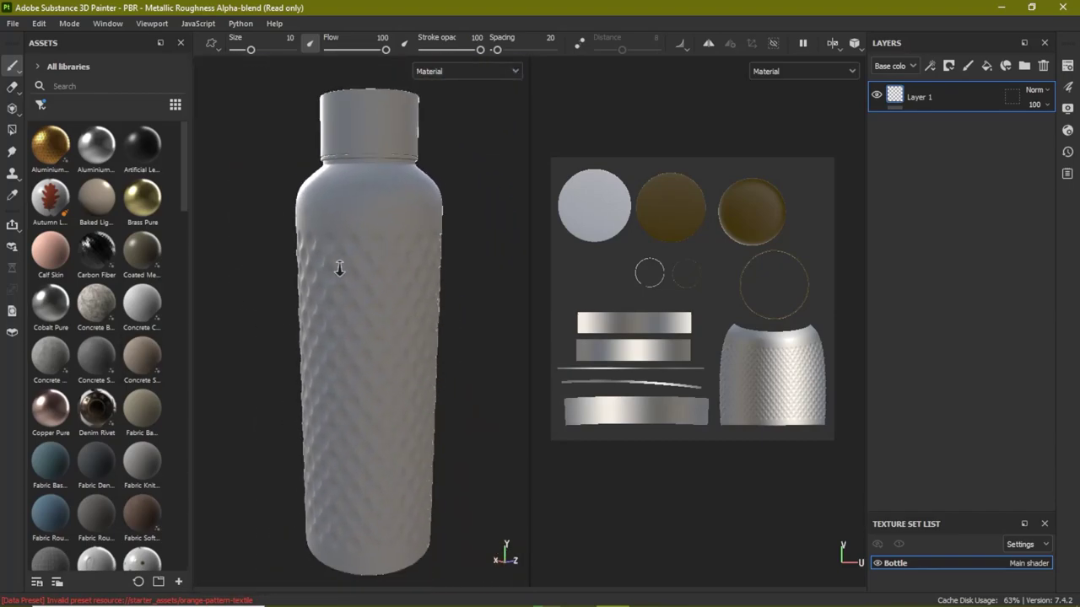
{"action": "scroll", "coordinate": [460, 342], "scroll_direction": "down", "scroll_amount": 2}
{"action": "scroll", "coordinate": [423, 300], "scroll_direction": "down", "scroll_amount": 2}
{"action": "scroll", "coordinate": [447, 335], "scroll_direction": "down", "scroll_amount": 1}
{"action": "right_click_drag", "start_coordinate": [449, 335], "coordinate": [421, 337], "text": "shift"}
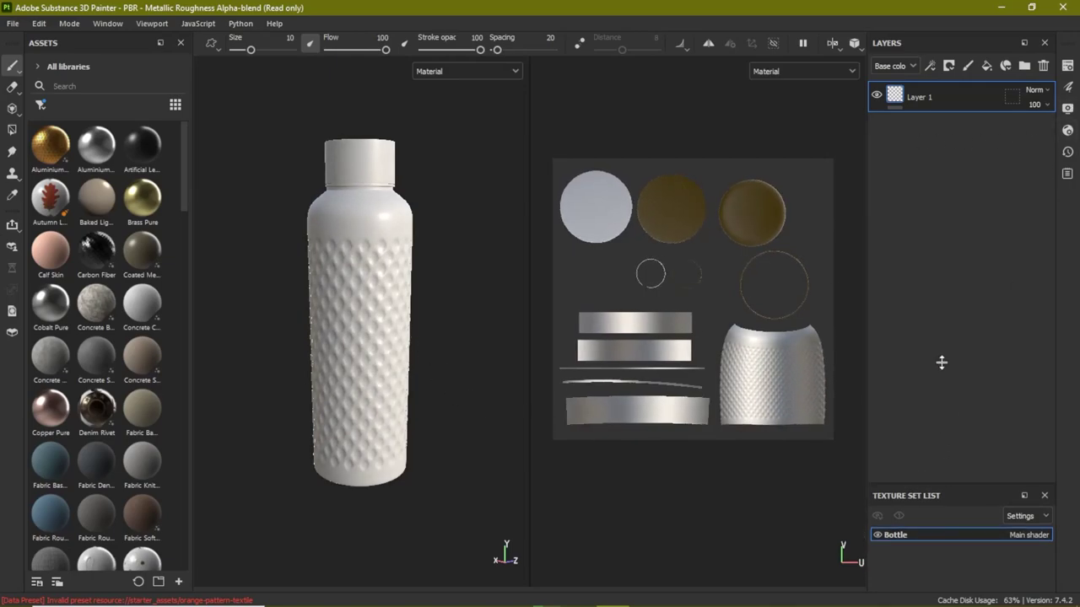
{"action": "left_click_drag", "start_coordinate": [932, 510], "coordinate": [943, 302]}
Step: Open Bake Mesh Maps from the Texture Set Settings and set the output size to 2048
{"action": "left_click", "coordinate": [1067, 66]}
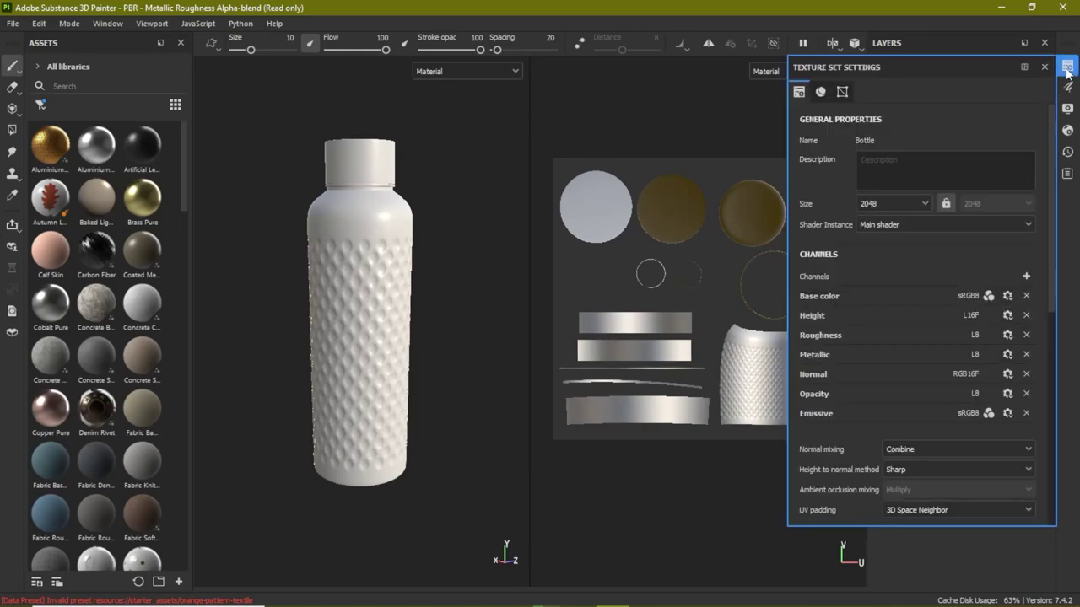
{"action": "scroll", "coordinate": [974, 344], "scroll_direction": "down", "scroll_amount": 4}
{"action": "scroll", "coordinate": [973, 344], "scroll_direction": "down", "scroll_amount": 2}
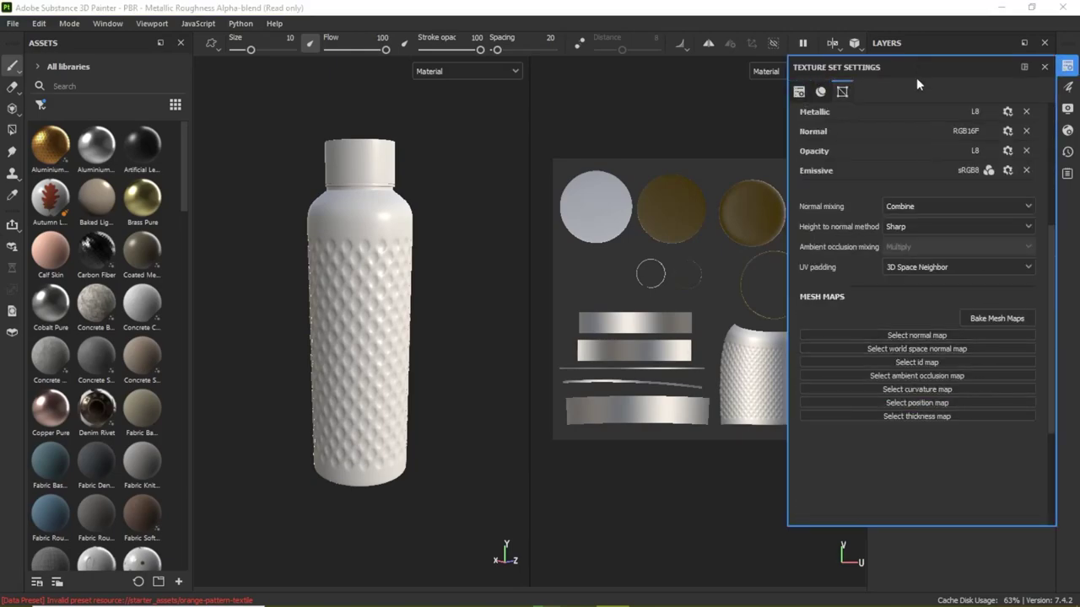
{"action": "left_click_drag", "start_coordinate": [916, 67], "coordinate": [917, 369]}
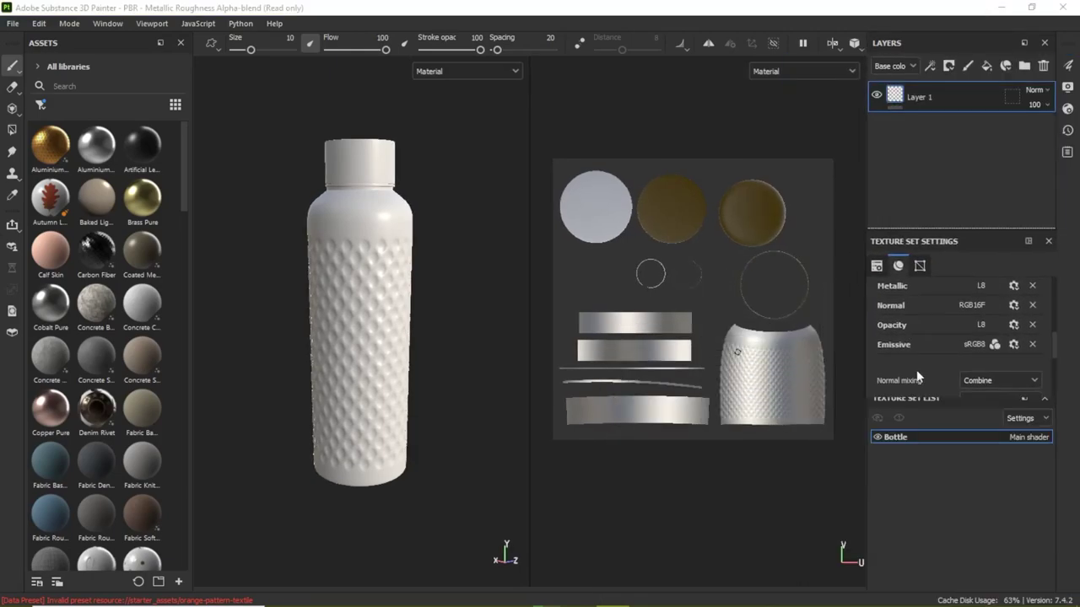
{"action": "scroll", "coordinate": [961, 304], "scroll_direction": "down", "scroll_amount": 5}
{"action": "scroll", "coordinate": [978, 343], "scroll_direction": "down", "scroll_amount": 2}
{"action": "scroll", "coordinate": [978, 342], "scroll_direction": "up", "scroll_amount": 1}
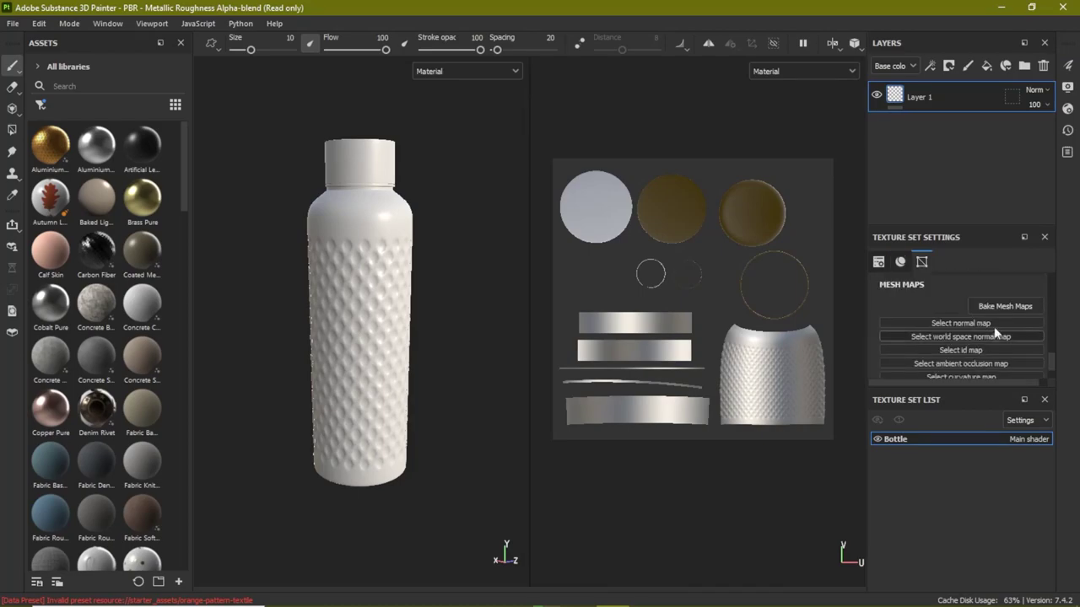
{"action": "left_click", "coordinate": [1004, 308]}
{"action": "left_click", "coordinate": [540, 124]}
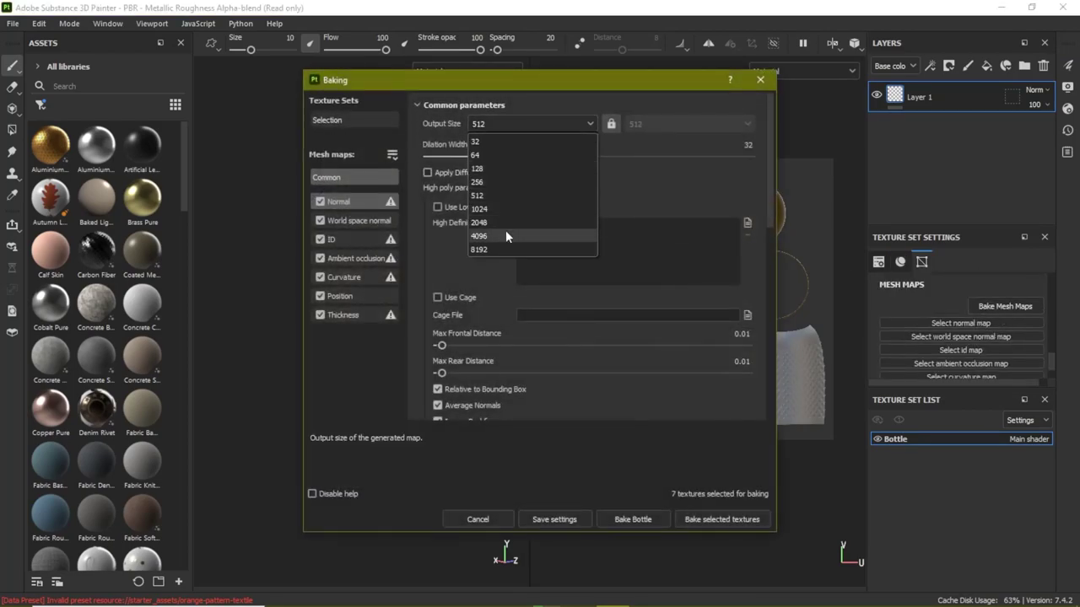
{"action": "left_click", "coordinate": [487, 222]}
Step: Choose Subsampling 4x4 antialiasing and bake all seven mesh maps for the Bottle
{"action": "scroll", "coordinate": [473, 352], "scroll_direction": "down", "scroll_amount": 3}
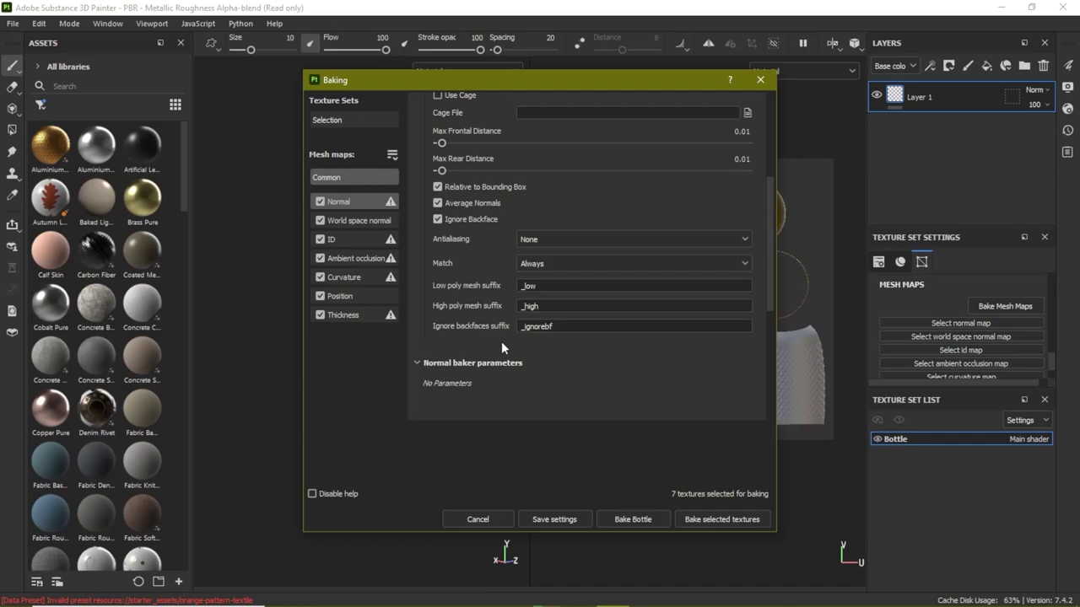
{"action": "left_click", "coordinate": [559, 241]}
{"action": "left_click", "coordinate": [574, 290]}
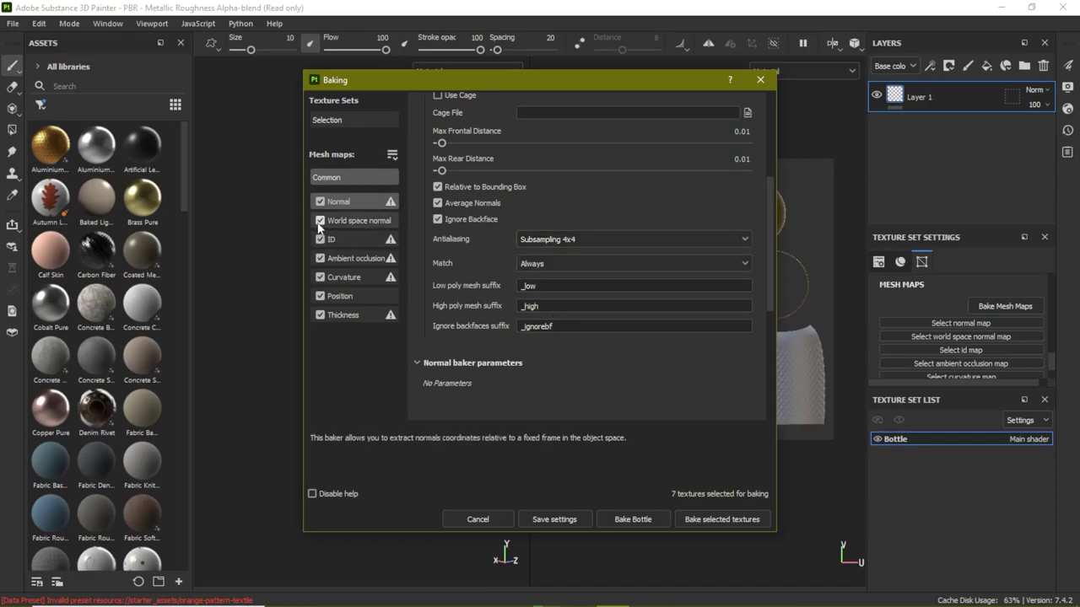
{"action": "scroll", "coordinate": [574, 378], "scroll_direction": "down", "scroll_amount": 3}
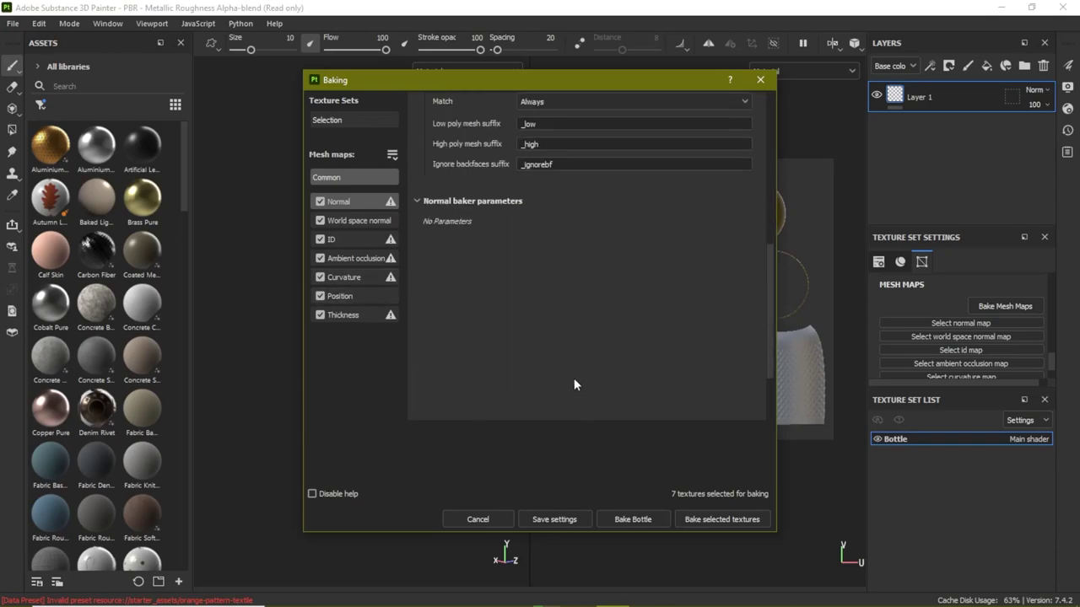
{"action": "left_click", "coordinate": [720, 520]}
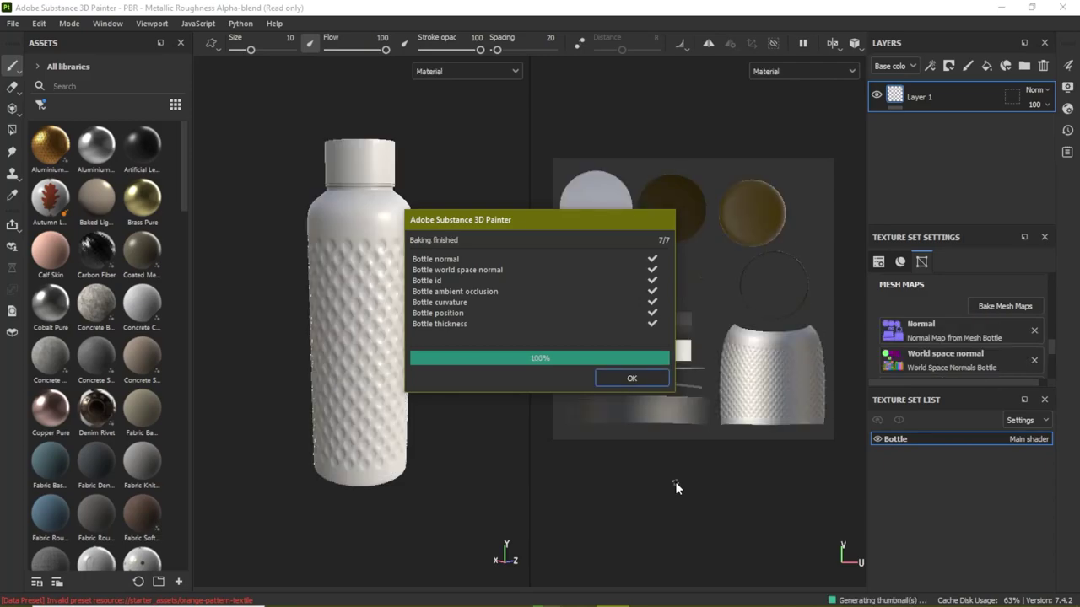
{"action": "left_click", "coordinate": [654, 378]}
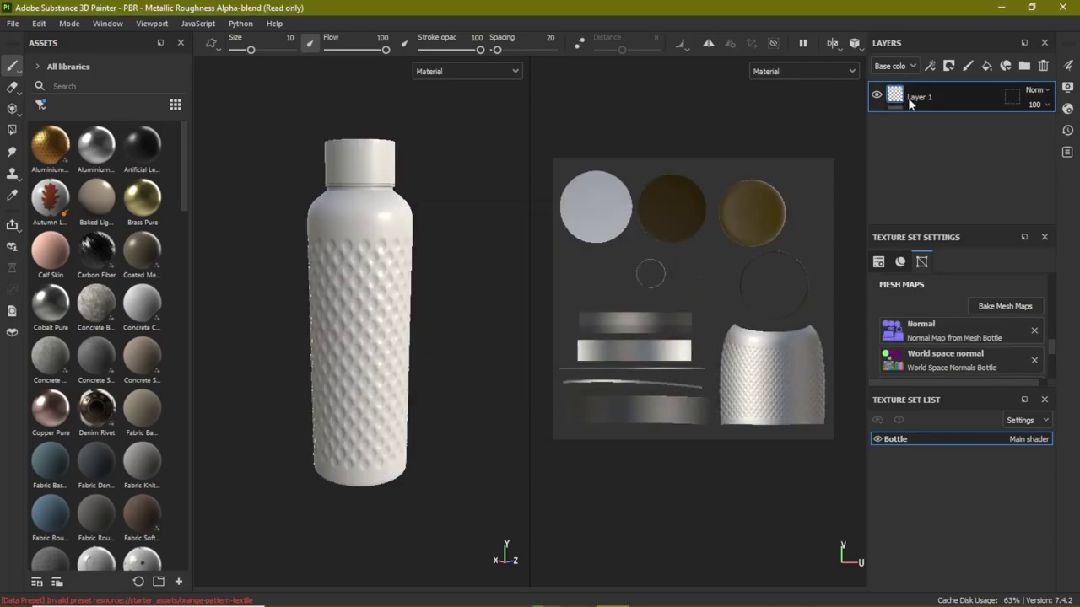
Step: Delete the empty Layer 1 and enlarge the Layers panel
{"action": "key", "text": "Delete"}
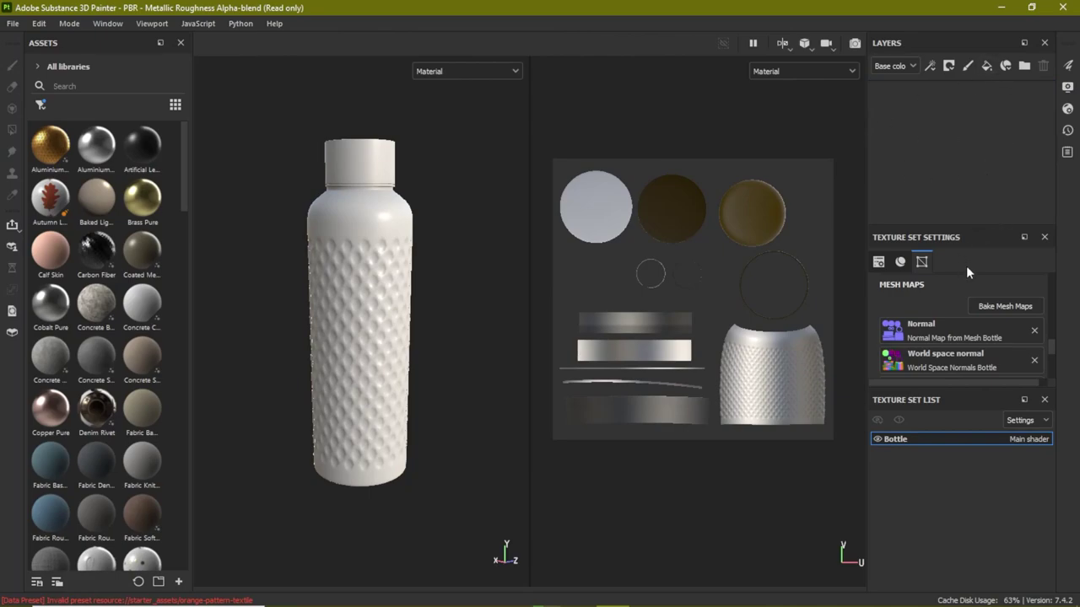
{"action": "left_click_drag", "start_coordinate": [1001, 224], "coordinate": [1010, 354]}
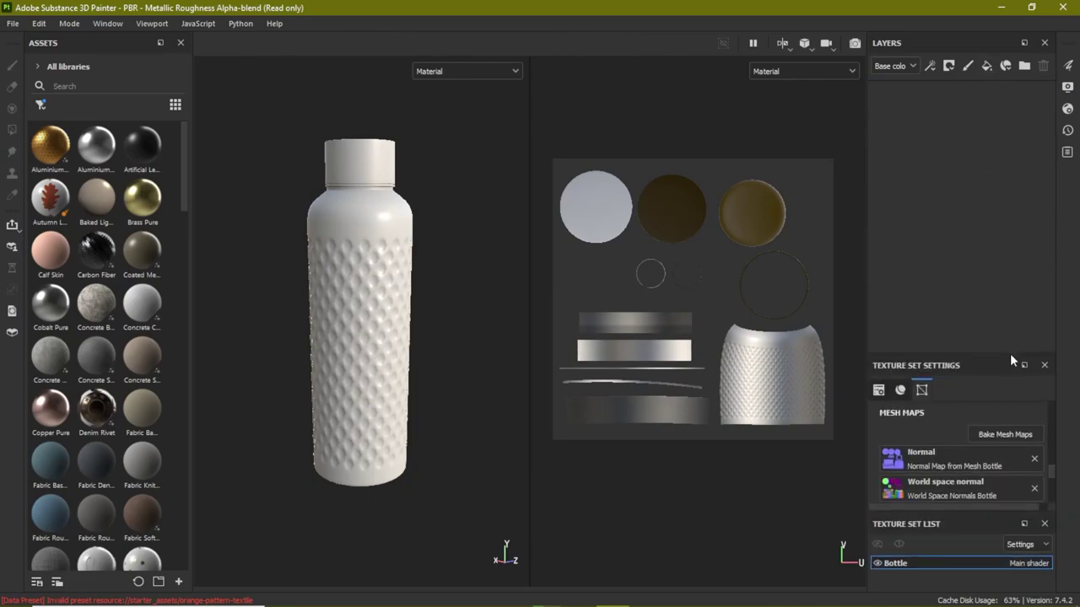
{"action": "mouse_move", "coordinate": [352, 263]}
{"action": "right_mouse_down", "text": "alt"}
{"action": "mouse_move", "coordinate": [422, 273]}
{"action": "mouse_move", "coordinate": [394, 279]}
{"action": "right_mouse_up", "text": "alt"}
{"action": "mouse_move", "coordinate": [394, 279]}
{"action": "left_mouse_down", "text": "alt"}
{"action": "mouse_move", "coordinate": [362, 345]}
{"action": "mouse_move", "coordinate": [404, 329]}
{"action": "mouse_move", "coordinate": [384, 279]}
{"action": "left_mouse_up", "text": "alt"}
{"action": "right_click_drag", "start_coordinate": [384, 279], "coordinate": [371, 291], "text": "alt"}
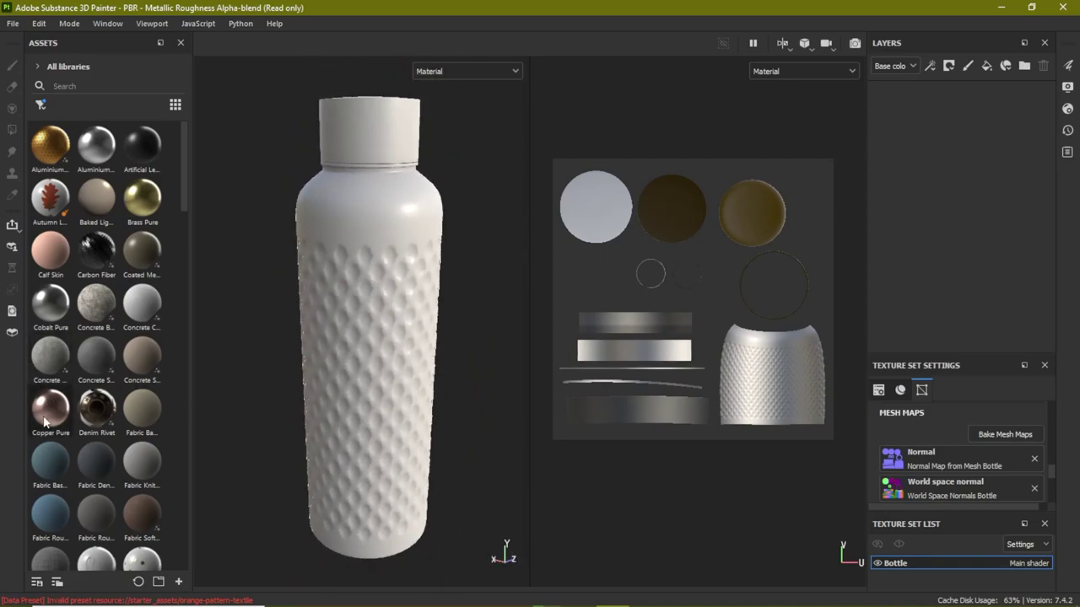
{"action": "mouse_move", "coordinate": [51, 409]}
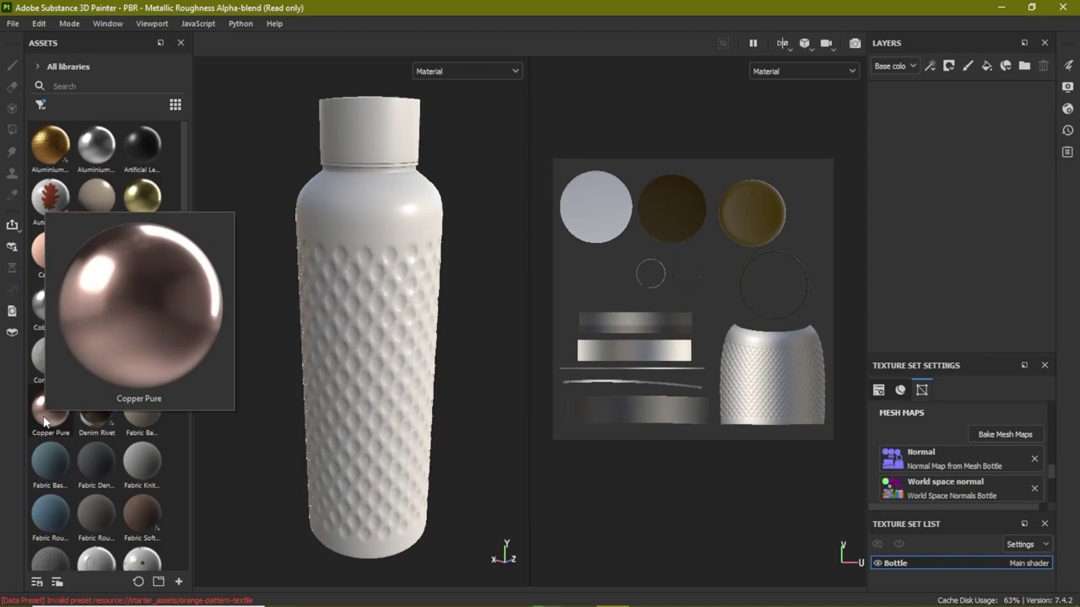
{"action": "scroll", "coordinate": [46, 420], "scroll_direction": "down", "scroll_amount": 5}
{"action": "scroll", "coordinate": [50, 418], "scroll_direction": "down", "scroll_amount": 3}
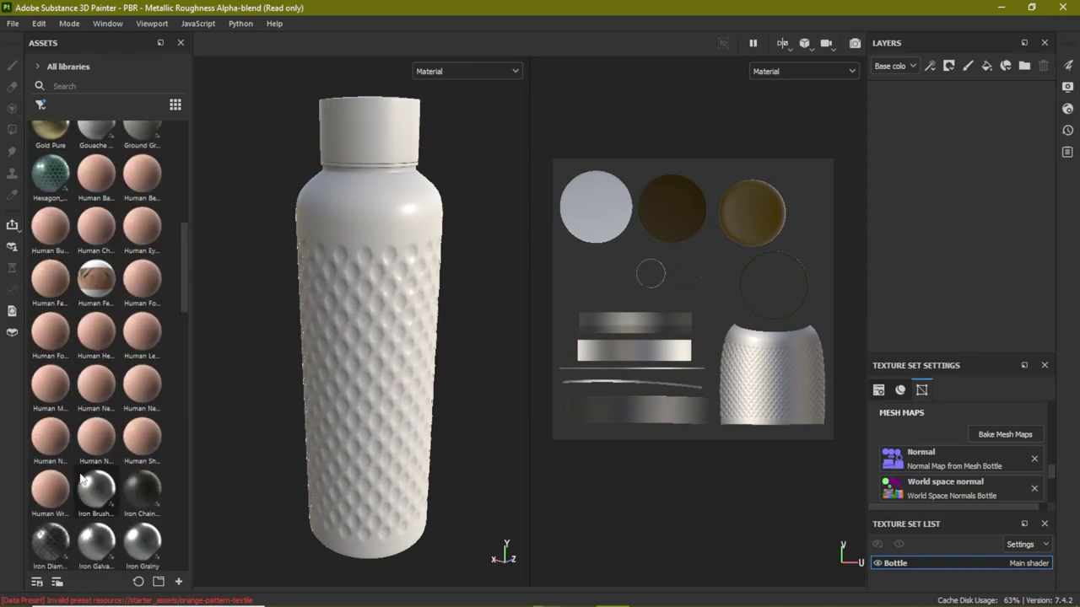
{"action": "scroll", "coordinate": [60, 411], "scroll_direction": "up", "scroll_amount": 3}
{"action": "scroll", "coordinate": [68, 404], "scroll_direction": "up", "scroll_amount": 3}
Step: Drop Copper Pure from the Assets shelf onto the bottle and orbit to inspect the copper
{"action": "left_click_drag", "start_coordinate": [58, 249], "coordinate": [393, 270]}
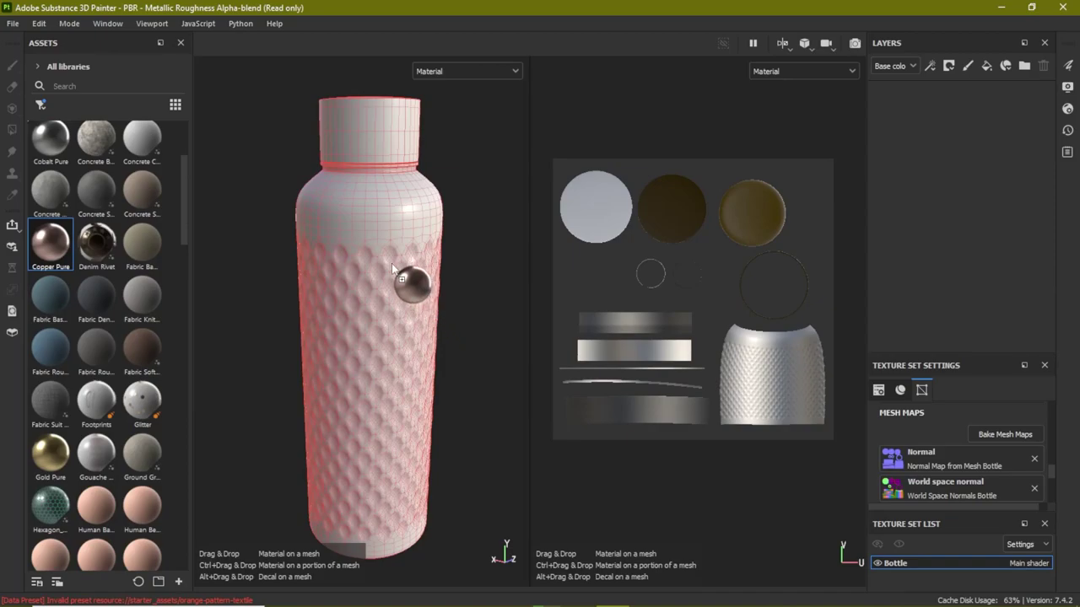
{"action": "left_click_drag", "start_coordinate": [392, 264], "coordinate": [381, 274]}
{"action": "scroll", "coordinate": [456, 260], "scroll_direction": "up", "scroll_amount": 2}
{"action": "mouse_move", "coordinate": [456, 260]}
{"action": "left_mouse_down", "text": "alt"}
{"action": "mouse_move", "coordinate": [367, 278]}
{"action": "mouse_move", "coordinate": [386, 298]}
{"action": "mouse_move", "coordinate": [410, 299]}
{"action": "mouse_move", "coordinate": [382, 220]}
{"action": "mouse_move", "coordinate": [405, 284]}
{"action": "mouse_move", "coordinate": [460, 294]}
{"action": "left_mouse_up", "text": "alt"}
{"action": "mouse_move", "coordinate": [461, 295]}
{"action": "right_mouse_down", "text": "alt"}
{"action": "mouse_move", "coordinate": [349, 292]}
{"action": "mouse_move", "coordinate": [420, 284]}
{"action": "mouse_move", "coordinate": [390, 321]}
{"action": "mouse_move", "coordinate": [492, 345]}
{"action": "mouse_move", "coordinate": [447, 286]}
{"action": "right_mouse_up", "text": "alt"}
{"action": "scroll", "coordinate": [88, 365], "scroll_direction": "down", "scroll_amount": 5}
{"action": "scroll", "coordinate": [88, 364], "scroll_direction": "down", "scroll_amount": 5}
{"action": "scroll", "coordinate": [89, 364], "scroll_direction": "down", "scroll_amount": 5}
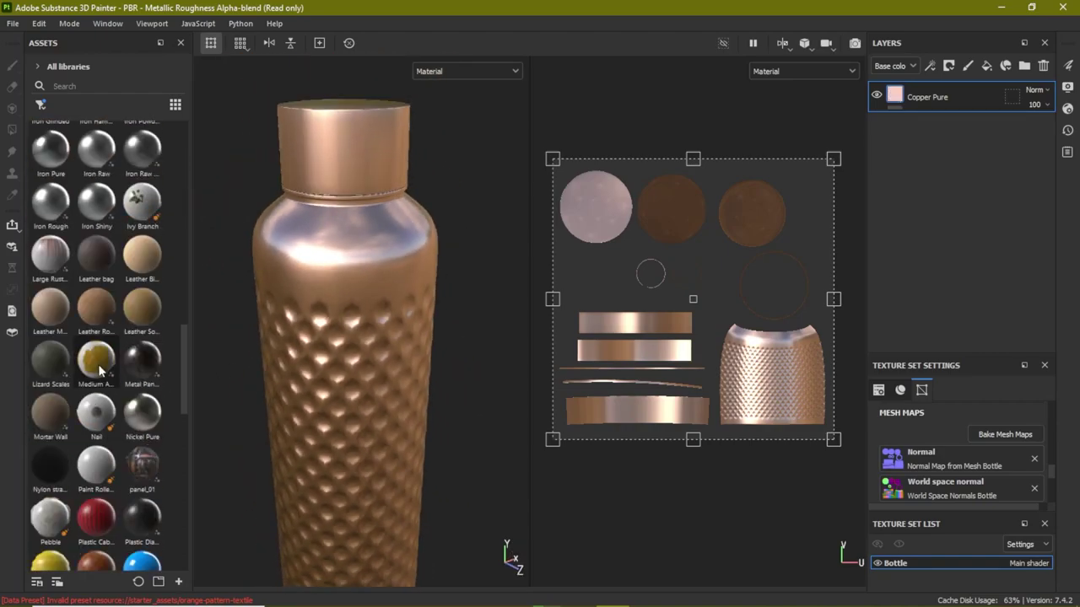
{"action": "scroll", "coordinate": [92, 367], "scroll_direction": "down", "scroll_amount": 5}
{"action": "scroll", "coordinate": [100, 369], "scroll_direction": "down", "scroll_amount": 5}
{"action": "scroll", "coordinate": [110, 371], "scroll_direction": "up", "scroll_amount": 10}
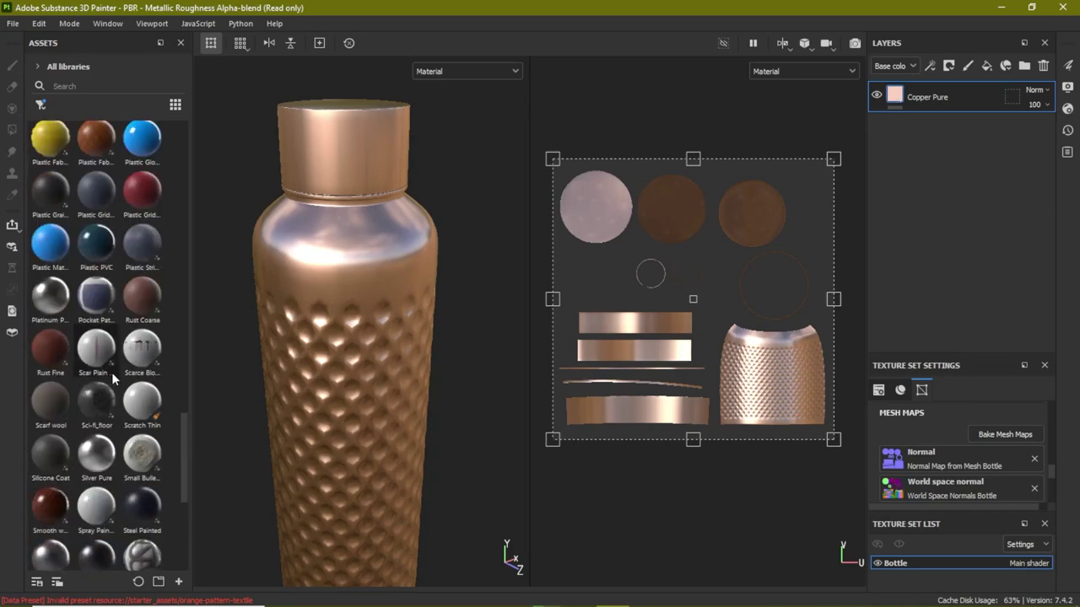
{"action": "scroll", "coordinate": [106, 337], "scroll_direction": "up", "scroll_amount": 10}
{"action": "scroll", "coordinate": [97, 253], "scroll_direction": "up", "scroll_amount": 10}
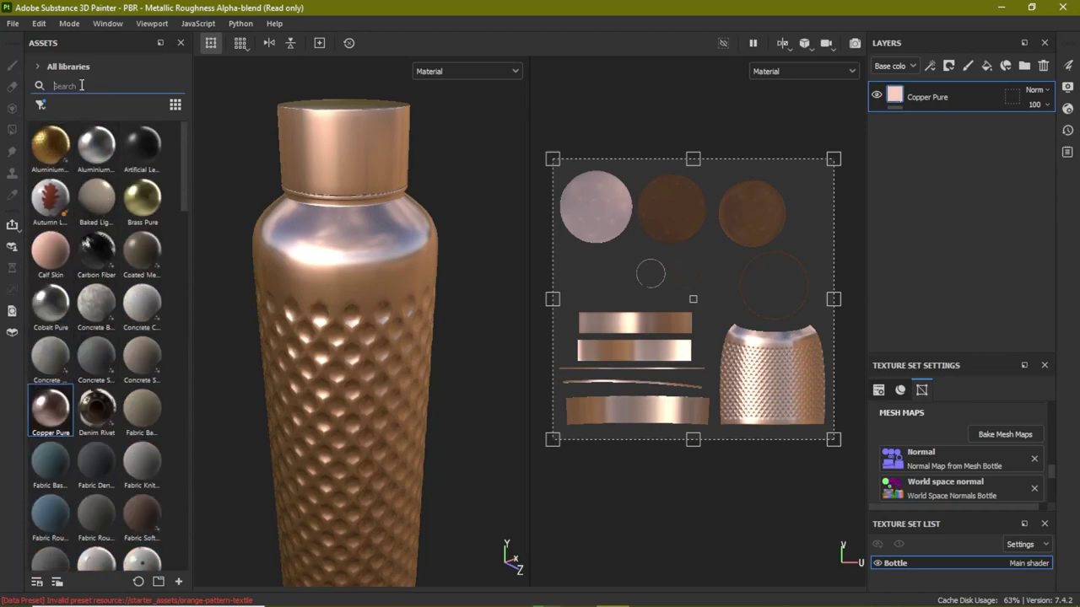
Step: Search the assets for 'copp', then 'Bron' and 'Br', and open the copper fill's properties
{"action": "type", "text": "copp"}
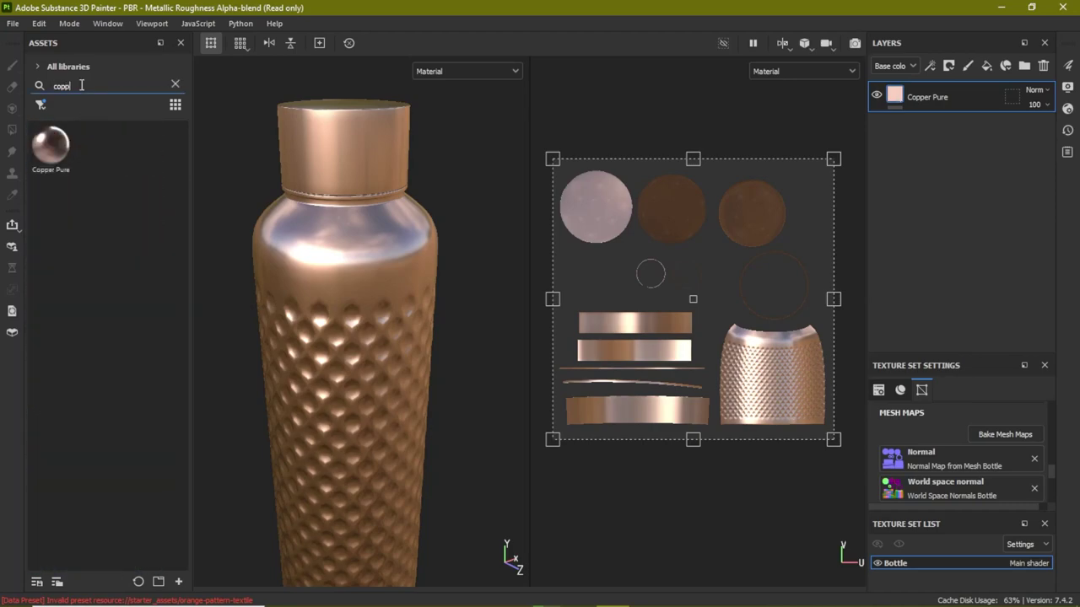
{"action": "left_click", "coordinate": [38, 87]}
{"action": "type", "text": "Br"}
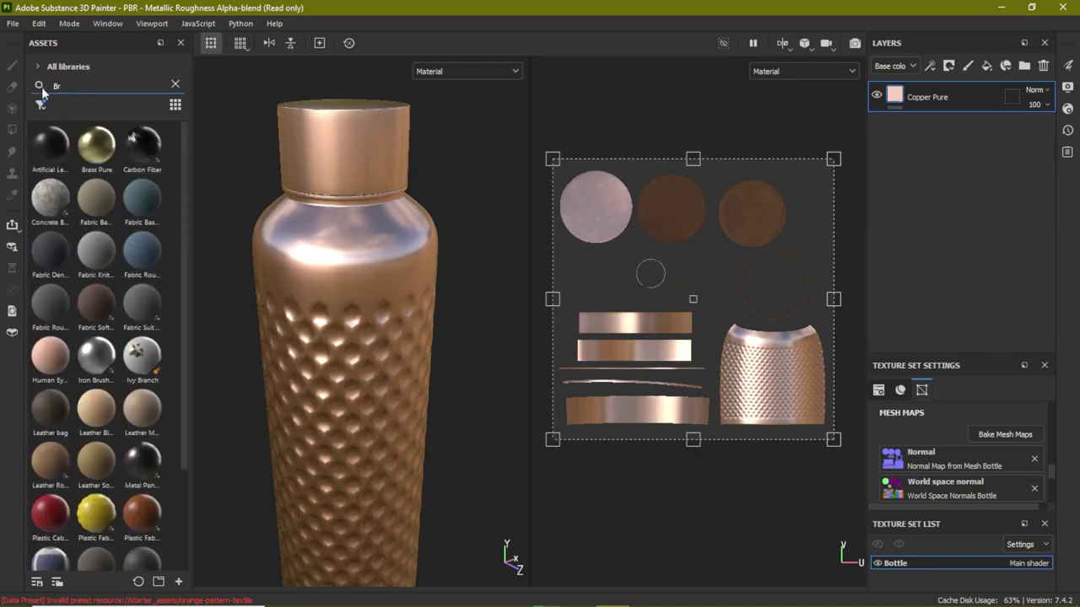
{"action": "type", "text": "on"}
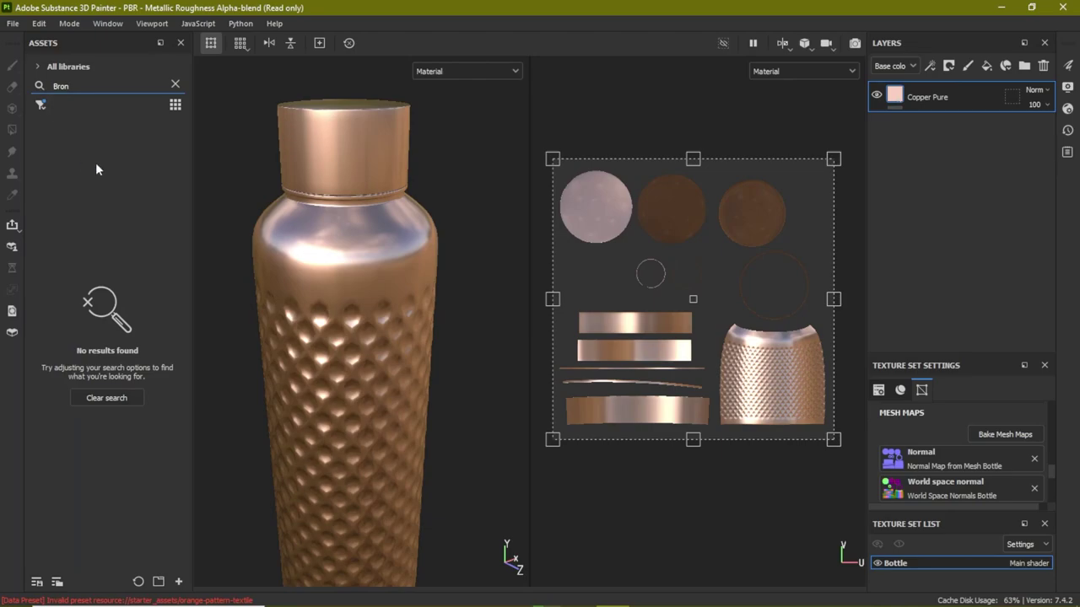
{"action": "key", "text": "BackSpace"}
{"action": "key", "text": "BackSpace"}
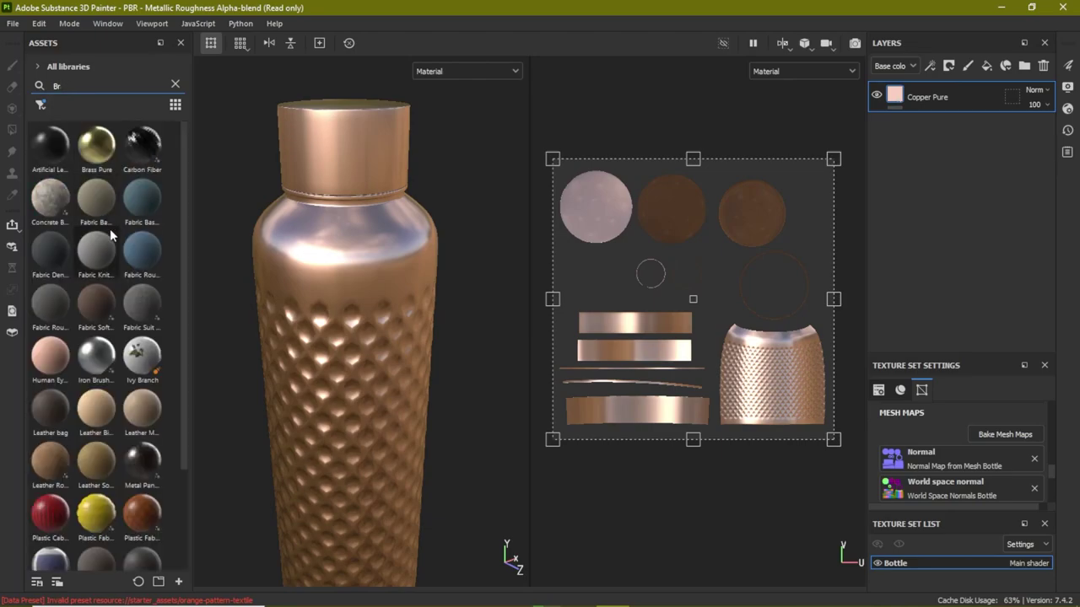
{"action": "key", "text": "BackSpace"}
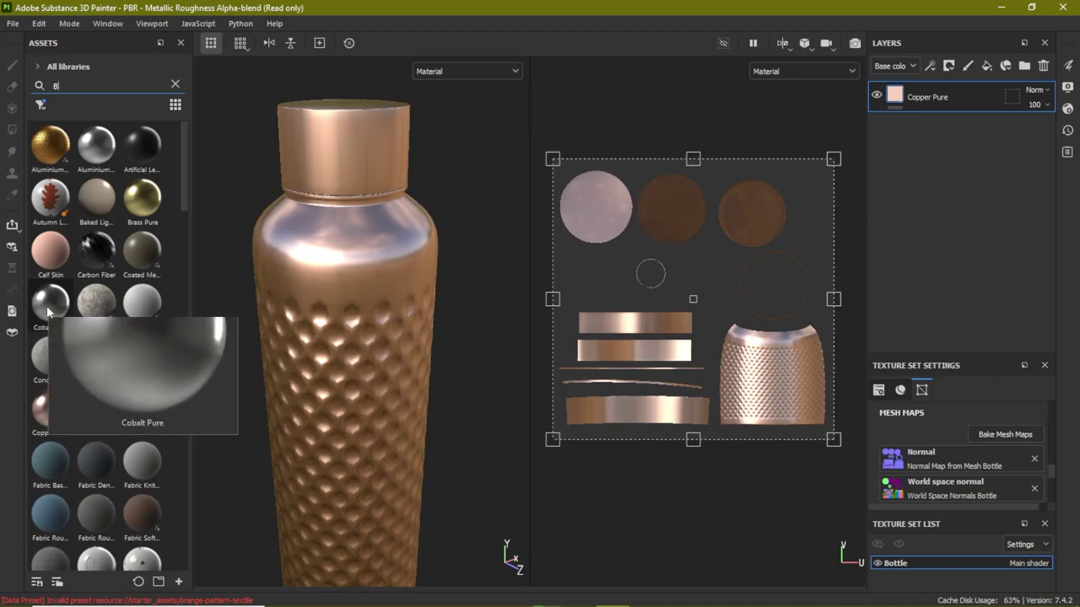
{"action": "mouse_move", "coordinate": [141, 513]}
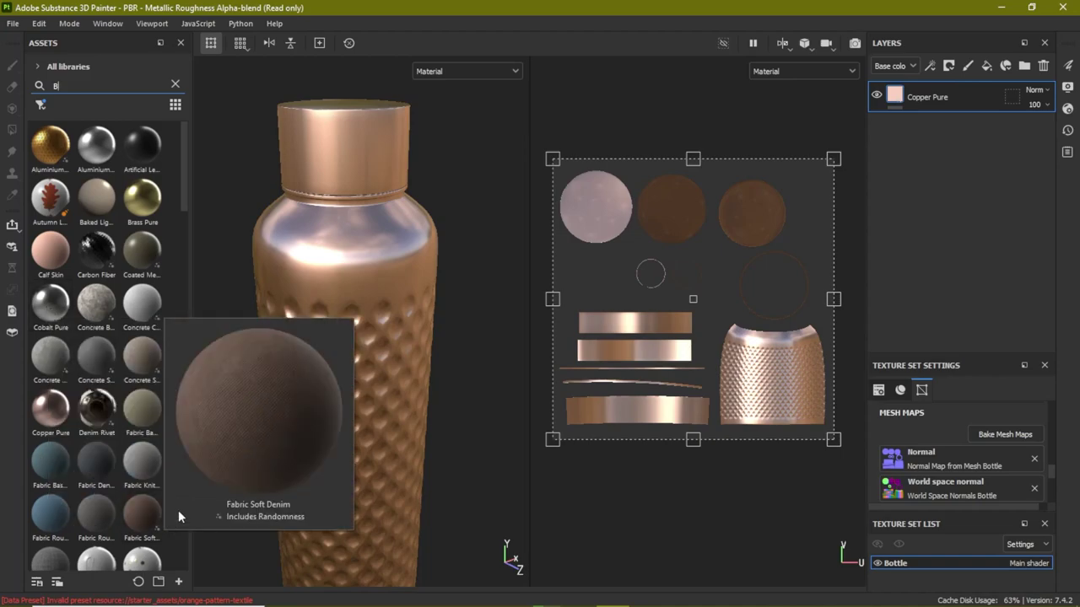
{"action": "scroll", "coordinate": [57, 309], "scroll_direction": "down", "scroll_amount": 3}
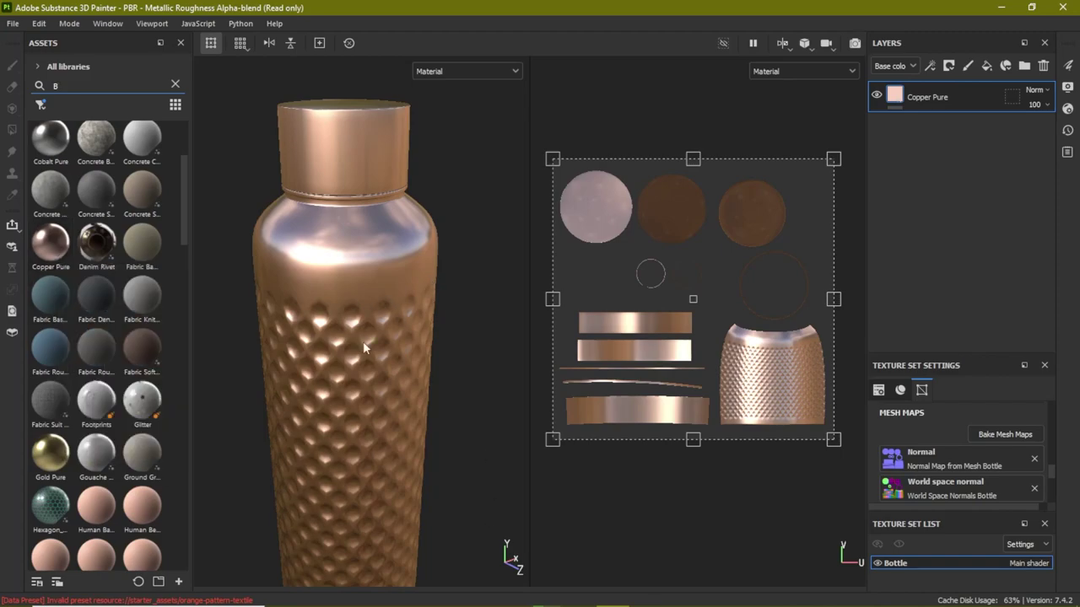
{"action": "left_click", "coordinate": [1069, 66]}
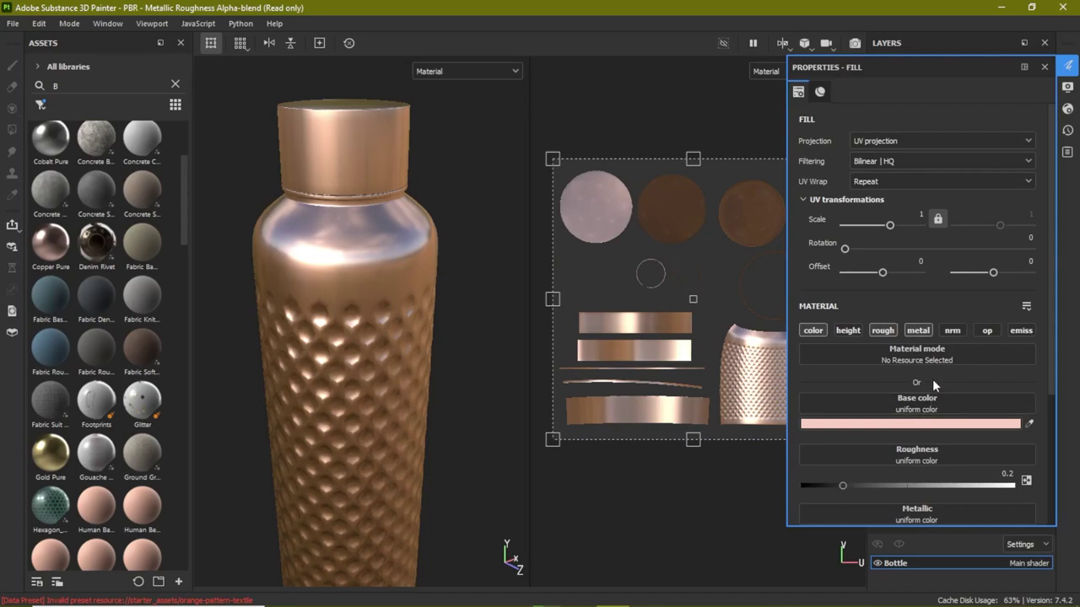
Step: Drive the copper fill's roughness with the Dirt 4 texture and set its balance to about 0.41
{"action": "scroll", "coordinate": [933, 379], "scroll_direction": "down", "scroll_amount": 1}
{"action": "scroll", "coordinate": [935, 388], "scroll_direction": "down", "scroll_amount": 1}
{"action": "scroll", "coordinate": [412, 235], "scroll_direction": "up", "scroll_amount": 2}
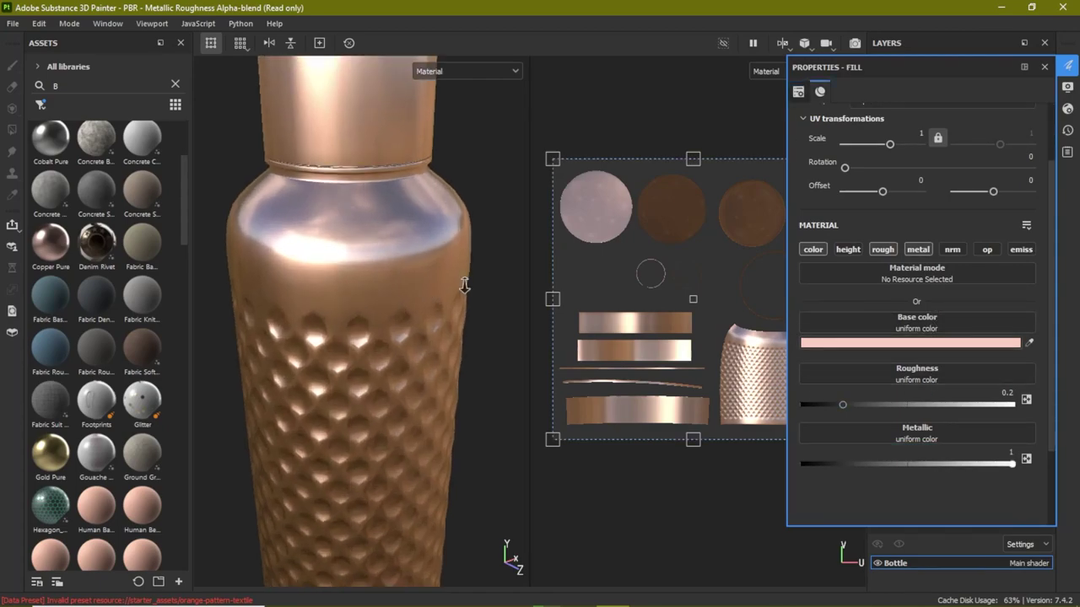
{"action": "scroll", "coordinate": [412, 235], "scroll_direction": "up", "scroll_amount": 2}
{"action": "left_click", "coordinate": [884, 380]}
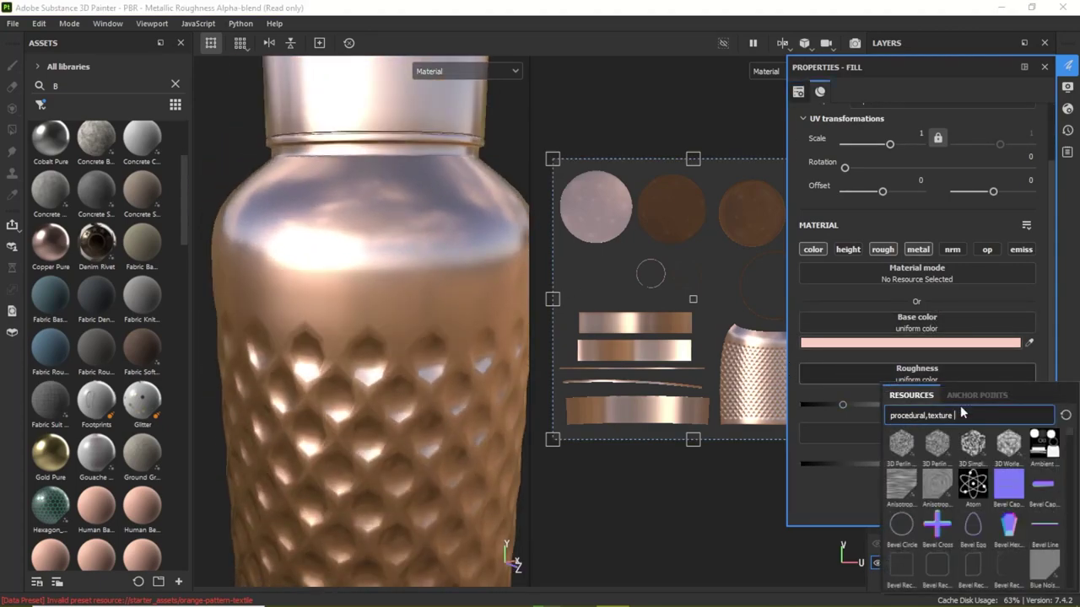
{"action": "scroll", "coordinate": [945, 481], "scroll_direction": "down", "scroll_amount": 5}
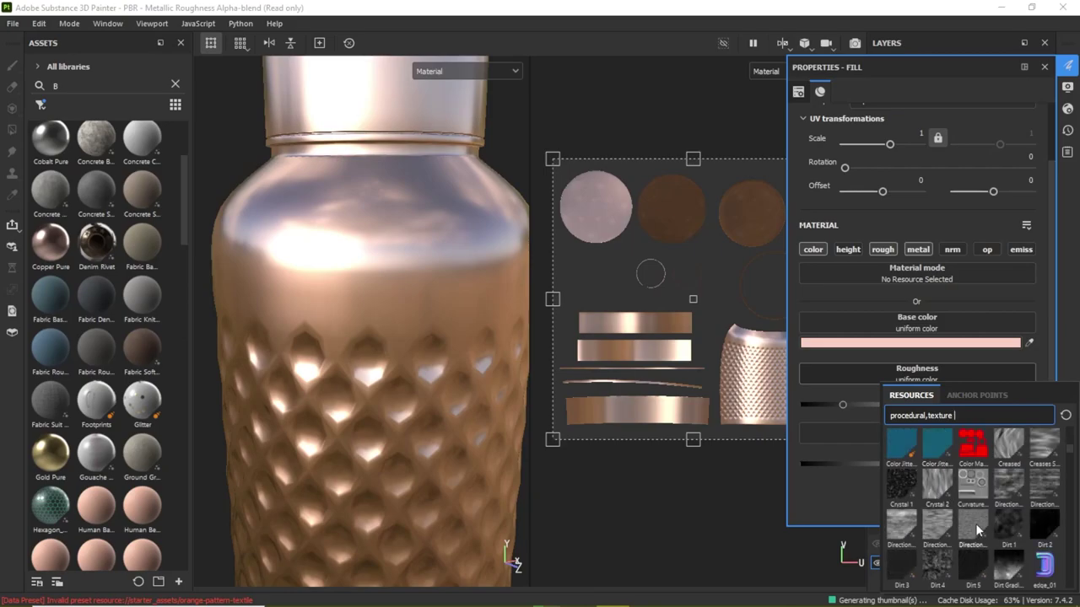
{"action": "left_click", "coordinate": [937, 563]}
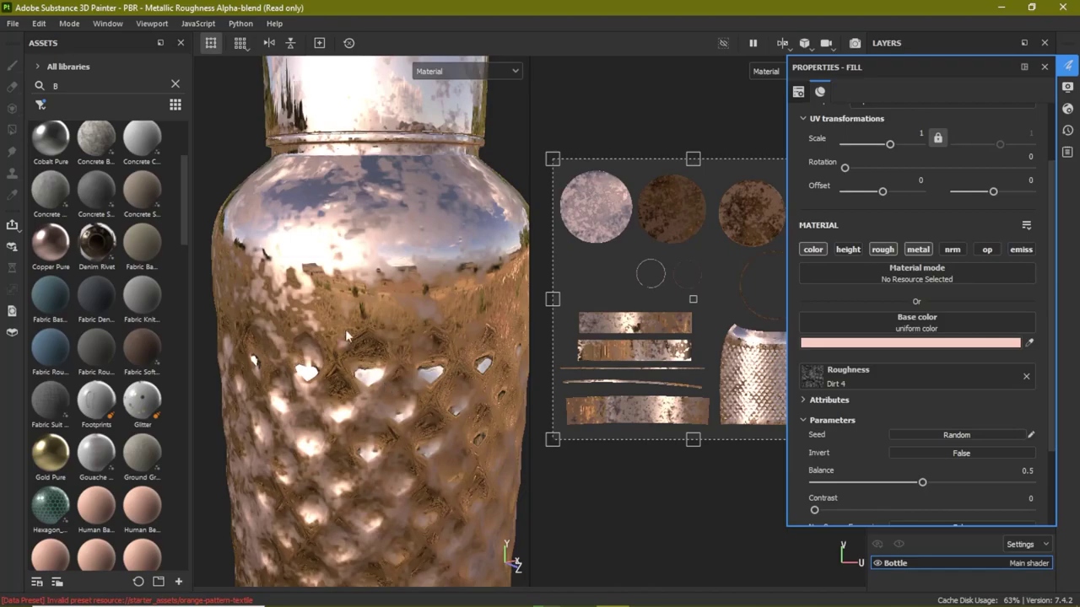
{"action": "right_click_drag", "start_coordinate": [345, 329], "coordinate": [372, 287], "text": "alt"}
{"action": "mouse_move", "coordinate": [372, 288]}
{"action": "left_mouse_down", "text": "alt"}
{"action": "mouse_move", "coordinate": [435, 337]}
{"action": "mouse_move", "coordinate": [426, 333]}
{"action": "left_mouse_up", "text": "alt"}
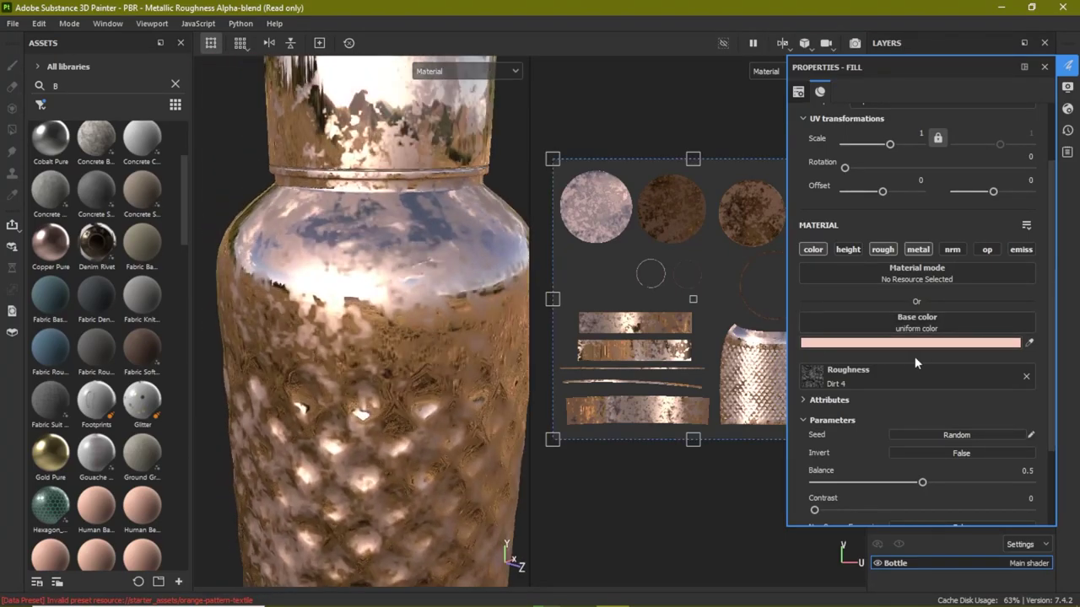
{"action": "scroll", "coordinate": [901, 392], "scroll_direction": "down", "scroll_amount": 1}
{"action": "scroll", "coordinate": [901, 405], "scroll_direction": "down", "scroll_amount": 1}
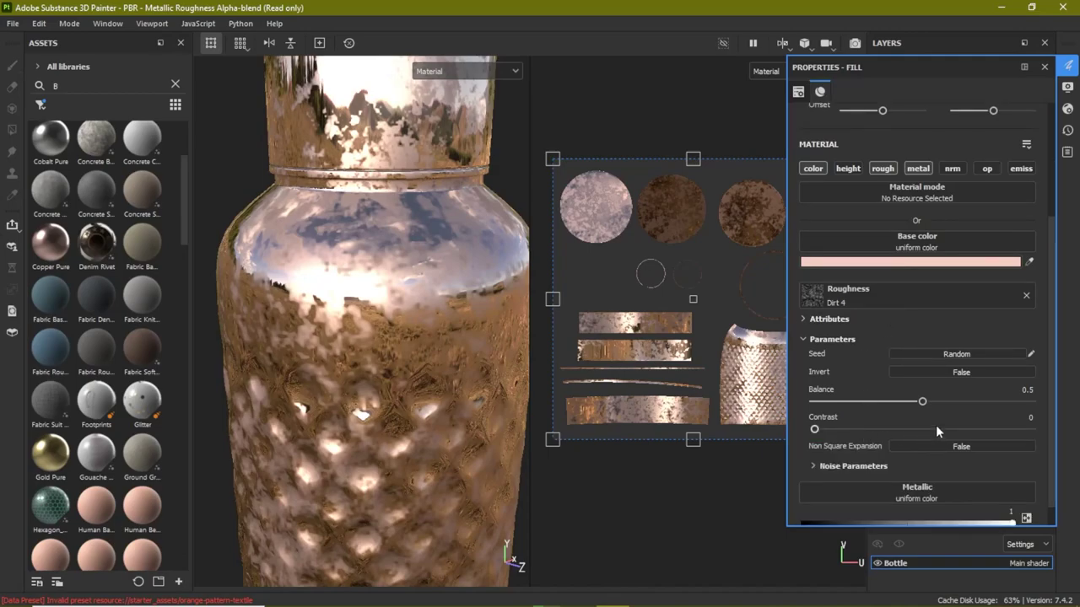
{"action": "left_click_drag", "start_coordinate": [922, 404], "coordinate": [902, 408]}
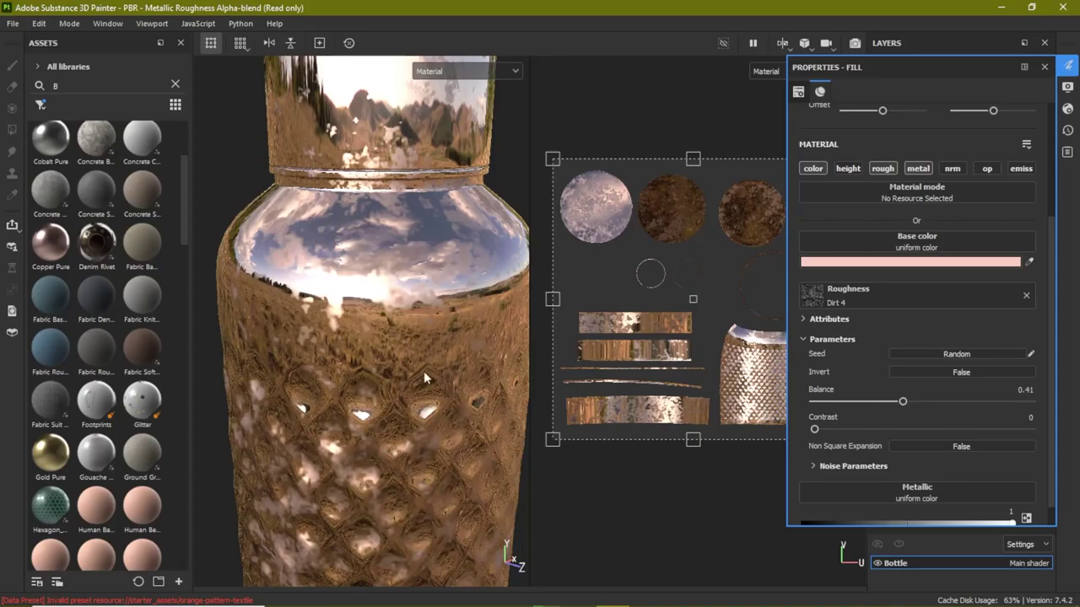
{"action": "mouse_move", "coordinate": [424, 371]}
{"action": "left_mouse_down", "text": "alt"}
{"action": "mouse_move", "coordinate": [432, 302]}
{"action": "mouse_move", "coordinate": [447, 367]}
{"action": "left_mouse_up", "text": "alt"}
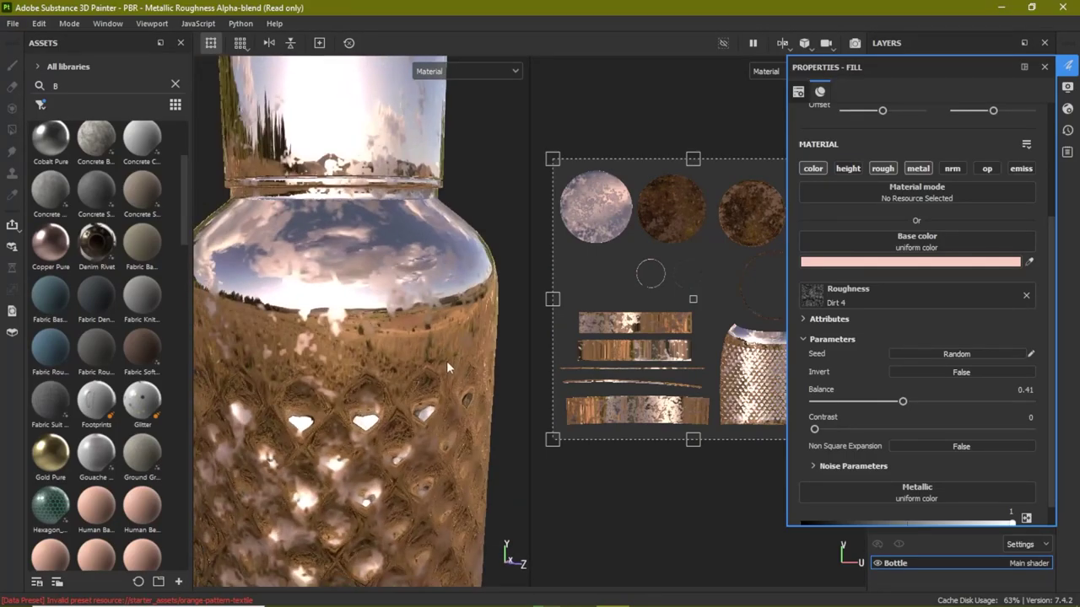
Step: Test a lower metallic value, then undo it and the Dirt 4 roughness, restoring uniform 0.2
{"action": "scroll", "coordinate": [851, 458], "scroll_direction": "down", "scroll_amount": 1}
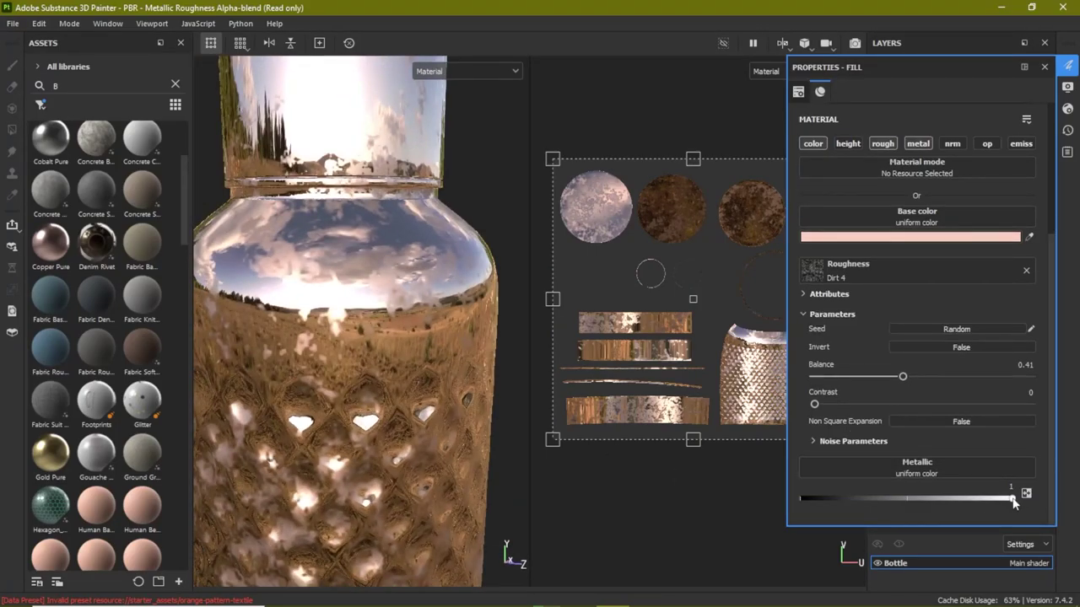
{"action": "left_click_drag", "start_coordinate": [1014, 499], "coordinate": [851, 499]}
{"action": "key", "text": "ctrl+z"}
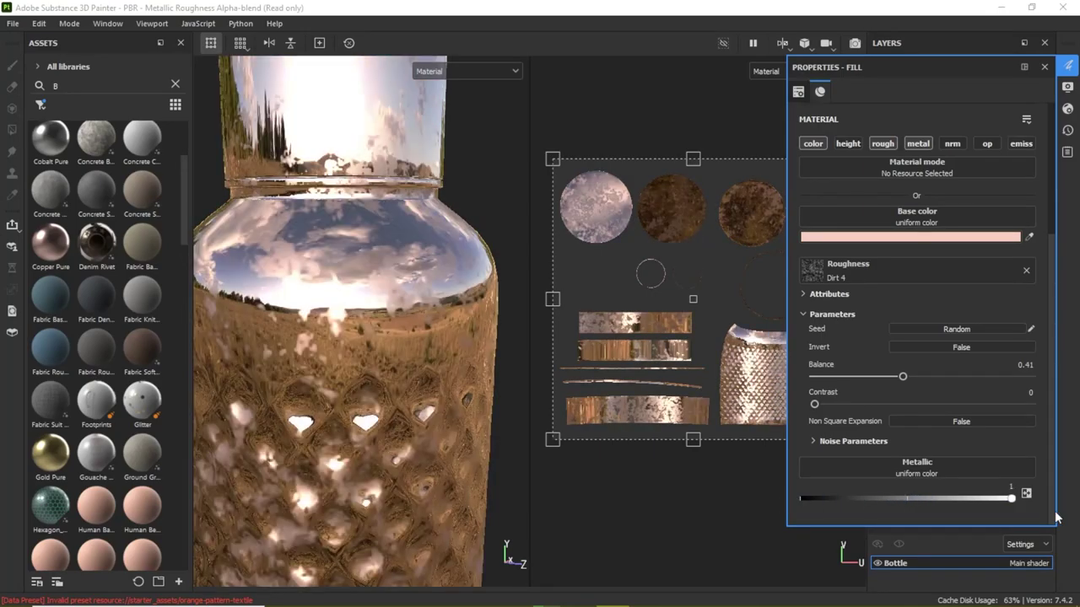
{"action": "key", "text": "ctrl+z"}
{"action": "key", "text": "ctrl+z"}
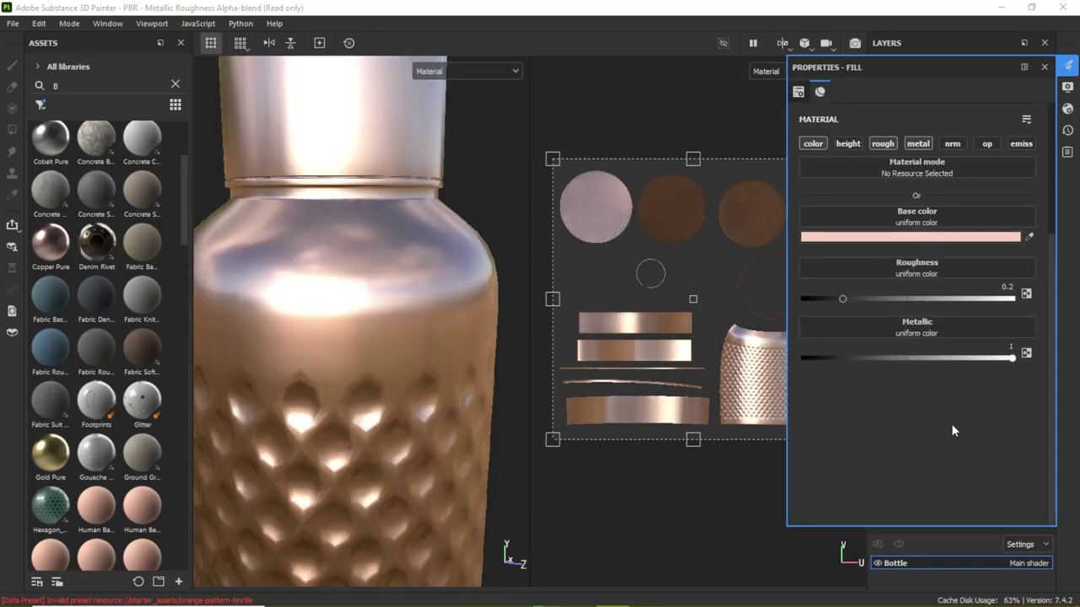
{"action": "scroll", "coordinate": [439, 313], "scroll_direction": "down", "scroll_amount": 5}
{"action": "scroll", "coordinate": [393, 290], "scroll_direction": "down", "scroll_amount": 2}
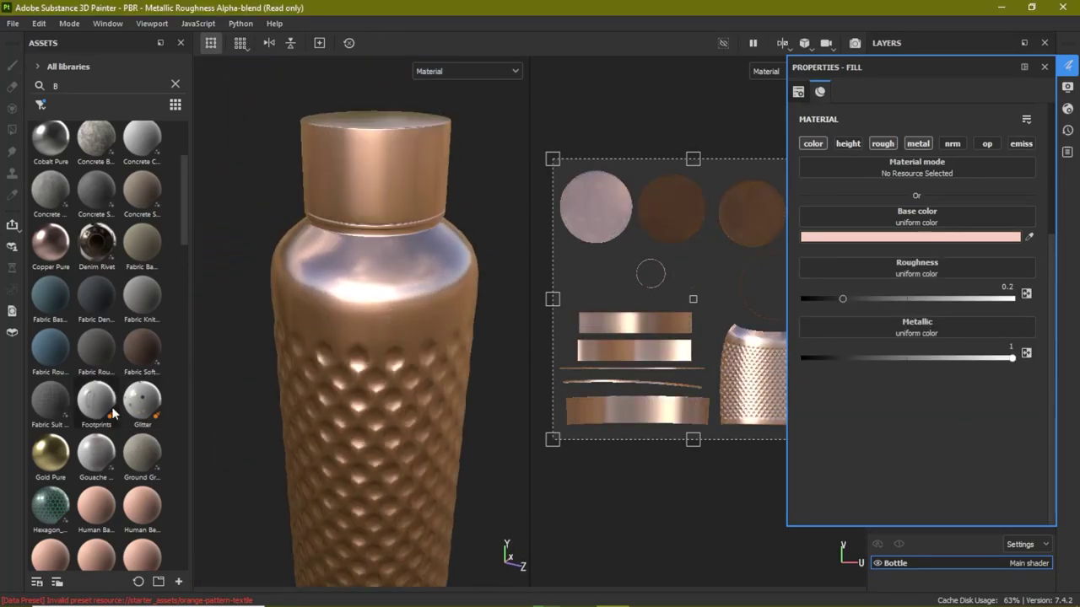
Step: Filter the Assets list to show smart materials
{"action": "scroll", "coordinate": [108, 455], "scroll_direction": "down", "scroll_amount": 3}
{"action": "scroll", "coordinate": [108, 455], "scroll_direction": "up", "scroll_amount": 6}
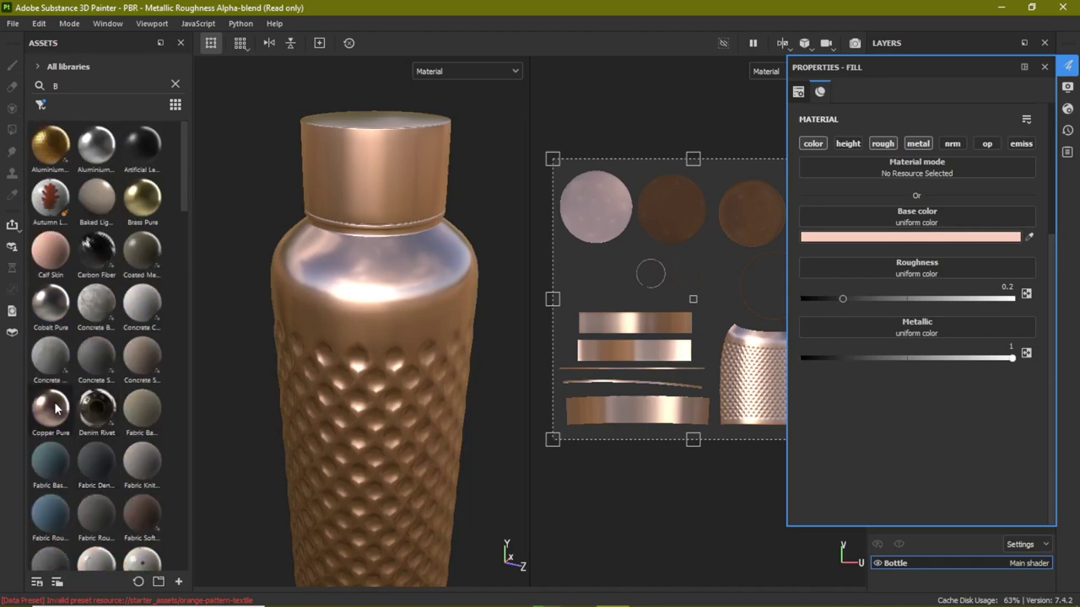
{"action": "left_click", "coordinate": [41, 105]}
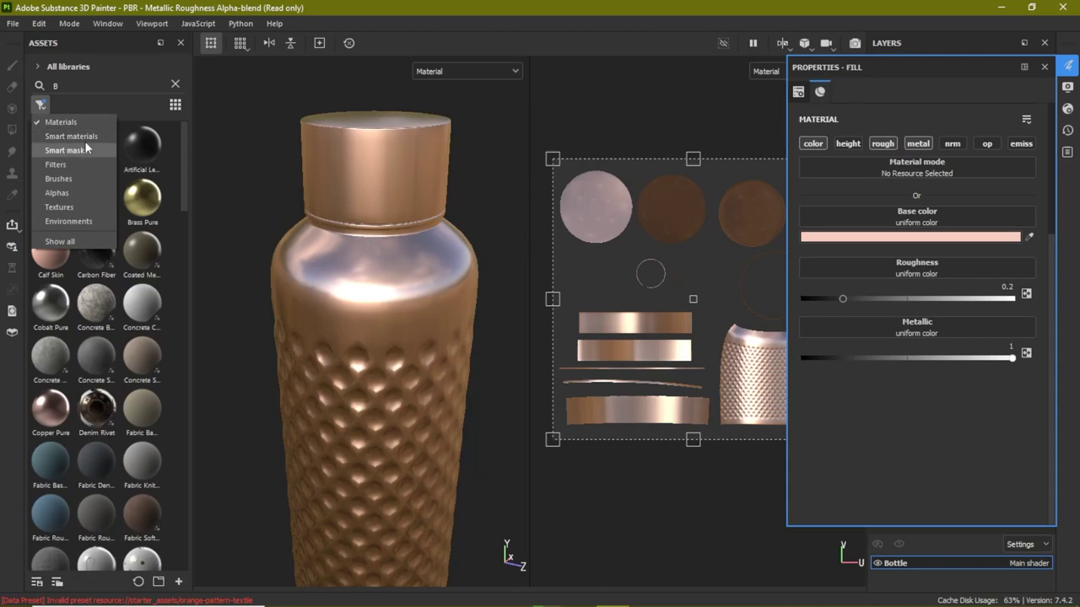
{"action": "left_click", "coordinate": [94, 207]}
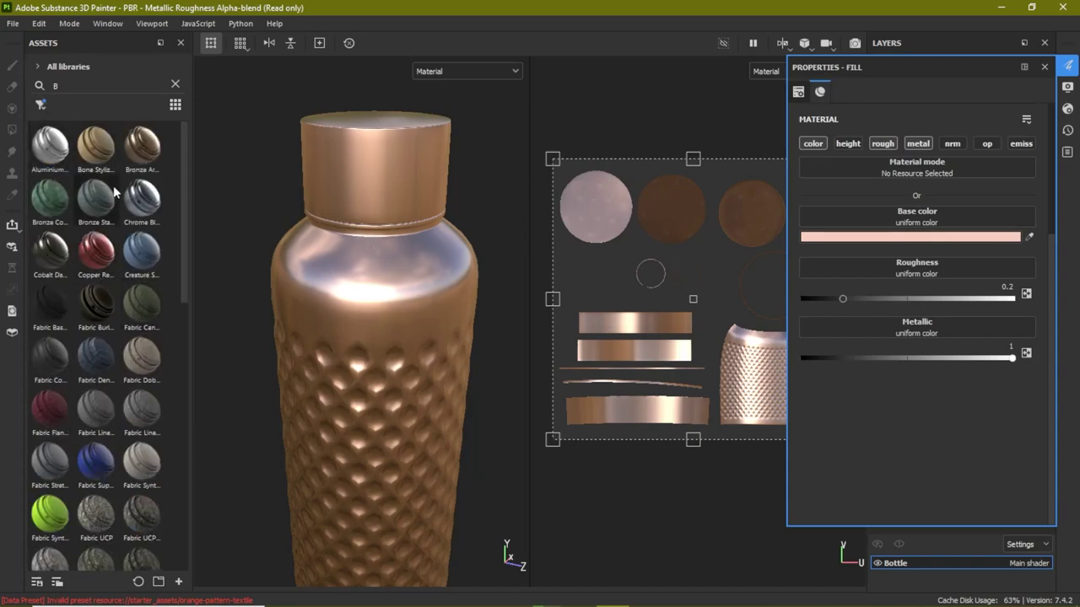
{"action": "scroll", "coordinate": [138, 336], "scroll_direction": "down", "scroll_amount": 5}
{"action": "scroll", "coordinate": [135, 375], "scroll_direction": "down", "scroll_amount": 5}
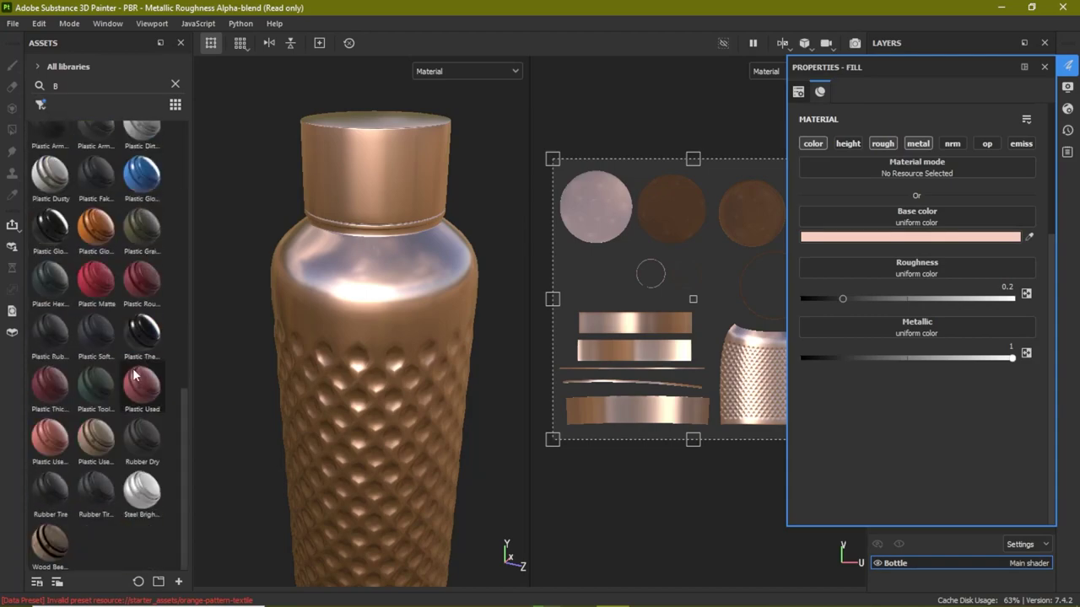
{"action": "scroll", "coordinate": [131, 377], "scroll_direction": "up", "scroll_amount": 4}
{"action": "scroll", "coordinate": [122, 384], "scroll_direction": "up", "scroll_amount": 4}
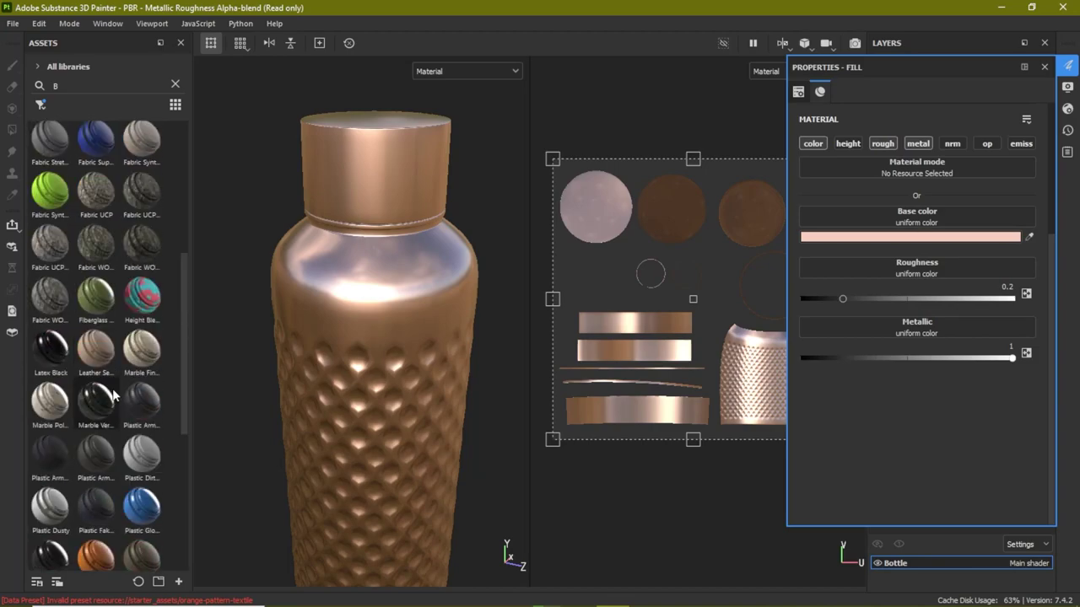
{"action": "scroll", "coordinate": [113, 388], "scroll_direction": "up", "scroll_amount": 4}
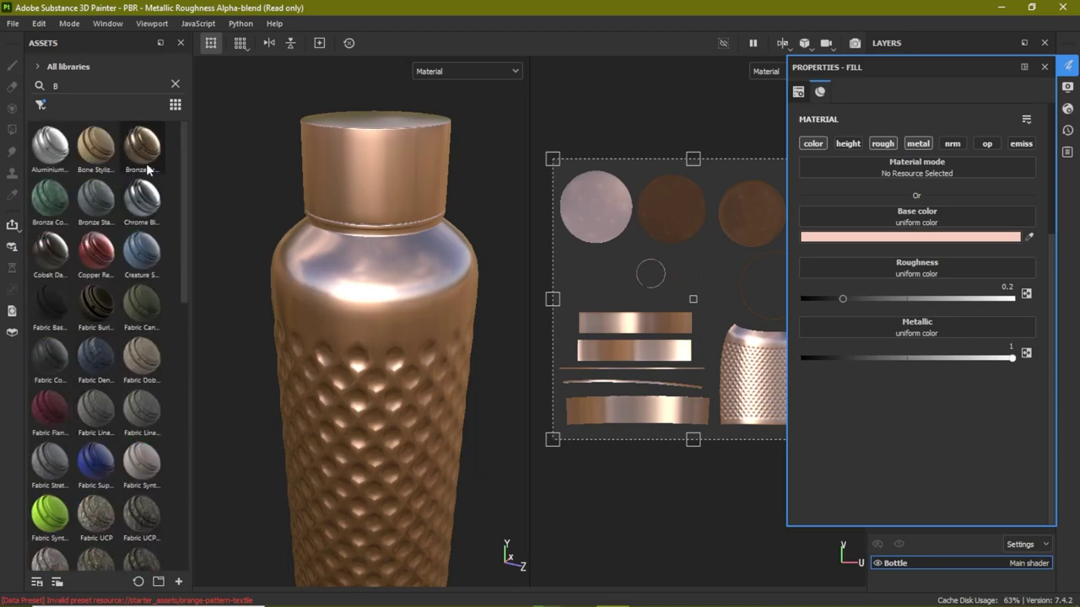
{"action": "mouse_move", "coordinate": [141, 145]}
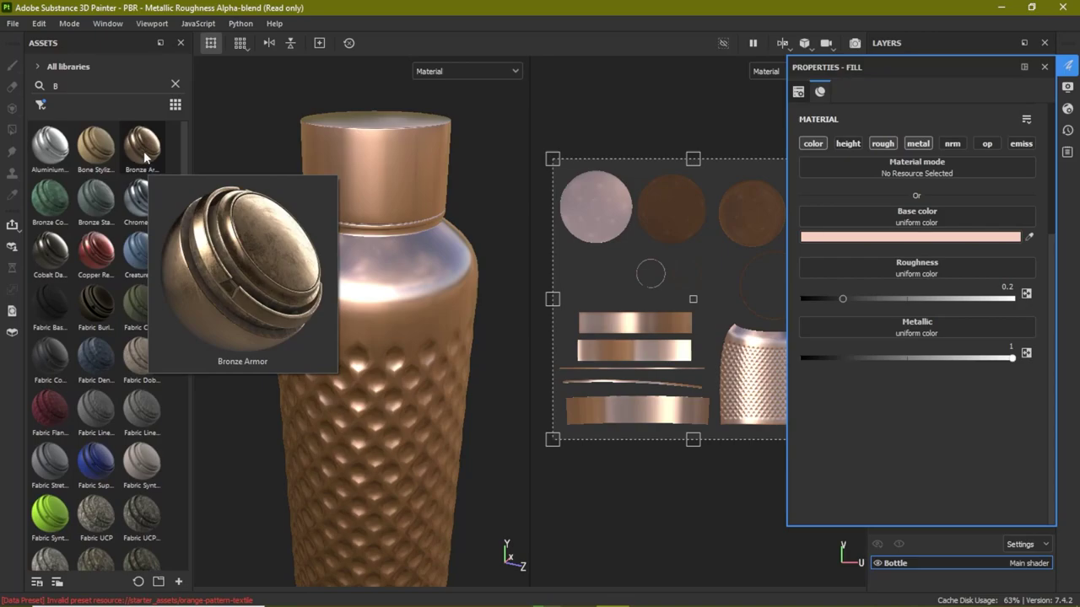
Step: Preview the Bronze Armor smart material on the bottle and orbit to inspect it
{"action": "mouse_move", "coordinate": [144, 157]}
{"action": "left_mouse_down"}
{"action": "mouse_move", "coordinate": [409, 309]}
{"action": "mouse_move", "coordinate": [513, 231]}
{"action": "left_mouse_up"}
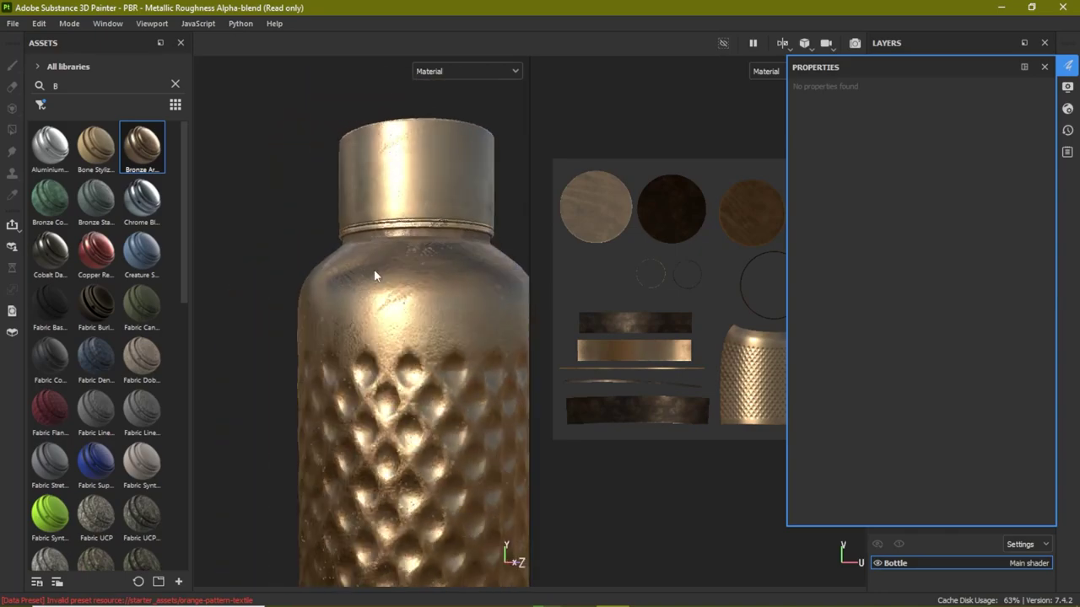
{"action": "mouse_move", "coordinate": [393, 334]}
{"action": "left_mouse_down", "text": "alt"}
{"action": "mouse_move", "coordinate": [405, 290]}
{"action": "mouse_move", "coordinate": [417, 309]}
{"action": "left_mouse_up", "text": "alt"}
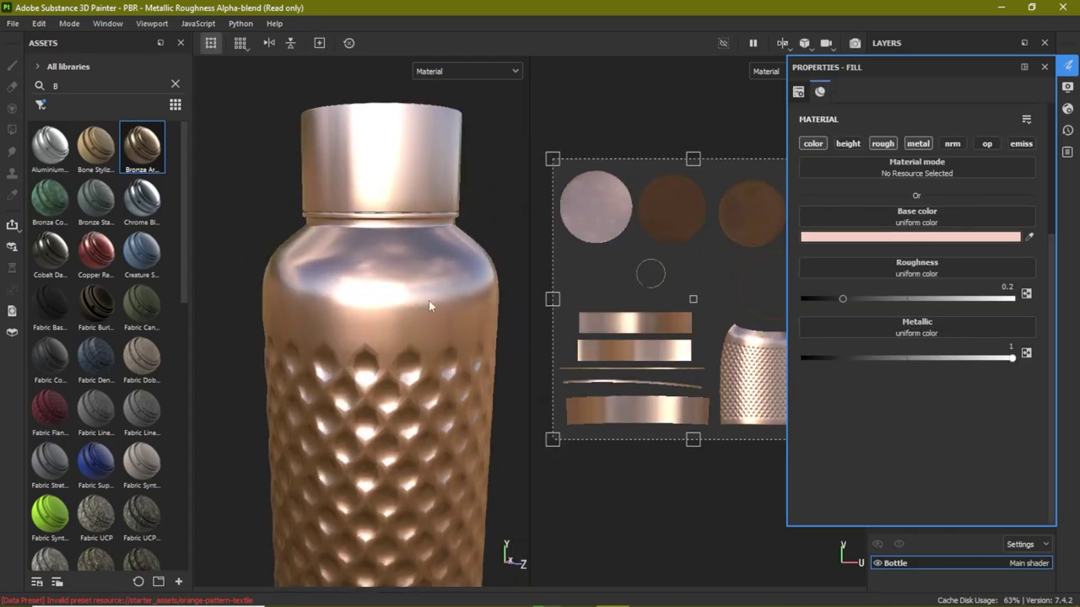
{"action": "mouse_move", "coordinate": [334, 307]}
{"action": "left_mouse_down", "text": "alt"}
{"action": "mouse_move", "coordinate": [356, 301]}
{"action": "mouse_move", "coordinate": [368, 282]}
{"action": "mouse_move", "coordinate": [363, 291]}
{"action": "left_mouse_up", "text": "alt"}
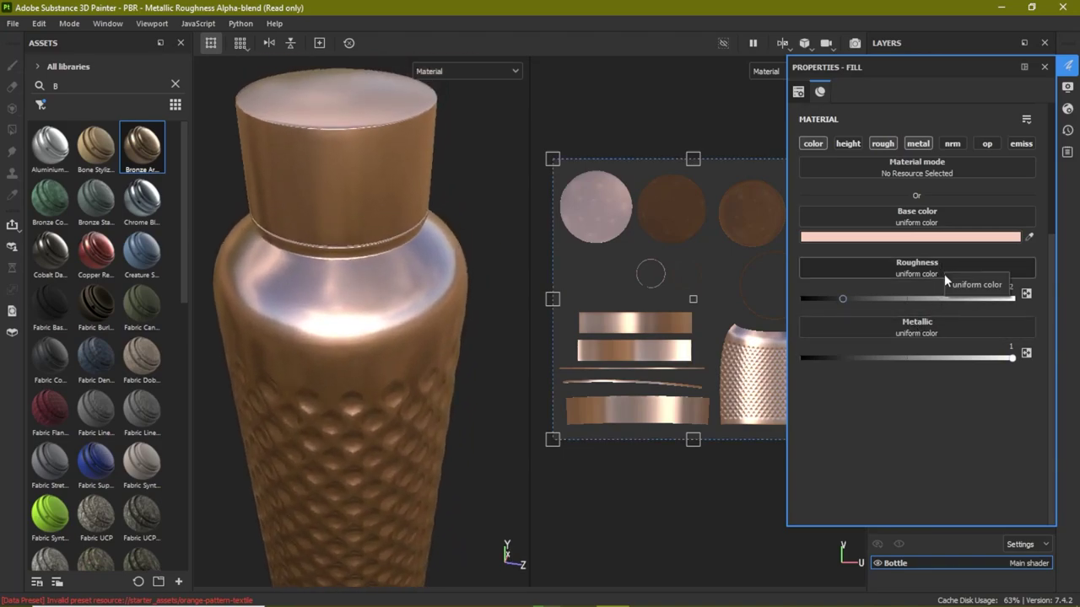
{"action": "left_click", "coordinate": [939, 326]}
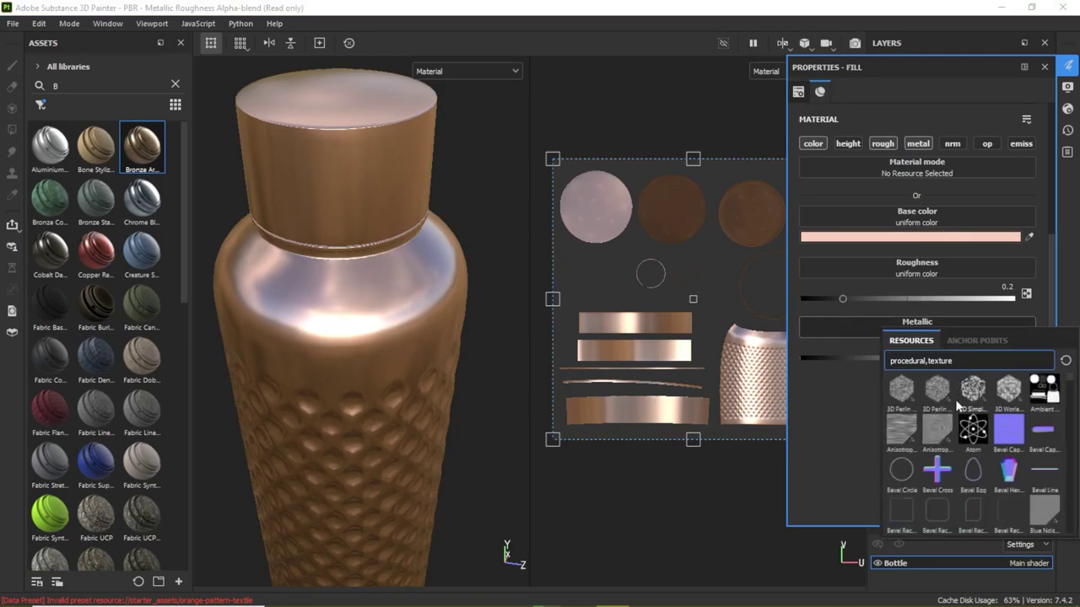
{"action": "scroll", "coordinate": [969, 483], "scroll_direction": "down", "scroll_amount": 3}
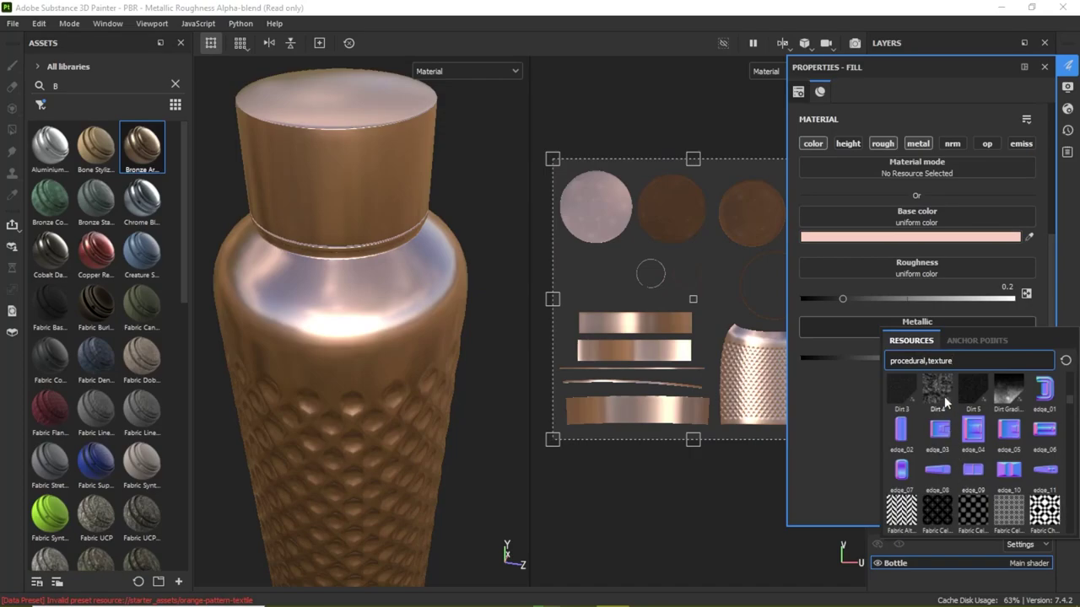
{"action": "left_click", "coordinate": [942, 400]}
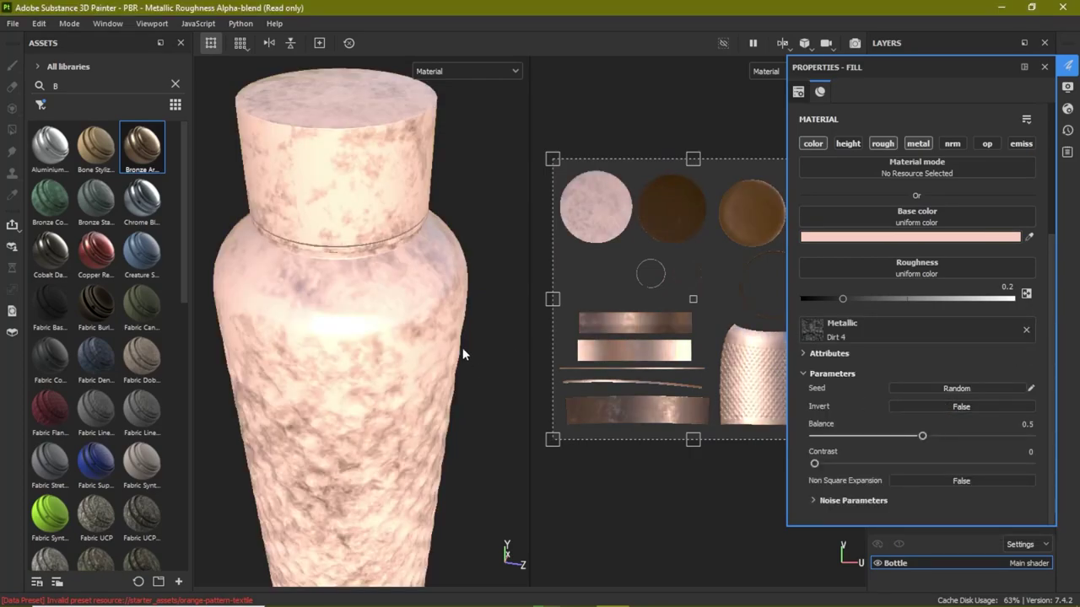
{"action": "mouse_move", "coordinate": [451, 339]}
{"action": "left_mouse_down", "text": "alt"}
{"action": "mouse_move", "coordinate": [434, 282]}
{"action": "mouse_move", "coordinate": [469, 309]}
{"action": "mouse_move", "coordinate": [451, 334]}
{"action": "mouse_move", "coordinate": [758, 382]}
{"action": "left_mouse_up", "text": "alt"}
{"action": "mouse_move", "coordinate": [921, 436]}
{"action": "left_mouse_down"}
{"action": "mouse_move", "coordinate": [869, 436]}
{"action": "mouse_move", "coordinate": [1036, 435]}
{"action": "left_mouse_up"}
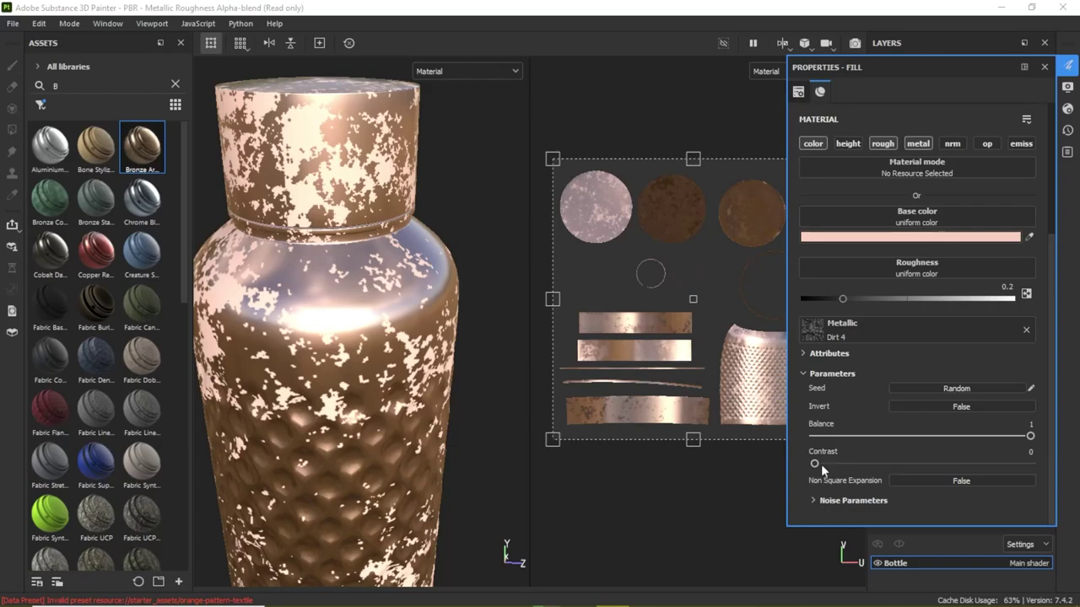
{"action": "left_click_drag", "start_coordinate": [815, 464], "coordinate": [927, 464]}
{"action": "right_click", "coordinate": [900, 464]}
{"action": "left_click", "coordinate": [1026, 329]}
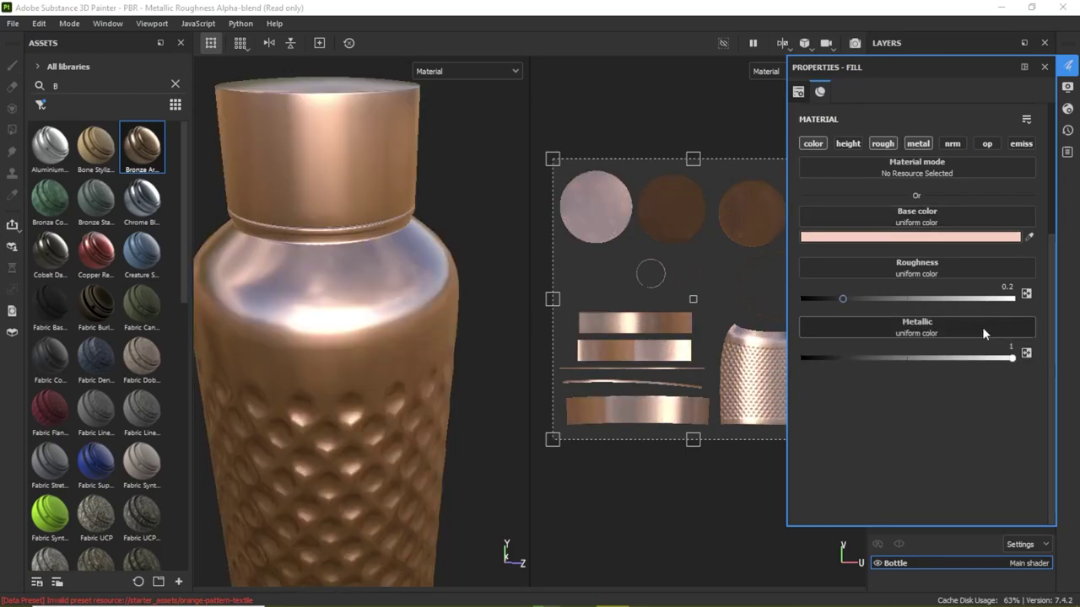
Step: Set the copper fill's base colour to CCA191, then fine-tune it to CFA899
{"action": "mouse_move", "coordinate": [450, 379]}
{"action": "right_mouse_down", "text": "alt"}
{"action": "mouse_move", "coordinate": [355, 362]}
{"action": "mouse_move", "coordinate": [420, 342]}
{"action": "right_mouse_up", "text": "alt"}
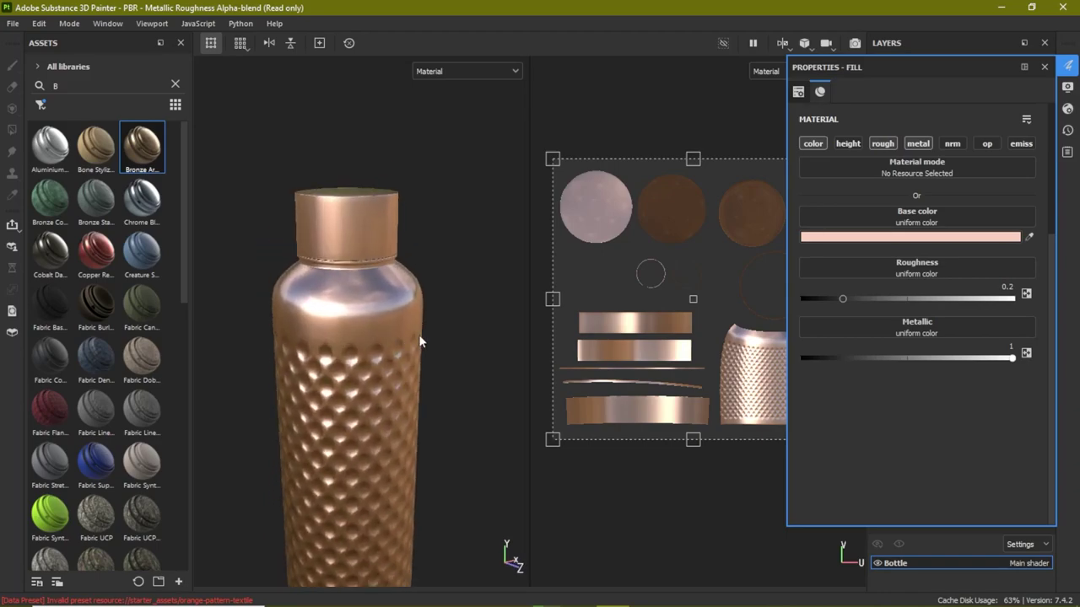
{"action": "left_click", "coordinate": [894, 237]}
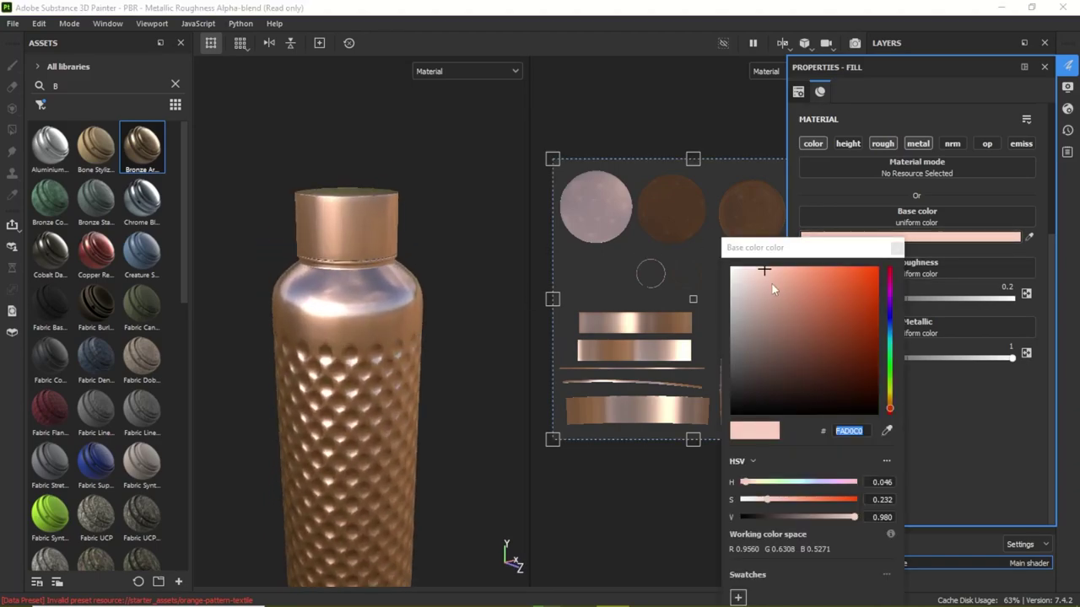
{"action": "type", "text": "CCA191"}
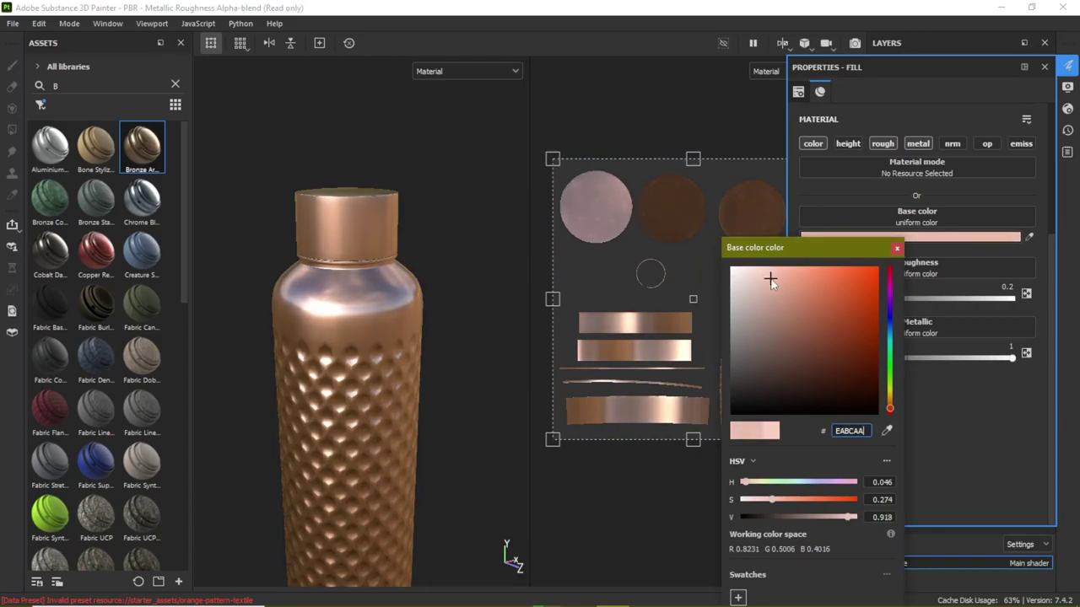
{"action": "left_click_drag", "start_coordinate": [772, 296], "coordinate": [768, 293]}
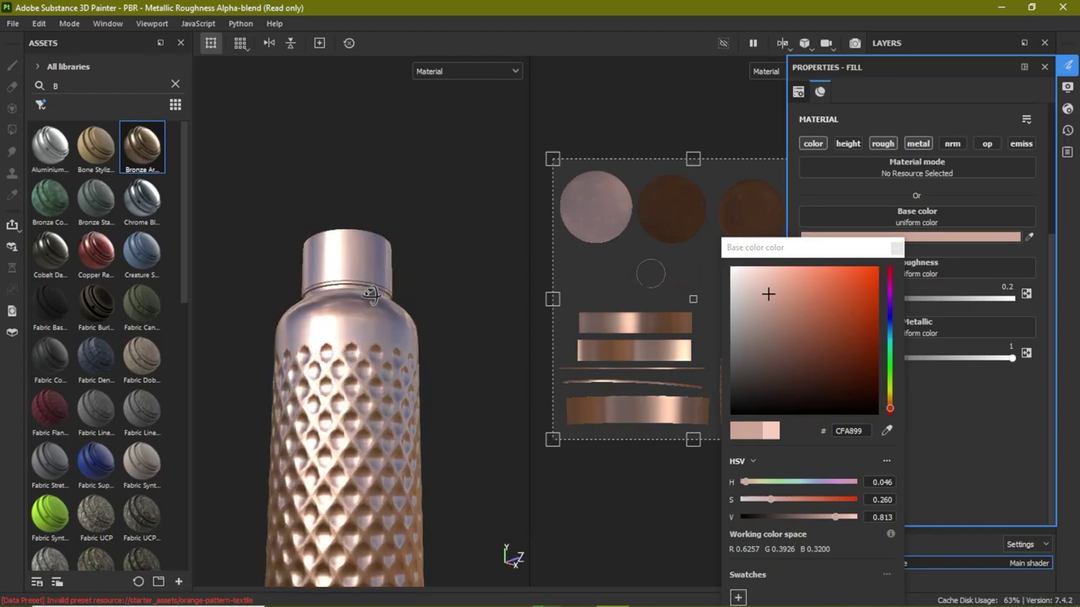
Step: Rotate the environment lighting to judge the new colour, then close the fill properties
{"action": "mouse_move", "coordinate": [372, 371]}
{"action": "left_mouse_down", "text": "alt"}
{"action": "mouse_move", "coordinate": [434, 270]}
{"action": "mouse_move", "coordinate": [379, 325]}
{"action": "mouse_move", "coordinate": [435, 301]}
{"action": "mouse_move", "coordinate": [372, 344]}
{"action": "mouse_move", "coordinate": [422, 337]}
{"action": "mouse_move", "coordinate": [441, 463]}
{"action": "mouse_move", "coordinate": [431, 305]}
{"action": "left_mouse_up", "text": "alt"}
{"action": "key", "text": "f"}
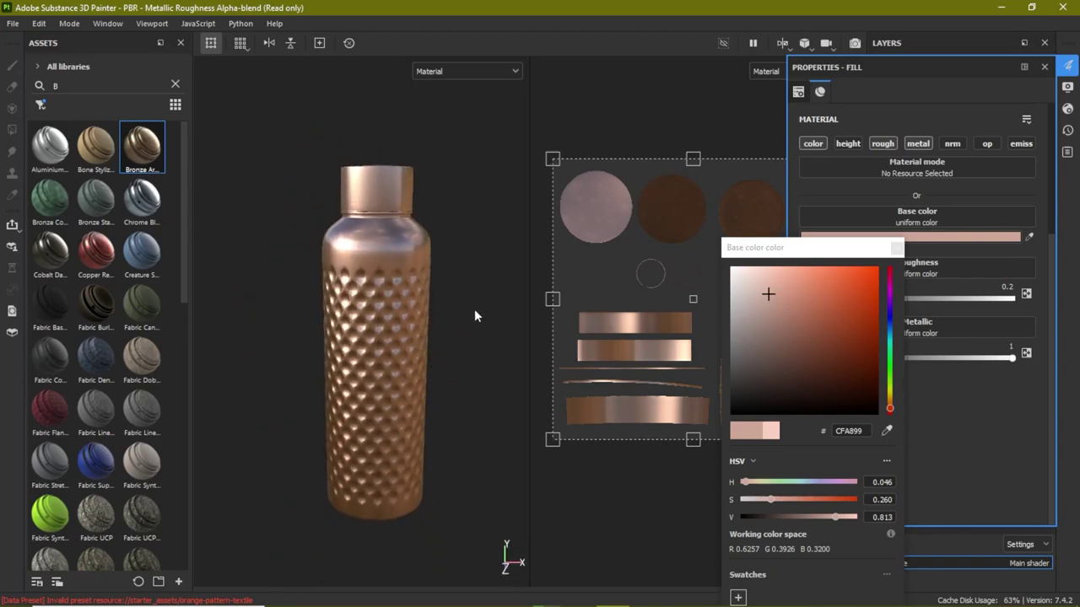
{"action": "mouse_move", "coordinate": [485, 332]}
{"action": "right_mouse_down", "text": "shift"}
{"action": "mouse_move", "coordinate": [501, 294]}
{"action": "mouse_move", "coordinate": [434, 309]}
{"action": "mouse_move", "coordinate": [481, 319]}
{"action": "mouse_move", "coordinate": [419, 333]}
{"action": "right_mouse_up", "text": "shift"}
{"action": "scroll", "coordinate": [447, 257], "scroll_direction": "up", "scroll_amount": 2}
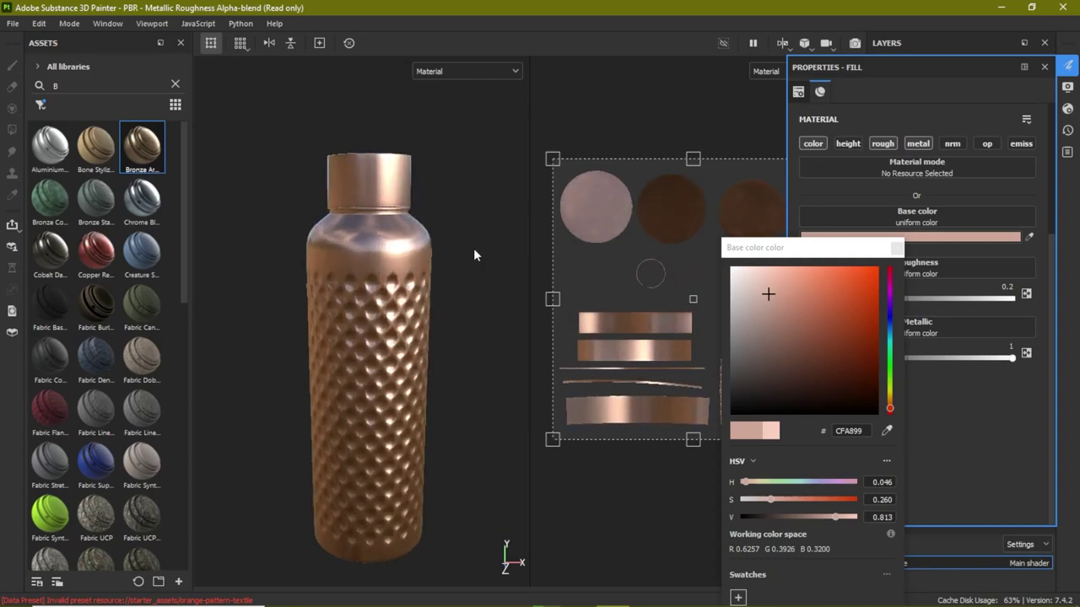
{"action": "scroll", "coordinate": [470, 253], "scroll_direction": "down", "scroll_amount": 1}
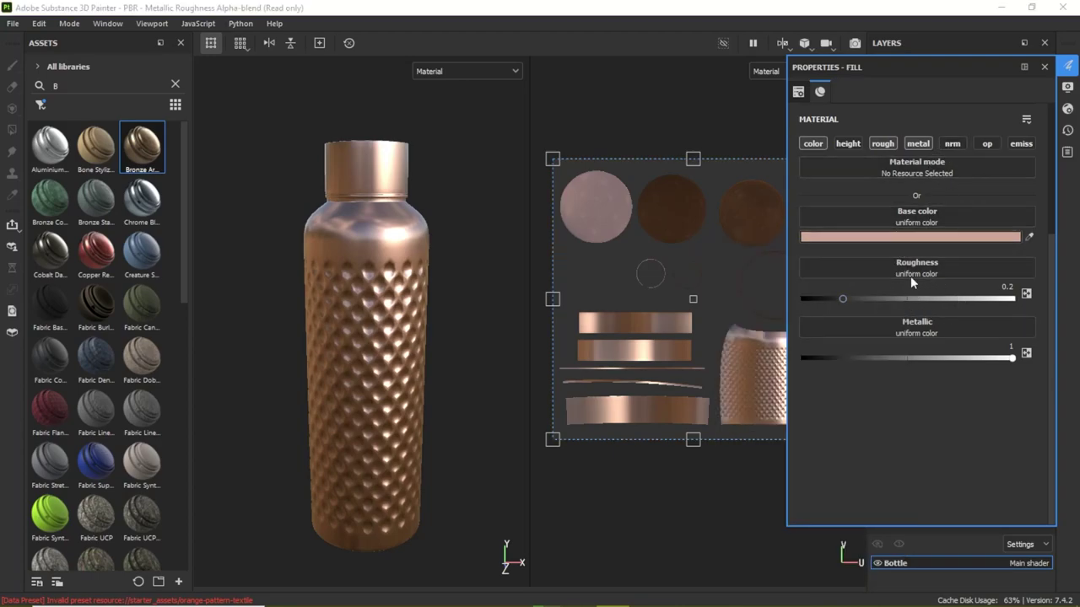
{"action": "left_click", "coordinate": [1045, 67]}
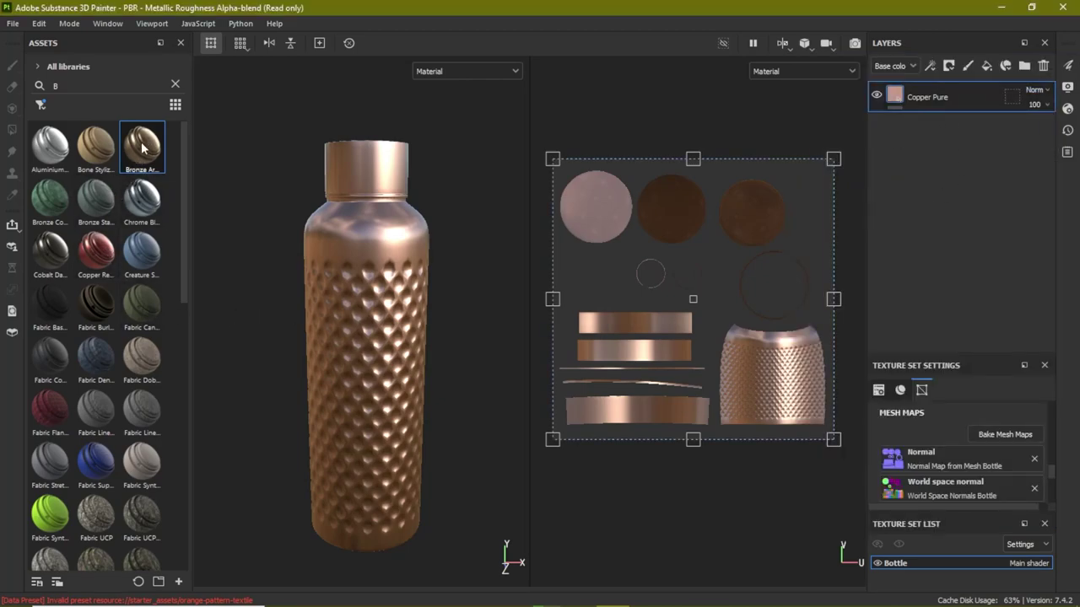
Step: Switch the Assets back to materials and add a second Copper Pure layer to the bottle
{"action": "left_click", "coordinate": [39, 104]}
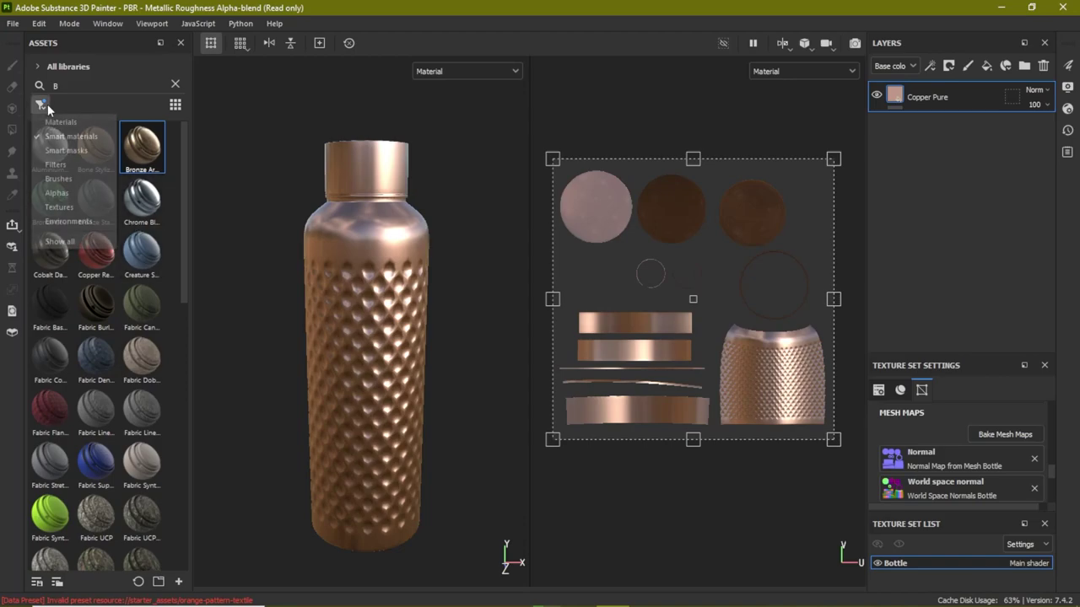
{"action": "left_click", "coordinate": [64, 123]}
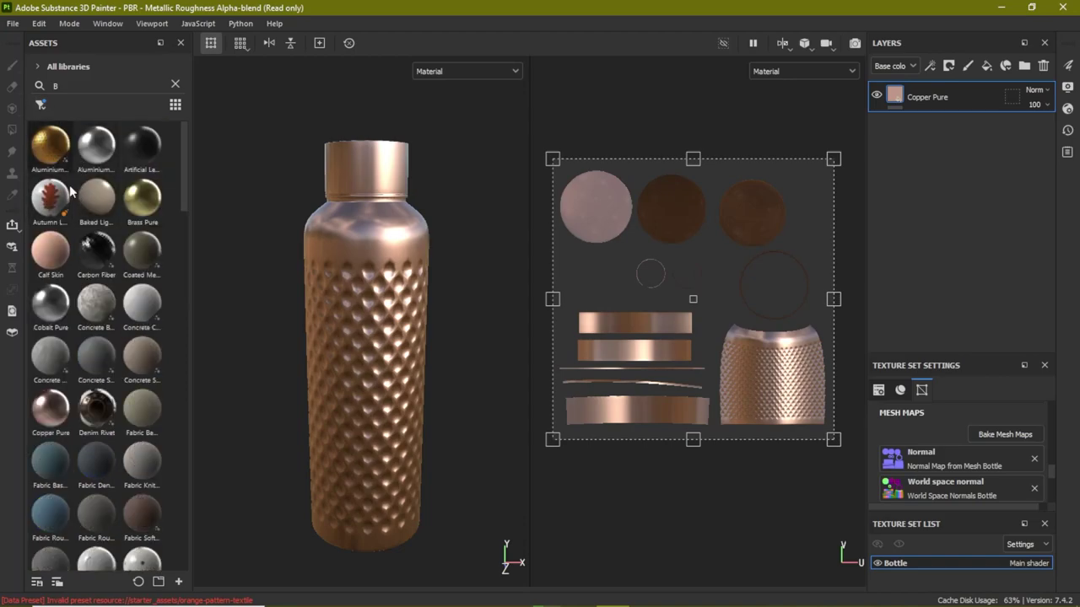
{"action": "left_click_drag", "start_coordinate": [45, 411], "coordinate": [356, 250]}
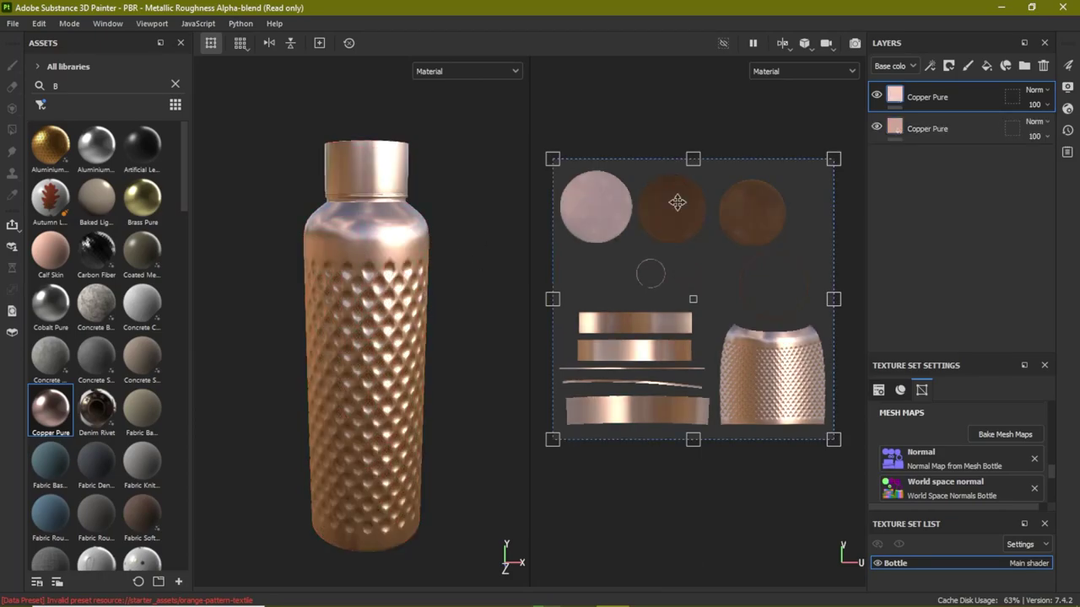
Step: Darken the top Copper Pure layer's base colour to C08771 and add a black mask to it
{"action": "left_click", "coordinate": [902, 99]}
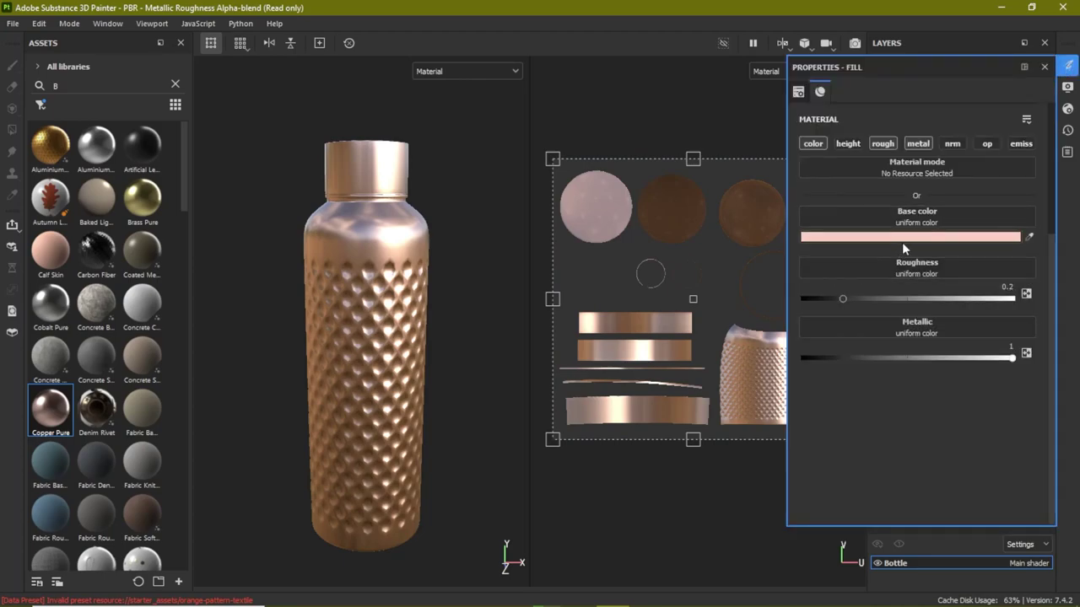
{"action": "left_click", "coordinate": [902, 237]}
{"action": "left_click", "coordinate": [793, 286]}
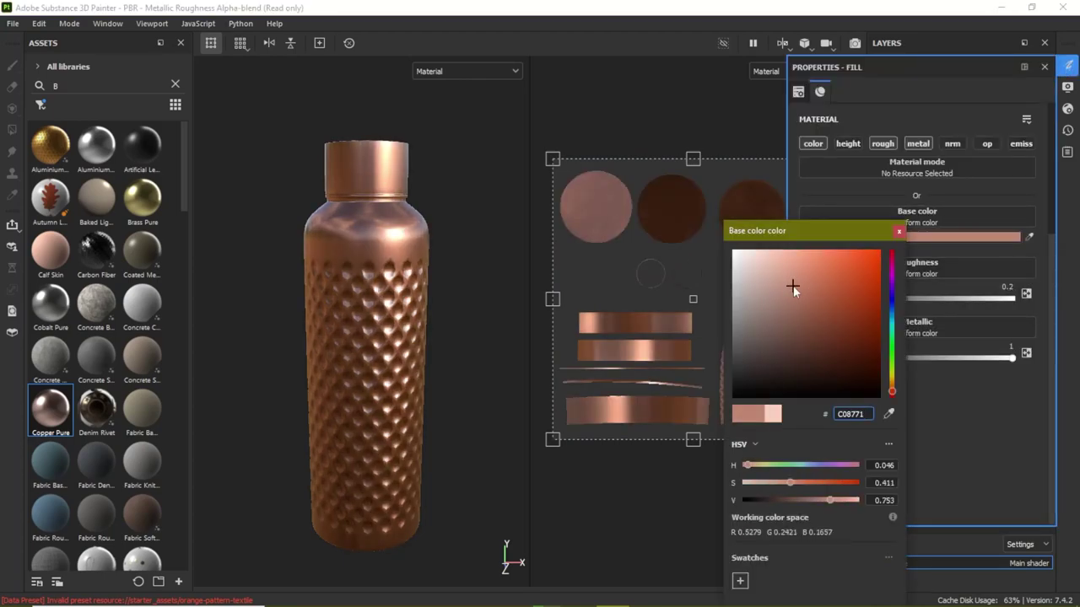
{"action": "left_click", "coordinate": [899, 230]}
{"action": "left_click", "coordinate": [1045, 66]}
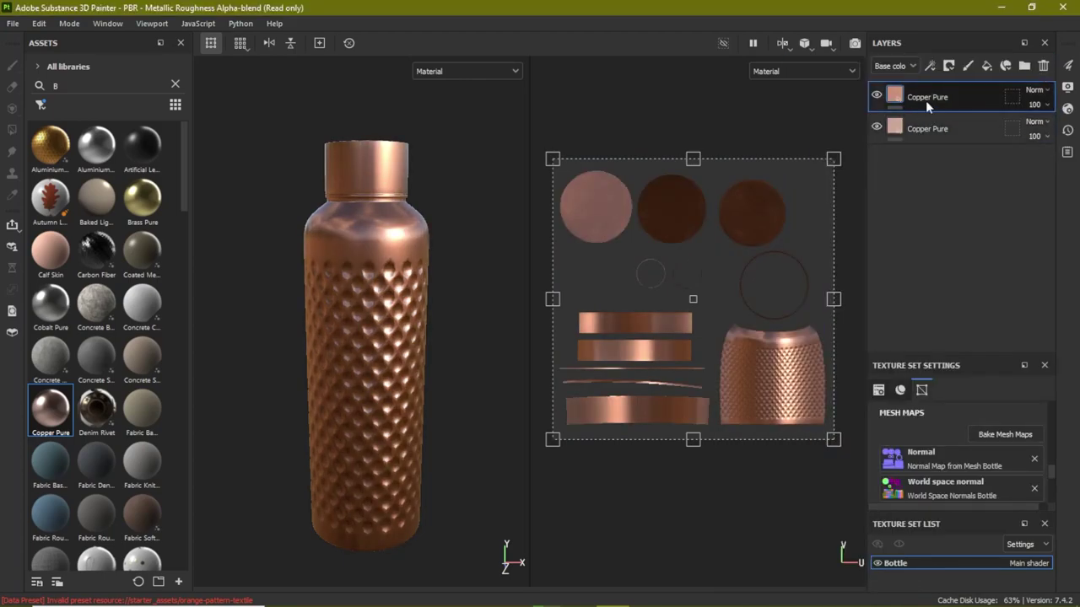
{"action": "right_click", "coordinate": [925, 101]}
{"action": "left_click", "coordinate": [937, 29]}
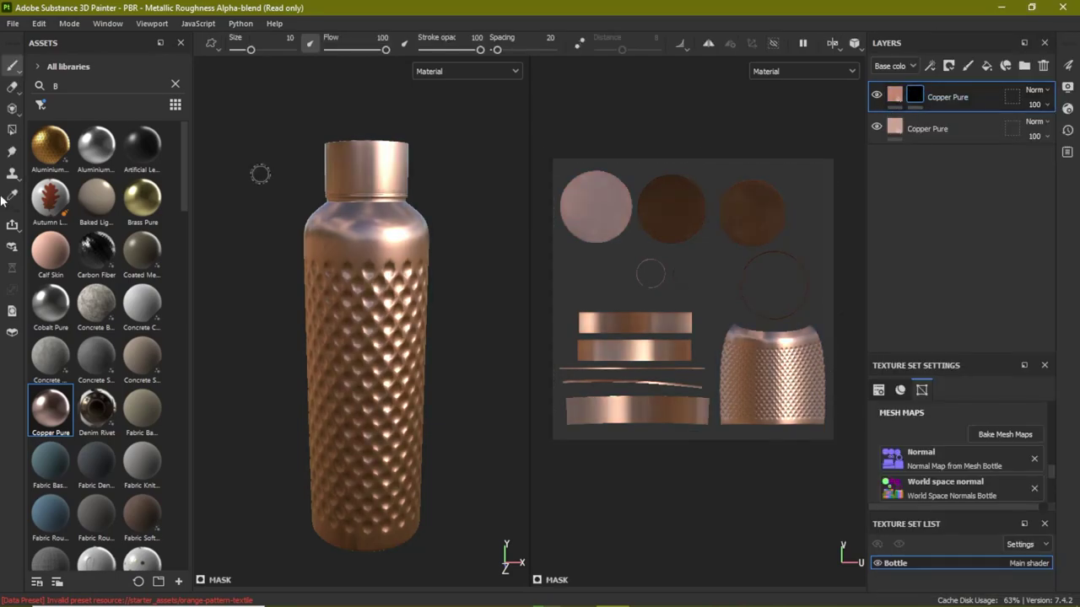
Step: Filter the assets to smart masks and drop Dust Subtle onto the top Copper Pure layer
{"action": "left_click", "coordinate": [39, 104]}
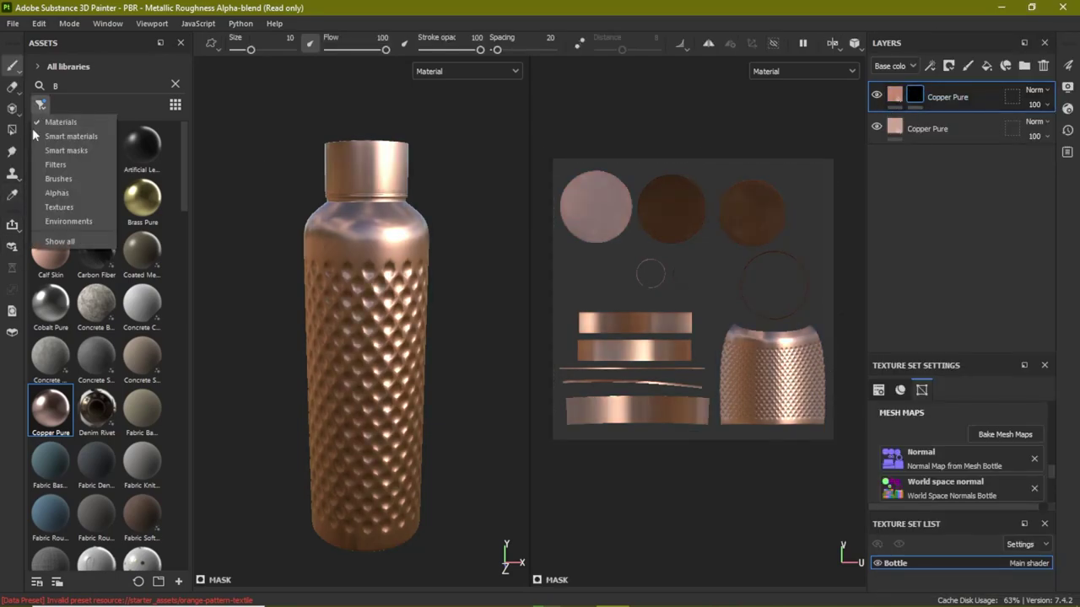
{"action": "left_click", "coordinate": [66, 150]}
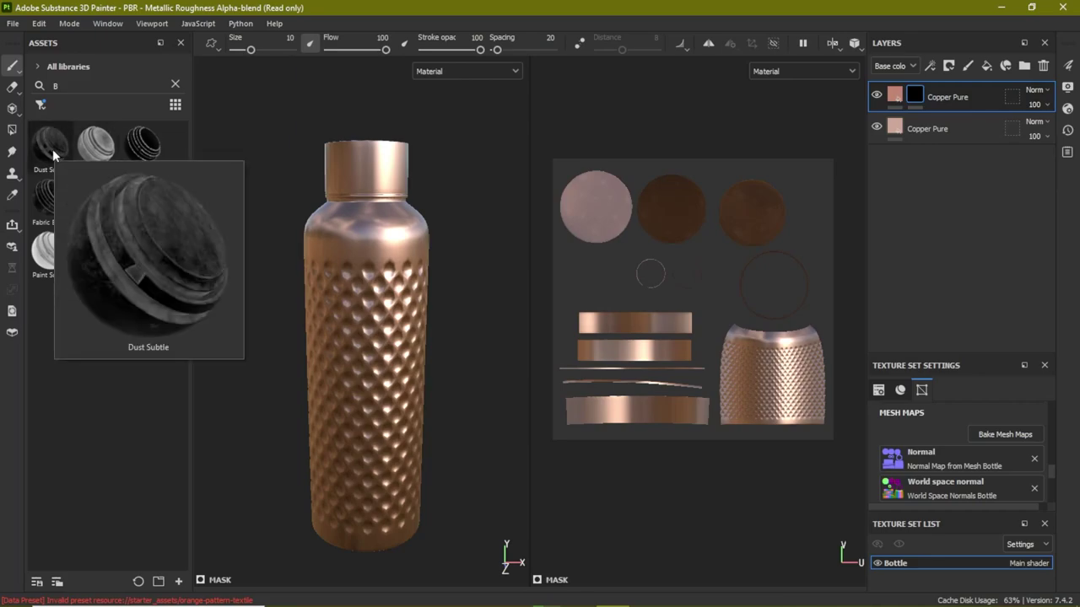
{"action": "left_click_drag", "start_coordinate": [53, 148], "coordinate": [941, 101]}
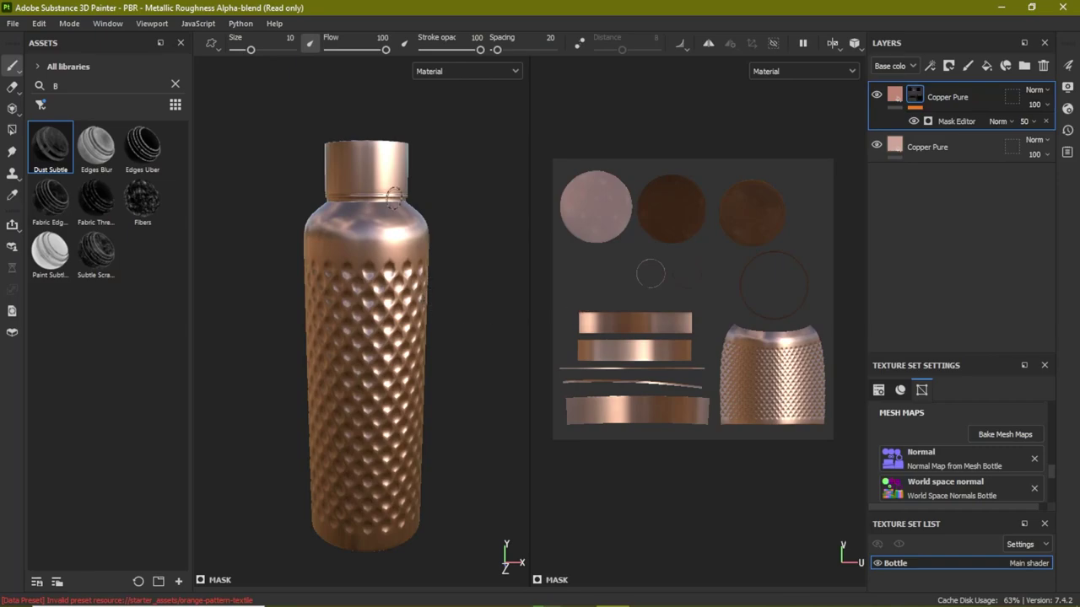
{"action": "mouse_move", "coordinate": [432, 300]}
{"action": "right_mouse_down", "text": "alt"}
{"action": "mouse_move", "coordinate": [281, 211]}
{"action": "mouse_move", "coordinate": [446, 278]}
{"action": "right_mouse_up", "text": "alt"}
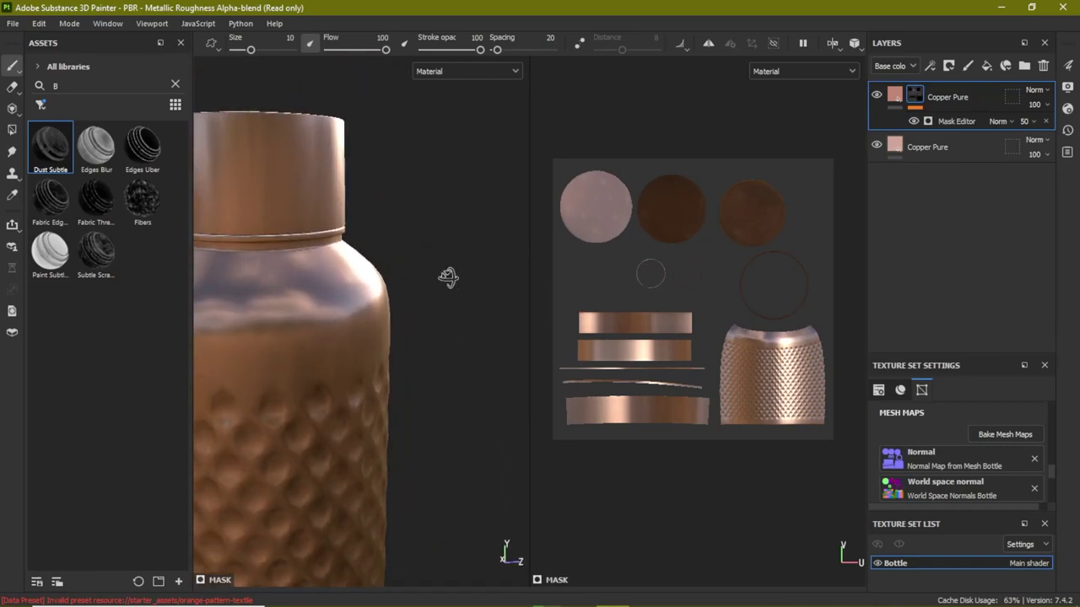
{"action": "left_click_drag", "start_coordinate": [446, 277], "coordinate": [422, 294], "text": "alt"}
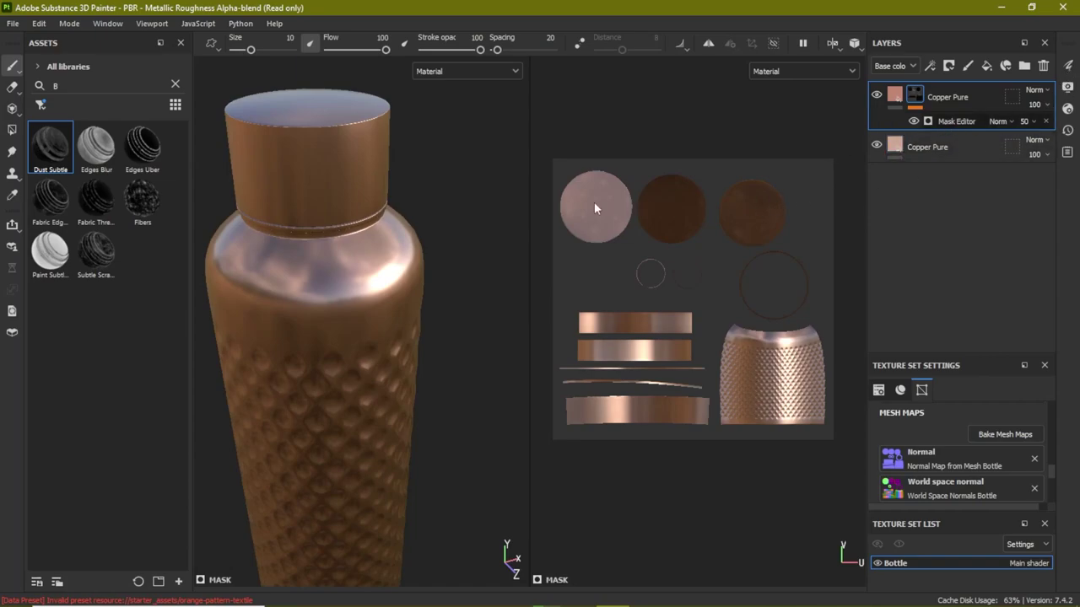
Step: Open the dust mask generator settings and experiment with global blur, returning it to 0
{"action": "left_click", "coordinate": [1068, 65]}
{"action": "left_click_drag", "start_coordinate": [352, 252], "coordinate": [730, 250], "text": "alt"}
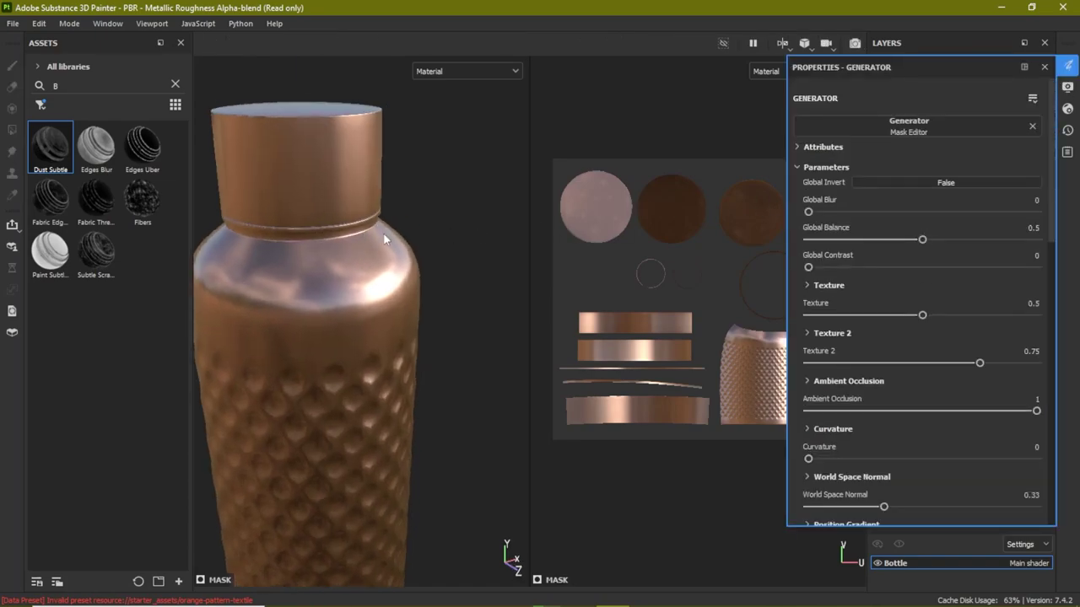
{"action": "mouse_move", "coordinate": [808, 216]}
{"action": "left_mouse_down"}
{"action": "mouse_move", "coordinate": [908, 217]}
{"action": "mouse_move", "coordinate": [1077, 271]}
{"action": "mouse_move", "coordinate": [990, 270]}
{"action": "mouse_move", "coordinate": [1012, 264]}
{"action": "left_mouse_up"}
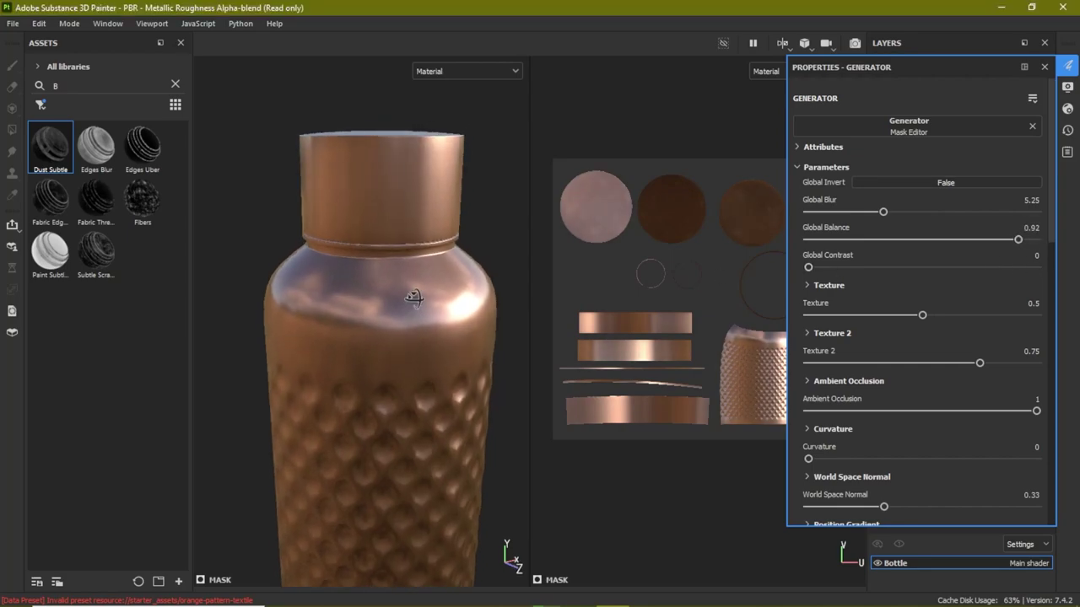
{"action": "scroll", "coordinate": [414, 299], "scroll_direction": "up", "scroll_amount": 3}
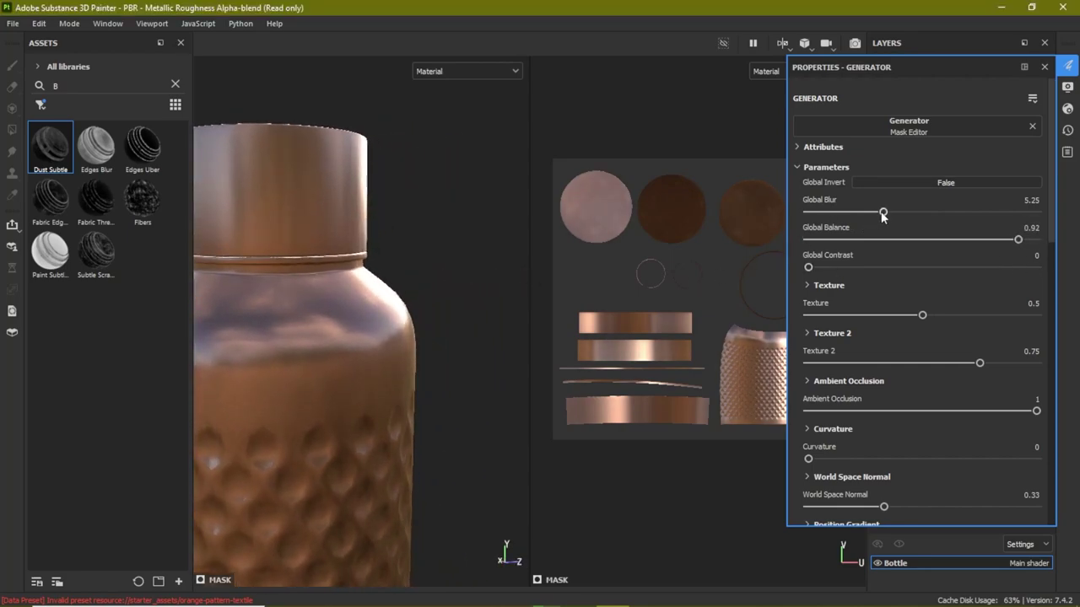
{"action": "mouse_move", "coordinate": [883, 217]}
{"action": "left_mouse_down"}
{"action": "mouse_move", "coordinate": [808, 212]}
{"action": "mouse_move", "coordinate": [921, 212]}
{"action": "mouse_move", "coordinate": [808, 221]}
{"action": "left_mouse_up"}
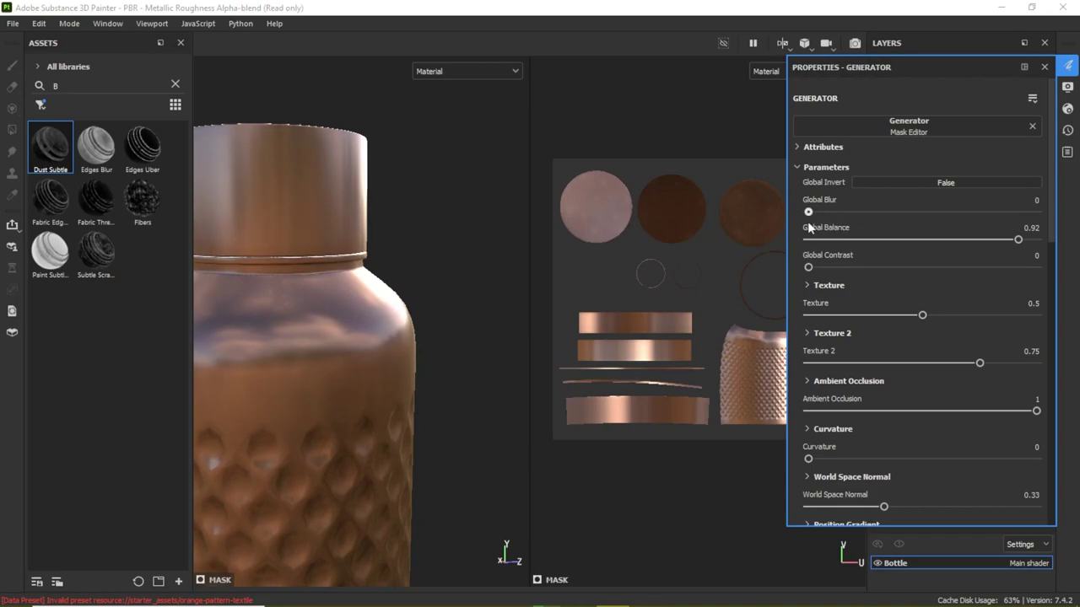
{"action": "mouse_move", "coordinate": [407, 327]}
{"action": "left_mouse_down", "text": "alt"}
{"action": "mouse_move", "coordinate": [413, 285]}
{"action": "mouse_move", "coordinate": [383, 239]}
{"action": "left_mouse_up", "text": "alt"}
{"action": "right_click_drag", "start_coordinate": [383, 239], "coordinate": [583, 288], "text": "alt"}
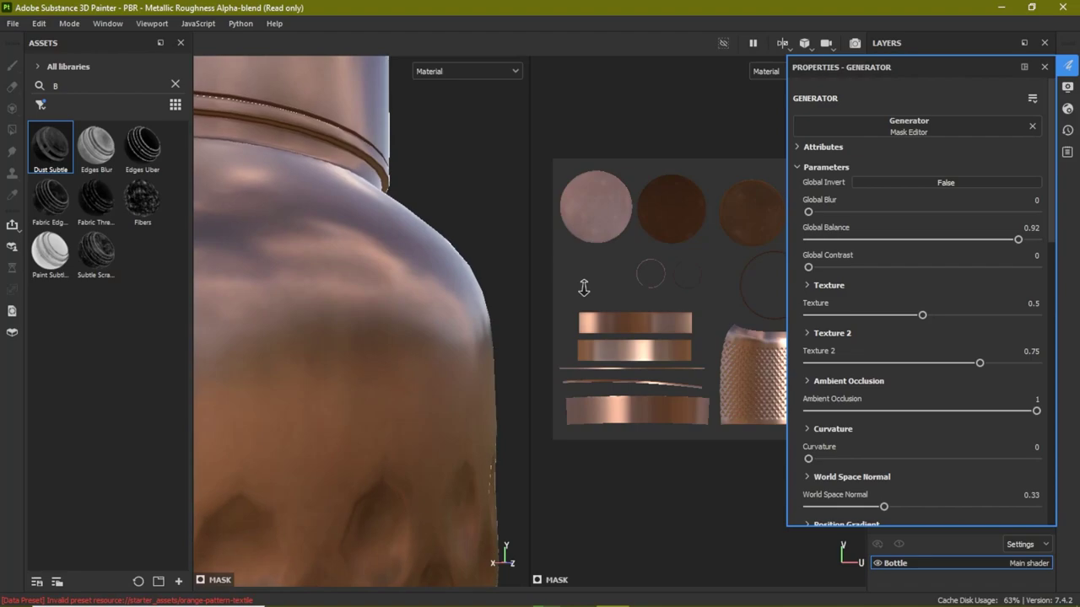
{"action": "left_click_drag", "start_coordinate": [583, 288], "coordinate": [449, 332], "text": "alt"}
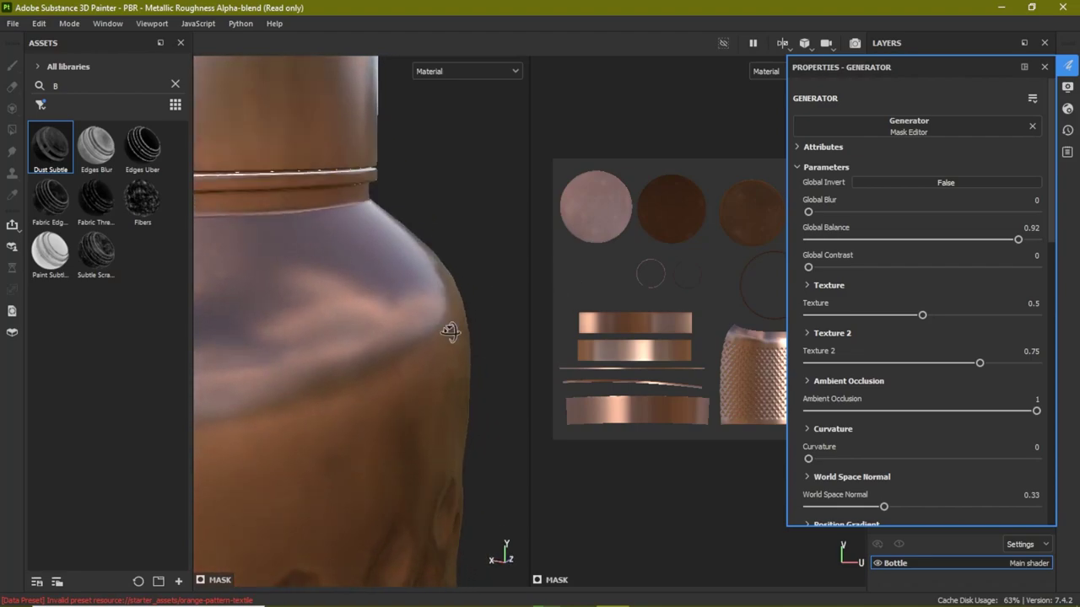
{"action": "right_click_drag", "start_coordinate": [449, 331], "coordinate": [470, 337], "text": "alt"}
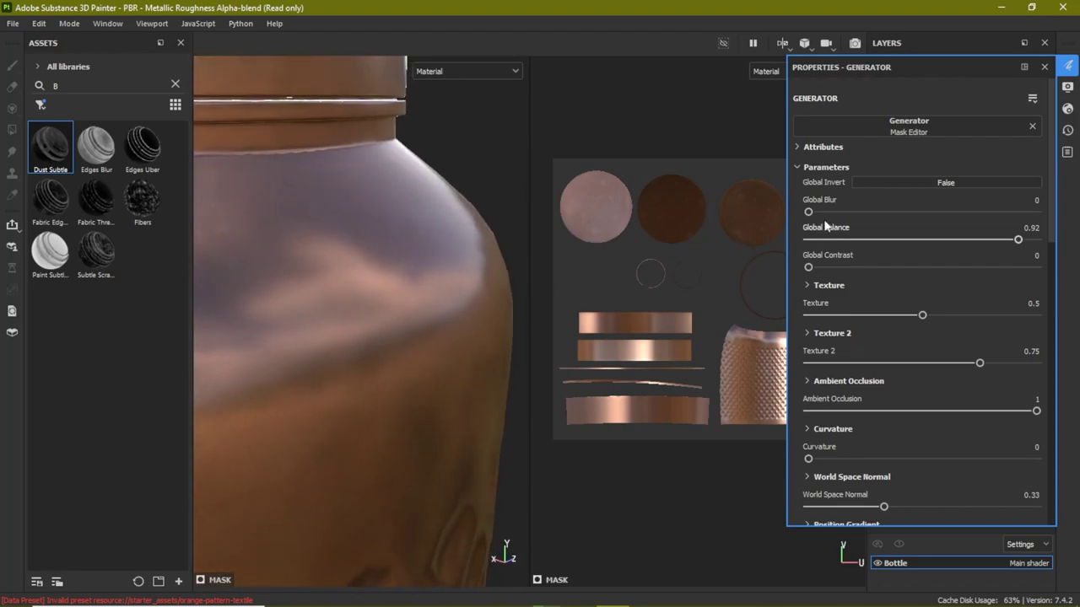
{"action": "mouse_move", "coordinate": [808, 211]}
{"action": "left_mouse_down"}
{"action": "mouse_move", "coordinate": [862, 217]}
{"action": "mouse_move", "coordinate": [802, 211]}
{"action": "left_mouse_up"}
Step: Raise the mask's global balance to 0.93 and set its contrast to 0.65
{"action": "mouse_move", "coordinate": [1017, 241]}
{"action": "left_mouse_down"}
{"action": "mouse_move", "coordinate": [1035, 241]}
{"action": "mouse_move", "coordinate": [1022, 243]}
{"action": "left_mouse_up"}
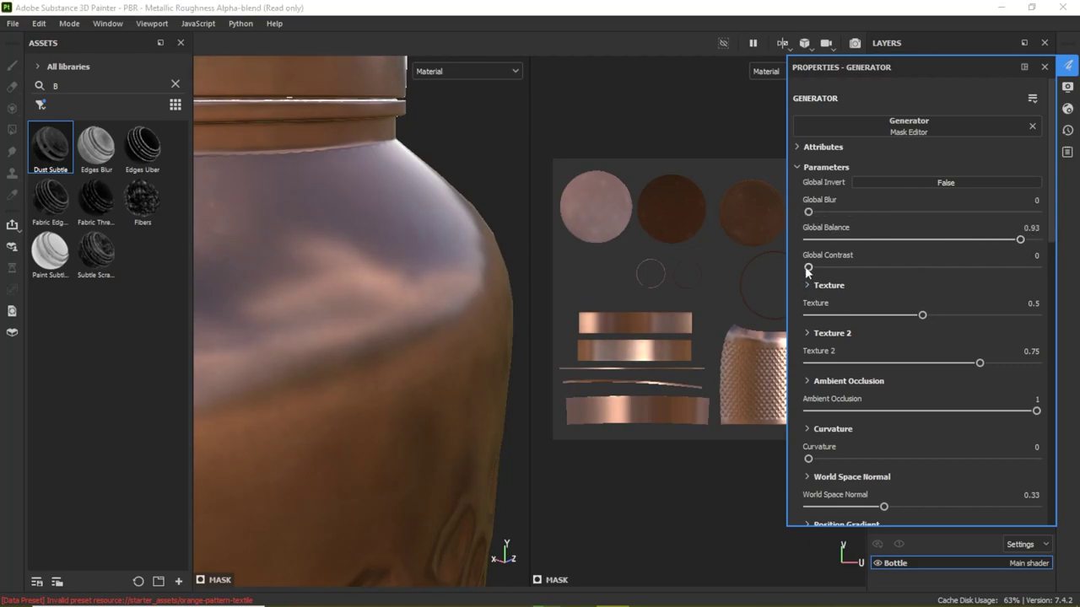
{"action": "mouse_move", "coordinate": [994, 268]}
{"action": "left_mouse_down"}
{"action": "mouse_move", "coordinate": [1012, 269]}
{"action": "mouse_move", "coordinate": [922, 268]}
{"action": "left_mouse_up"}
{"action": "scroll", "coordinate": [419, 255], "scroll_direction": "down", "scroll_amount": 3}
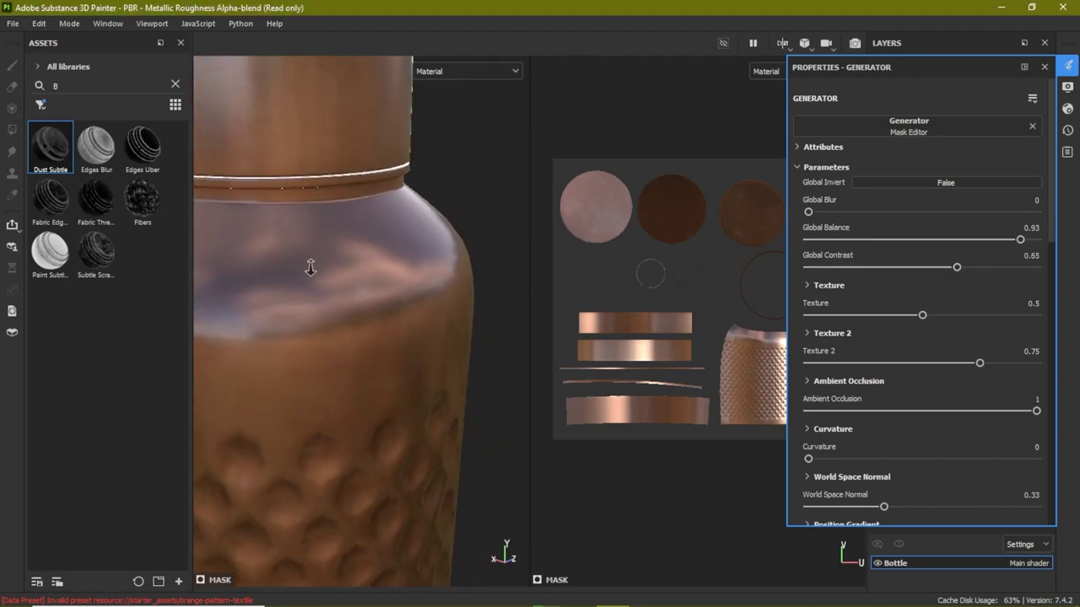
{"action": "scroll", "coordinate": [309, 270], "scroll_direction": "down", "scroll_amount": 3}
{"action": "scroll", "coordinate": [394, 306], "scroll_direction": "down", "scroll_amount": 3}
{"action": "scroll", "coordinate": [413, 270], "scroll_direction": "up", "scroll_amount": 2}
{"action": "scroll", "coordinate": [443, 291], "scroll_direction": "up", "scroll_amount": 2}
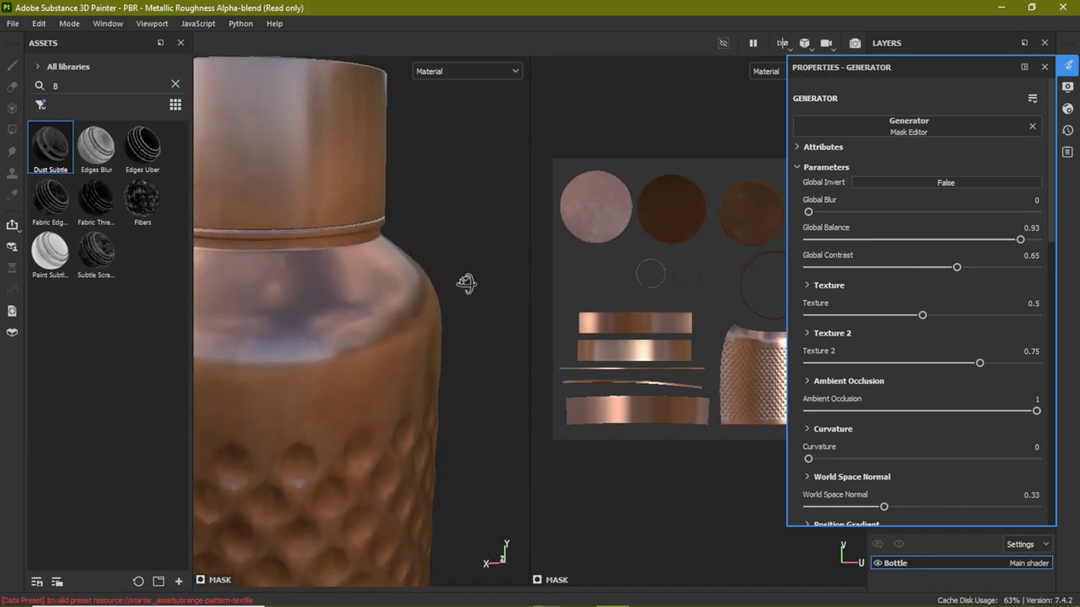
{"action": "scroll", "coordinate": [468, 304], "scroll_direction": "up", "scroll_amount": 2}
{"action": "scroll", "coordinate": [399, 240], "scroll_direction": "up", "scroll_amount": 2}
Step: Set Texture to 0.27, Texture 2 to 0.84, ambient occlusion 0.98, curvature 0.09, world space normal 0.24
{"action": "mouse_move", "coordinate": [400, 233]}
{"action": "left_mouse_down", "text": "alt"}
{"action": "mouse_move", "coordinate": [422, 308]}
{"action": "mouse_move", "coordinate": [501, 333]}
{"action": "mouse_move", "coordinate": [450, 313]}
{"action": "left_mouse_up", "text": "alt"}
{"action": "left_click", "coordinate": [923, 317]}
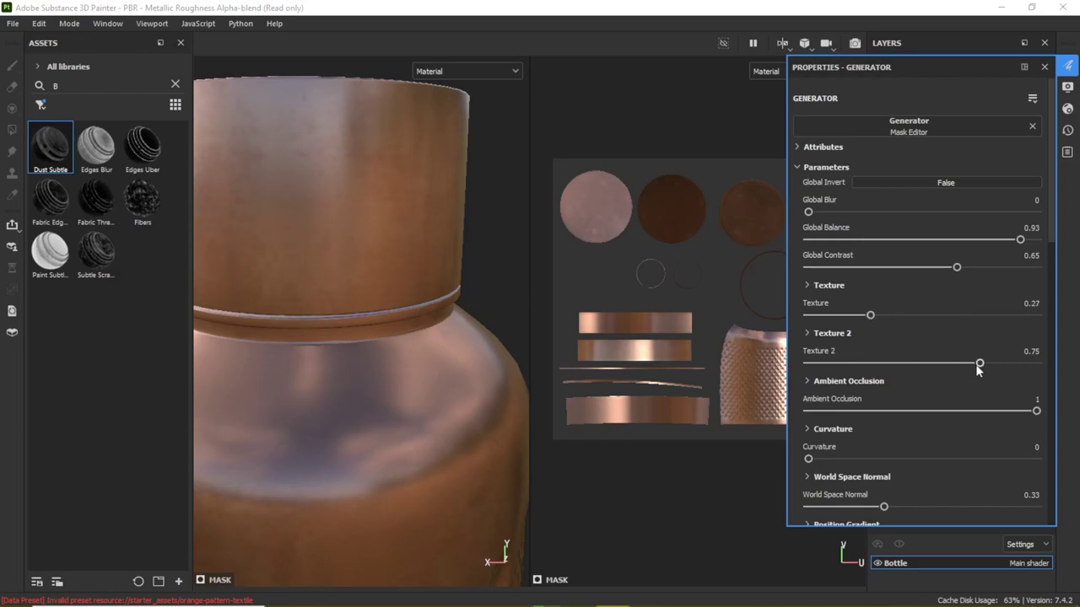
{"action": "left_click_drag", "start_coordinate": [908, 366], "coordinate": [1000, 363]}
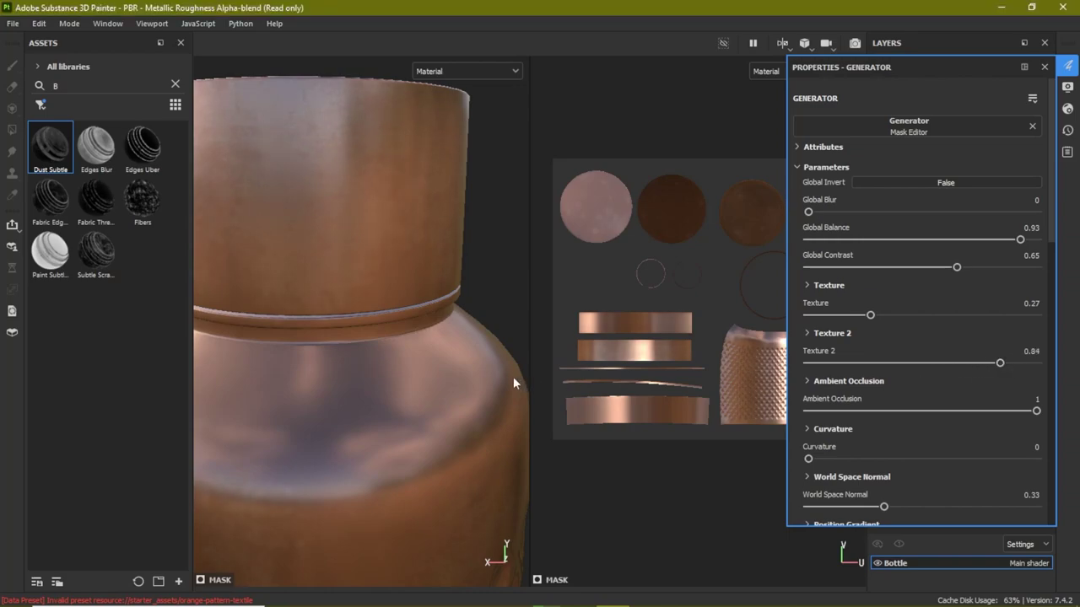
{"action": "mouse_move", "coordinate": [513, 376]}
{"action": "left_mouse_down", "text": "alt"}
{"action": "mouse_move", "coordinate": [432, 141]}
{"action": "mouse_move", "coordinate": [199, 204]}
{"action": "mouse_move", "coordinate": [389, 251]}
{"action": "mouse_move", "coordinate": [309, 258]}
{"action": "mouse_move", "coordinate": [617, 340]}
{"action": "left_mouse_up", "text": "alt"}
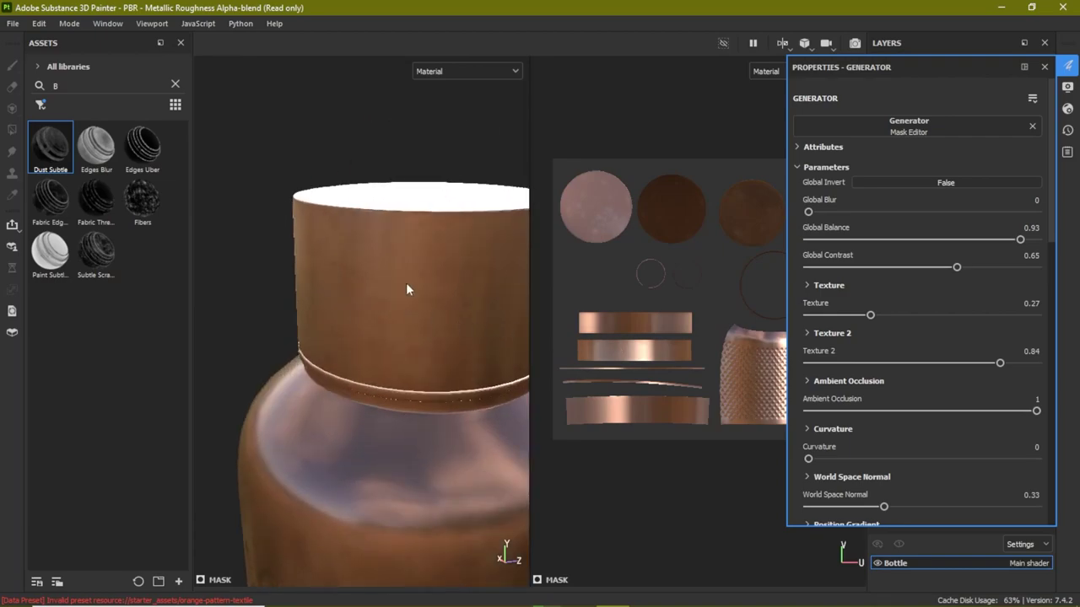
{"action": "mouse_move", "coordinate": [405, 289]}
{"action": "left_mouse_down", "text": "alt"}
{"action": "mouse_move", "coordinate": [373, 357]}
{"action": "mouse_move", "coordinate": [441, 357]}
{"action": "mouse_move", "coordinate": [468, 270]}
{"action": "mouse_move", "coordinate": [422, 313]}
{"action": "mouse_move", "coordinate": [494, 258]}
{"action": "mouse_move", "coordinate": [334, 266]}
{"action": "left_mouse_up", "text": "alt"}
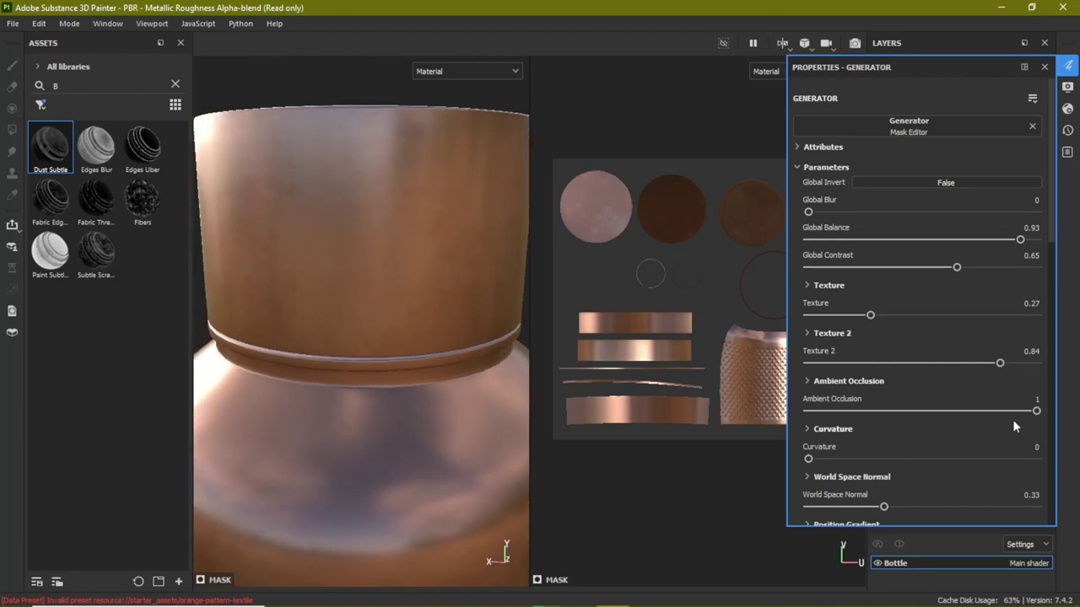
{"action": "left_click_drag", "start_coordinate": [1036, 412], "coordinate": [924, 413]}
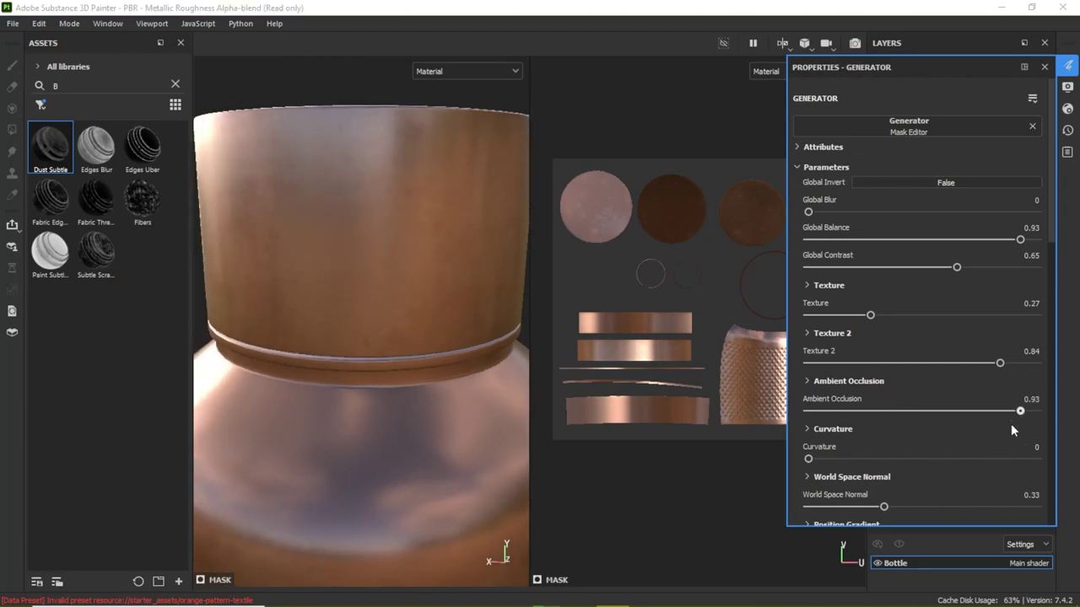
{"action": "scroll", "coordinate": [808, 458], "scroll_direction": "down", "scroll_amount": 1}
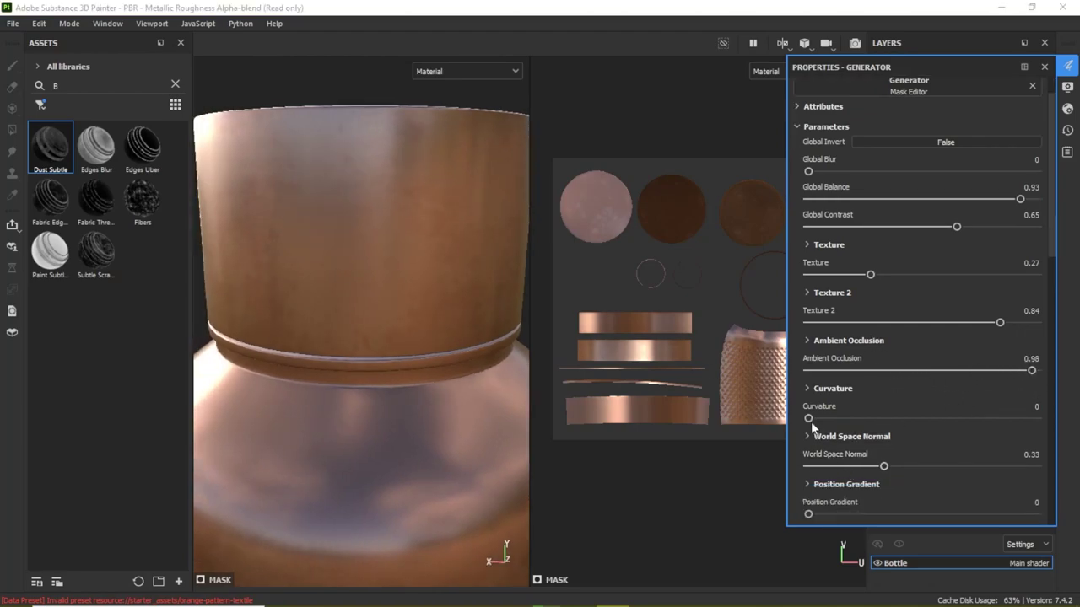
{"action": "left_click_drag", "start_coordinate": [838, 420], "coordinate": [821, 422]}
{"action": "mouse_move", "coordinate": [883, 468]}
{"action": "left_mouse_down"}
{"action": "mouse_move", "coordinate": [855, 469]}
{"action": "mouse_move", "coordinate": [852, 441]}
{"action": "left_mouse_up"}
{"action": "scroll", "coordinate": [871, 469], "scroll_direction": "down", "scroll_amount": 3}
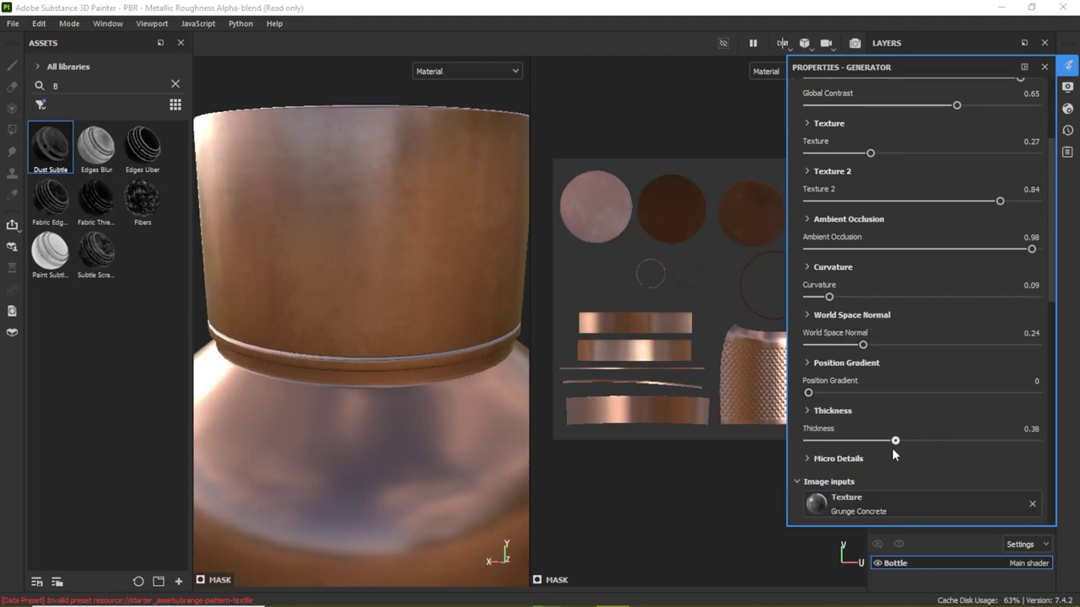
{"action": "scroll", "coordinate": [896, 435], "scroll_direction": "down", "scroll_amount": 2}
{"action": "scroll", "coordinate": [898, 433], "scroll_direction": "up", "scroll_amount": 6}
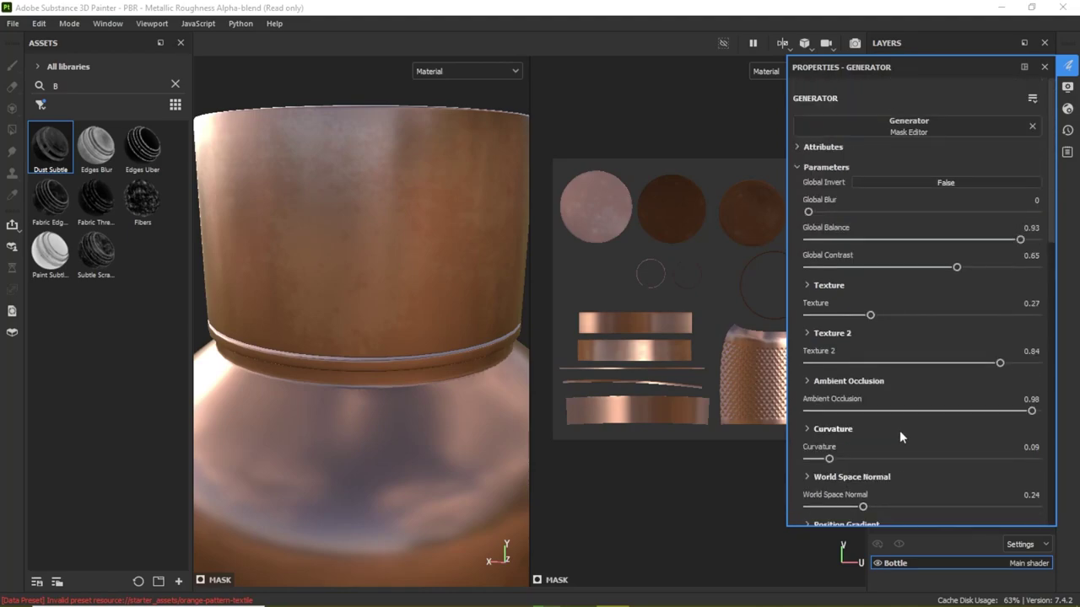
Step: Try inverting the dust mask, then turn the inversion back off
{"action": "left_click", "coordinate": [929, 185]}
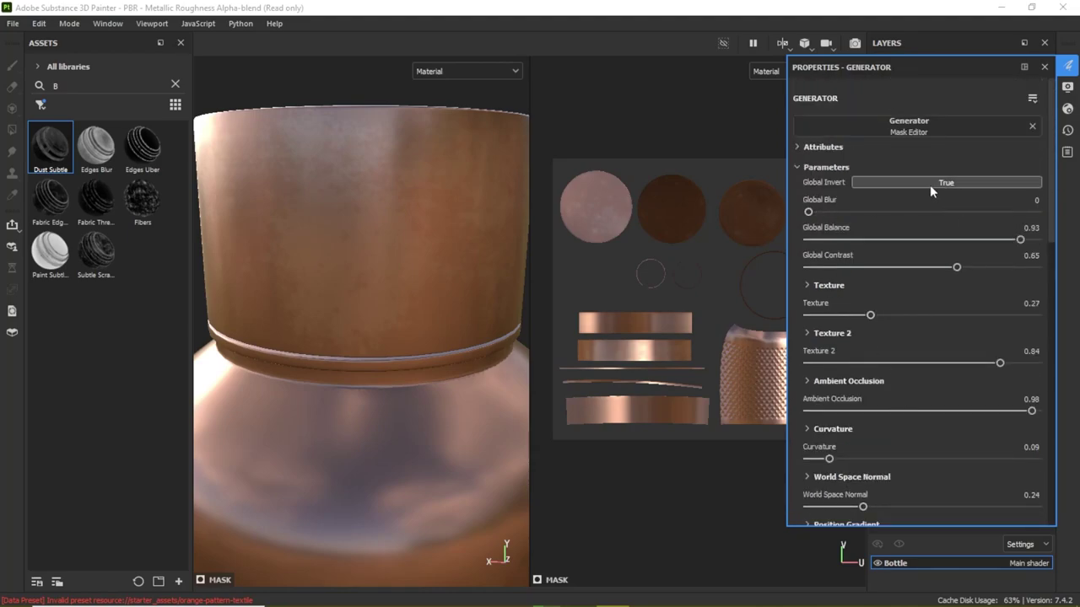
{"action": "left_click", "coordinate": [930, 185]}
{"action": "scroll", "coordinate": [439, 303], "scroll_direction": "down", "scroll_amount": 3}
{"action": "scroll", "coordinate": [457, 390], "scroll_direction": "down", "scroll_amount": 2}
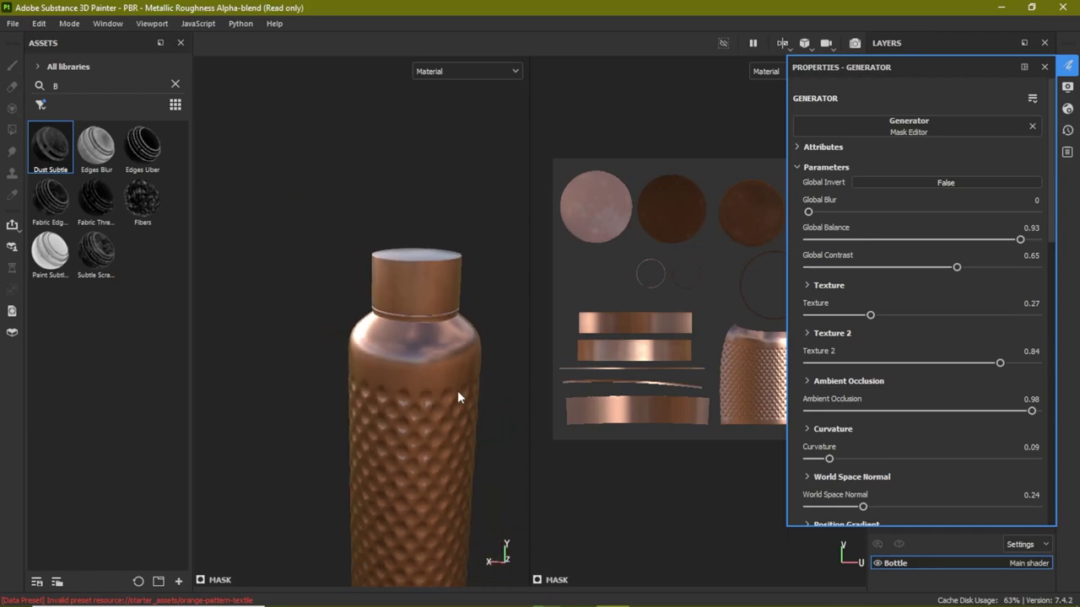
{"action": "scroll", "coordinate": [410, 409], "scroll_direction": "up", "scroll_amount": 5}
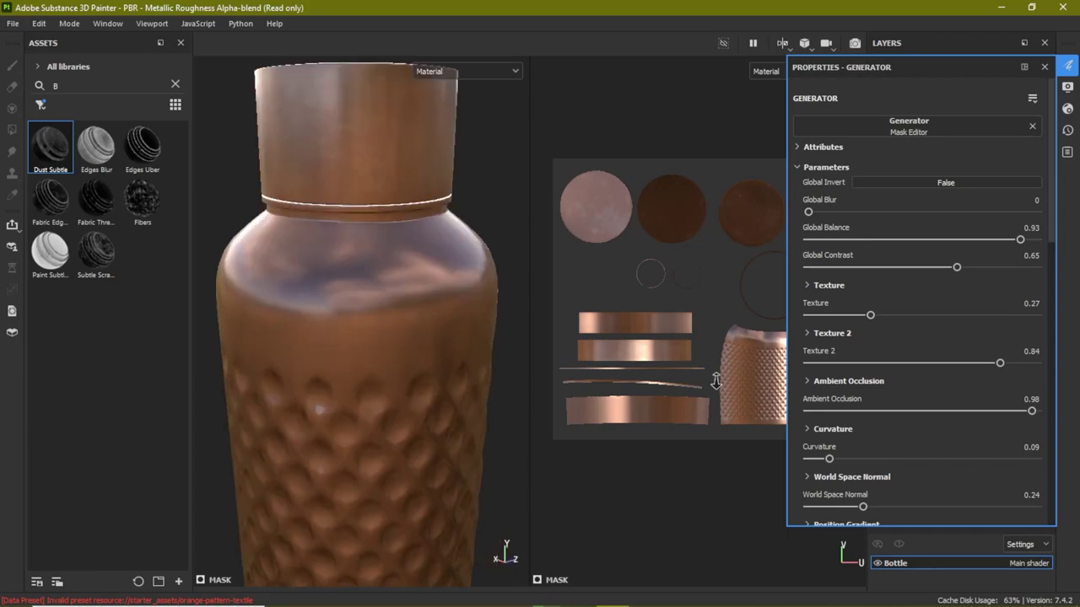
{"action": "scroll", "coordinate": [422, 355], "scroll_direction": "up", "scroll_amount": 3}
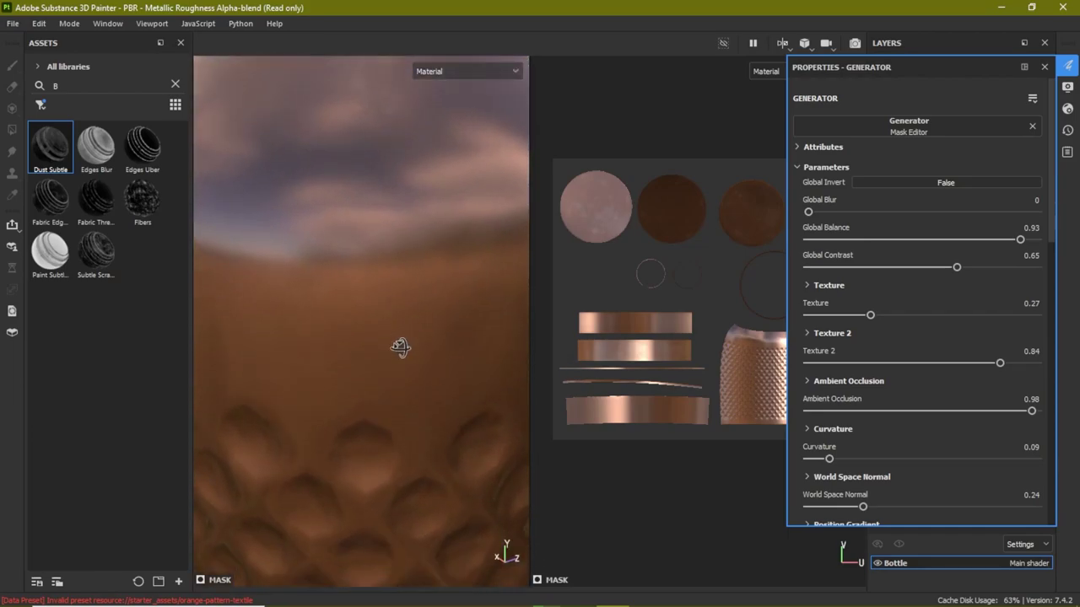
Step: Orbit around the bottle shoulder, then zoom out to a level side view of the whole bottle
{"action": "left_click_drag", "start_coordinate": [398, 344], "coordinate": [250, 335], "text": "alt"}
{"action": "scroll", "coordinate": [393, 374], "scroll_direction": "down", "scroll_amount": 2}
{"action": "scroll", "coordinate": [286, 374], "scroll_direction": "down", "scroll_amount": 2}
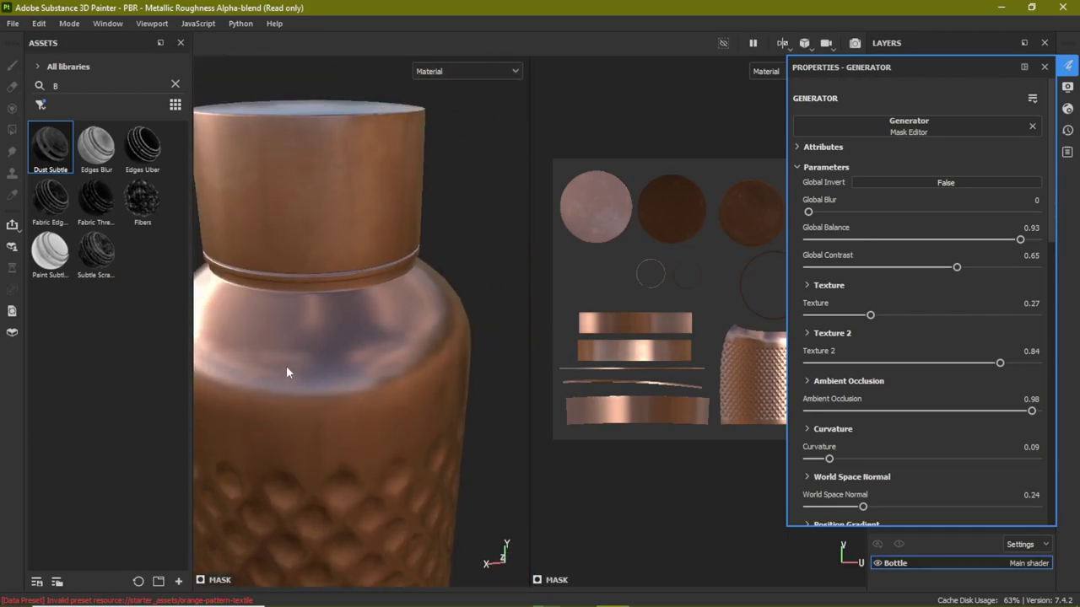
{"action": "scroll", "coordinate": [298, 365], "scroll_direction": "down", "scroll_amount": 1}
{"action": "scroll", "coordinate": [299, 365], "scroll_direction": "down", "scroll_amount": 3}
{"action": "left_click_drag", "start_coordinate": [395, 395], "coordinate": [384, 262], "text": "alt"}
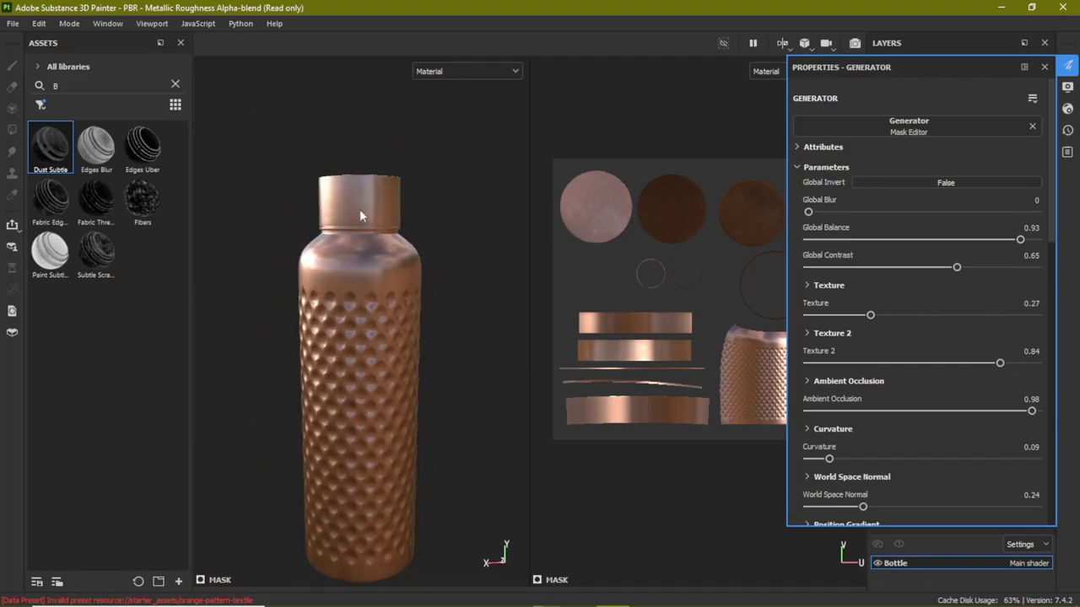
{"action": "scroll", "coordinate": [360, 209], "scroll_direction": "up", "scroll_amount": 2}
{"action": "scroll", "coordinate": [392, 224], "scroll_direction": "up", "scroll_amount": 2}
Step: Look into the cap's opening, return to a level view, and close the mask generator settings
{"action": "mouse_move", "coordinate": [392, 227]}
{"action": "left_mouse_down", "text": "alt"}
{"action": "mouse_move", "coordinate": [396, 183]}
{"action": "mouse_move", "coordinate": [463, 334]}
{"action": "left_mouse_up", "text": "alt"}
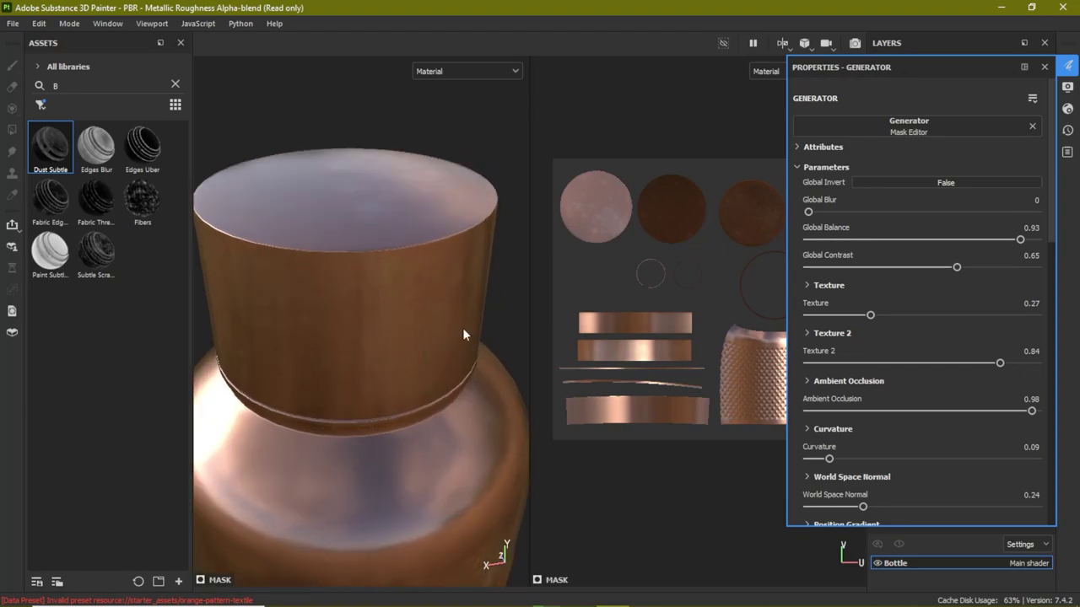
{"action": "scroll", "coordinate": [449, 361], "scroll_direction": "down", "scroll_amount": 3}
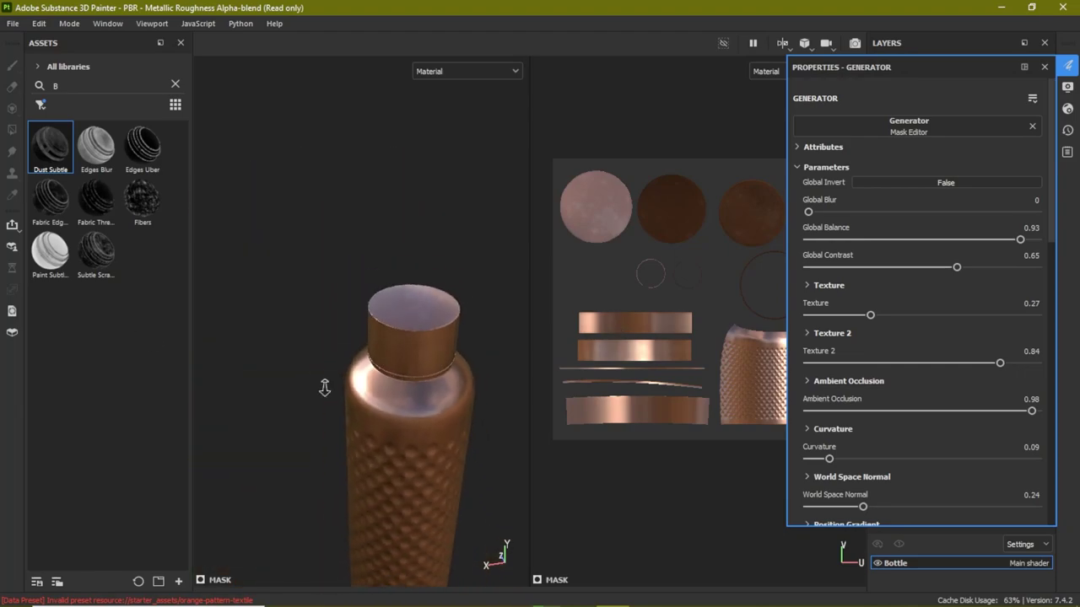
{"action": "mouse_move", "coordinate": [325, 386]}
{"action": "left_mouse_down", "text": "alt"}
{"action": "mouse_move", "coordinate": [374, 440]}
{"action": "mouse_move", "coordinate": [381, 327]}
{"action": "mouse_move", "coordinate": [395, 296]}
{"action": "left_mouse_up", "text": "alt"}
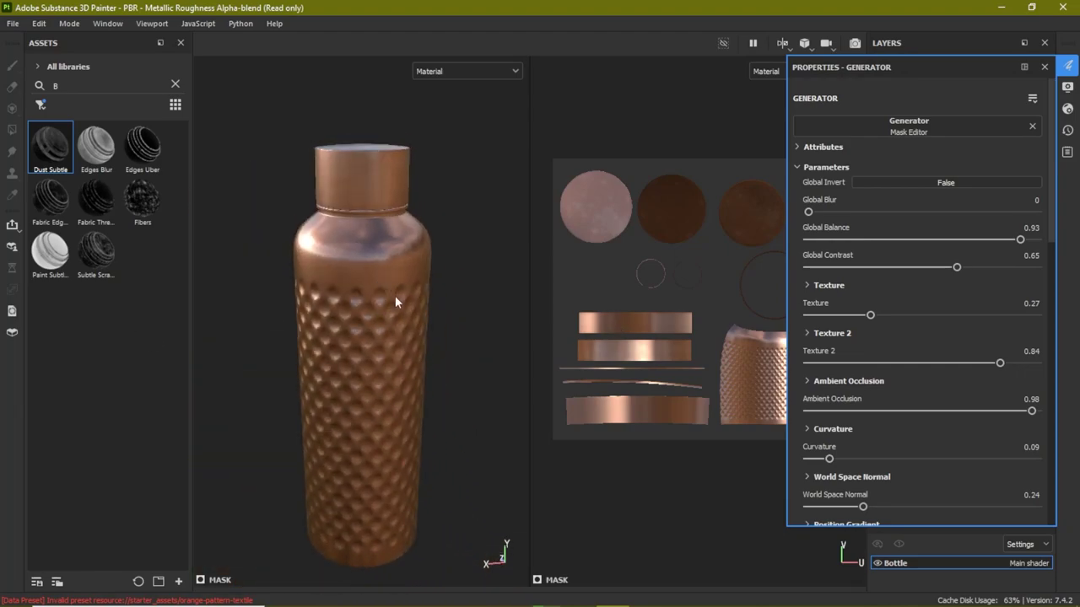
{"action": "left_click", "coordinate": [1044, 67]}
Step: Open Export Textures and keep PBR Metallic Roughness as the output template
{"action": "left_click", "coordinate": [12, 23]}
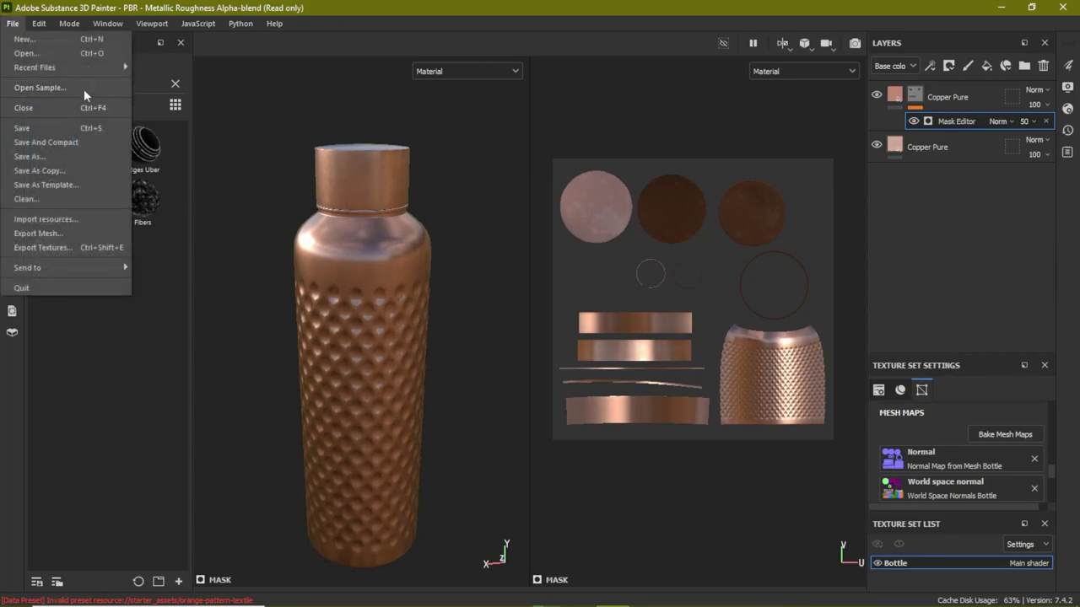
{"action": "left_click", "coordinate": [44, 247]}
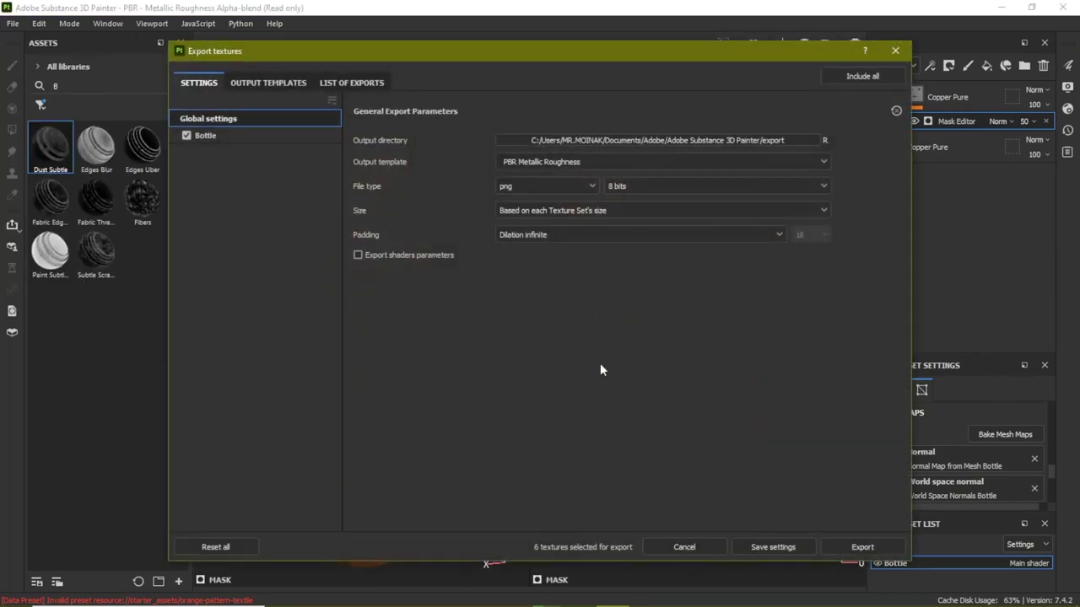
{"action": "left_click", "coordinate": [590, 160]}
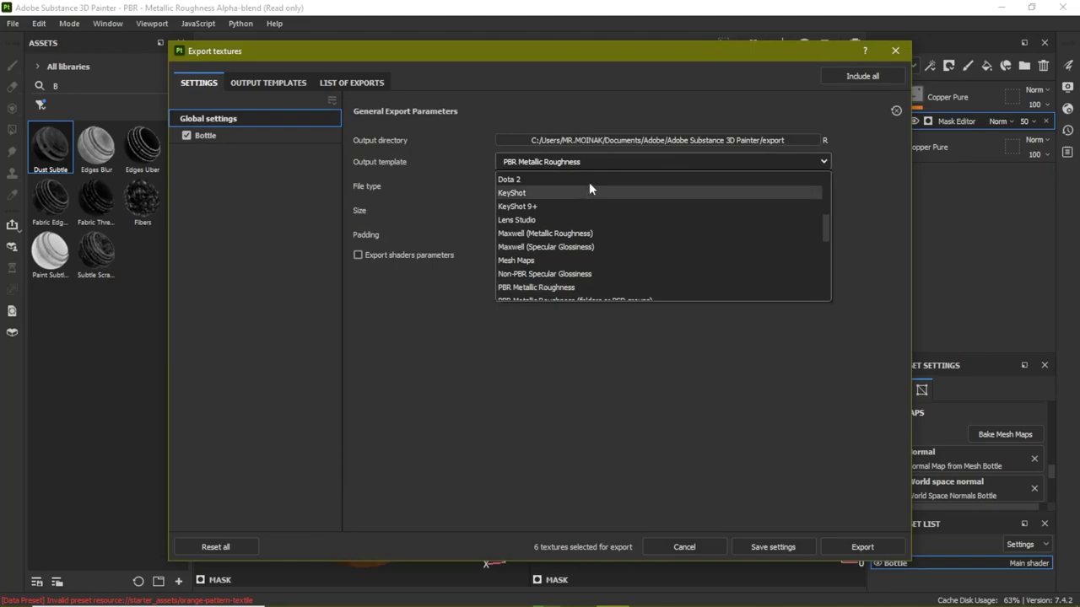
{"action": "scroll", "coordinate": [580, 240], "scroll_direction": "down", "scroll_amount": 1}
{"action": "scroll", "coordinate": [608, 232], "scroll_direction": "down", "scroll_amount": 1}
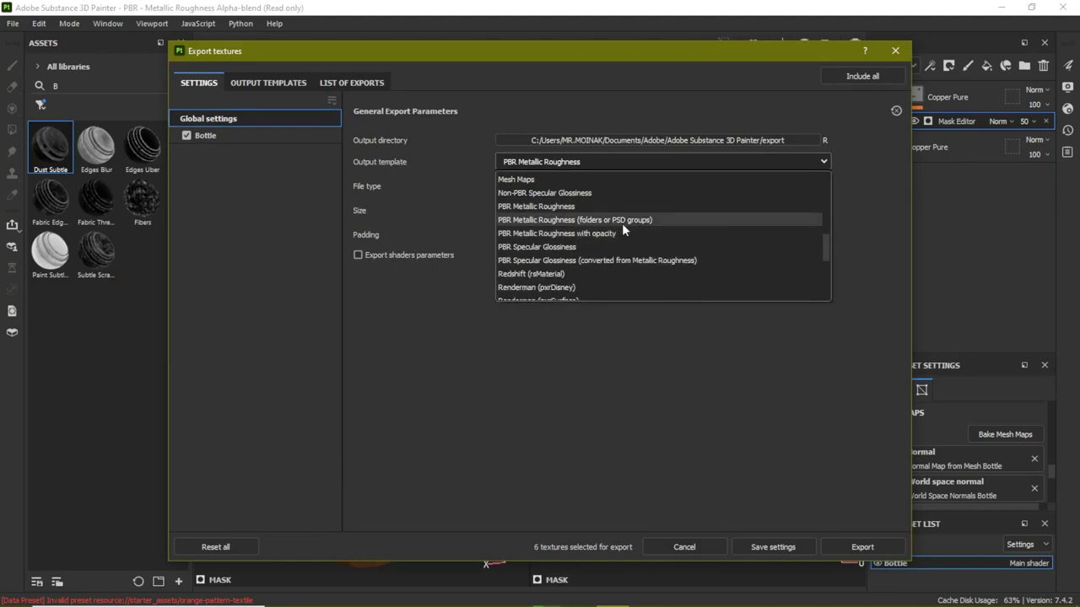
{"action": "scroll", "coordinate": [642, 260], "scroll_direction": "down", "scroll_amount": 1}
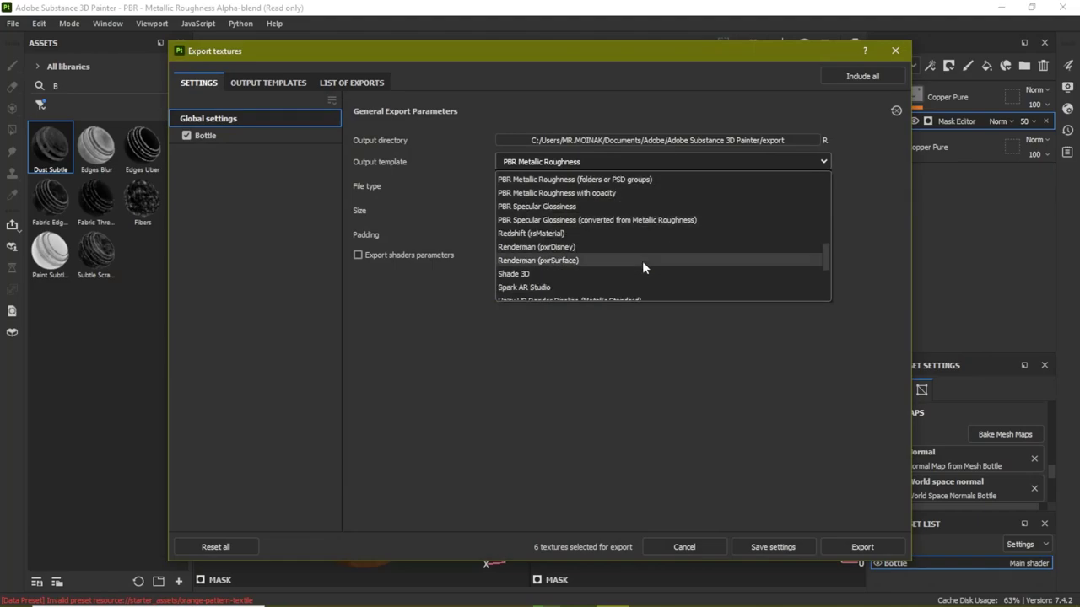
{"action": "scroll", "coordinate": [642, 261], "scroll_direction": "down", "scroll_amount": 1}
{"action": "scroll", "coordinate": [642, 261], "scroll_direction": "down", "scroll_amount": 1}
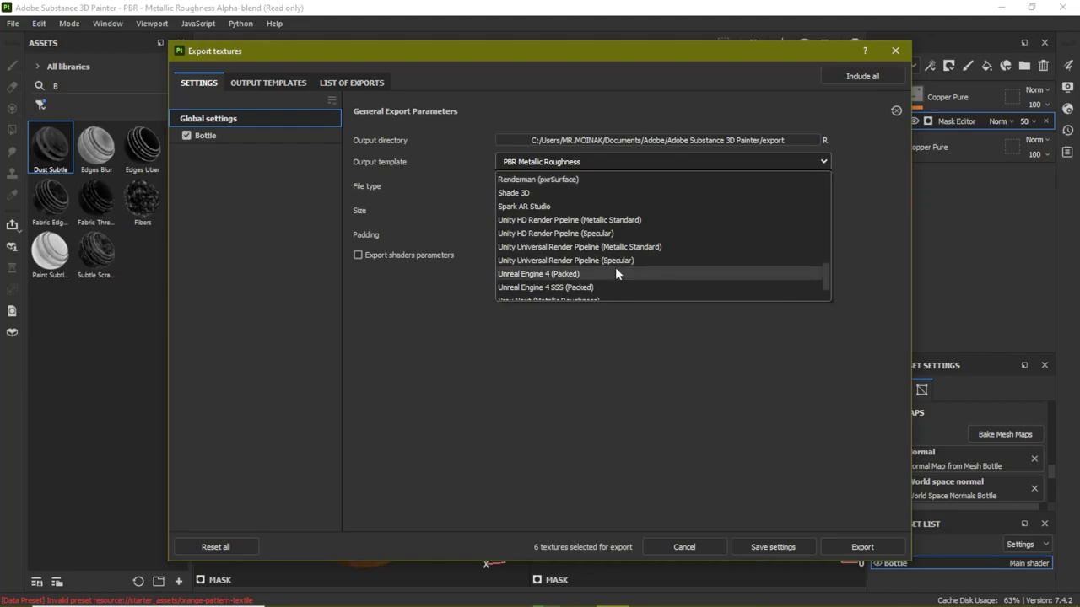
{"action": "scroll", "coordinate": [634, 256], "scroll_direction": "down", "scroll_amount": 1}
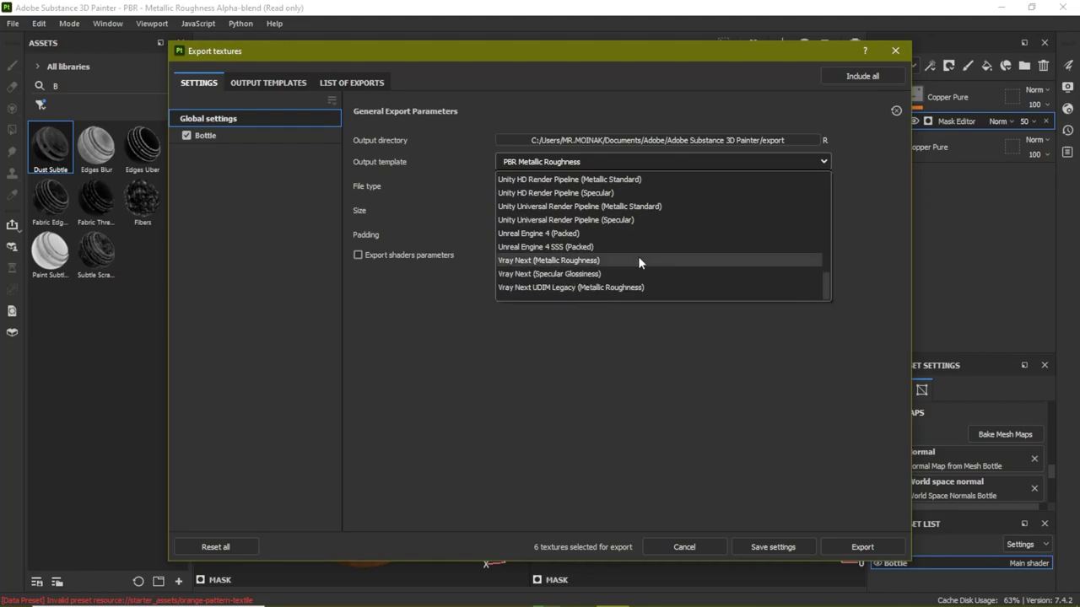
{"action": "scroll", "coordinate": [624, 266], "scroll_direction": "up", "scroll_amount": 5}
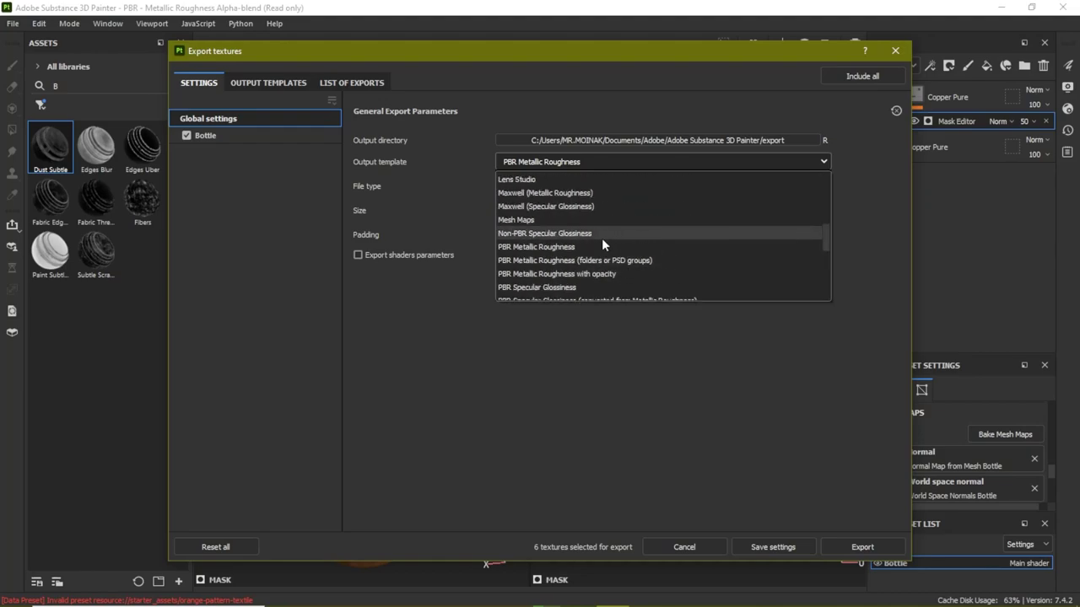
{"action": "left_click", "coordinate": [599, 248]}
Step: Set the PNG bit depth to 16 bits, review the List of Exports, and open the folder chooser
{"action": "left_click", "coordinate": [669, 187]}
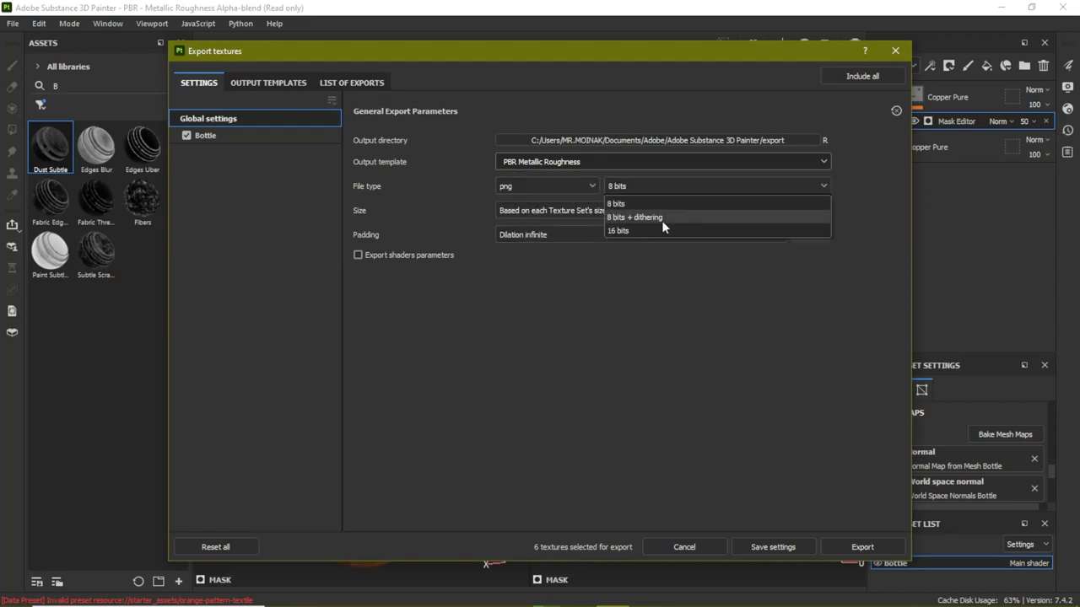
{"action": "left_click", "coordinate": [663, 219]}
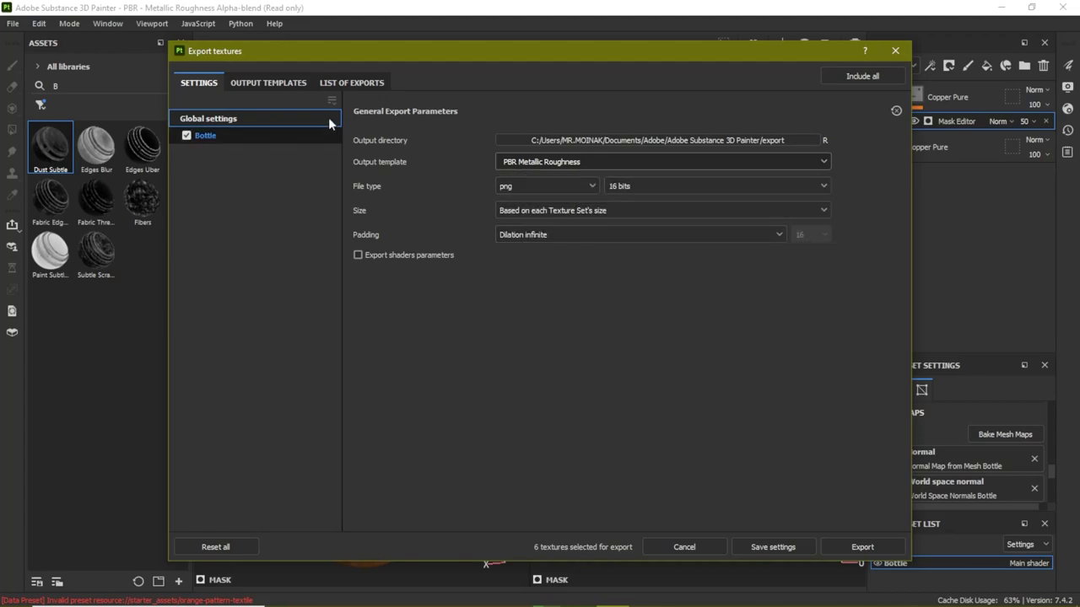
{"action": "left_click", "coordinate": [280, 84]}
{"action": "left_click", "coordinate": [368, 83]}
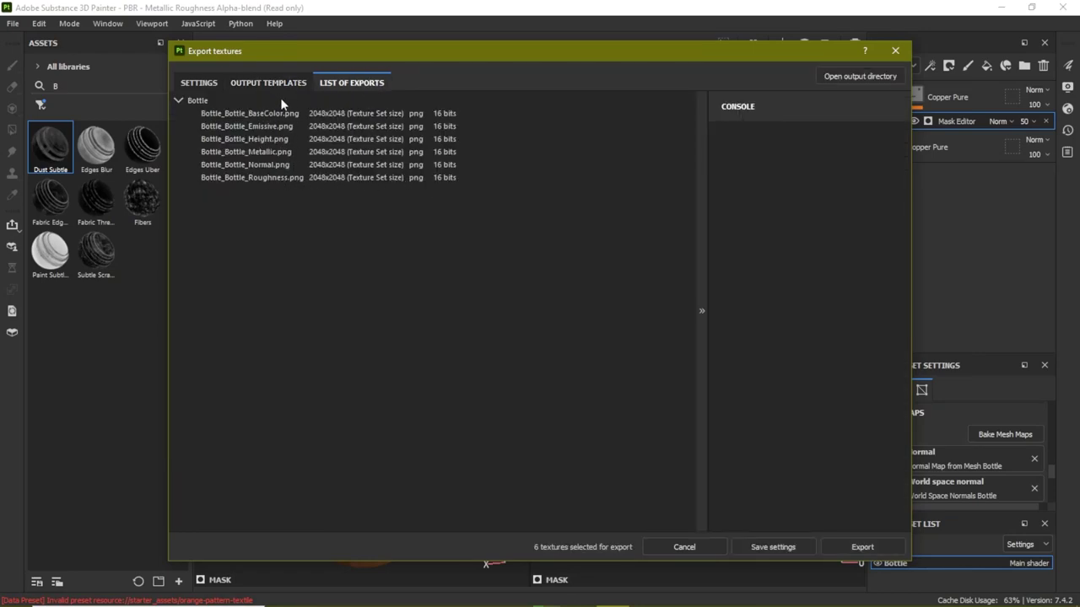
{"action": "left_click", "coordinate": [199, 82]}
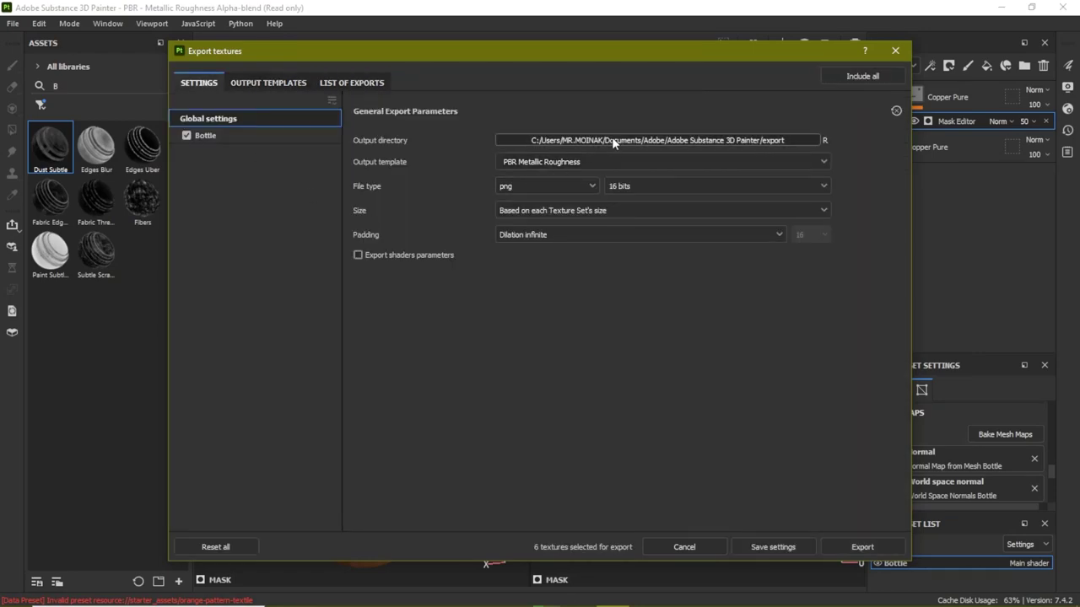
{"action": "left_click", "coordinate": [612, 137]}
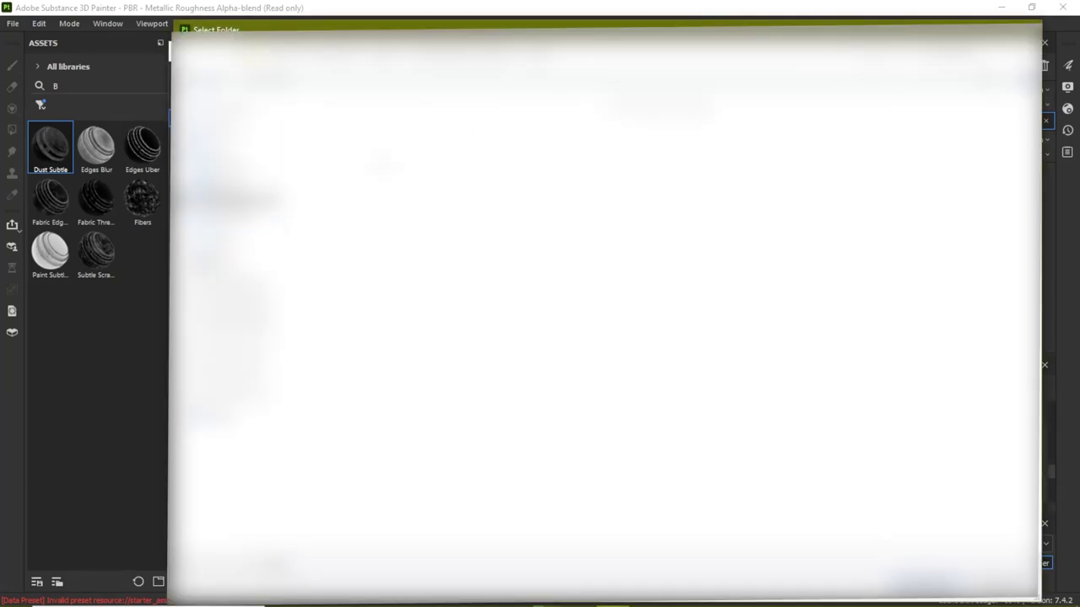
Step: Create a 'bottle texture' folder on the Desktop as output directory and export the six textures
{"action": "right_click", "coordinate": [518, 285]}
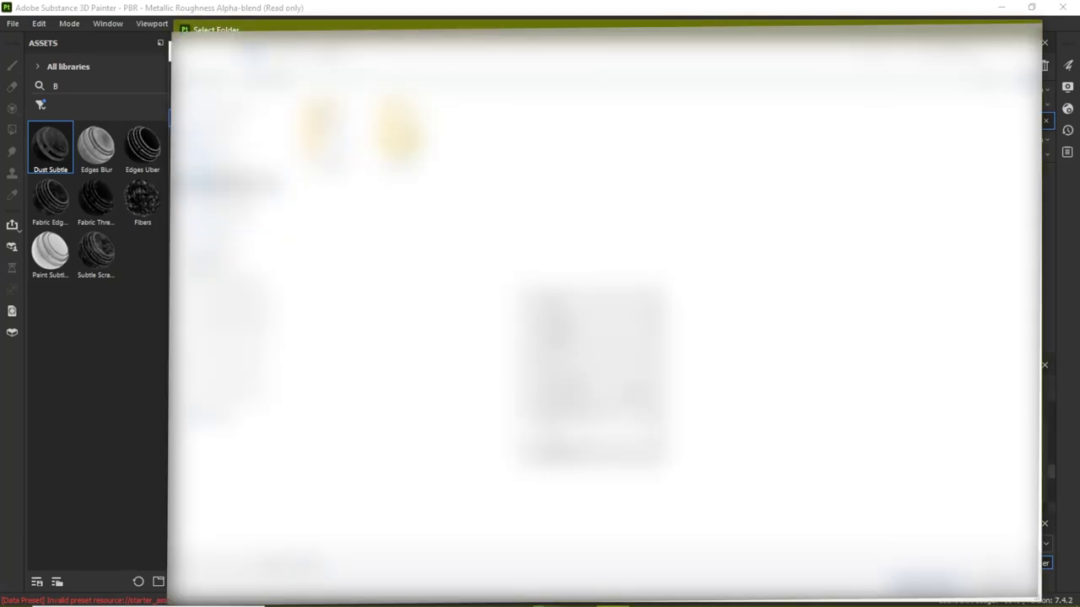
{"action": "left_click", "coordinate": [718, 263]}
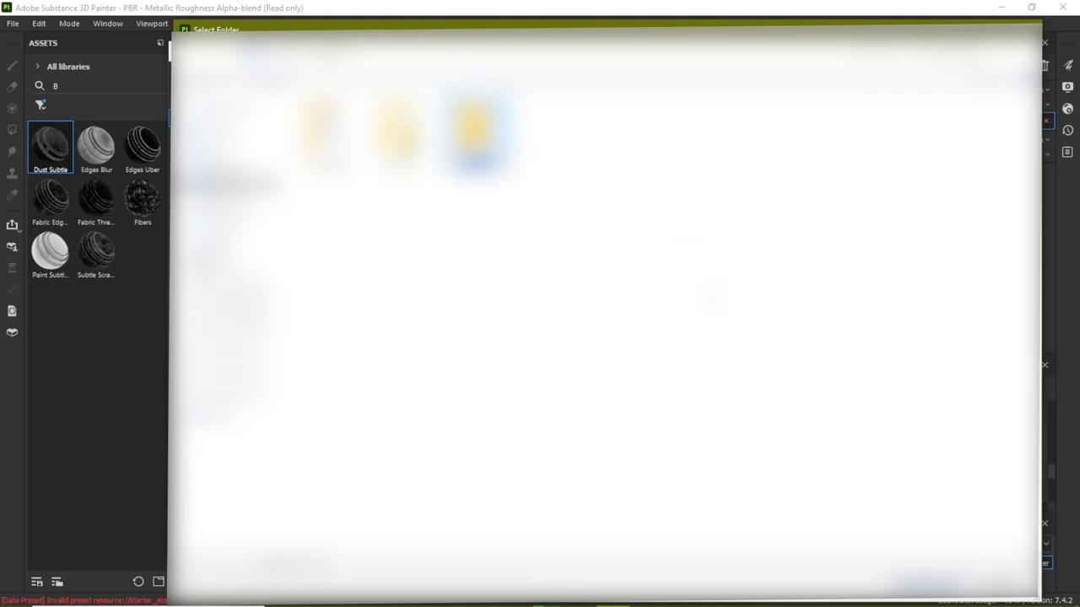
{"action": "key", "text": "Return"}
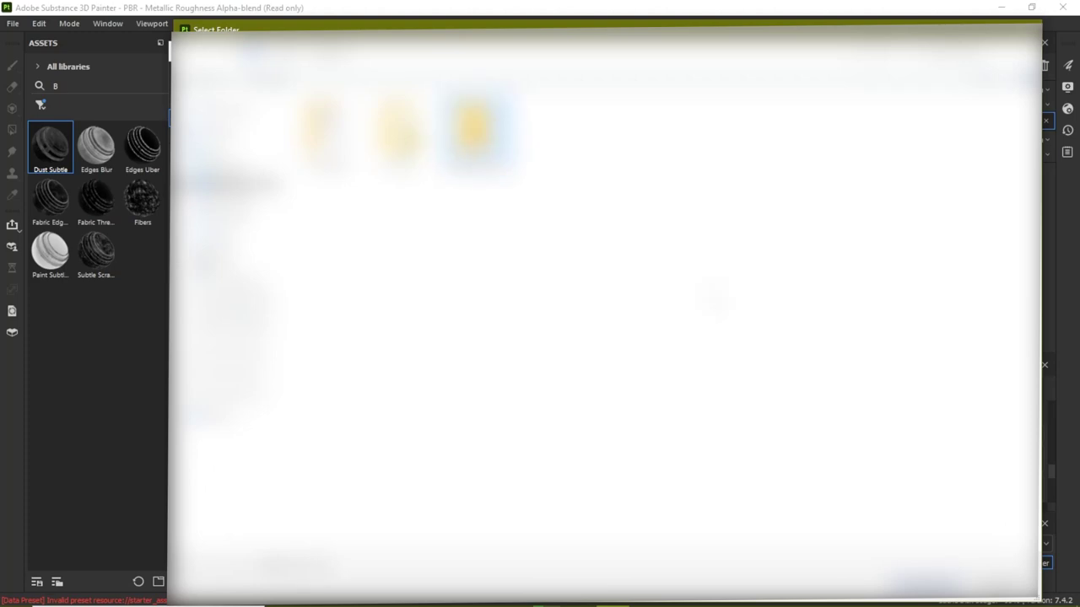
{"action": "key", "text": "Return"}
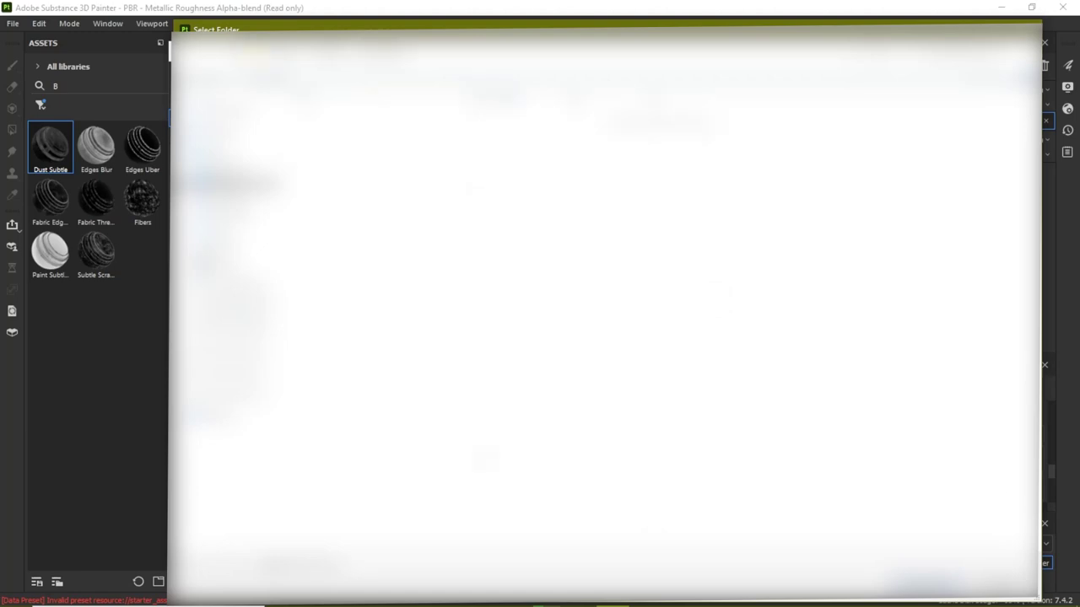
{"action": "key", "text": "Return"}
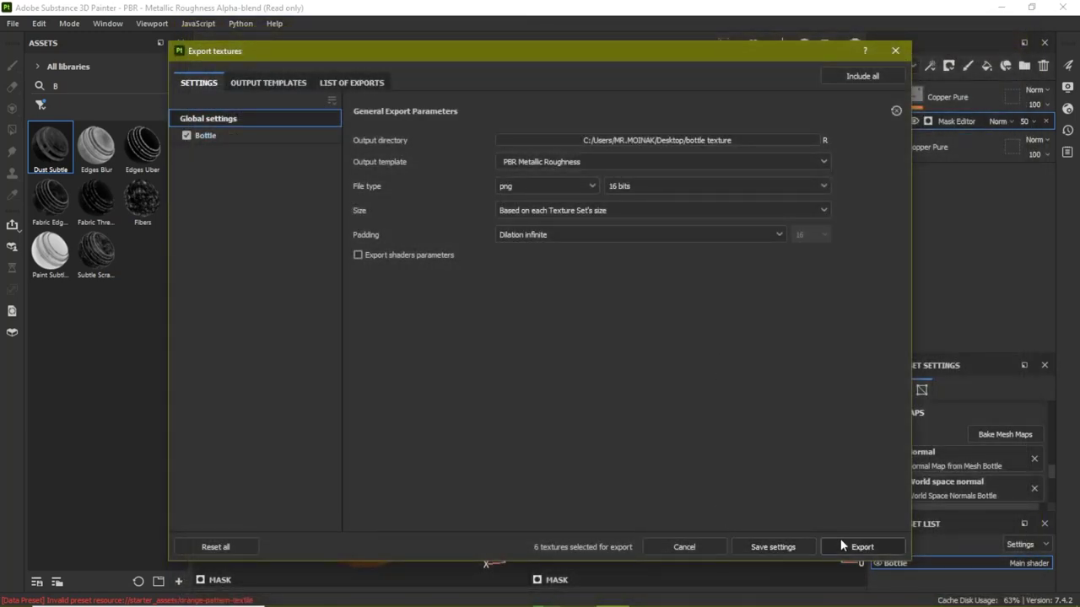
{"action": "left_click", "coordinate": [841, 544]}
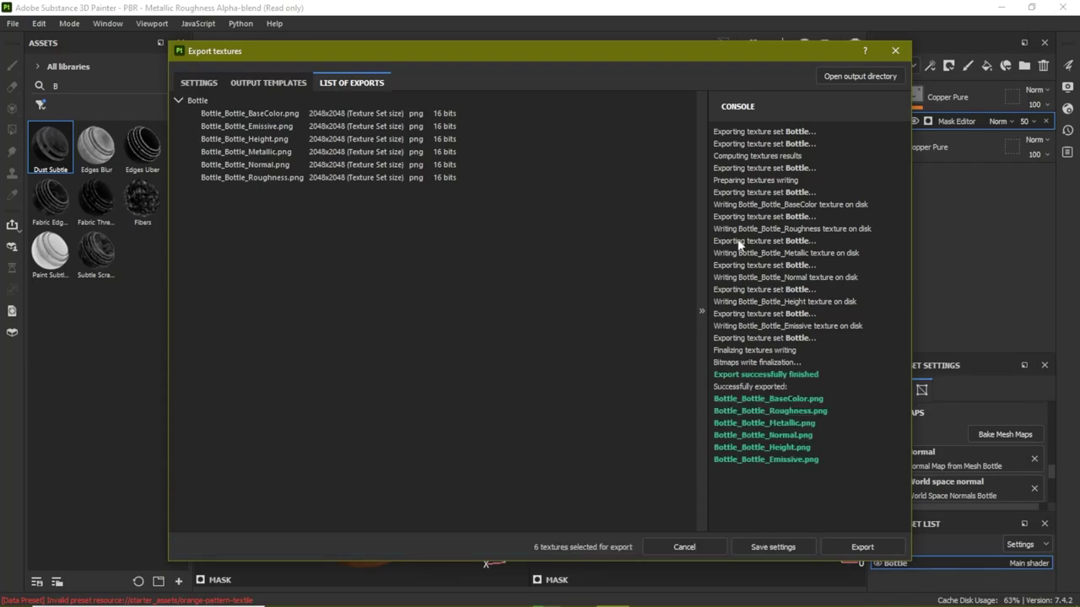
{"action": "left_click", "coordinate": [895, 50]}
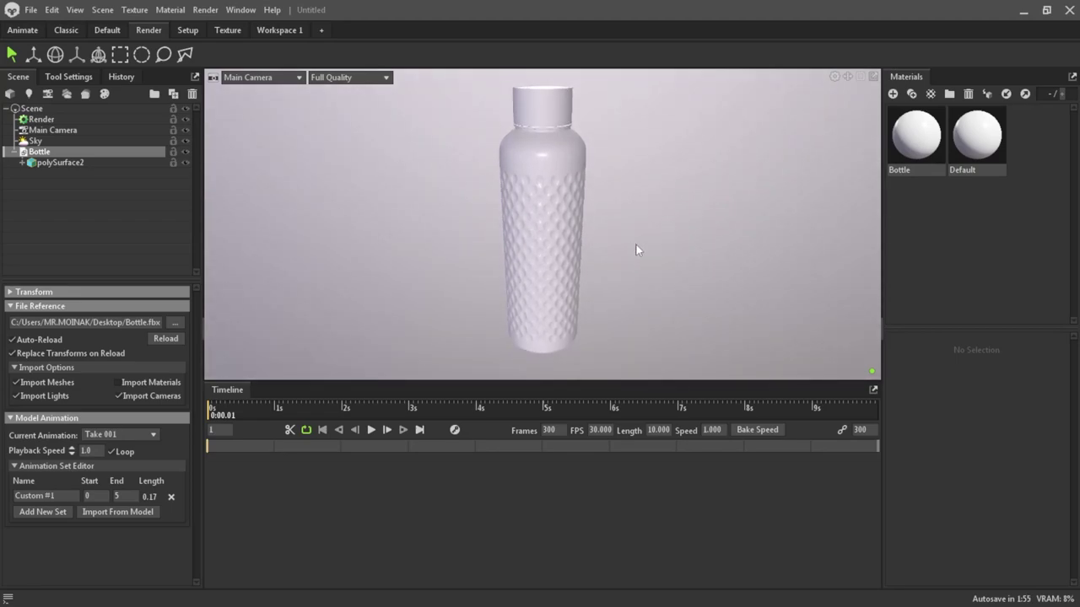
Step: Dismiss the update notice and load Bottle_Bottle_Normal as the Bottle material's normal map
{"action": "left_click", "coordinate": [672, 181]}
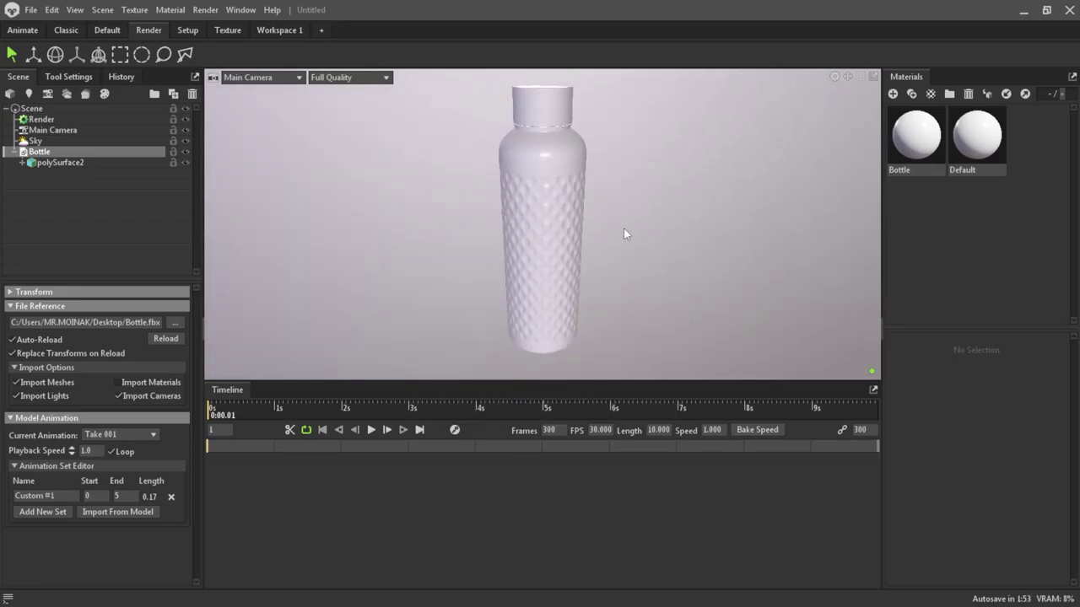
{"action": "mouse_move", "coordinate": [639, 226]}
{"action": "right_mouse_down", "text": "shift"}
{"action": "mouse_move", "coordinate": [691, 224]}
{"action": "mouse_move", "coordinate": [591, 216]}
{"action": "mouse_move", "coordinate": [475, 163]}
{"action": "mouse_move", "coordinate": [326, 166]}
{"action": "mouse_move", "coordinate": [530, 224]}
{"action": "mouse_move", "coordinate": [860, 149]}
{"action": "right_mouse_up", "text": "shift"}
{"action": "left_click", "coordinate": [917, 158]}
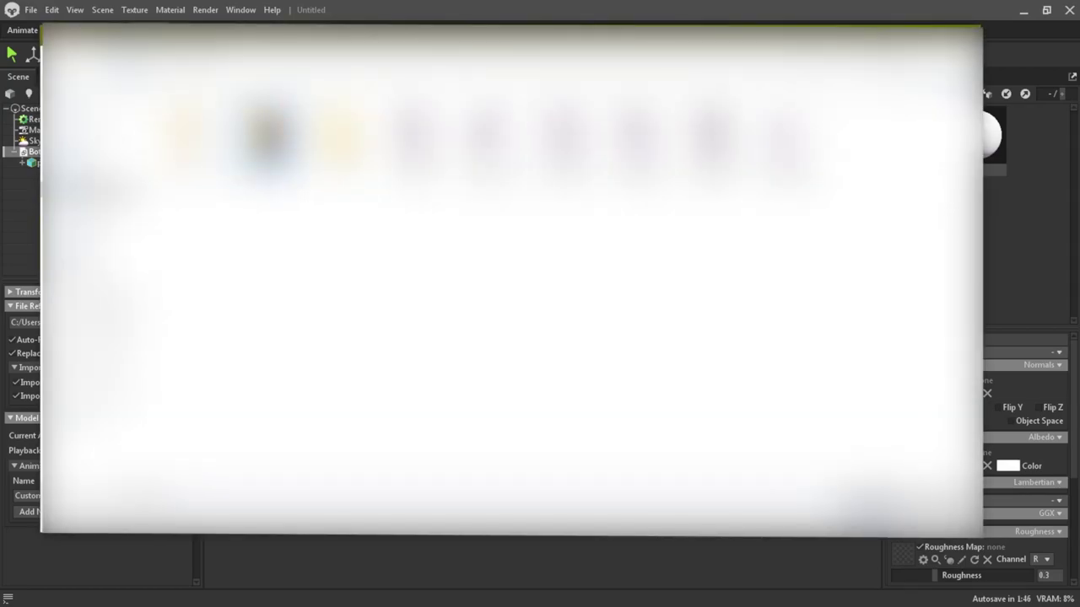
{"action": "left_click", "coordinate": [489, 139]}
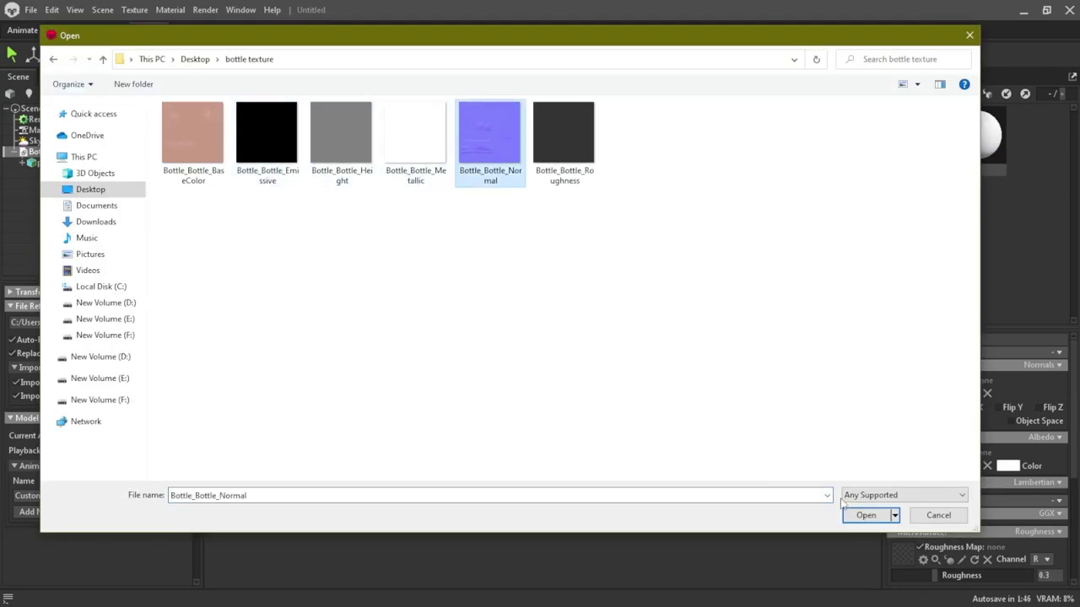
{"action": "left_click", "coordinate": [862, 515]}
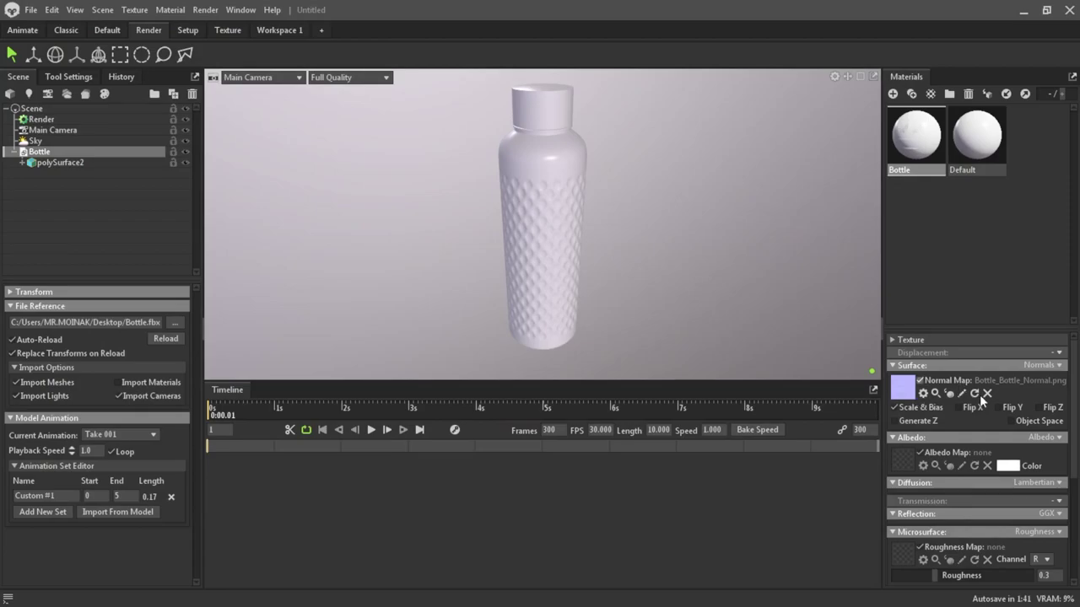
Step: Load Bottle_Bottle_BaseColor as albedo and Bottle_Bottle_Roughness as the roughness map
{"action": "left_click", "coordinate": [899, 463]}
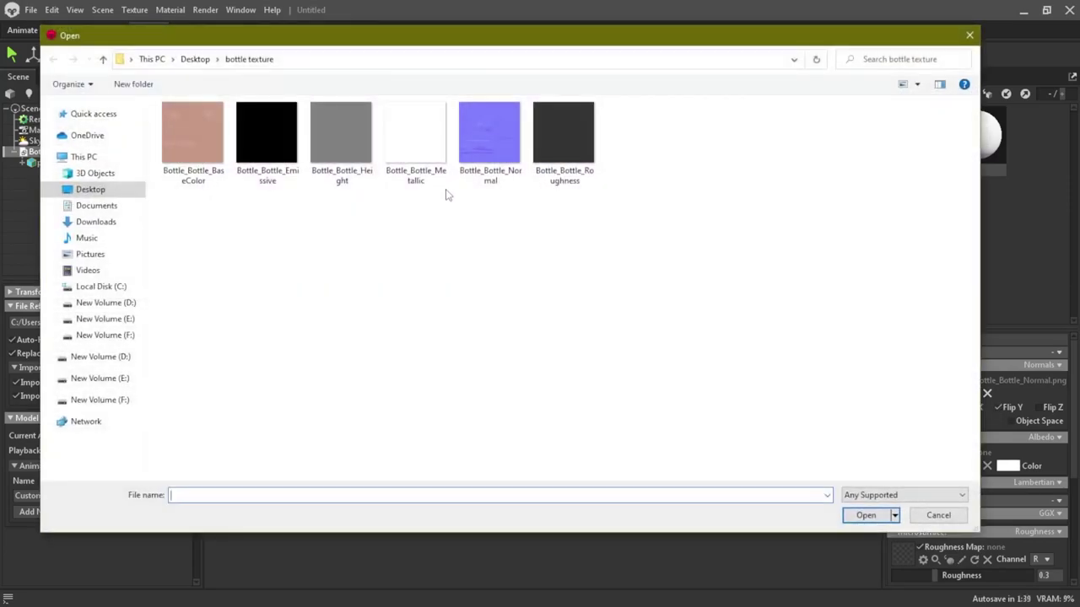
{"action": "left_click", "coordinate": [193, 139]}
{"action": "left_click", "coordinate": [860, 518]}
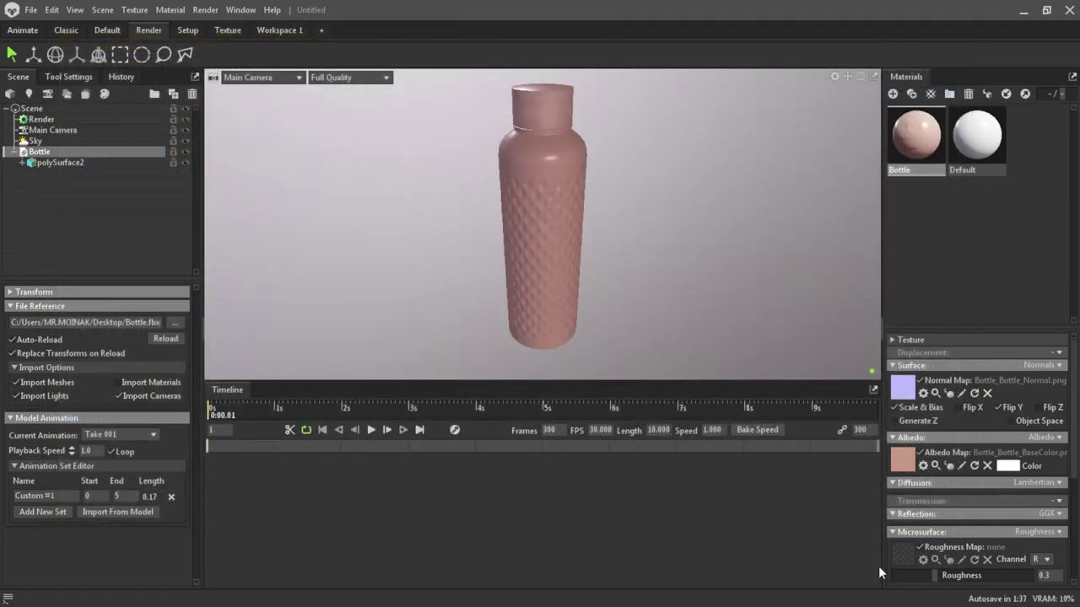
{"action": "left_click", "coordinate": [903, 553]}
{"action": "left_click", "coordinate": [564, 135]}
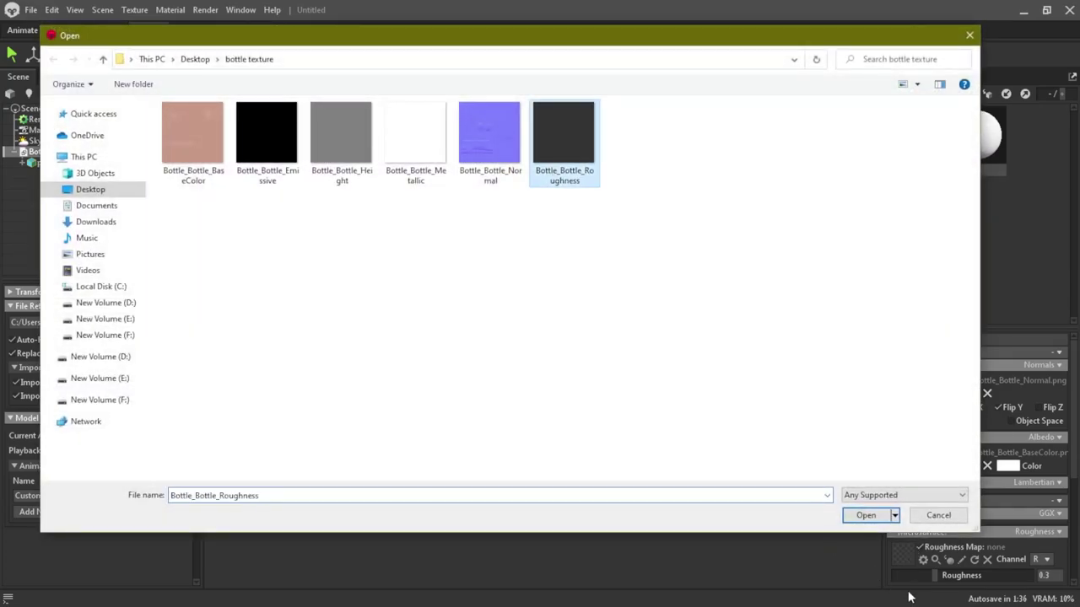
{"action": "left_click", "coordinate": [877, 519]}
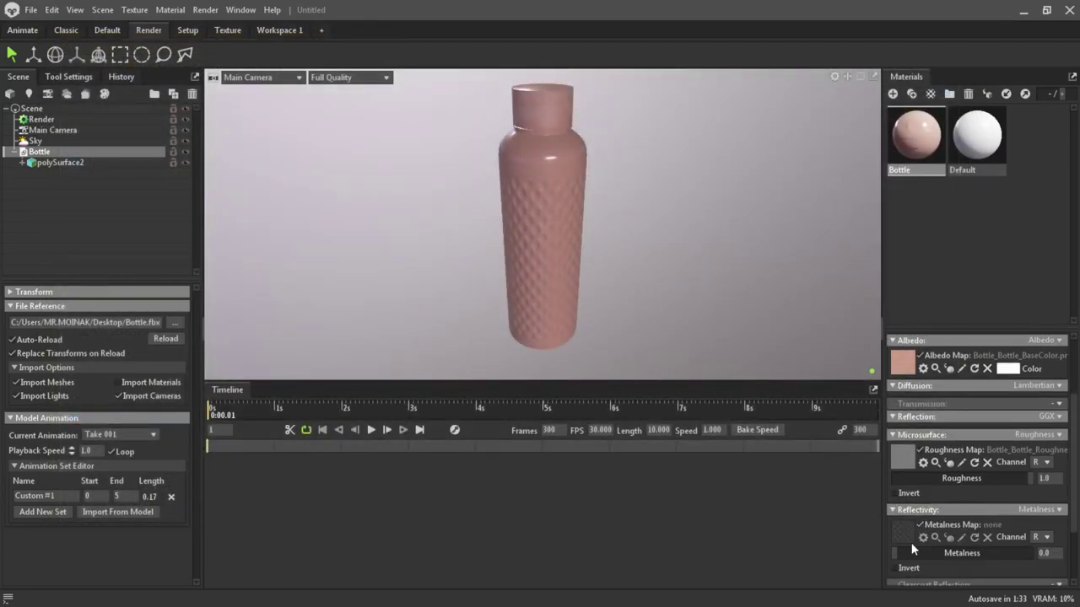
Step: Load Bottle_Bottle_Metallic as the metalness map
{"action": "left_click", "coordinate": [912, 546]}
{"action": "left_click", "coordinate": [253, 131]}
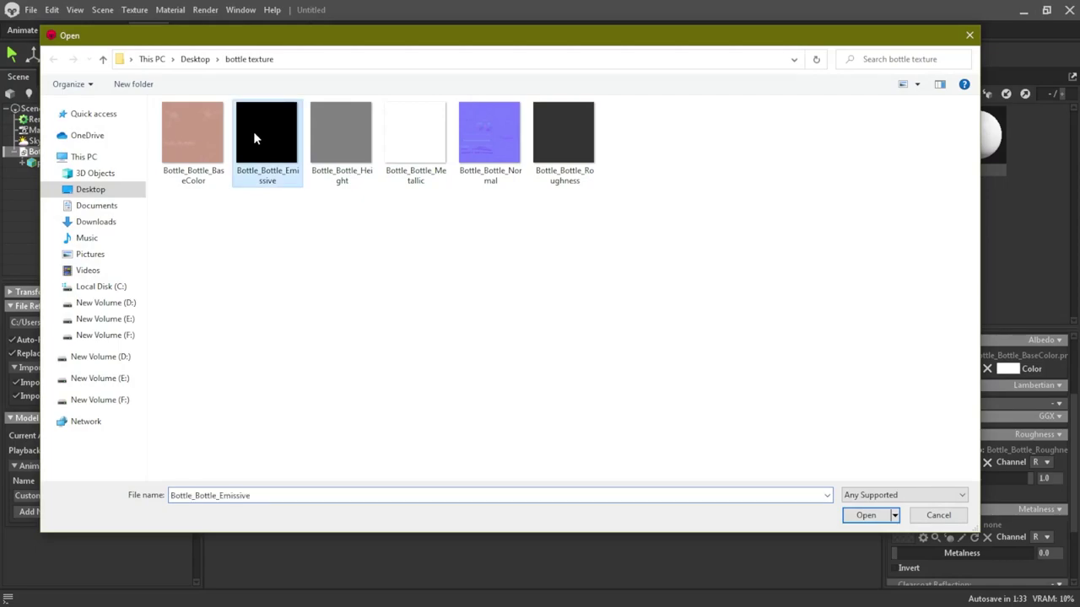
{"action": "left_click", "coordinate": [324, 135]}
{"action": "left_click", "coordinate": [519, 164]}
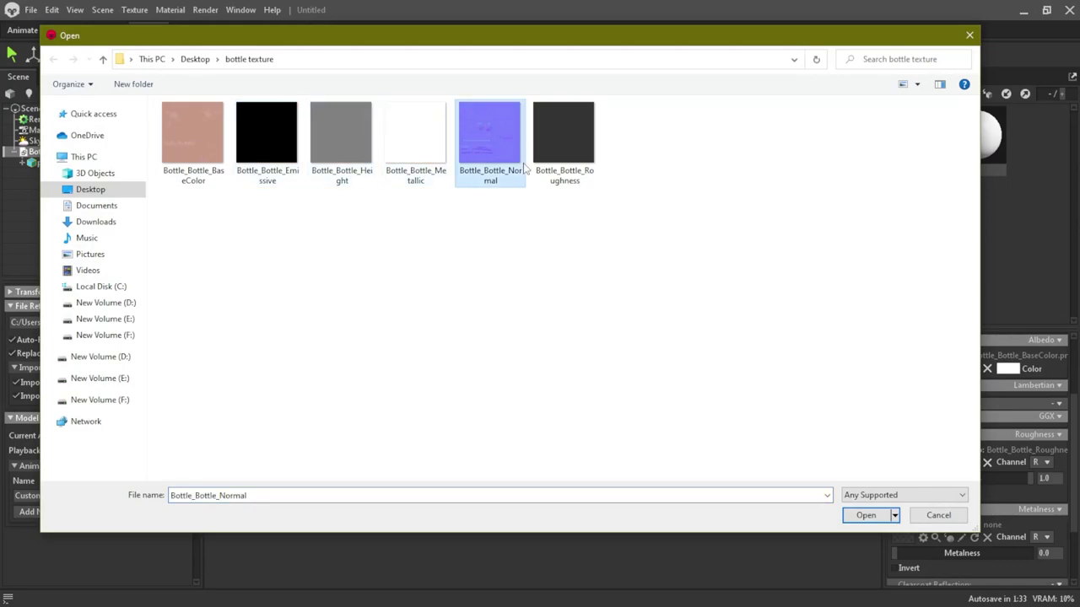
{"action": "key", "text": "Left"}
{"action": "left_click", "coordinate": [869, 520]}
{"action": "scroll", "coordinate": [877, 507], "scroll_direction": "down", "scroll_amount": 1}
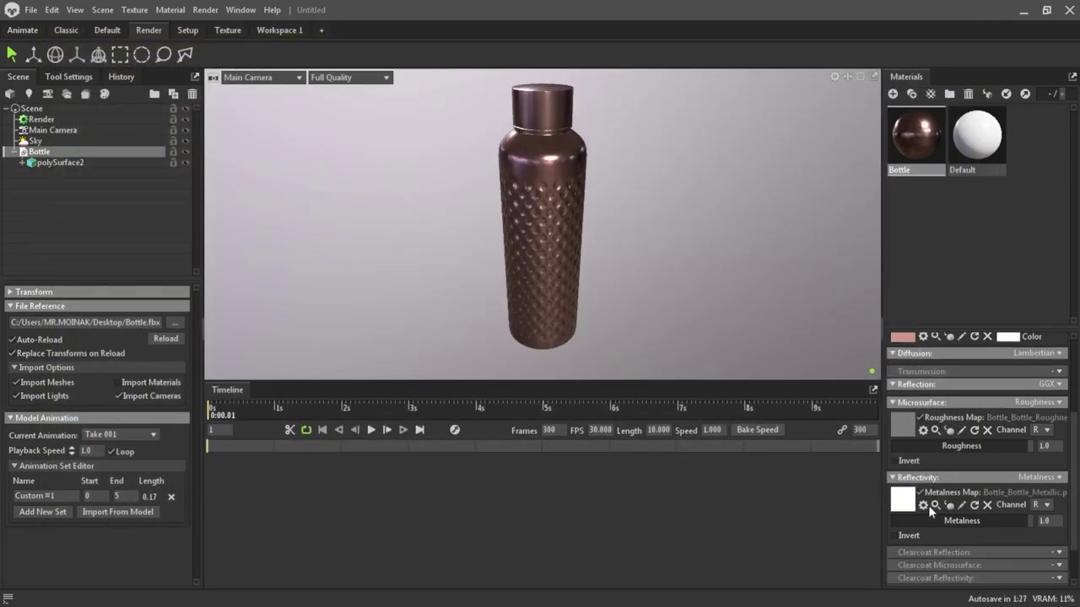
{"action": "scroll", "coordinate": [905, 472], "scroll_direction": "down", "scroll_amount": 2}
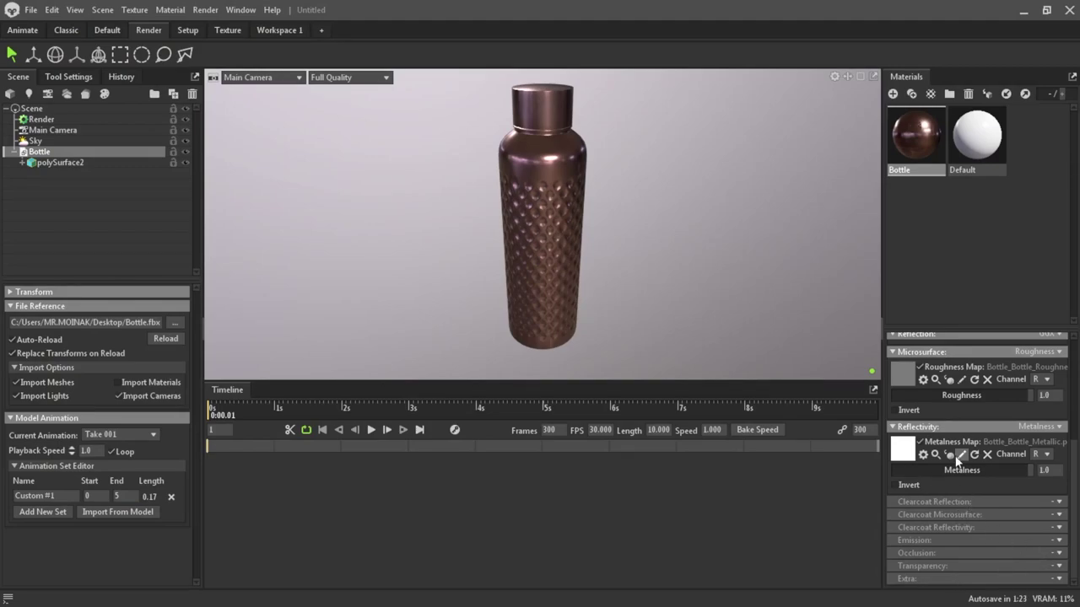
{"action": "scroll", "coordinate": [962, 439], "scroll_direction": "up", "scroll_amount": 5}
Step: Set Displacement to Height and load Bottle_Bottle_Height as the displacement map
{"action": "left_click", "coordinate": [1056, 353]}
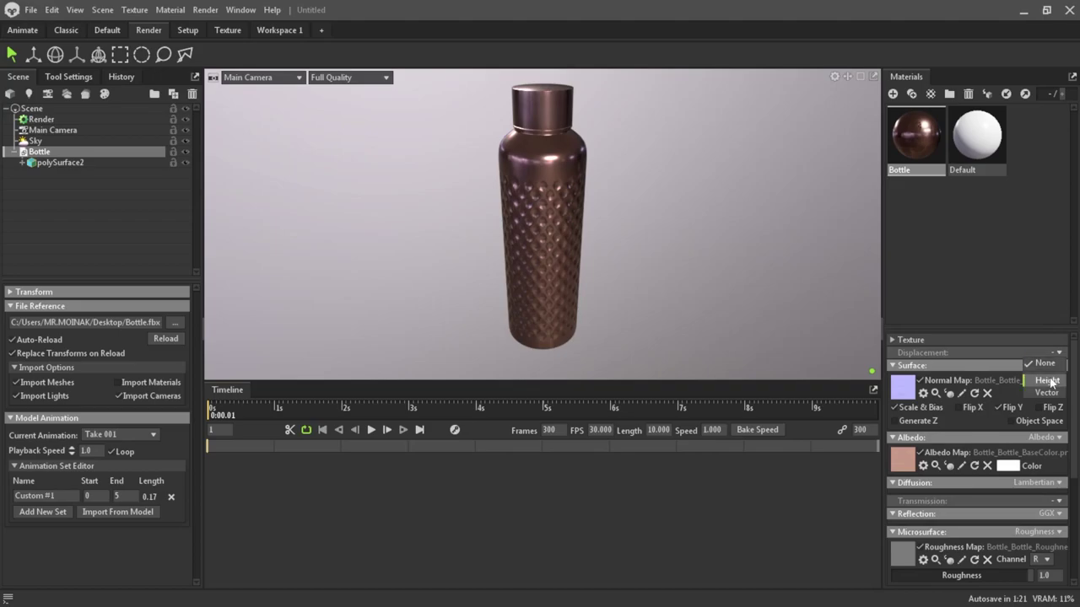
{"action": "left_click", "coordinate": [1042, 384]}
{"action": "left_click", "coordinate": [340, 161]}
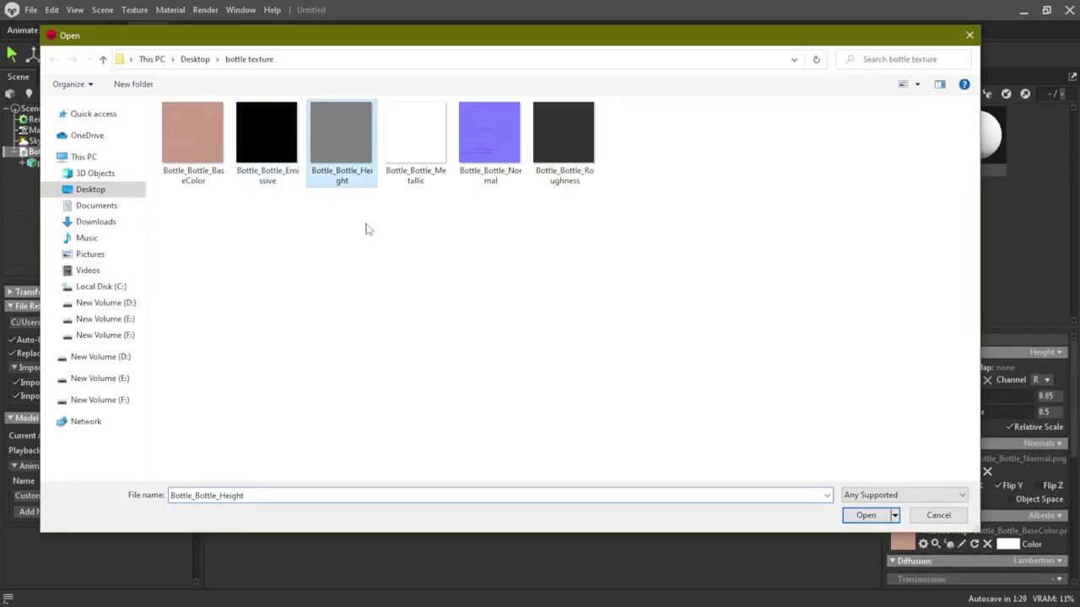
{"action": "left_click", "coordinate": [864, 515]}
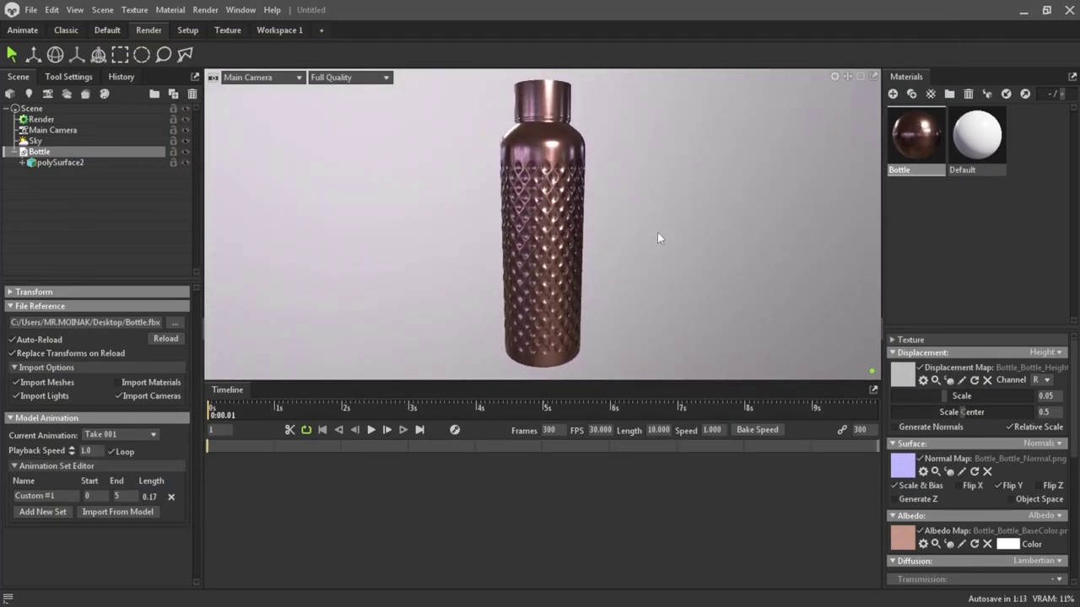
Step: Add Sky Light 1, 2 and 3 in the Sky panorama and drag them to shape the copper highlights
{"action": "scroll", "coordinate": [647, 230], "scroll_direction": "down", "scroll_amount": 1}
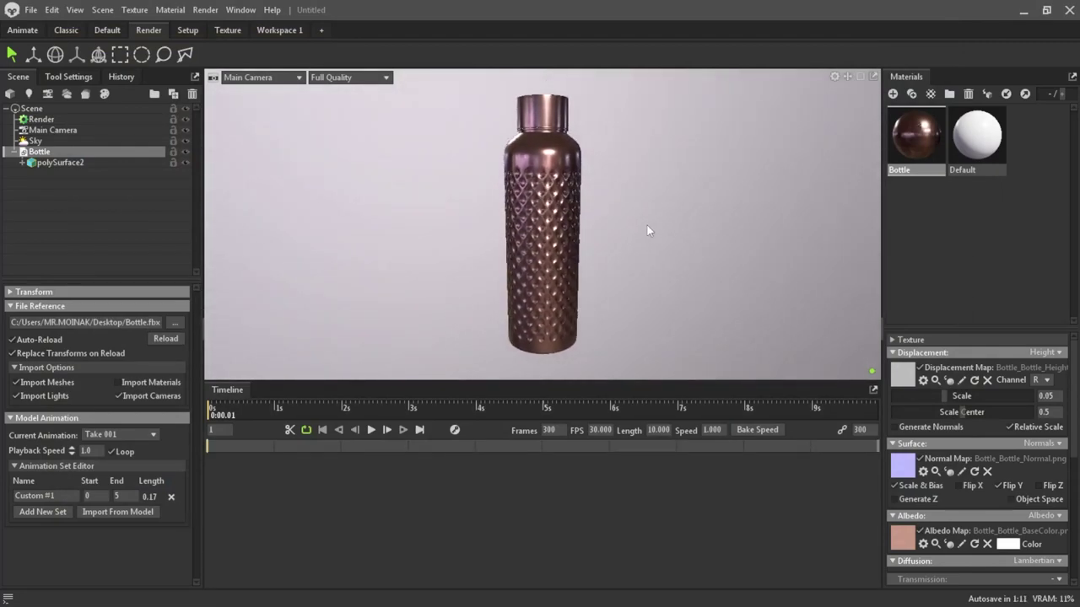
{"action": "mouse_move", "coordinate": [647, 226]}
{"action": "left_mouse_down", "text": "shift"}
{"action": "mouse_move", "coordinate": [263, 218]}
{"action": "mouse_move", "coordinate": [705, 221]}
{"action": "mouse_move", "coordinate": [496, 224]}
{"action": "mouse_move", "coordinate": [847, 242]}
{"action": "mouse_move", "coordinate": [795, 248]}
{"action": "mouse_move", "coordinate": [897, 231]}
{"action": "mouse_move", "coordinate": [755, 246]}
{"action": "left_mouse_up", "text": "shift"}
{"action": "left_click", "coordinate": [54, 140]}
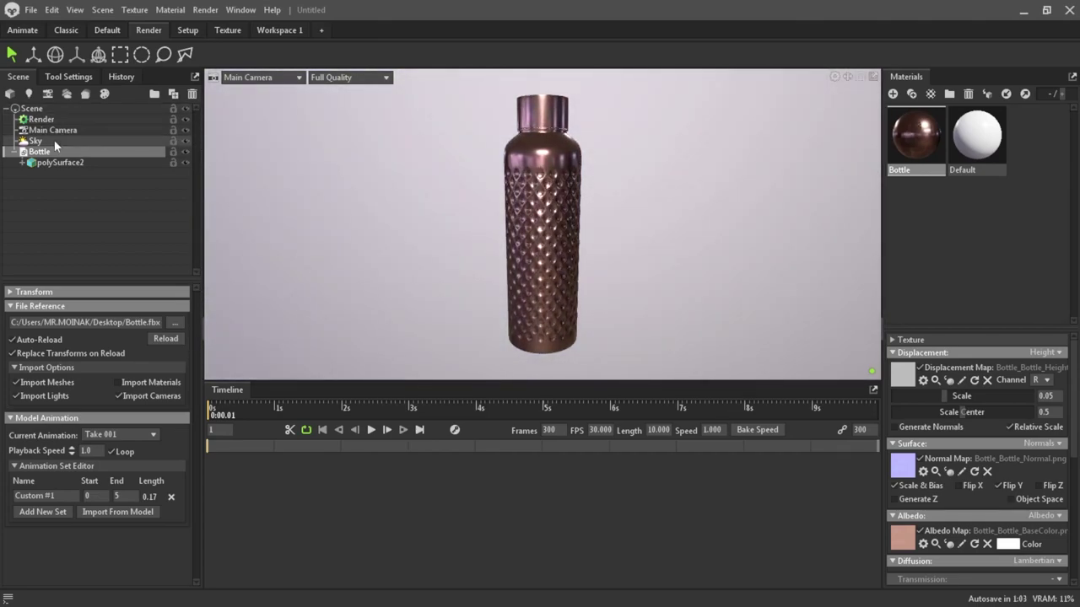
{"action": "left_click", "coordinate": [156, 421]}
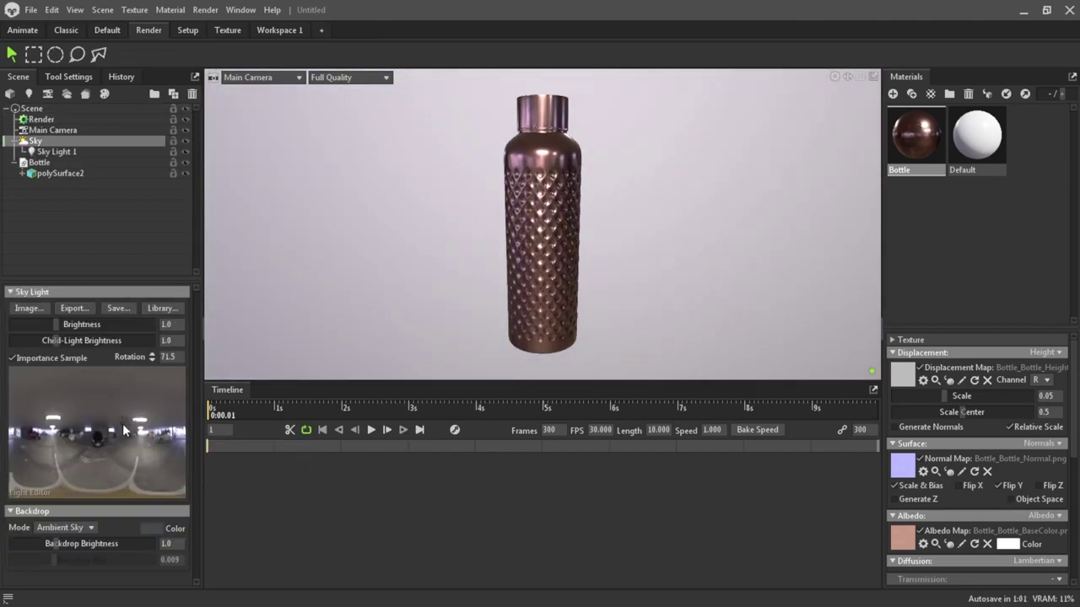
{"action": "left_click_drag", "start_coordinate": [129, 427], "coordinate": [126, 453]}
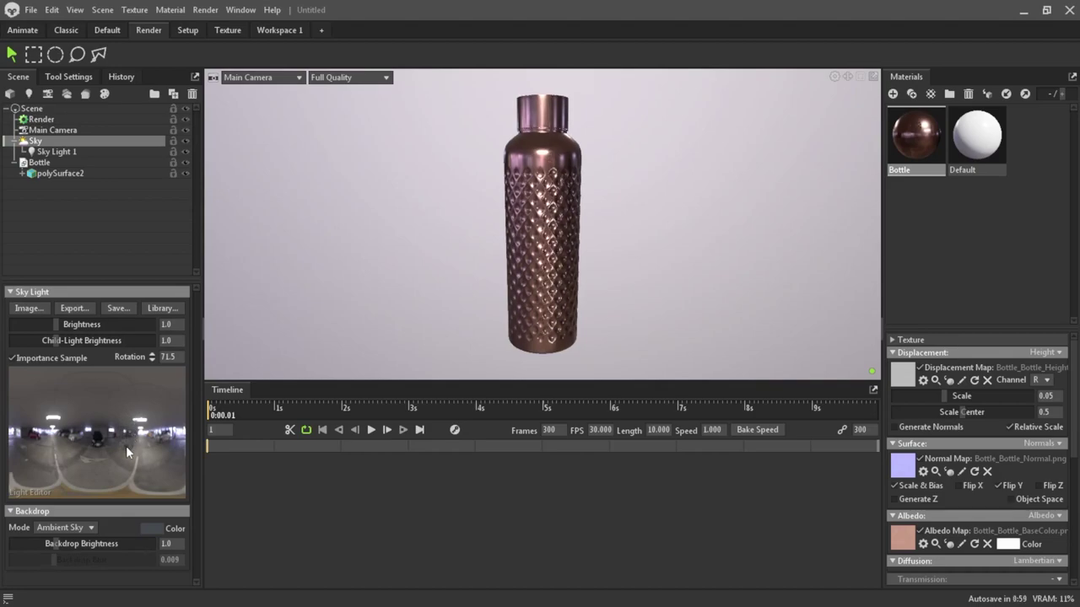
{"action": "left_click", "coordinate": [47, 424]}
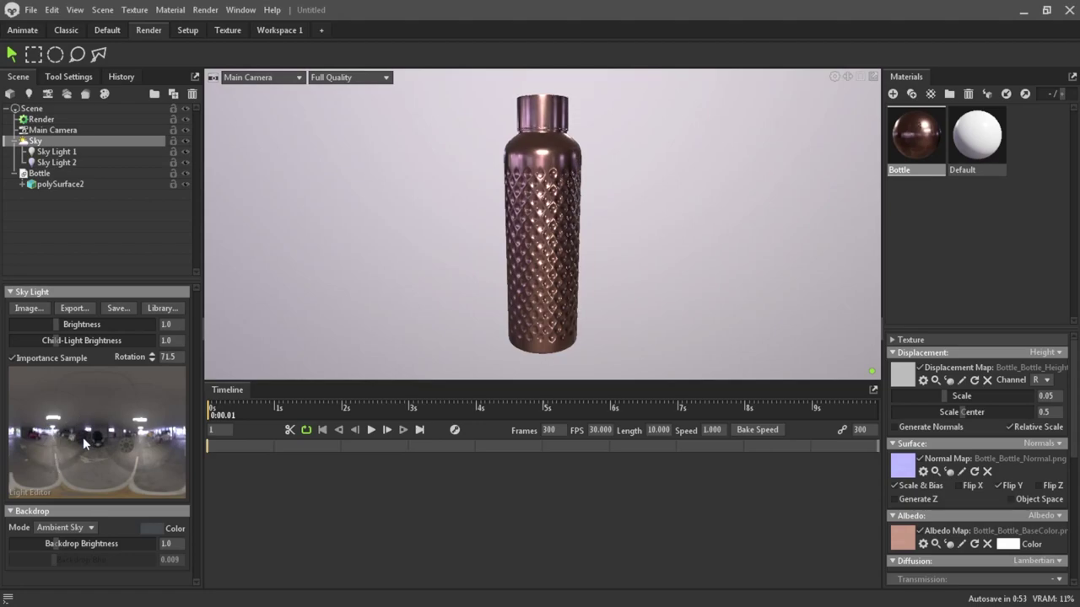
{"action": "left_click", "coordinate": [131, 435]}
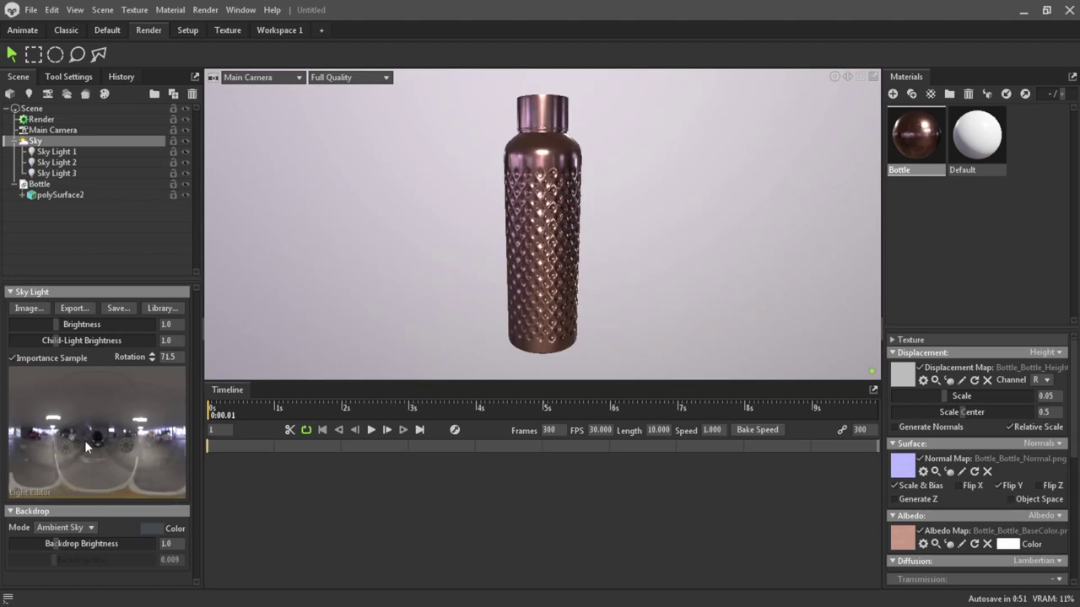
{"action": "left_click_drag", "start_coordinate": [131, 435], "coordinate": [157, 435]}
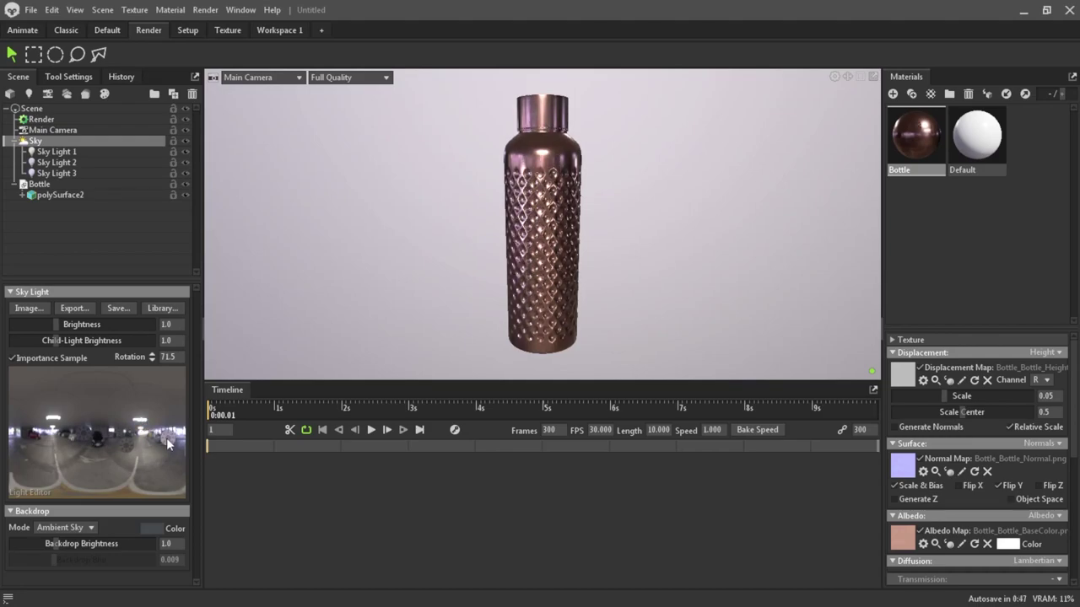
{"action": "left_click_drag", "start_coordinate": [156, 436], "coordinate": [167, 438]}
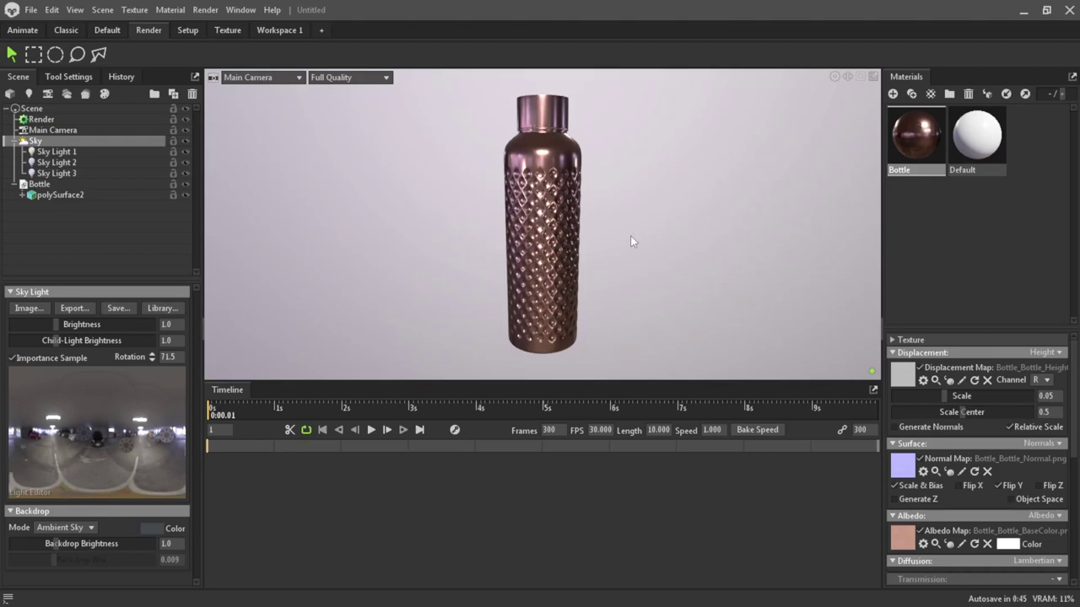
{"action": "left_click_drag", "start_coordinate": [639, 240], "coordinate": [626, 242]}
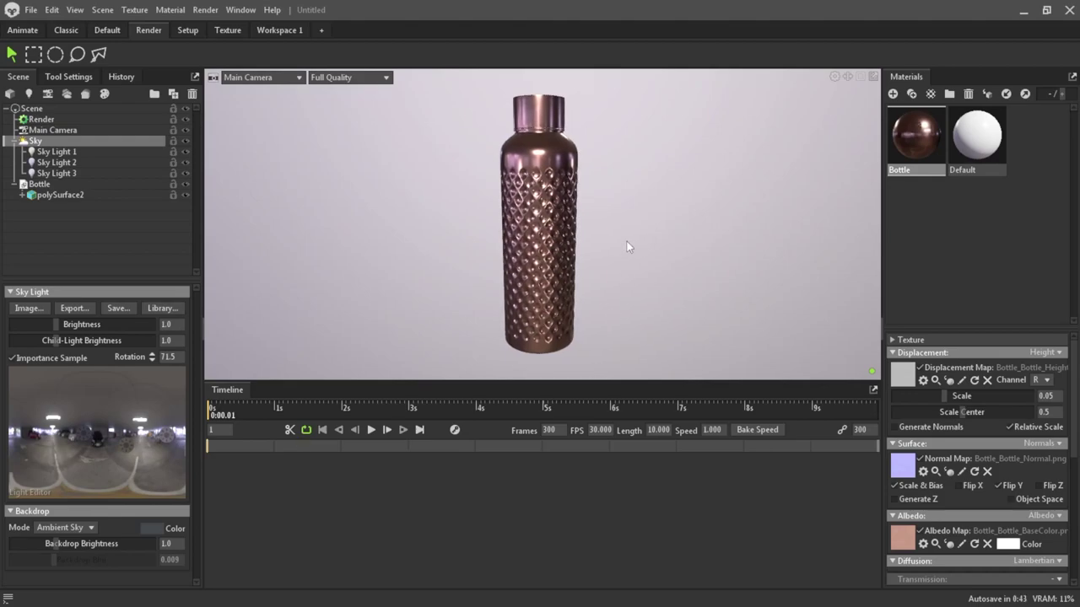
Step: Raise the Main Camera's bloom brightness slightly, to 0.095
{"action": "left_click", "coordinate": [44, 119]}
{"action": "left_click", "coordinate": [75, 130]}
{"action": "scroll", "coordinate": [49, 476], "scroll_direction": "down", "scroll_amount": 10}
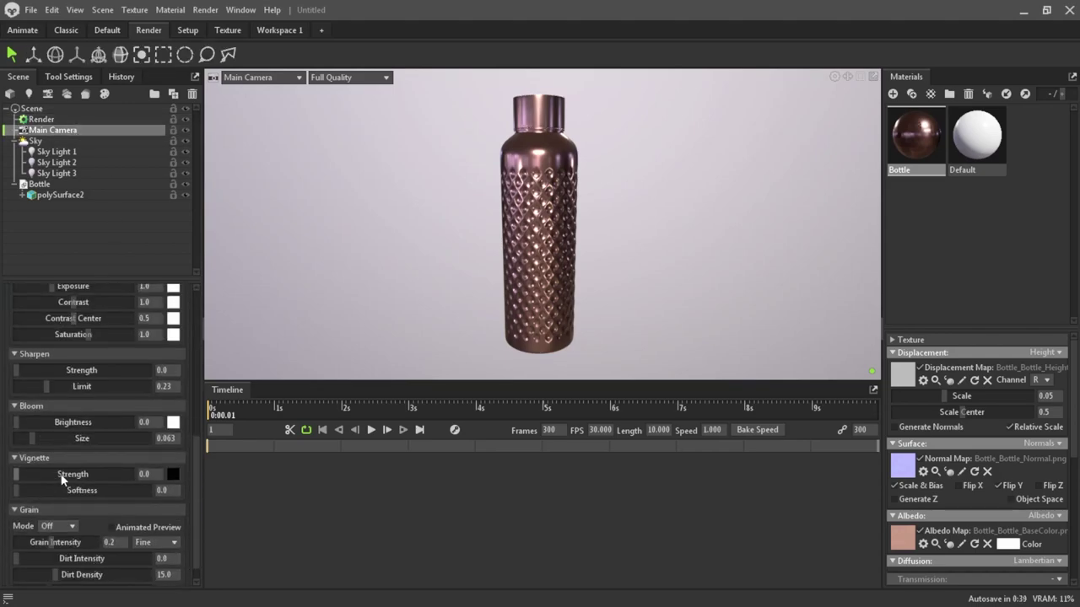
{"action": "scroll", "coordinate": [93, 503], "scroll_direction": "down", "scroll_amount": 1}
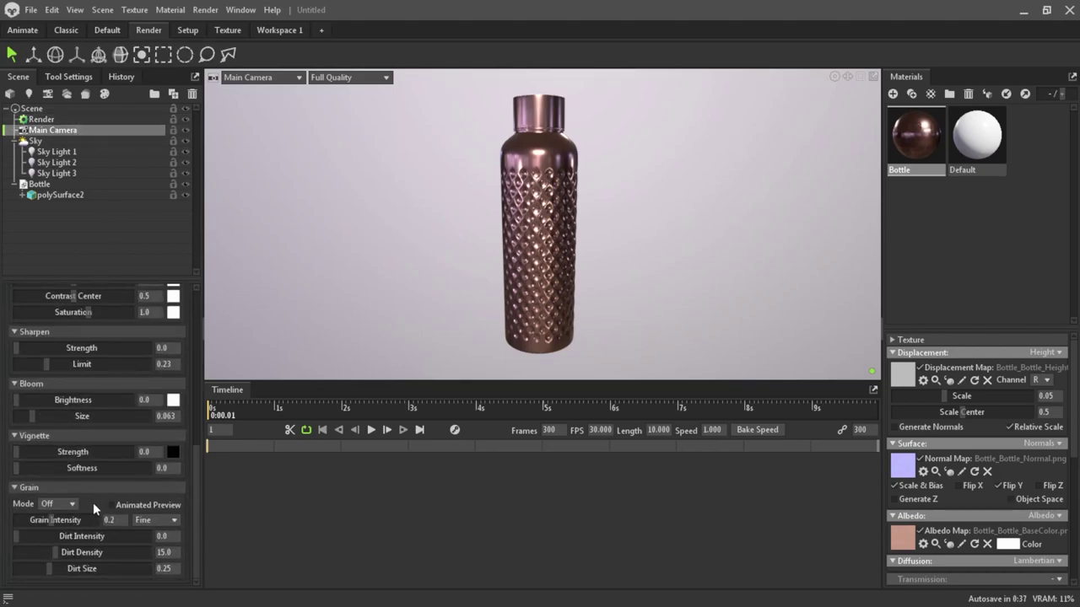
{"action": "scroll", "coordinate": [93, 503], "scroll_direction": "up", "scroll_amount": 1}
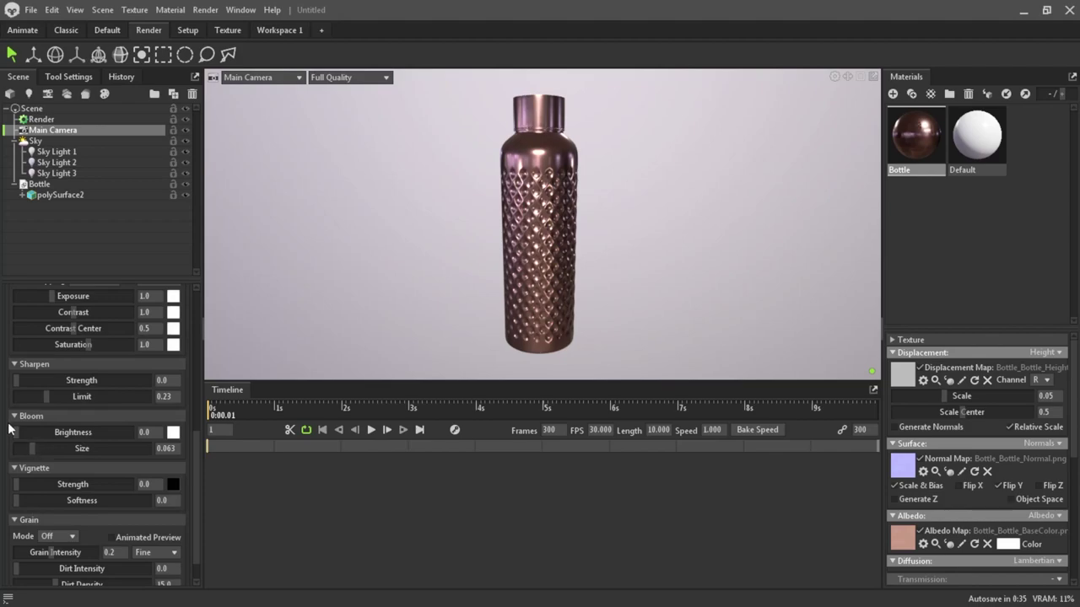
{"action": "left_click_drag", "start_coordinate": [33, 432], "coordinate": [36, 432]}
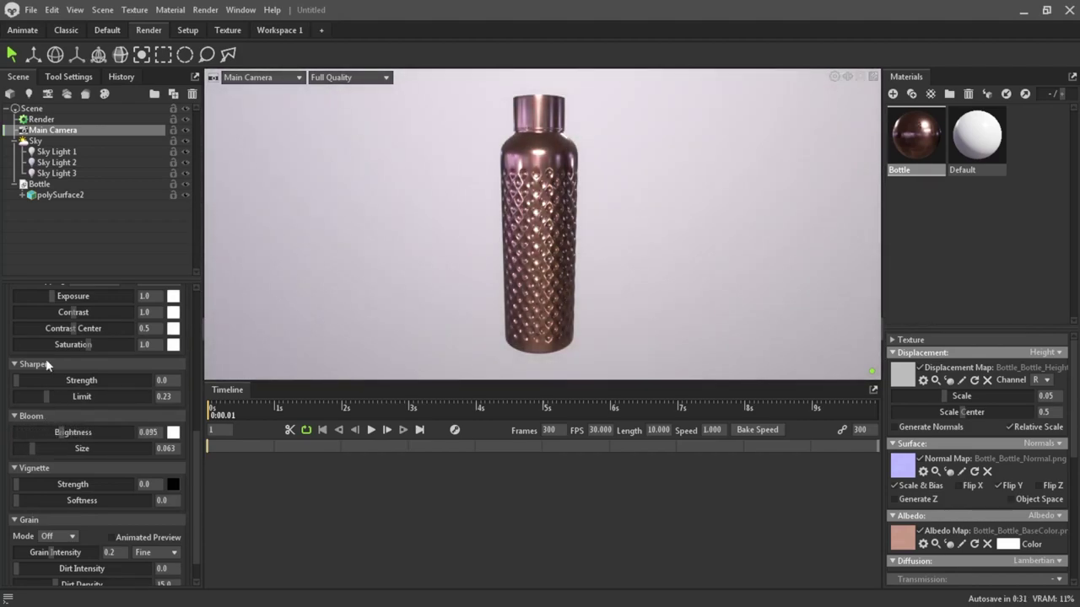
Step: Darken the Sky's backdrop brightness to 0.033
{"action": "left_click", "coordinate": [36, 141]}
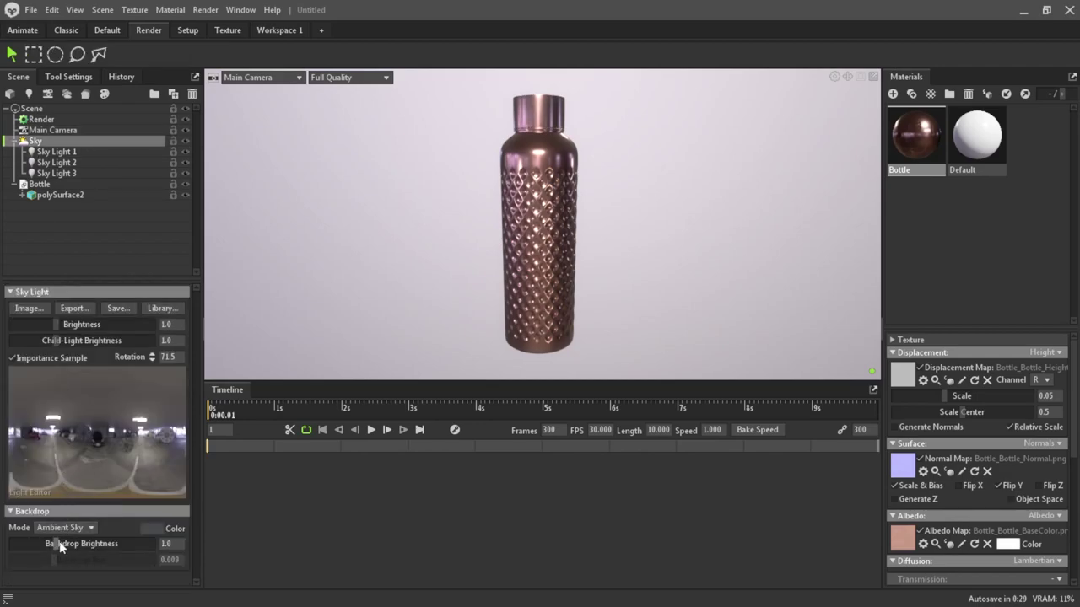
{"action": "left_click_drag", "start_coordinate": [59, 547], "coordinate": [28, 545]}
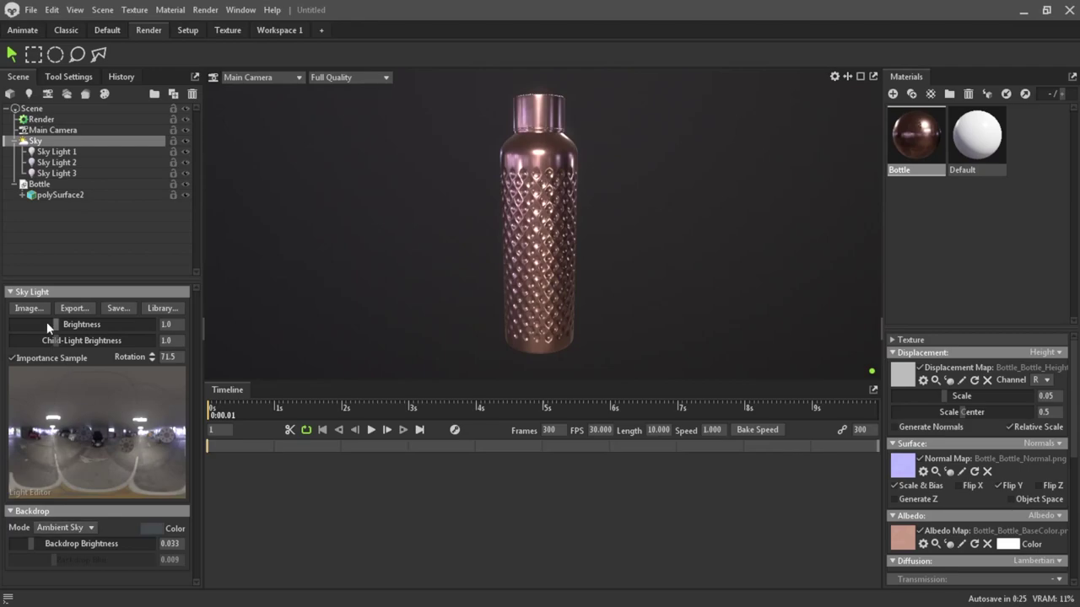
{"action": "left_click", "coordinate": [41, 119]}
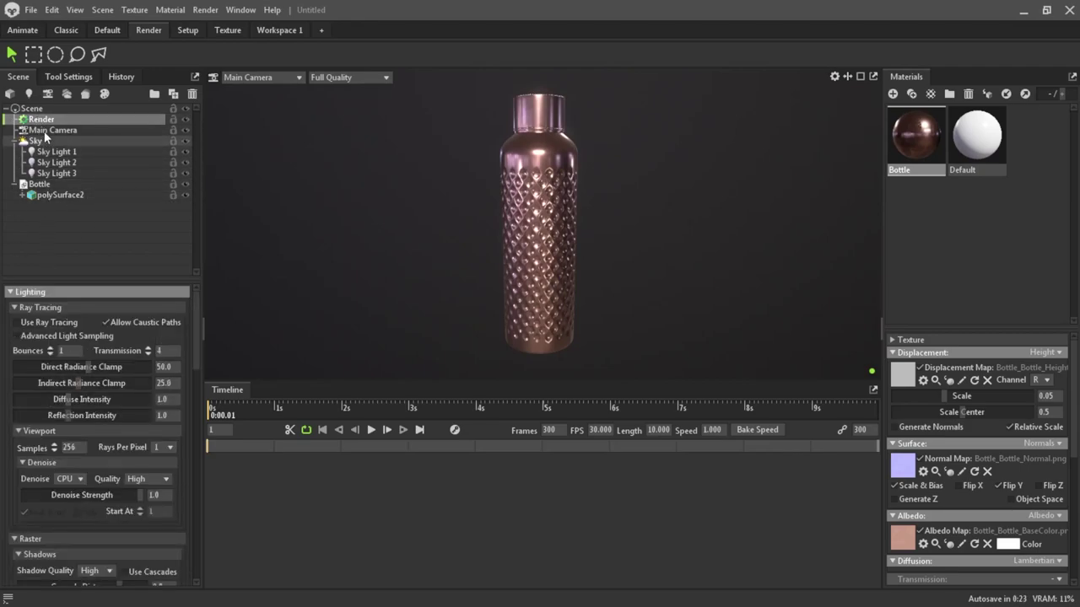
Step: Set the main camera's vignette strength to 1.206, bloom brightness 0.179 and bloom size 0.026
{"action": "left_click", "coordinate": [46, 130]}
{"action": "scroll", "coordinate": [60, 461], "scroll_direction": "down", "scroll_amount": 5}
{"action": "scroll", "coordinate": [71, 489], "scroll_direction": "down", "scroll_amount": 3}
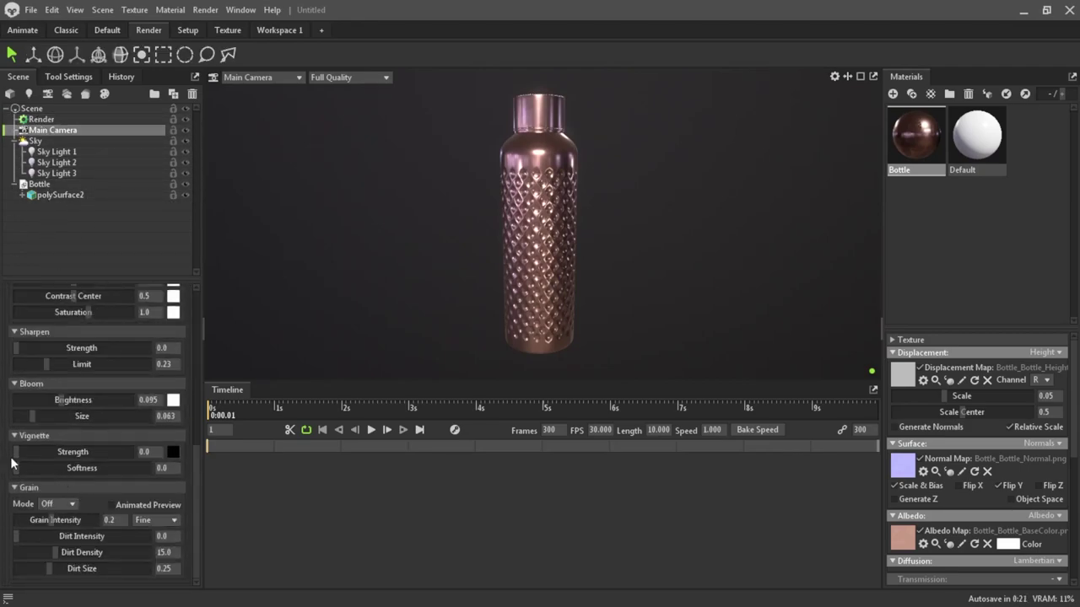
{"action": "left_click_drag", "start_coordinate": [49, 452], "coordinate": [104, 453]}
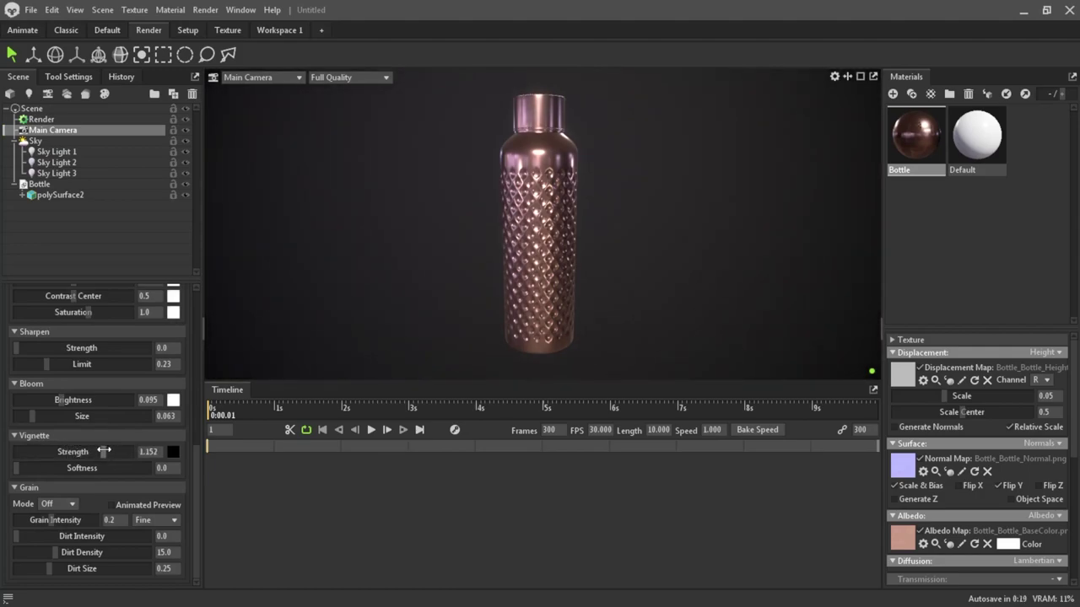
{"action": "scroll", "coordinate": [57, 424], "scroll_direction": "up", "scroll_amount": 1}
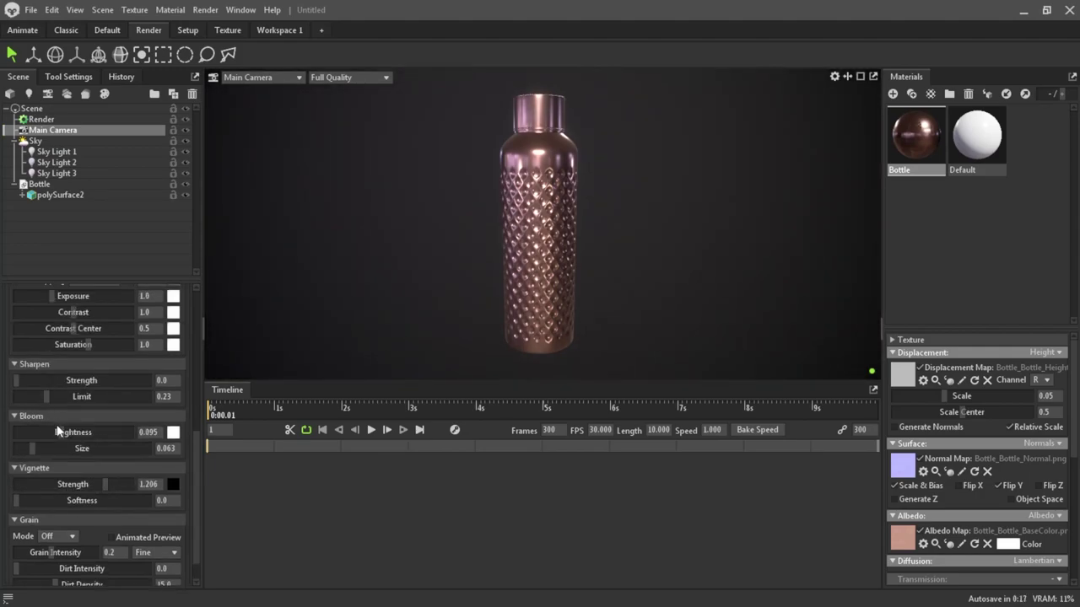
{"action": "left_click_drag", "start_coordinate": [59, 432], "coordinate": [71, 432]}
{"action": "left_click_drag", "start_coordinate": [29, 448], "coordinate": [32, 449]}
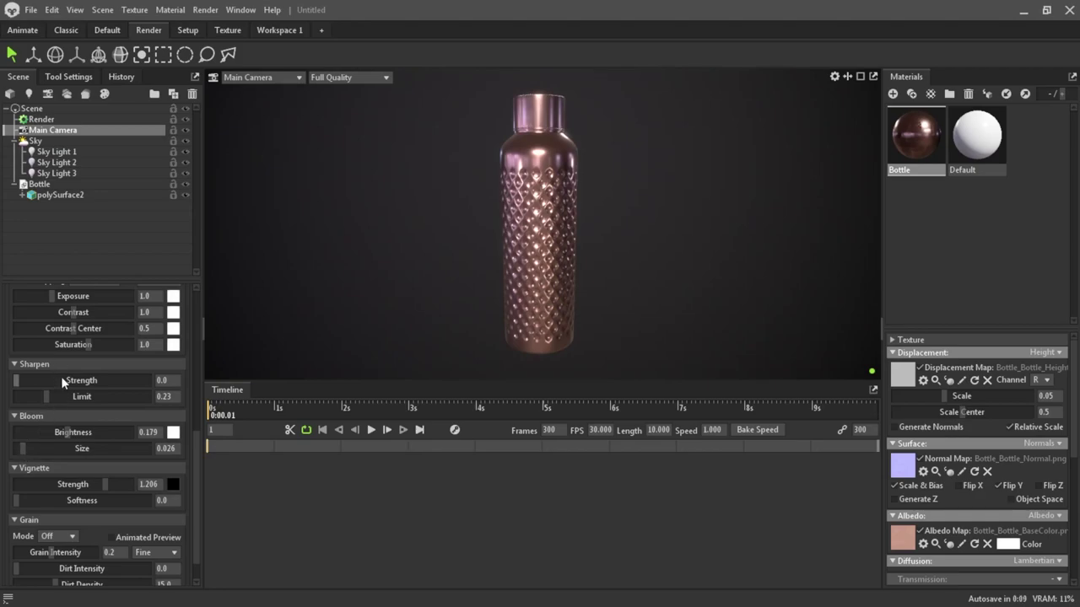
Step: Expand Lens Flare and drag the flare strength to 0.995
{"action": "scroll", "coordinate": [47, 385], "scroll_direction": "up", "scroll_amount": 2}
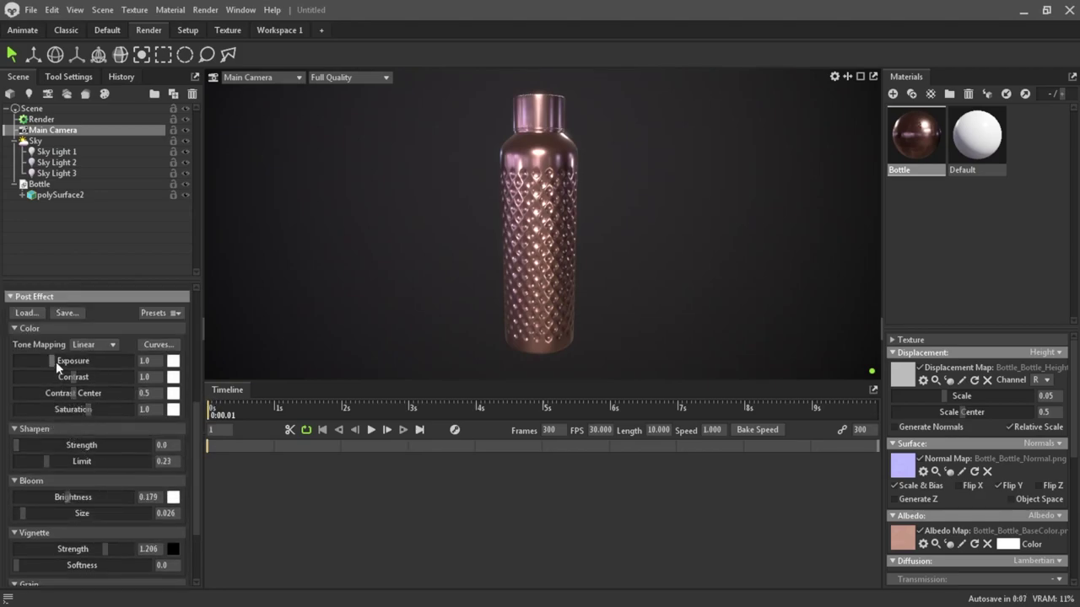
{"action": "scroll", "coordinate": [50, 388], "scroll_direction": "up", "scroll_amount": 2}
{"action": "scroll", "coordinate": [47, 417], "scroll_direction": "up", "scroll_amount": 3}
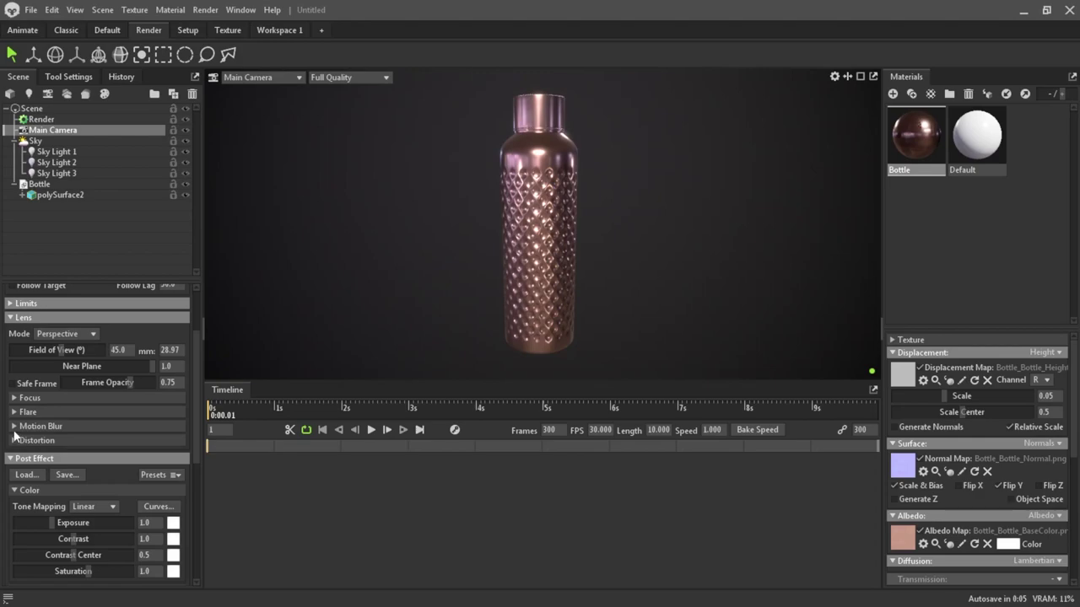
{"action": "left_click", "coordinate": [14, 413]}
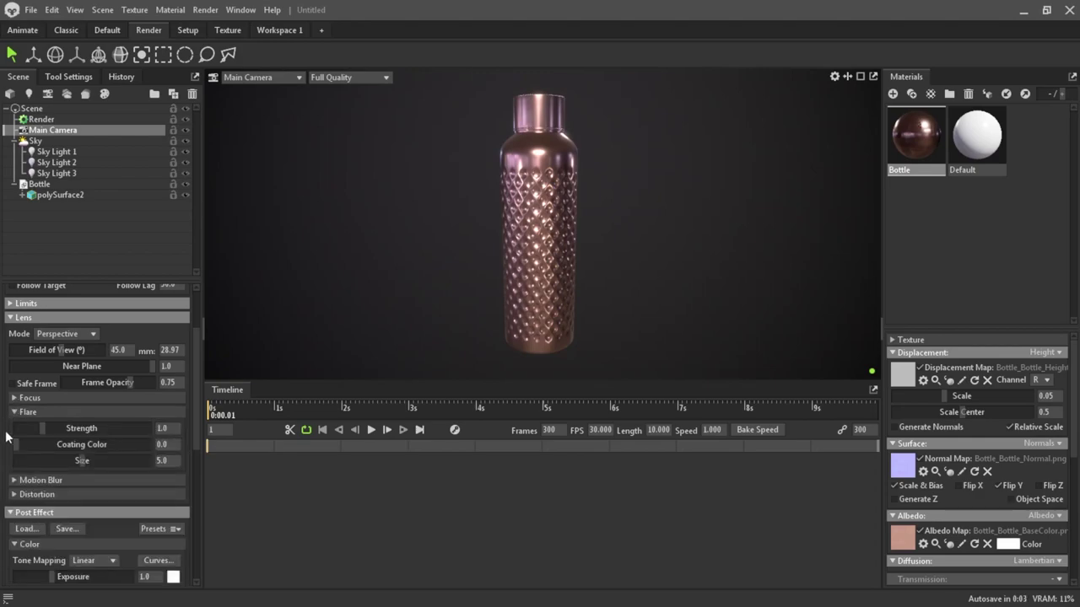
{"action": "left_click_drag", "start_coordinate": [51, 433], "coordinate": [97, 429]}
{"action": "scroll", "coordinate": [25, 391], "scroll_direction": "up", "scroll_amount": 2}
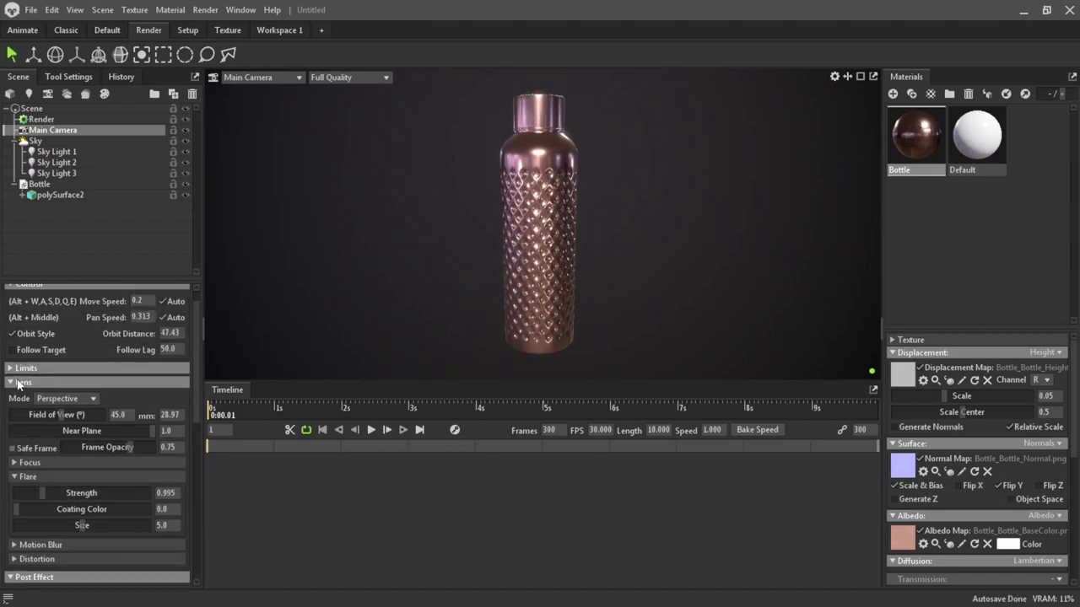
{"action": "scroll", "coordinate": [51, 393], "scroll_direction": "up", "scroll_amount": 1}
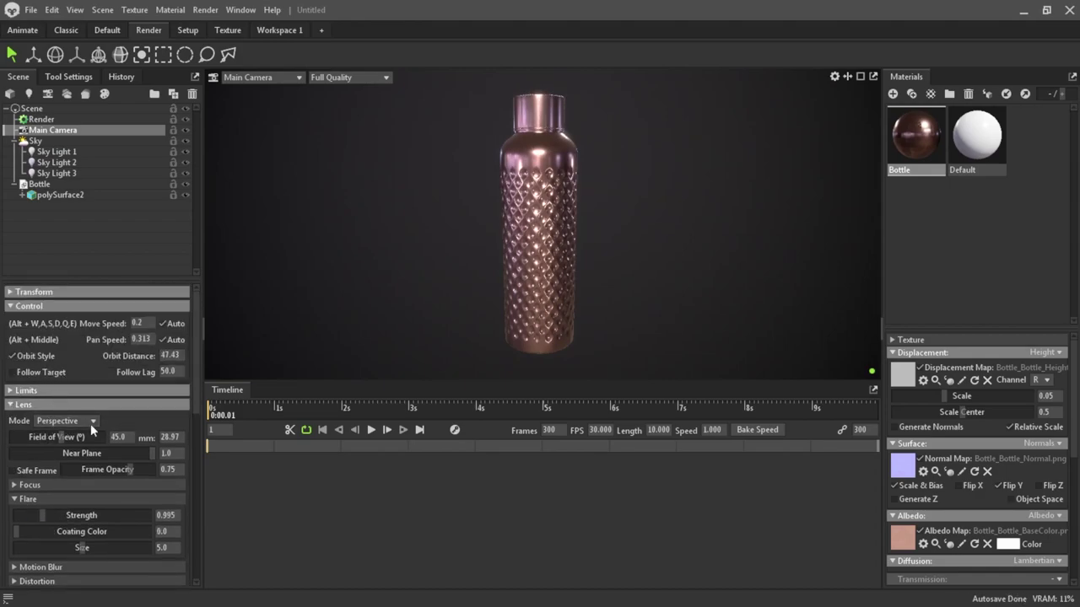
Step: In the Render settings' Output > Video section, set Denoise Quality to High
{"action": "left_click", "coordinate": [42, 119]}
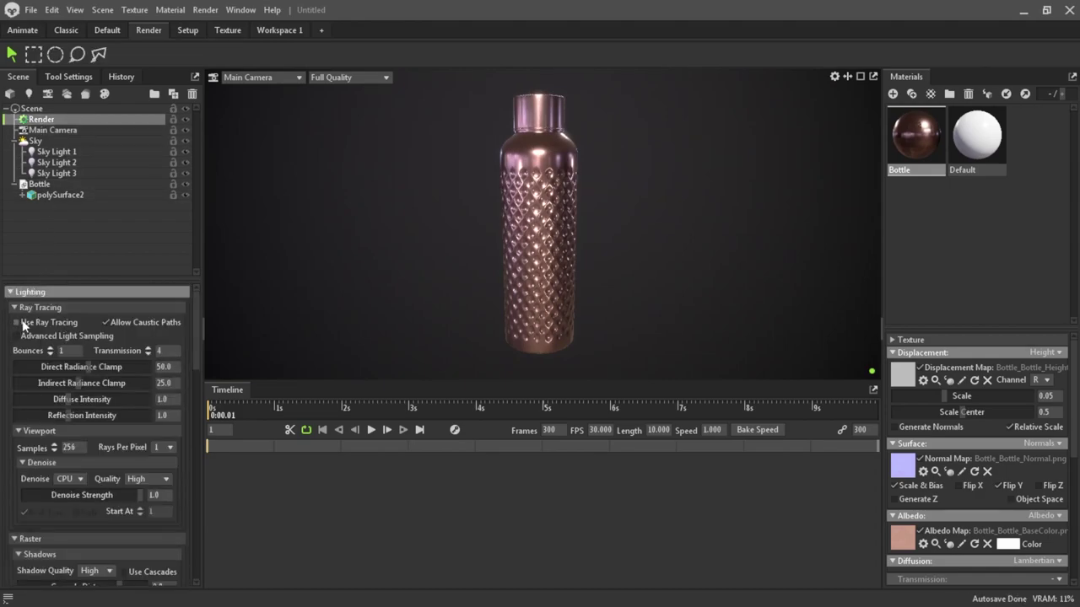
{"action": "scroll", "coordinate": [88, 511], "scroll_direction": "down", "scroll_amount": 1}
{"action": "scroll", "coordinate": [88, 510], "scroll_direction": "down", "scroll_amount": 3}
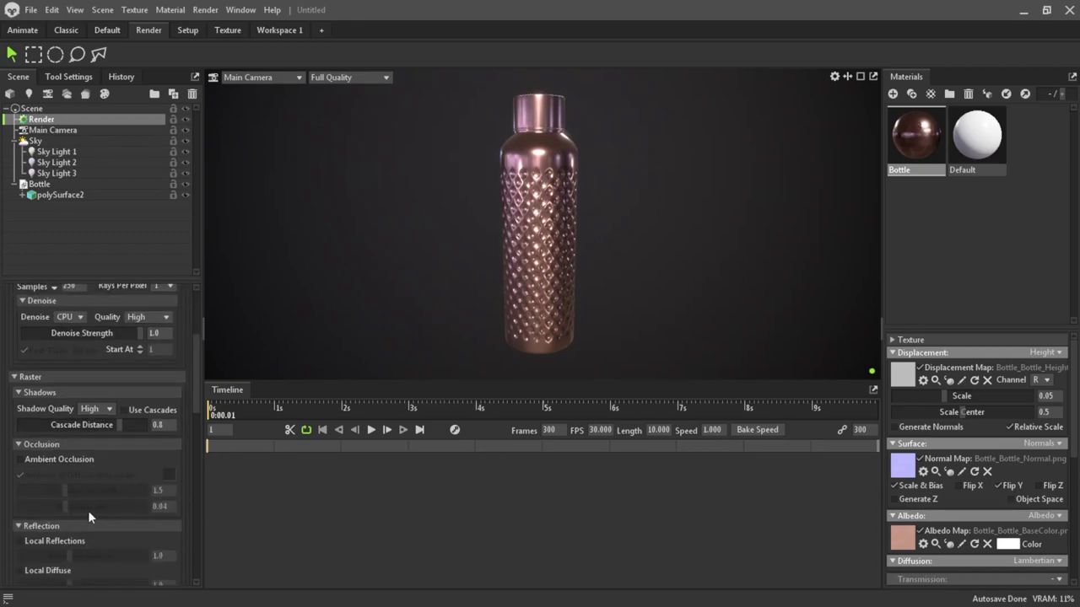
{"action": "scroll", "coordinate": [88, 511], "scroll_direction": "down", "scroll_amount": 3}
{"action": "scroll", "coordinate": [85, 500], "scroll_direction": "down", "scroll_amount": 3}
{"action": "scroll", "coordinate": [92, 499], "scroll_direction": "down", "scroll_amount": 2}
{"action": "scroll", "coordinate": [97, 500], "scroll_direction": "down", "scroll_amount": 1}
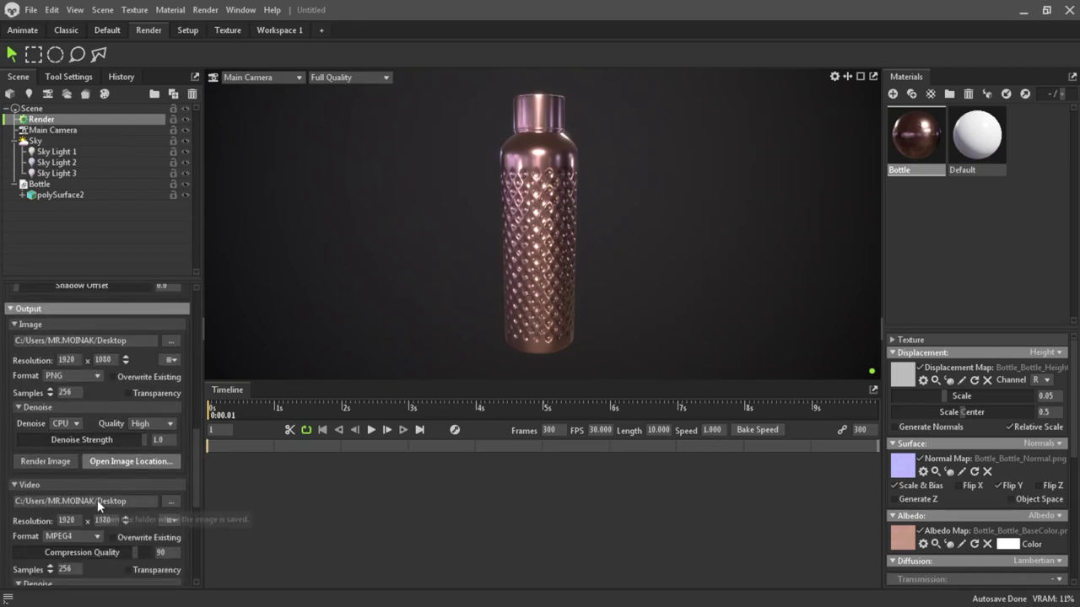
{"action": "scroll", "coordinate": [74, 502], "scroll_direction": "down", "scroll_amount": 1}
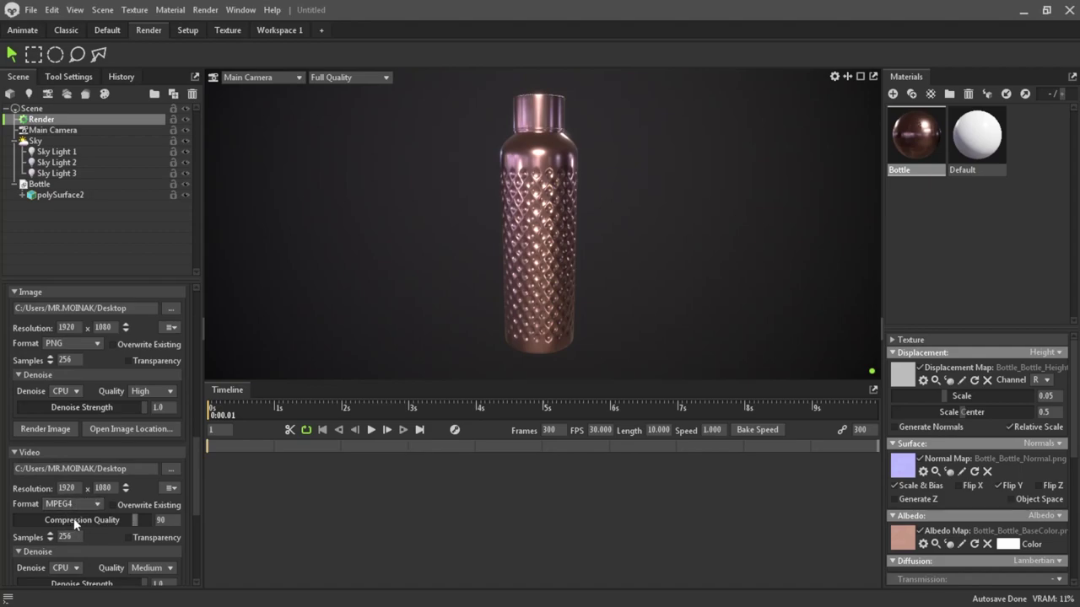
{"action": "scroll", "coordinate": [93, 540], "scroll_direction": "down", "scroll_amount": 1}
{"action": "scroll", "coordinate": [67, 514], "scroll_direction": "down", "scroll_amount": 1}
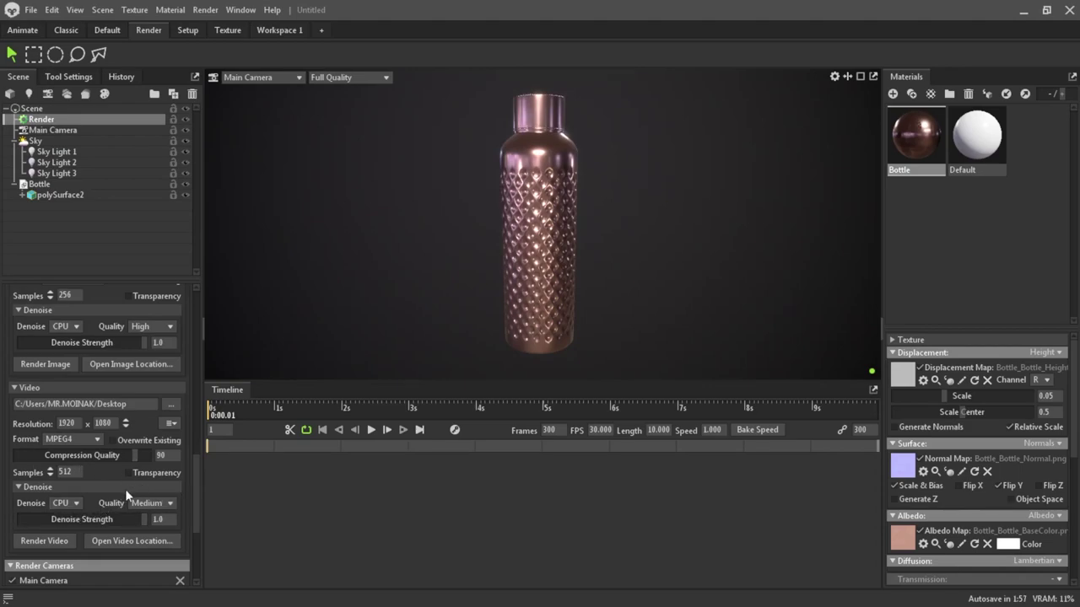
{"action": "scroll", "coordinate": [104, 523], "scroll_direction": "down", "scroll_amount": 1}
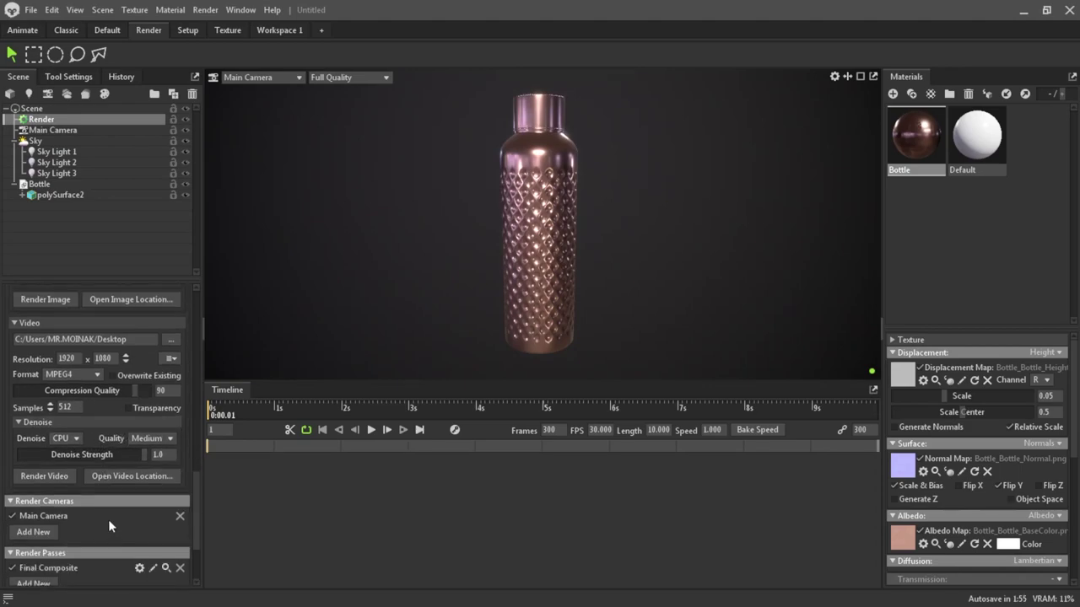
{"action": "scroll", "coordinate": [112, 511], "scroll_direction": "up", "scroll_amount": 1}
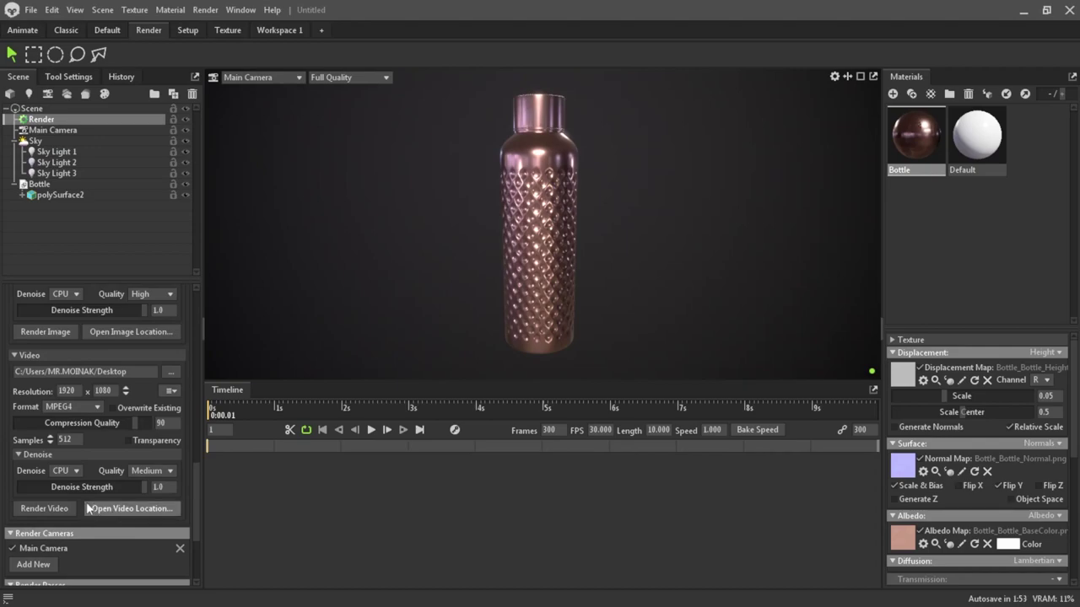
{"action": "left_click", "coordinate": [165, 477]}
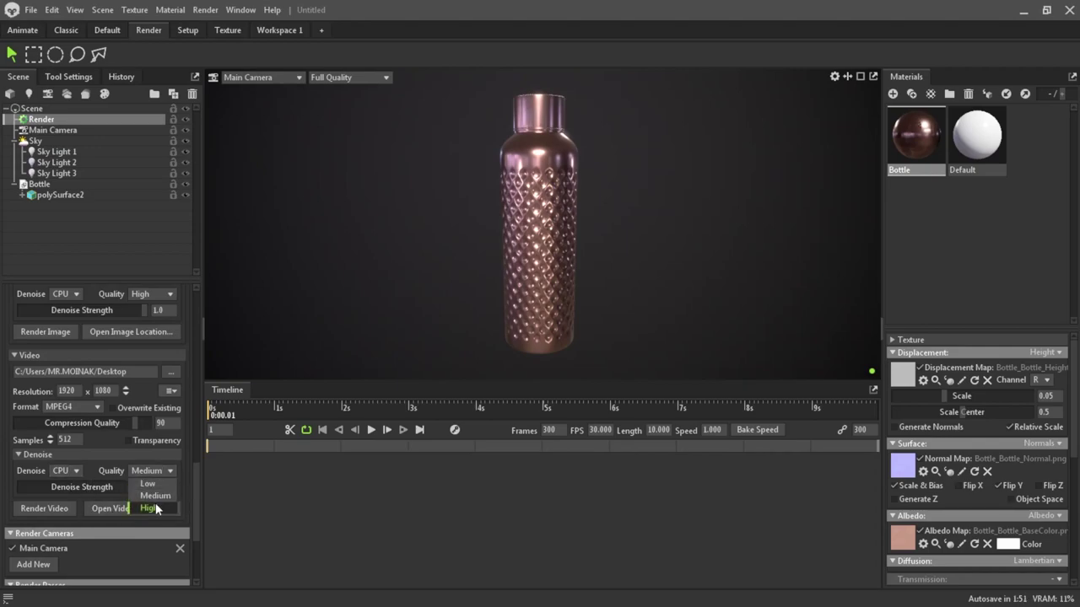
{"action": "left_click", "coordinate": [150, 508]}
Step: Scroll back up and select the Bottle object in the scene tree
{"action": "scroll", "coordinate": [45, 382], "scroll_direction": "up", "scroll_amount": 1}
{"action": "scroll", "coordinate": [49, 397], "scroll_direction": "up", "scroll_amount": 3}
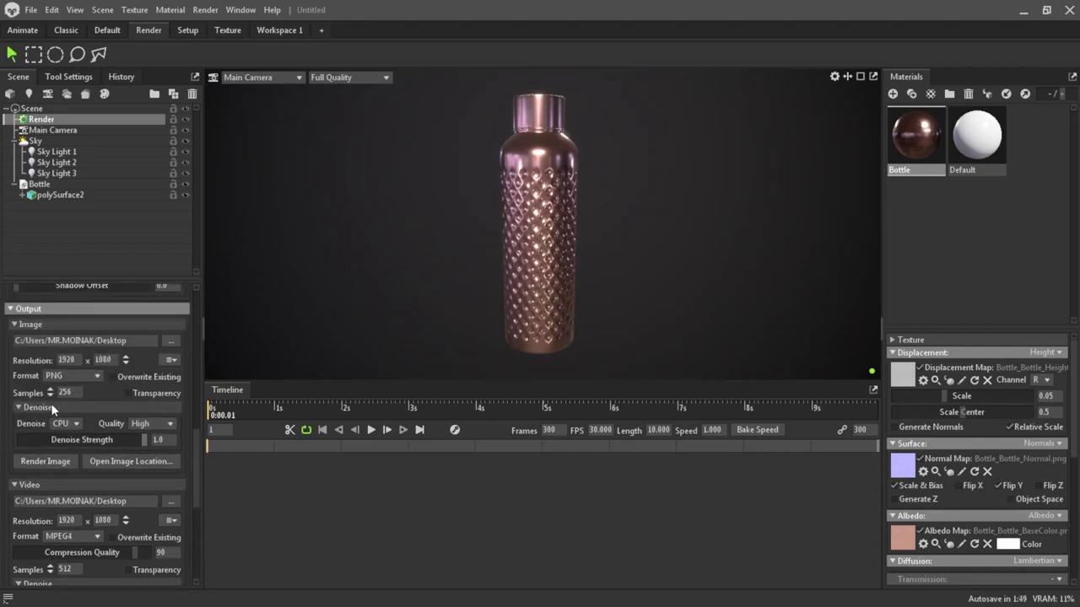
{"action": "scroll", "coordinate": [51, 405], "scroll_direction": "up", "scroll_amount": 8}
{"action": "scroll", "coordinate": [52, 408], "scroll_direction": "up", "scroll_amount": 3}
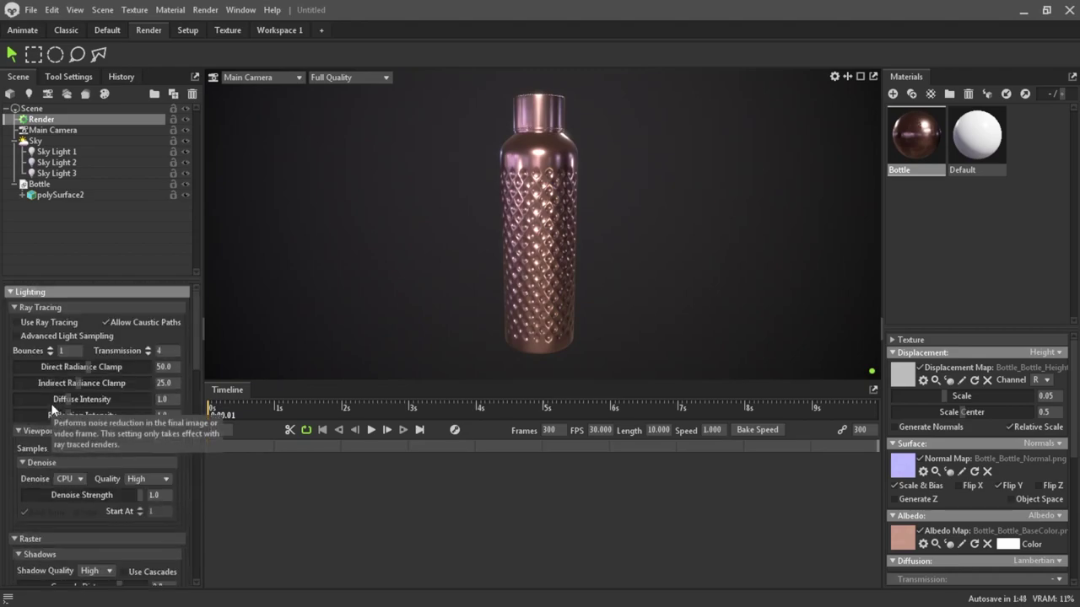
{"action": "left_click", "coordinate": [37, 184]}
Step: Add Turntable 1 holding the Bottle and preview its spin across the 300-frame timeline
{"action": "left_click", "coordinate": [102, 9]}
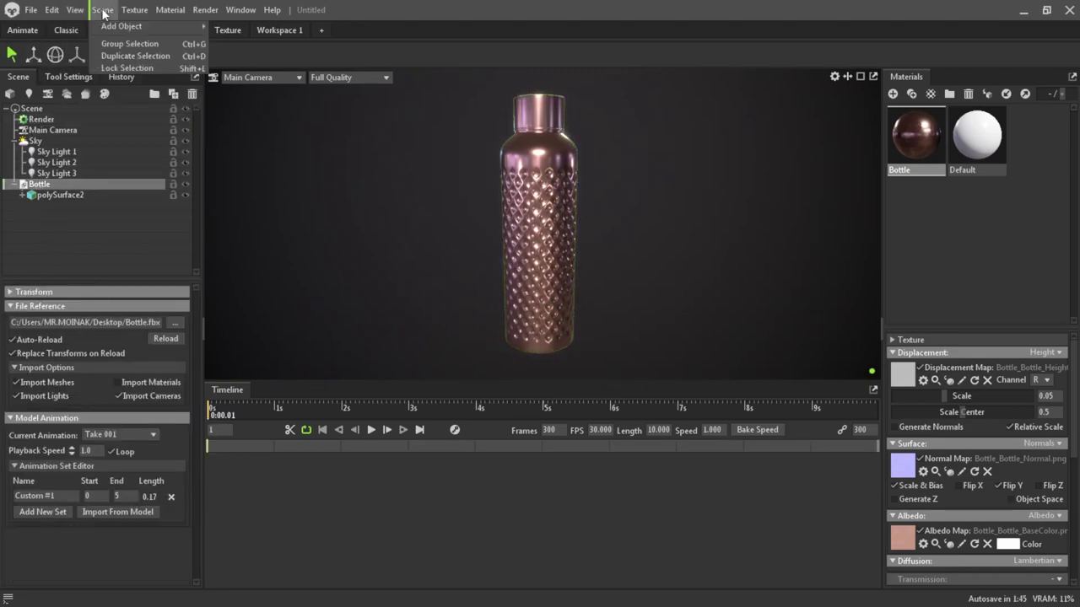
{"action": "left_click", "coordinate": [238, 38]}
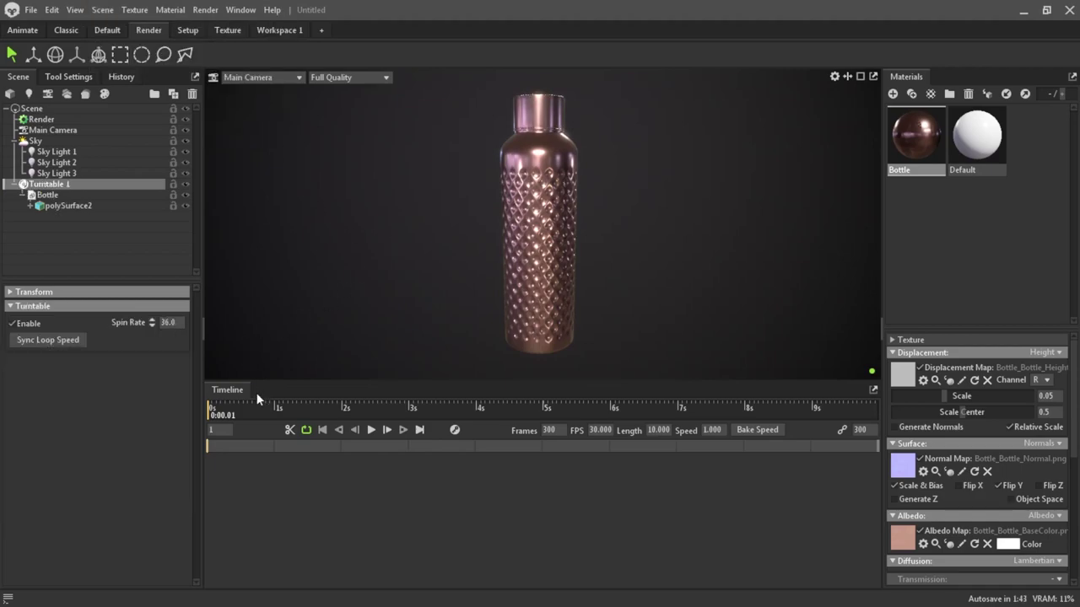
{"action": "left_click_drag", "start_coordinate": [214, 415], "coordinate": [213, 415]}
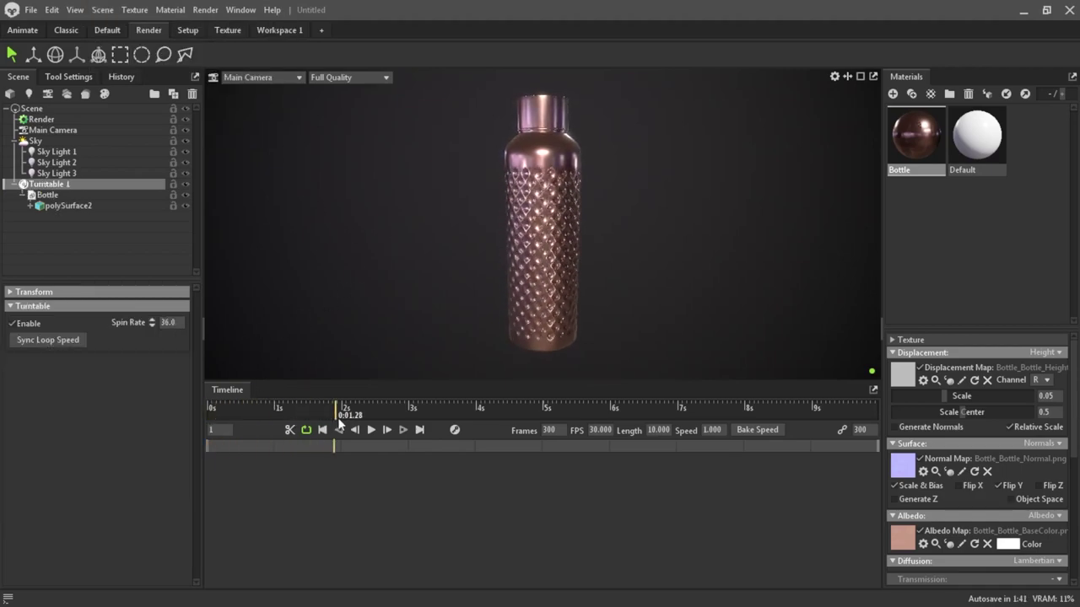
{"action": "left_click", "coordinate": [372, 430]}
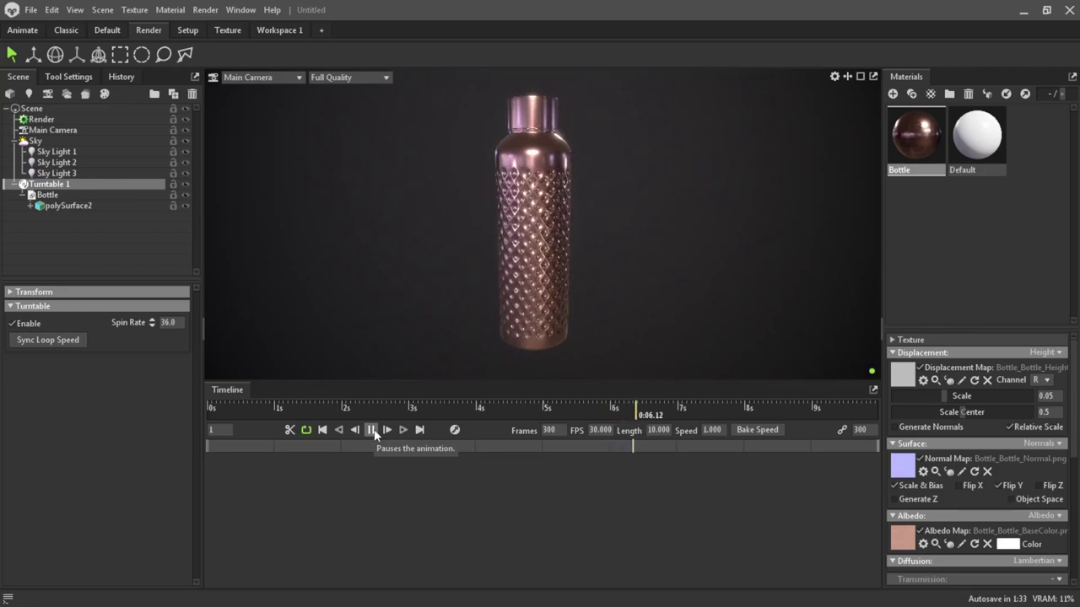
{"action": "left_click_drag", "start_coordinate": [242, 408], "coordinate": [211, 409]}
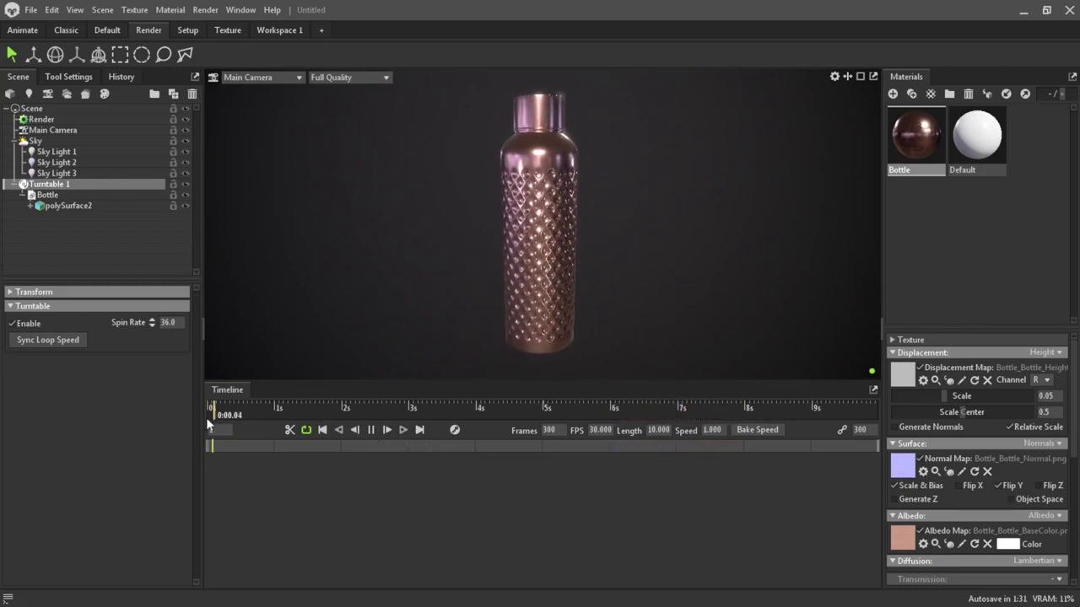
{"action": "left_click_drag", "start_coordinate": [297, 428], "coordinate": [189, 427]}
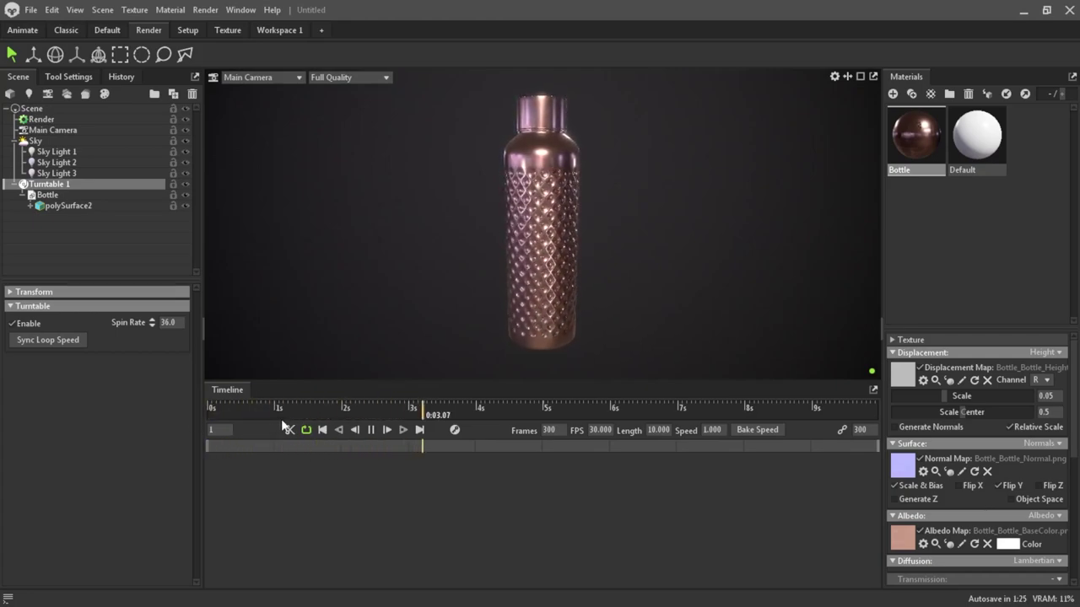
{"action": "left_click", "coordinate": [370, 429]}
{"action": "left_click", "coordinate": [208, 414]}
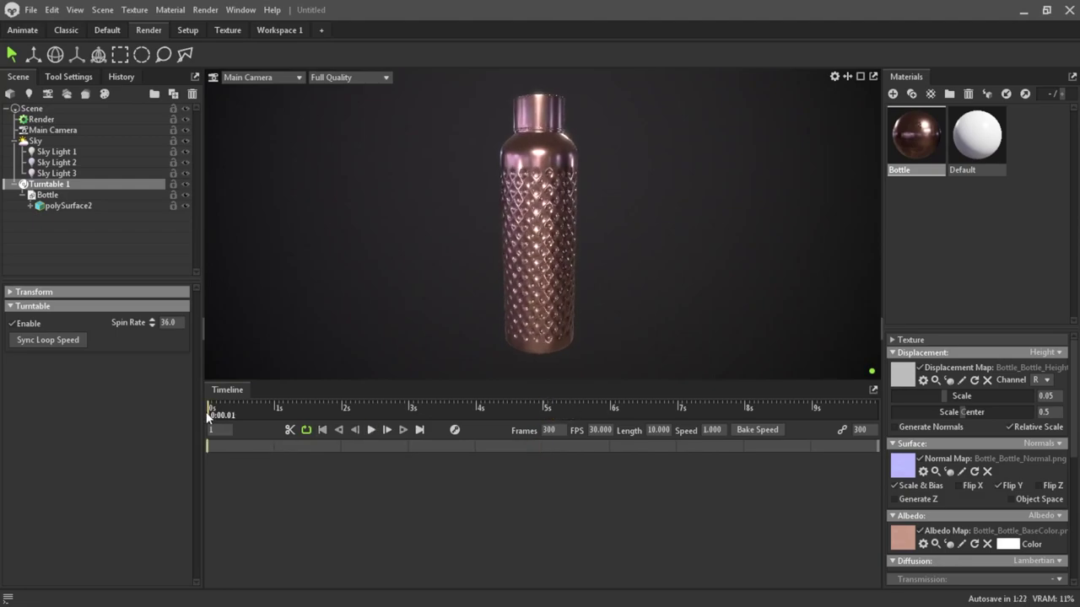
Step: Check Shadow Quality in the Render settings and start Render Video for the 1920×1080 MPEG4 turntable
{"action": "left_click", "coordinate": [53, 121]}
{"action": "scroll", "coordinate": [94, 483], "scroll_direction": "down", "scroll_amount": 3}
{"action": "scroll", "coordinate": [93, 482], "scroll_direction": "down", "scroll_amount": 2}
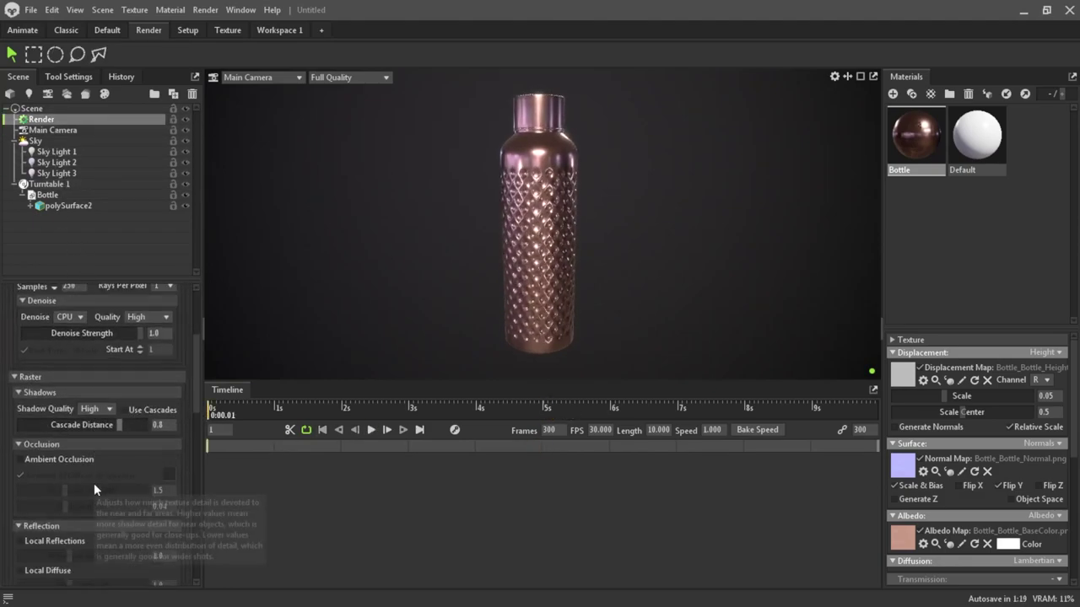
{"action": "scroll", "coordinate": [94, 483], "scroll_direction": "down", "scroll_amount": 1}
{"action": "scroll", "coordinate": [74, 411], "scroll_direction": "up", "scroll_amount": 2}
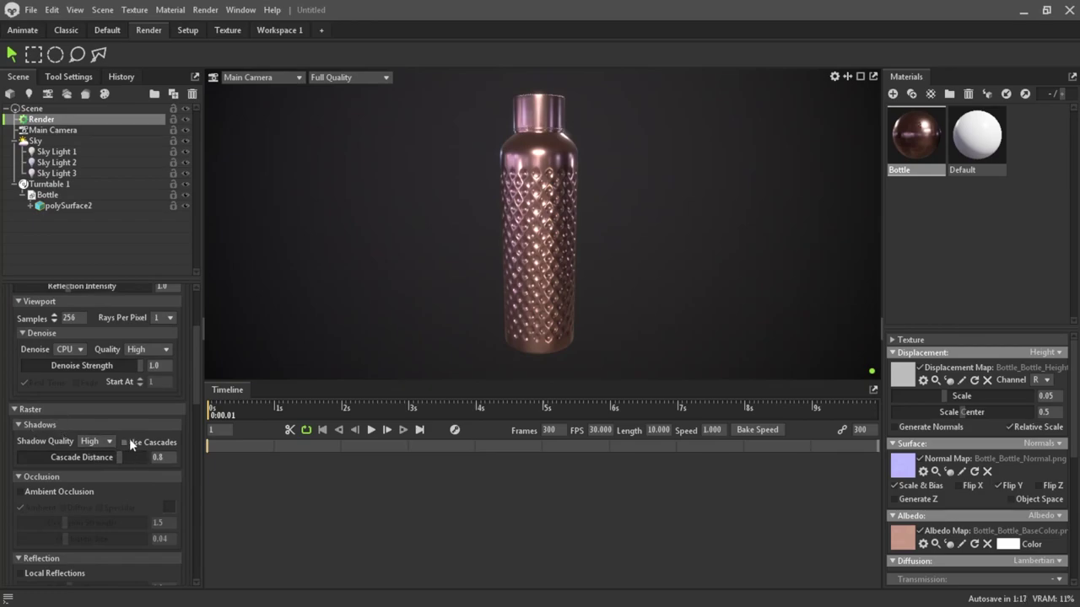
{"action": "left_click", "coordinate": [103, 442]}
{"action": "scroll", "coordinate": [187, 487], "scroll_direction": "down", "scroll_amount": 1}
{"action": "scroll", "coordinate": [119, 479], "scroll_direction": "down", "scroll_amount": 3}
{"action": "scroll", "coordinate": [51, 478], "scroll_direction": "down", "scroll_amount": 2}
{"action": "scroll", "coordinate": [54, 515], "scroll_direction": "down", "scroll_amount": 2}
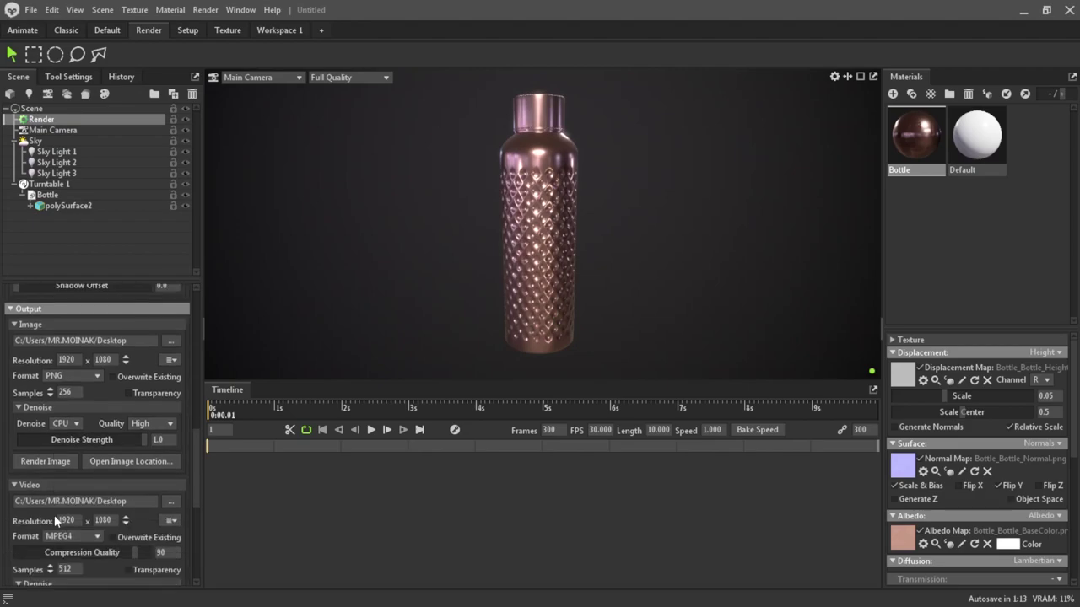
{"action": "scroll", "coordinate": [59, 532], "scroll_direction": "down", "scroll_amount": 2}
{"action": "scroll", "coordinate": [65, 550], "scroll_direction": "down", "scroll_amount": 2}
{"action": "left_click", "coordinate": [55, 540]}
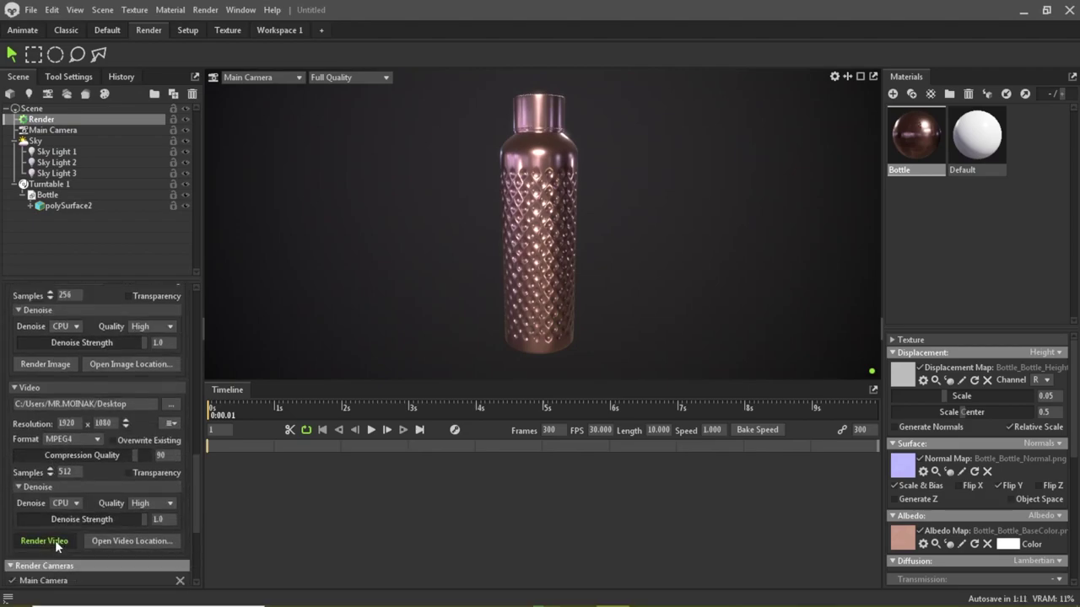